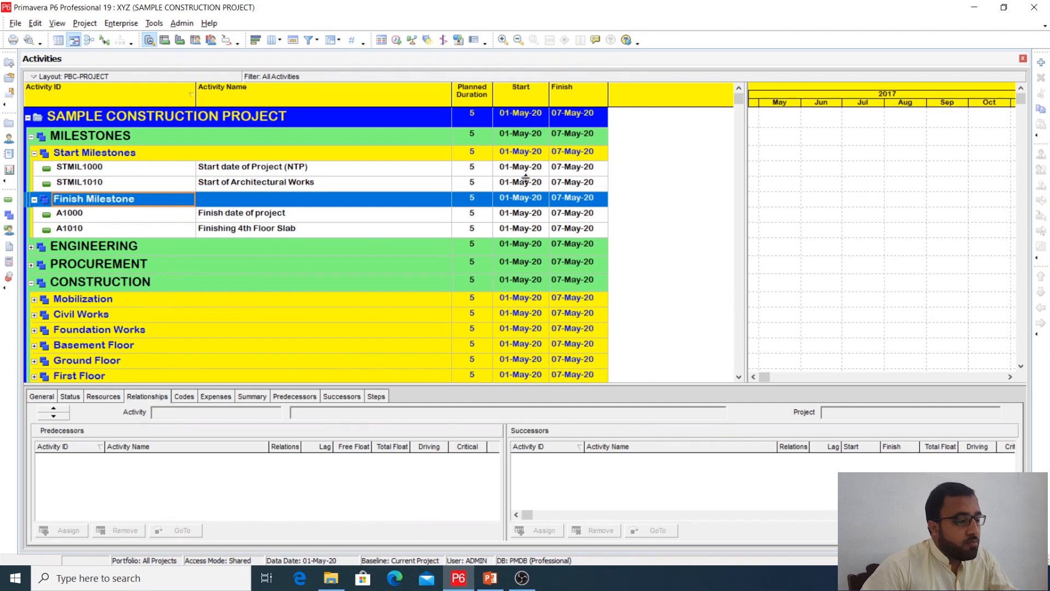
- Set the activity type of the Start date of Project (NTP) activity to Start Milestone
{"action": "left_click", "coordinate": [511, 174]}
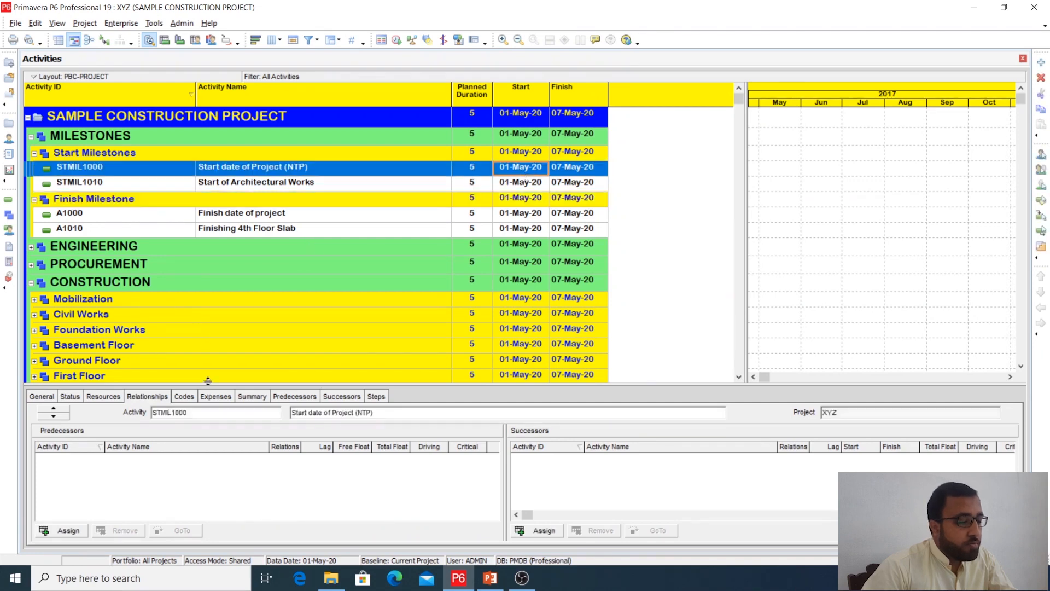
{"action": "left_click_drag", "start_coordinate": [208, 385], "coordinate": [257, 289]}
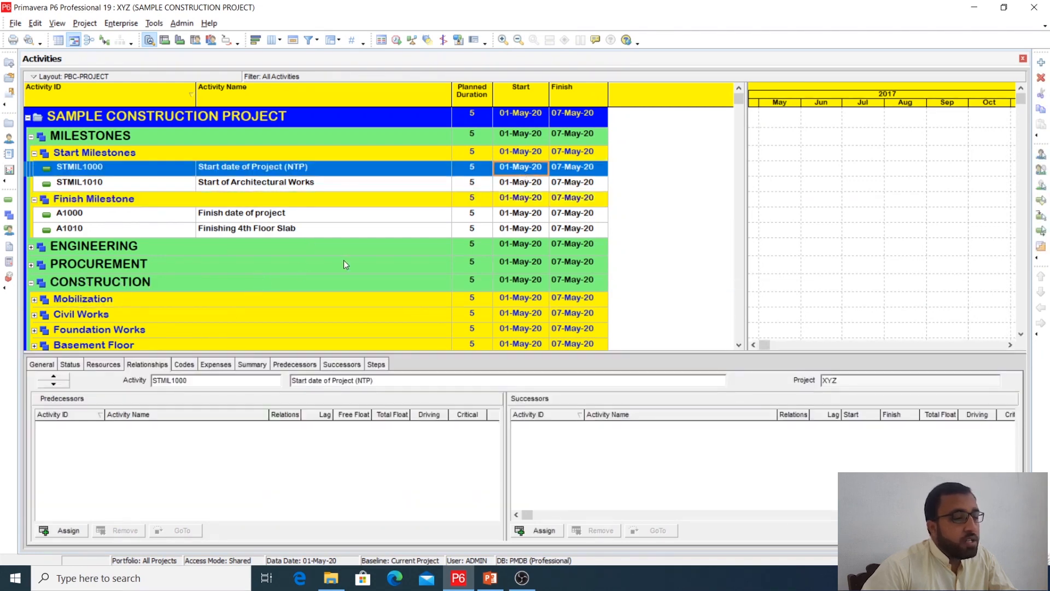
{"action": "scroll", "coordinate": [286, 221], "scroll_direction": "down", "scroll_amount": 1}
{"action": "scroll", "coordinate": [286, 218], "scroll_direction": "up", "scroll_amount": 1}
{"action": "left_click", "coordinate": [283, 183]}
{"action": "left_click", "coordinate": [284, 168]}
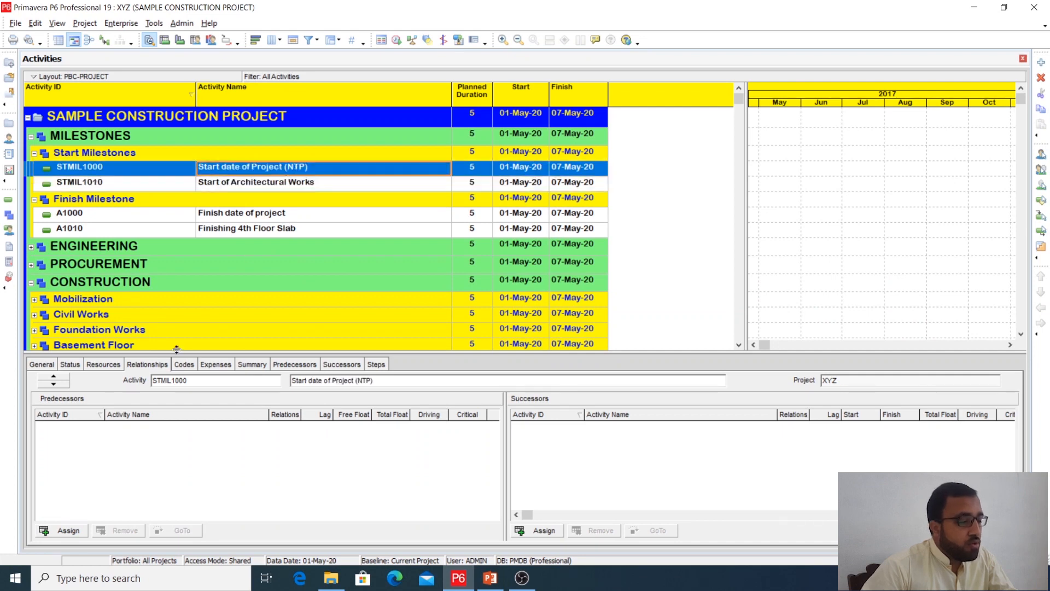
{"action": "left_click", "coordinate": [47, 368]}
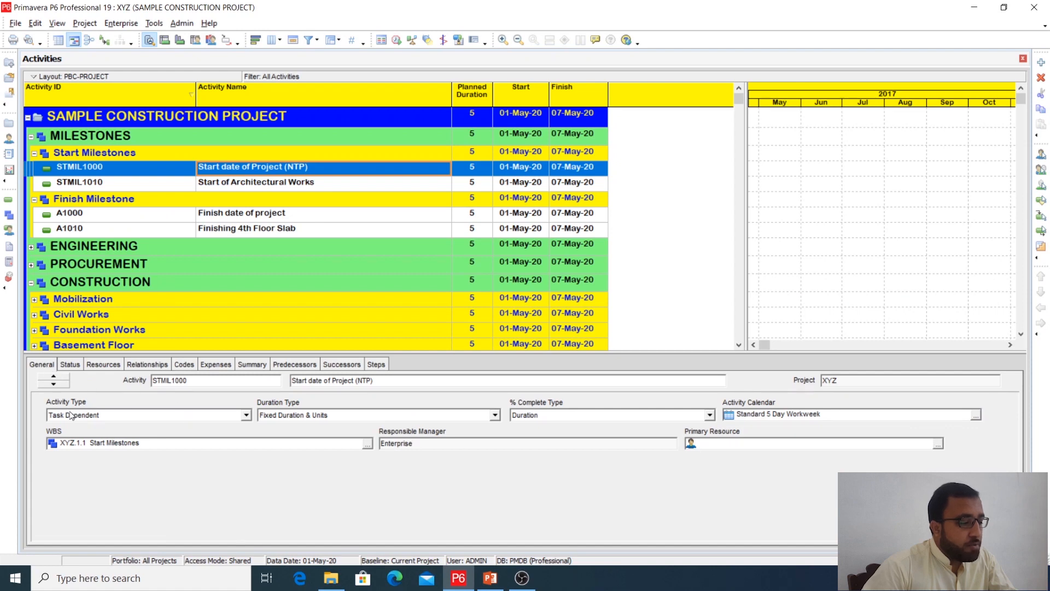
{"action": "left_click", "coordinate": [219, 416]}
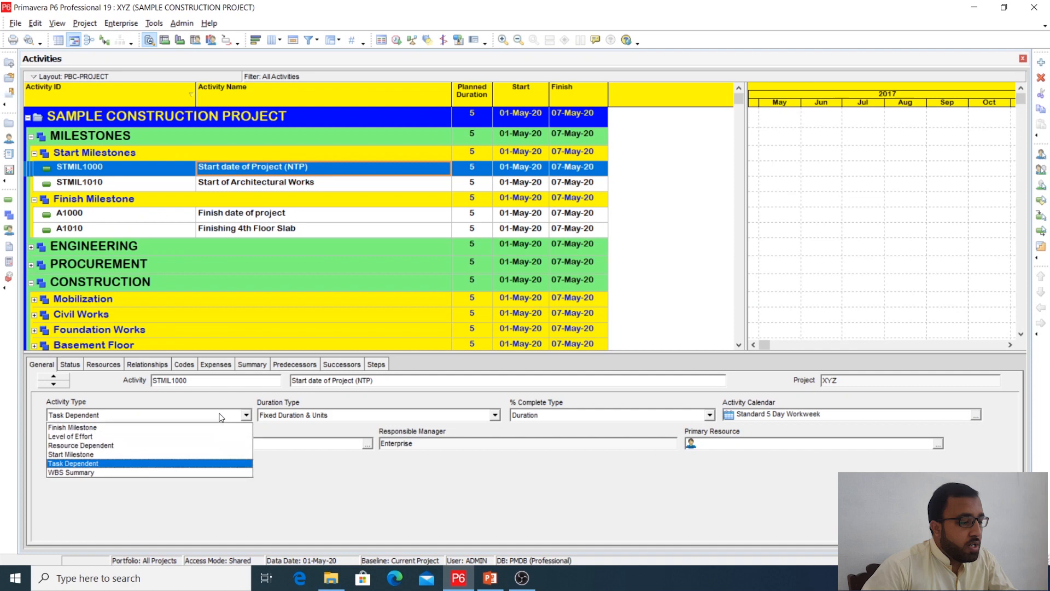
{"action": "left_click", "coordinate": [71, 455]}
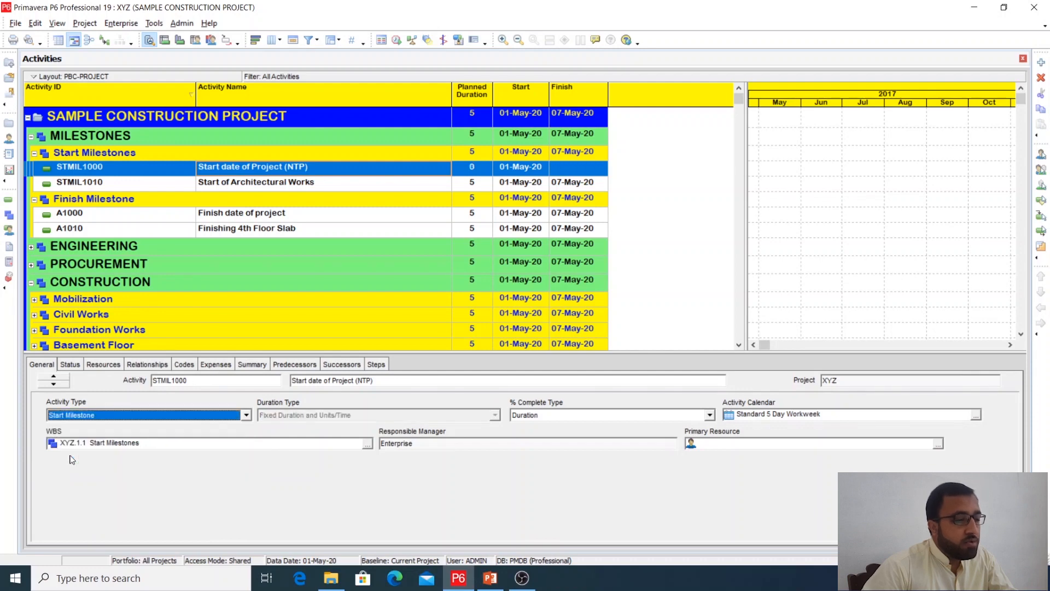
- Change the activity type of Start of Architectural Works to Start Milestone and review the start milestones' dates
{"action": "left_click", "coordinate": [294, 185]}
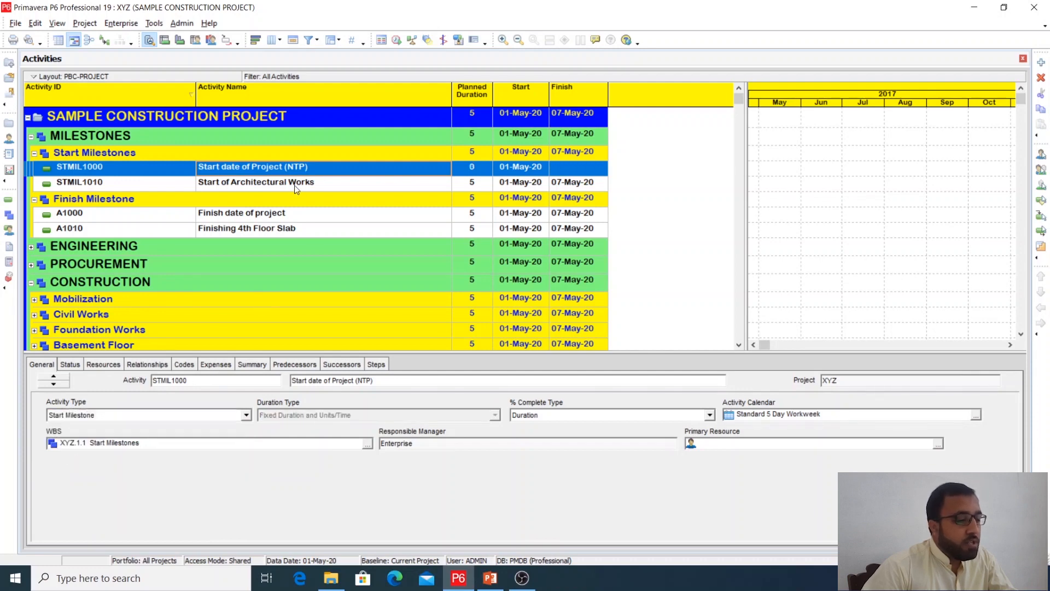
{"action": "left_click", "coordinate": [187, 418]}
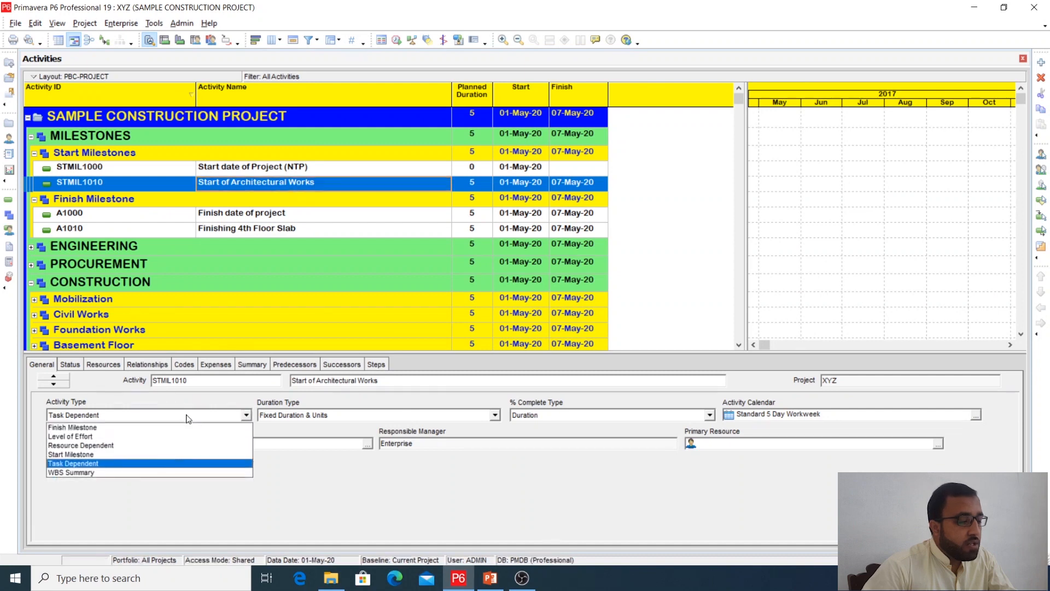
{"action": "left_click", "coordinate": [175, 452]}
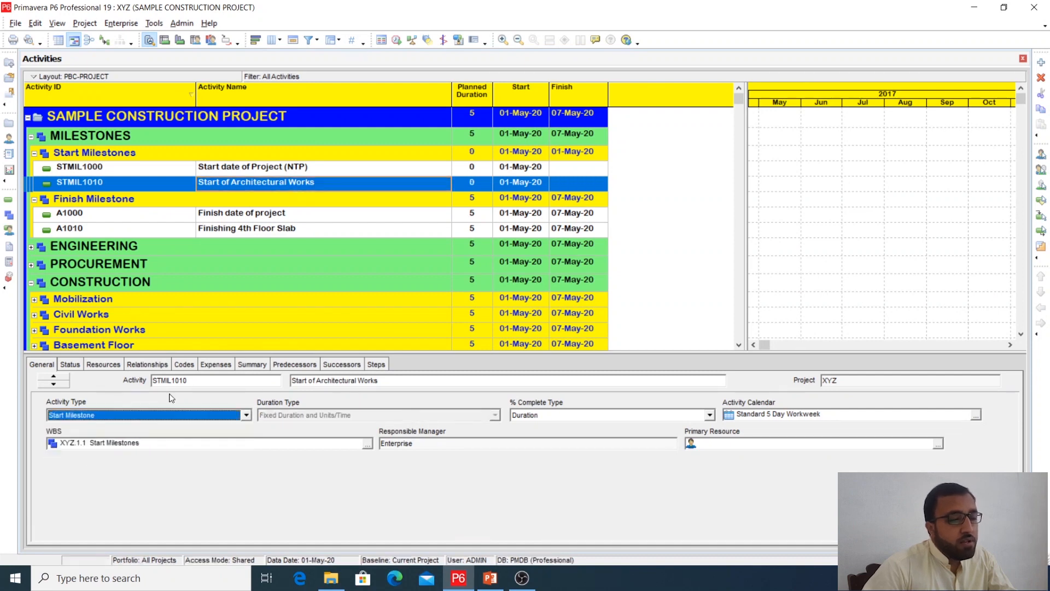
{"action": "left_click", "coordinate": [522, 197]}
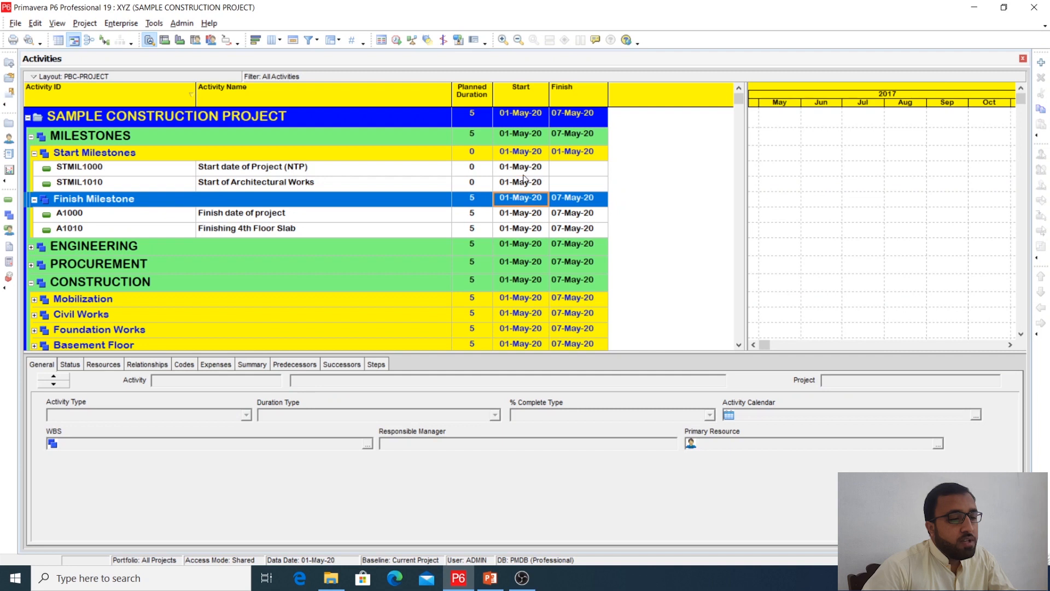
{"action": "key", "text": "Up"}
{"action": "key", "text": "Up"}
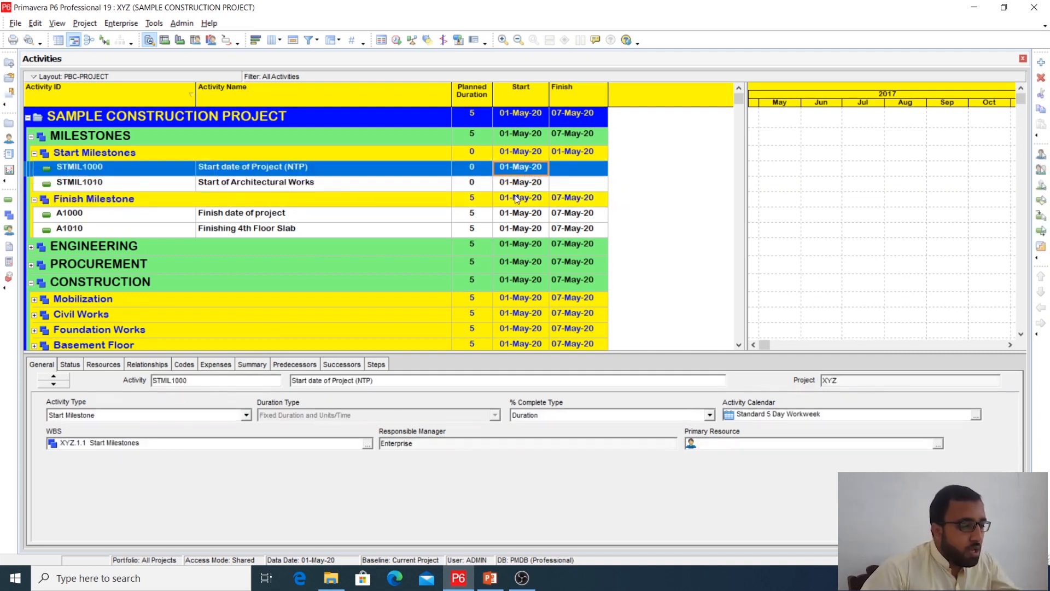
- Set the activity type of both Finish date of project and Finishing 4th Floor Slab to Finish Milestone
{"action": "left_click", "coordinate": [276, 215]}
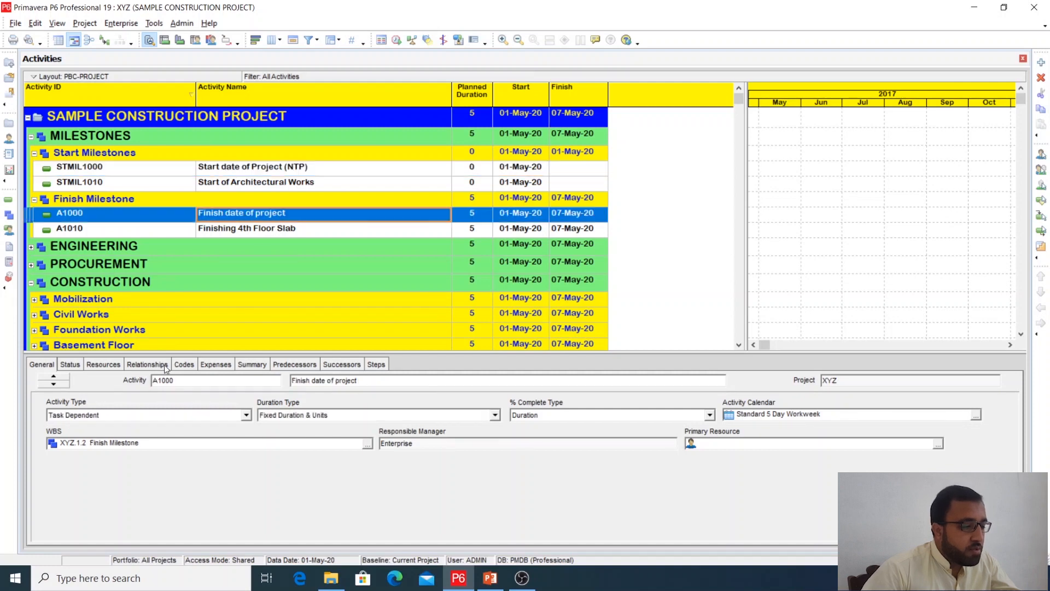
{"action": "left_click", "coordinate": [162, 416]}
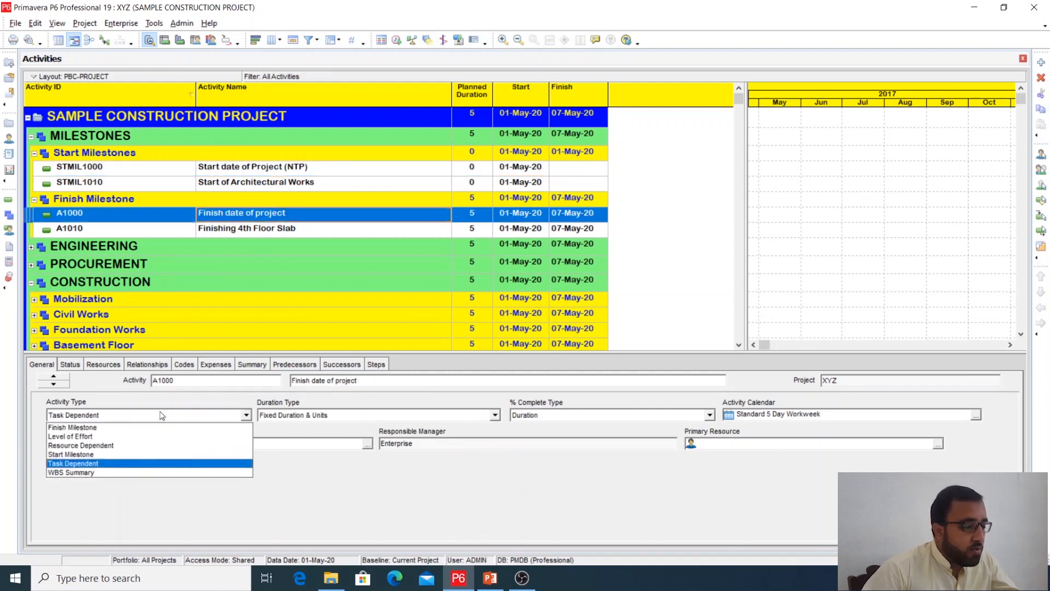
{"action": "left_click", "coordinate": [91, 436]}
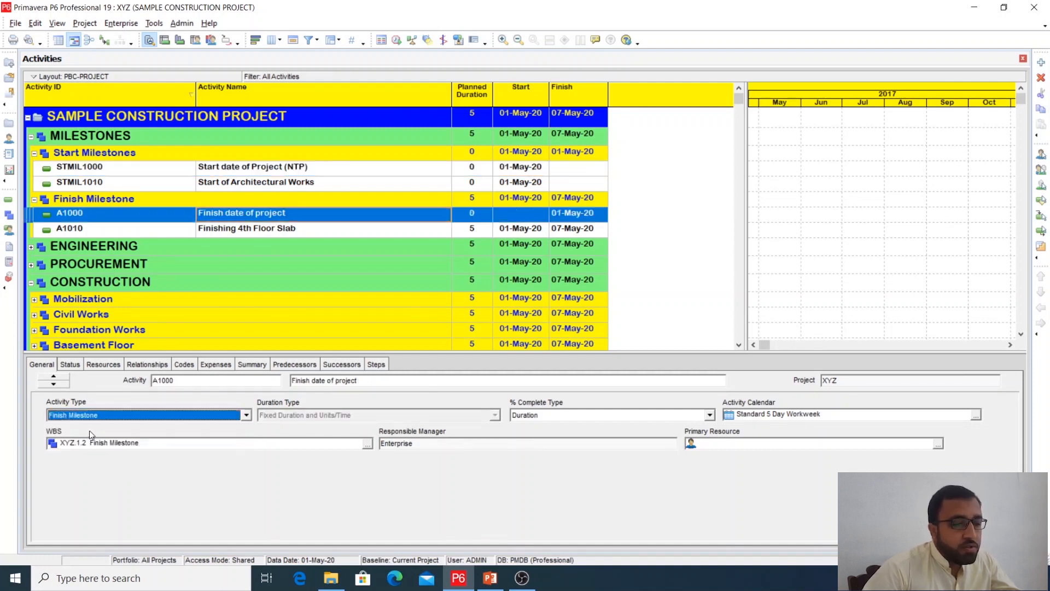
{"action": "left_click", "coordinate": [569, 233]}
{"action": "left_click", "coordinate": [199, 418]}
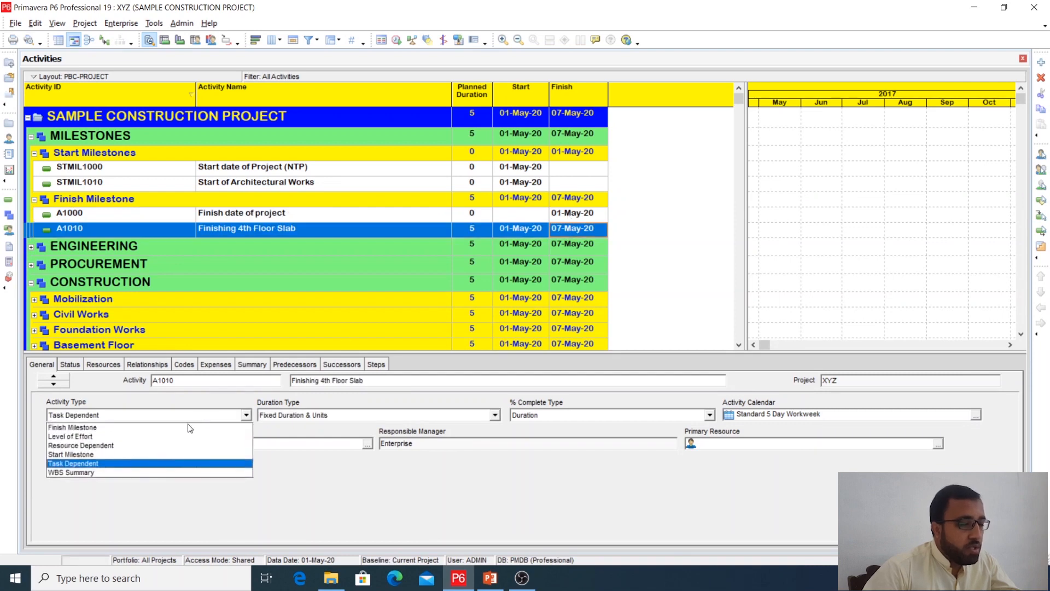
{"action": "left_click", "coordinate": [104, 464]}
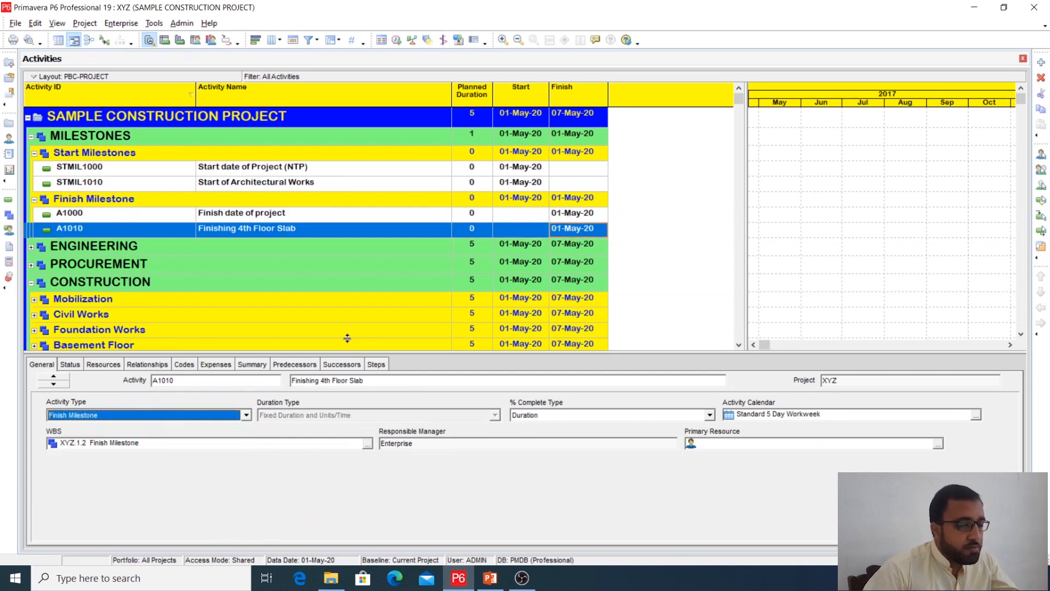
- Expand the ENGINEERING branch through Design Approvals and Submittals to show the Architectural designs activities
{"action": "left_click", "coordinate": [398, 244]}
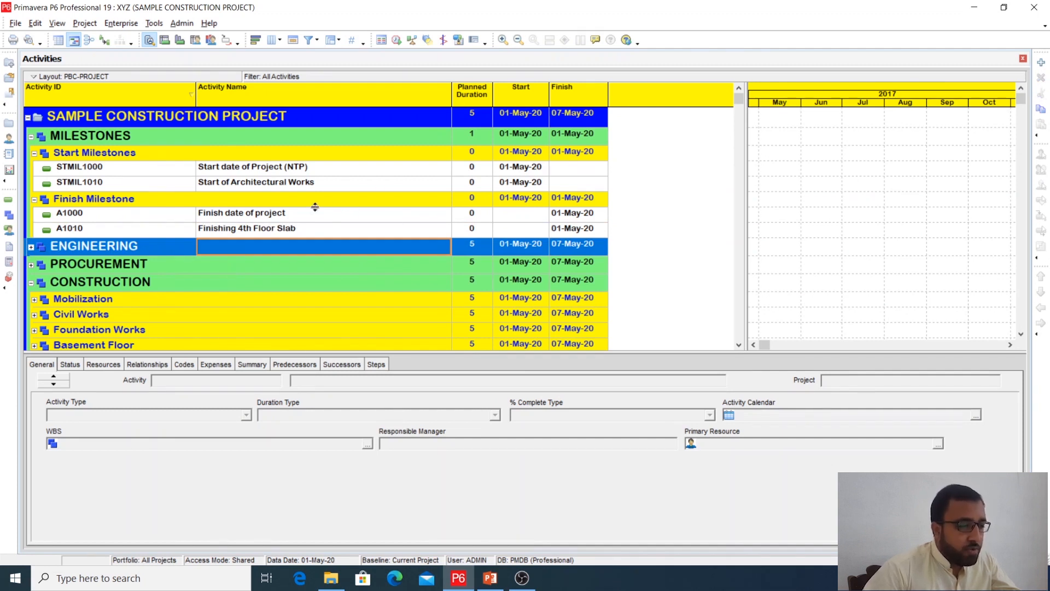
{"action": "scroll", "coordinate": [237, 236], "scroll_direction": "down", "scroll_amount": 4}
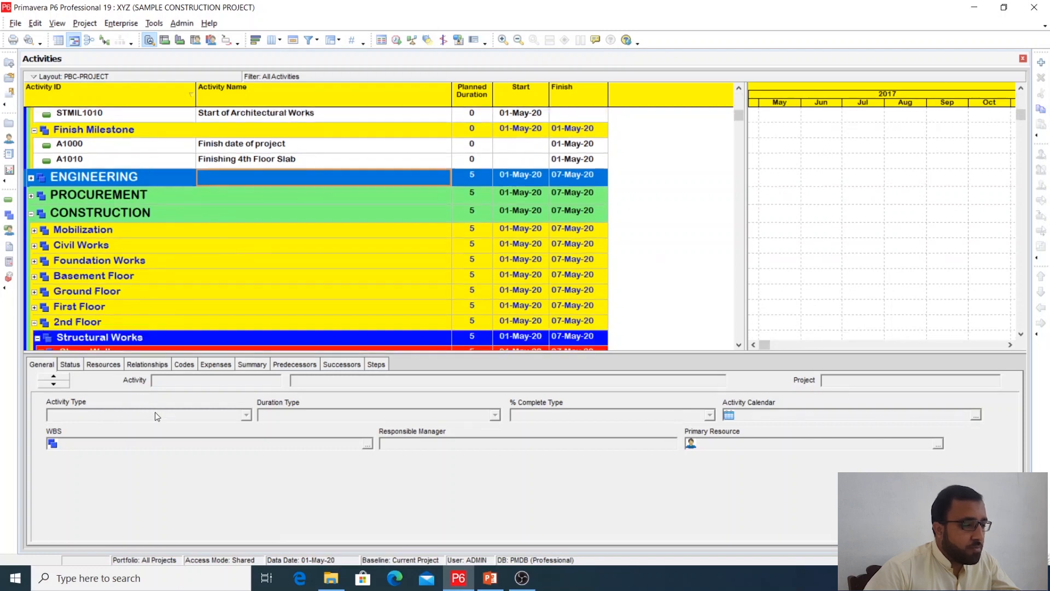
{"action": "double_click", "coordinate": [107, 176]}
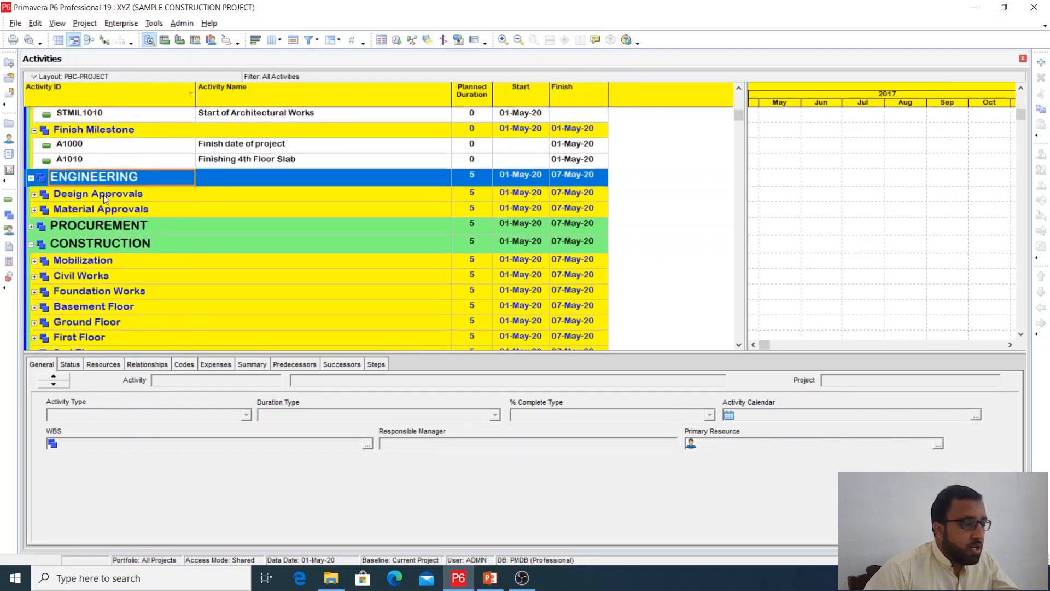
{"action": "double_click", "coordinate": [105, 195]}
{"action": "double_click", "coordinate": [102, 209]}
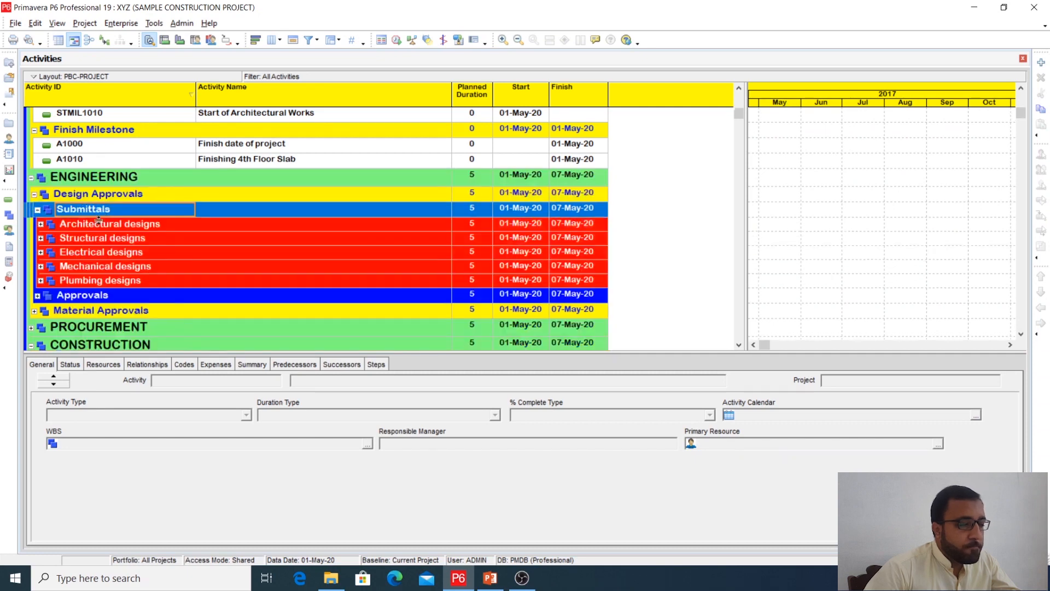
{"action": "double_click", "coordinate": [95, 226]}
{"action": "scroll", "coordinate": [107, 241], "scroll_direction": "down", "scroll_amount": 1}
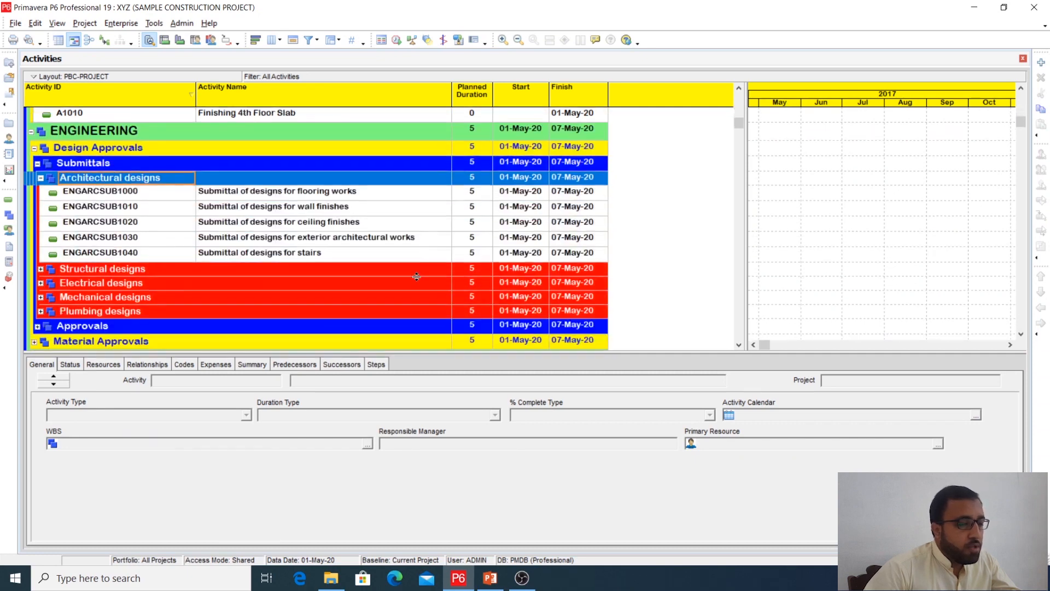
- Expand the Structural, Electrical, Mechanical and Plumbing designs groups under Submittals
{"action": "double_click", "coordinate": [374, 273]}
{"action": "scroll", "coordinate": [175, 295], "scroll_direction": "down", "scroll_amount": 2}
{"action": "double_click", "coordinate": [153, 280]}
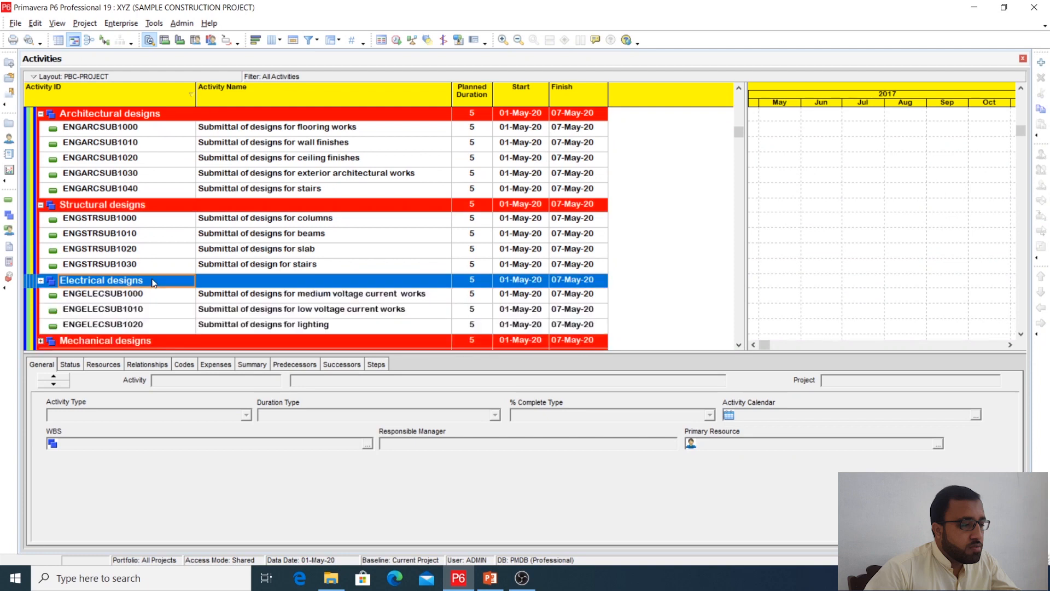
{"action": "scroll", "coordinate": [152, 283], "scroll_direction": "down", "scroll_amount": 2}
{"action": "double_click", "coordinate": [153, 280]}
{"action": "scroll", "coordinate": [153, 282], "scroll_direction": "down", "scroll_amount": 2}
{"action": "left_click", "coordinate": [152, 280]}
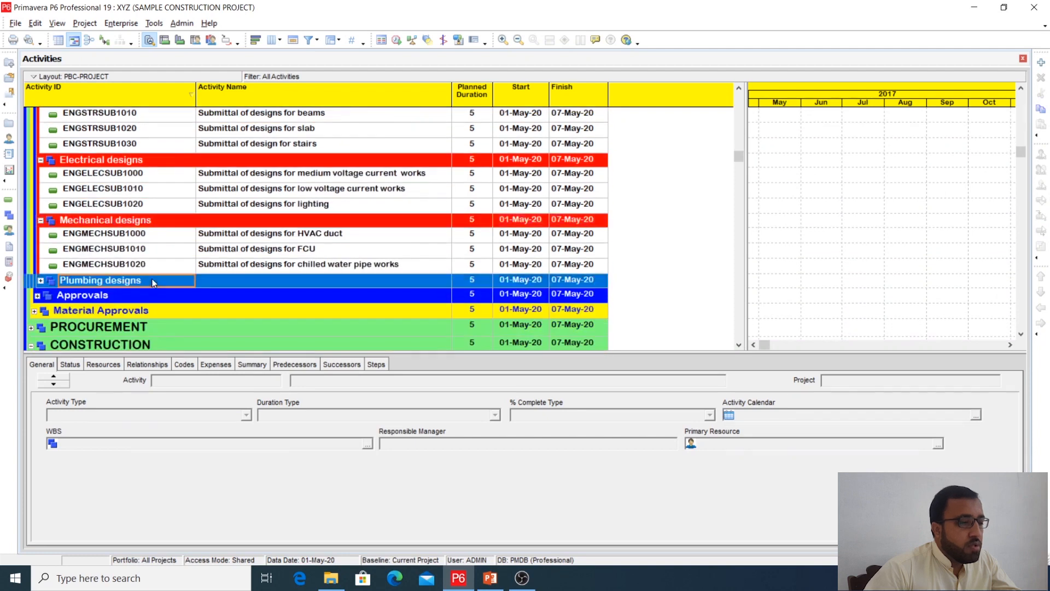
{"action": "double_click", "coordinate": [152, 280]}
{"action": "scroll", "coordinate": [152, 282], "scroll_direction": "up", "scroll_amount": 4}
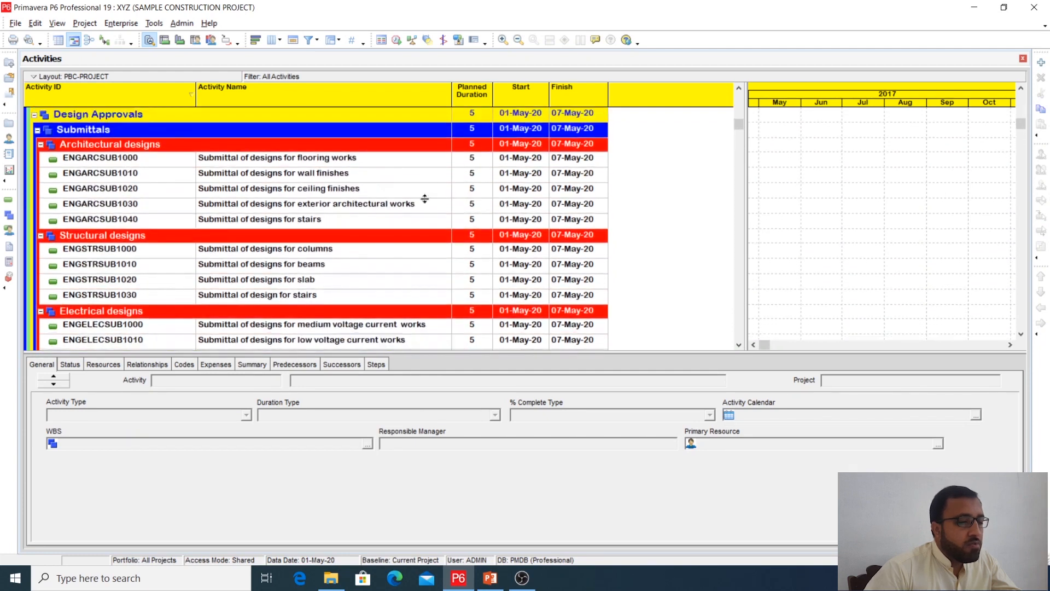
- Set the planned duration to 14 for the flooring works and wall finishes design submittals
{"action": "left_click", "coordinate": [471, 159]}
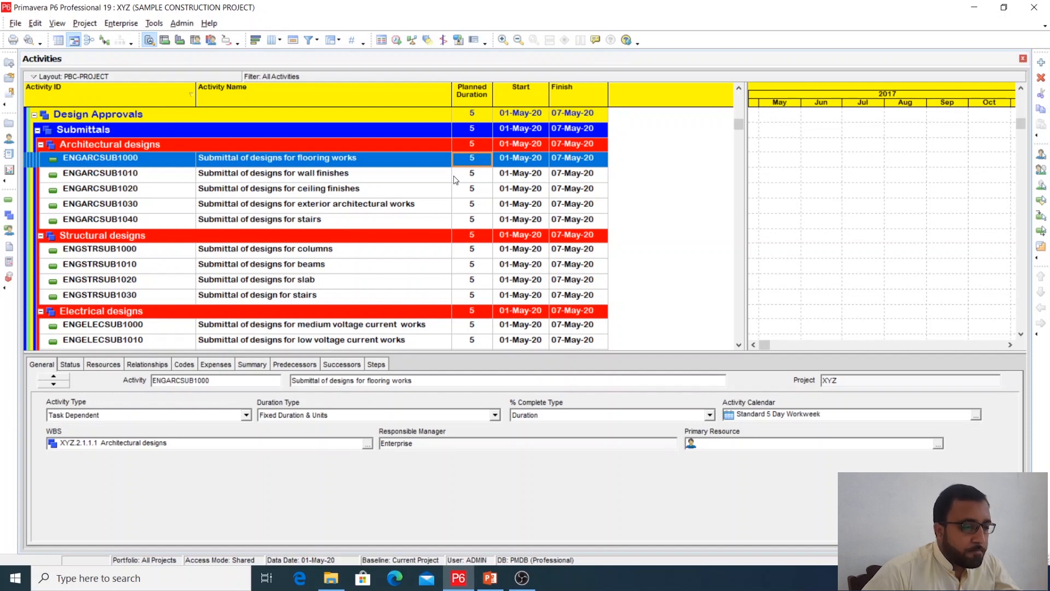
{"action": "left_click", "coordinate": [464, 173]}
{"action": "left_click", "coordinate": [465, 163]}
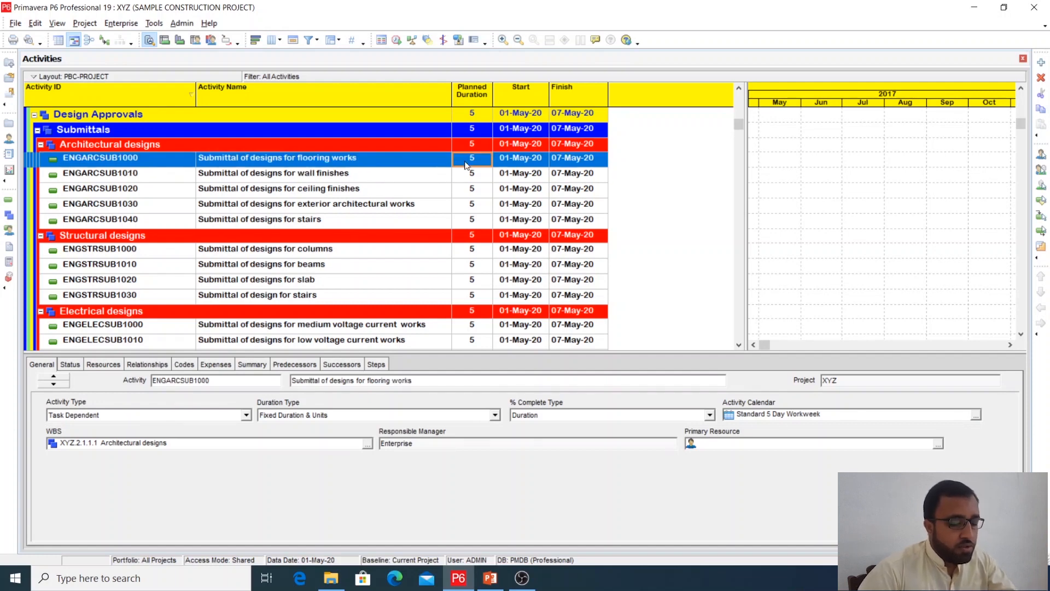
{"action": "type", "text": "14"}
{"action": "left_click", "coordinate": [473, 174]}
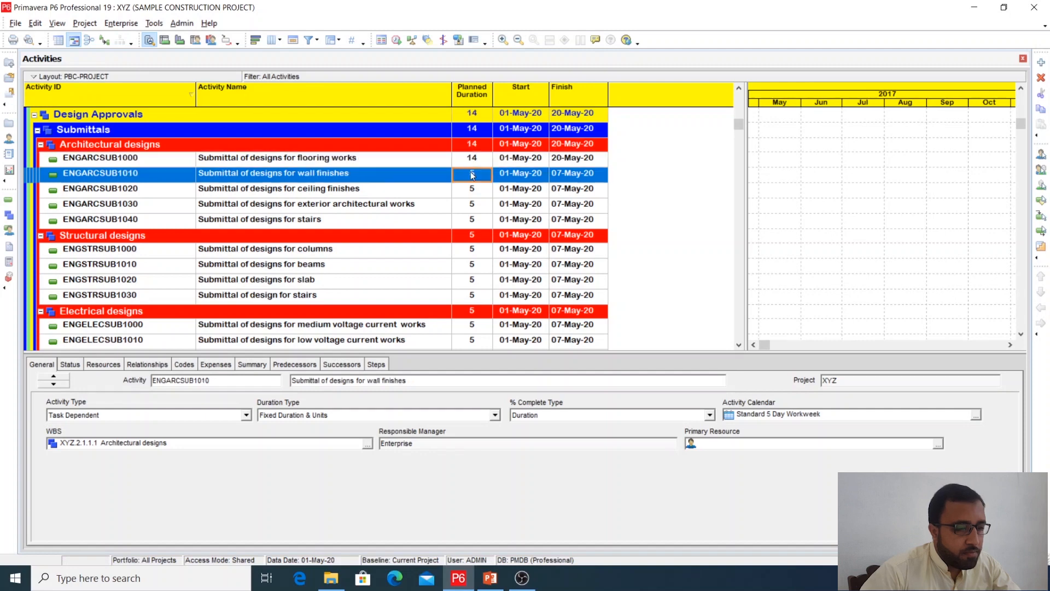
{"action": "type", "text": "14"}
{"action": "left_click", "coordinate": [471, 186]}
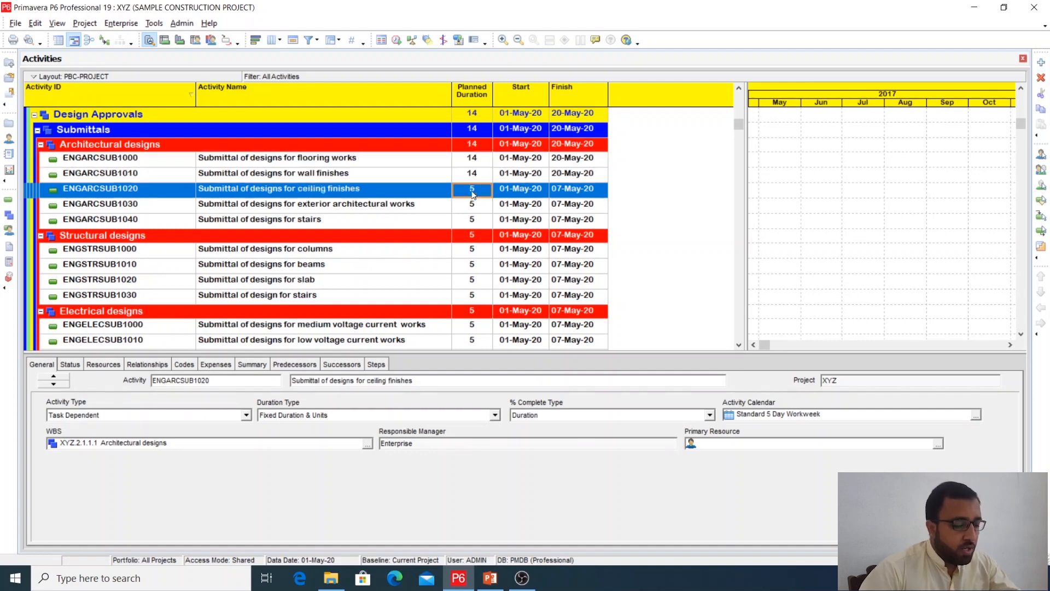
- Fill the planned duration of 14 down from the flooring works submittal through the sanitary ware systems submittal, covering all design groups under Submittals
{"action": "left_click", "coordinate": [471, 163]}
{"action": "scroll", "coordinate": [471, 163], "scroll_direction": "down", "scroll_amount": 3}
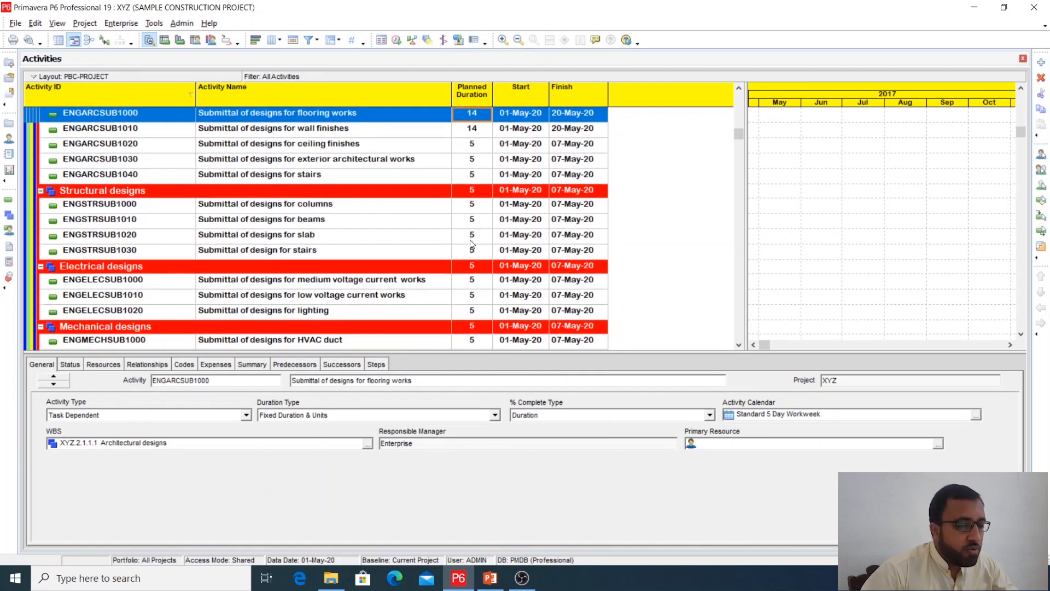
{"action": "scroll", "coordinate": [478, 318], "scroll_direction": "up", "scroll_amount": 4}
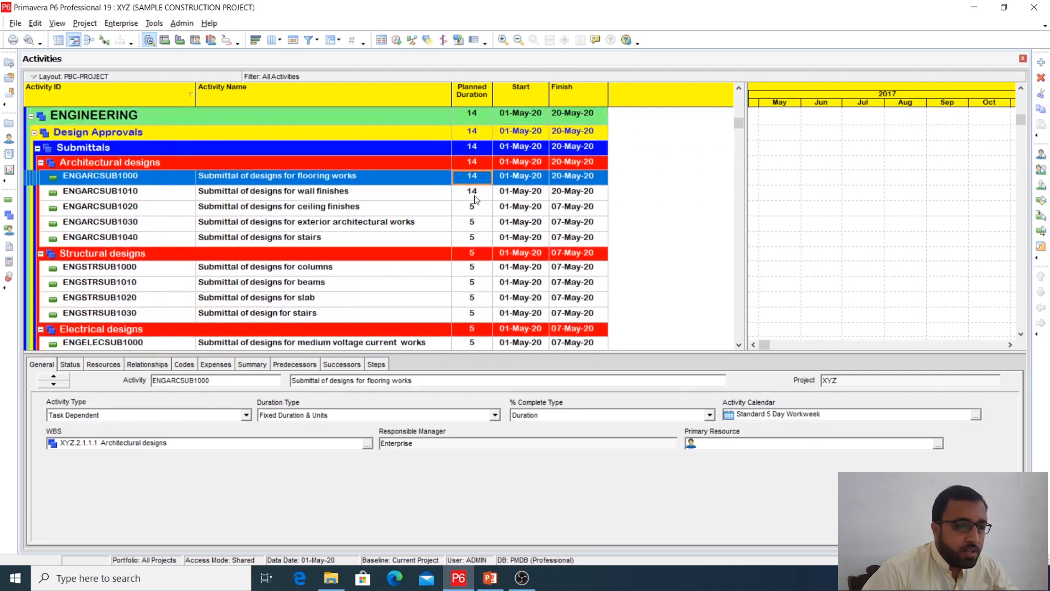
{"action": "left_click", "coordinate": [474, 194]}
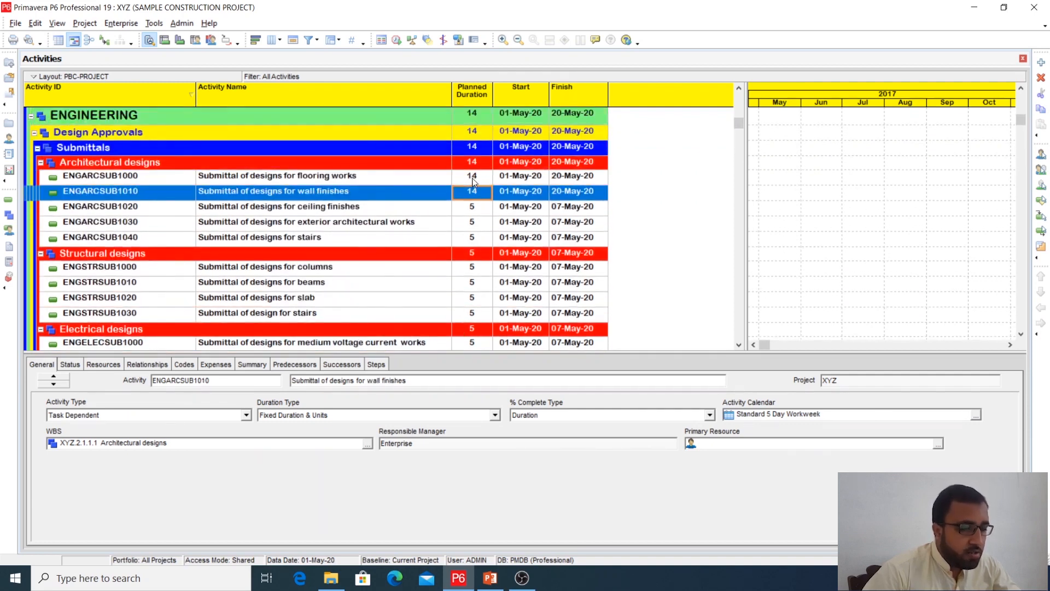
{"action": "left_click", "coordinate": [473, 179]}
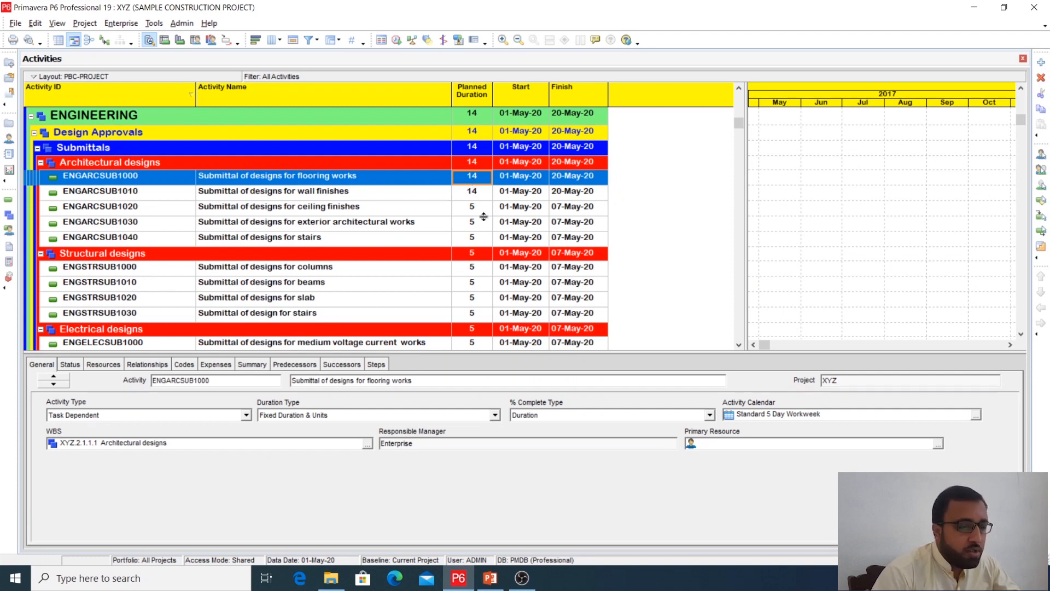
{"action": "key", "text": "shift+Down"}
{"action": "key", "text": "shift+Down"}
{"action": "key", "text": "shift+Down"}
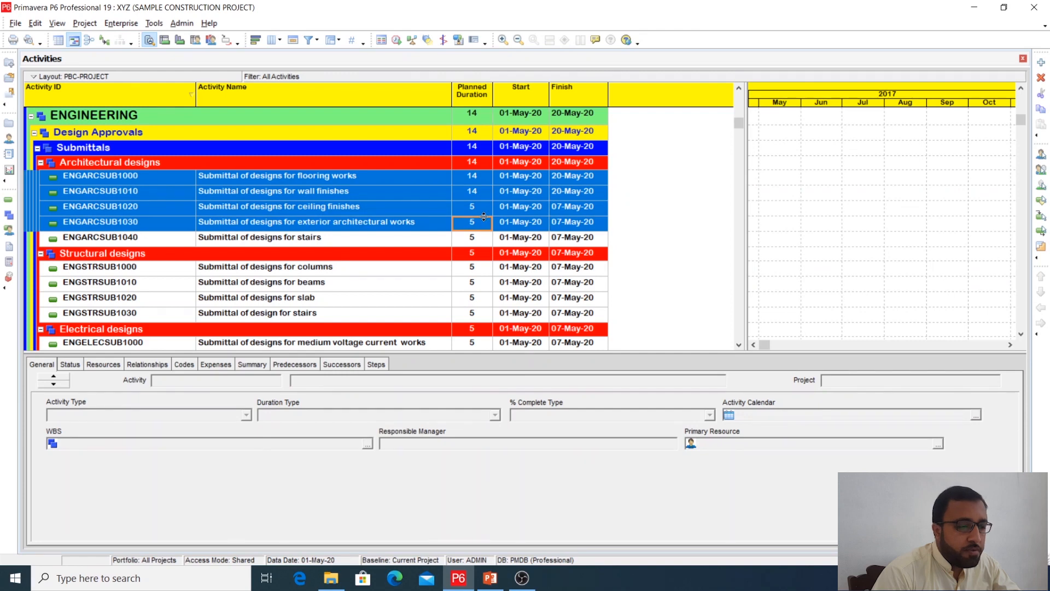
{"action": "key", "text": "shift+Down"}
{"action": "key", "text": "shift+Down"}
{"action": "key", "text": "shift+Down"}
{"action": "key", "text": "shift+Down"}
{"action": "key", "text": "shift+Down"}
{"action": "key", "text": "shift+Down"}
{"action": "key", "text": "shift+Down"}
{"action": "key", "text": "shift+Down"}
{"action": "key", "text": "shift+Down"}
{"action": "key", "text": "shift+Down"}
{"action": "key", "text": "shift+Down"}
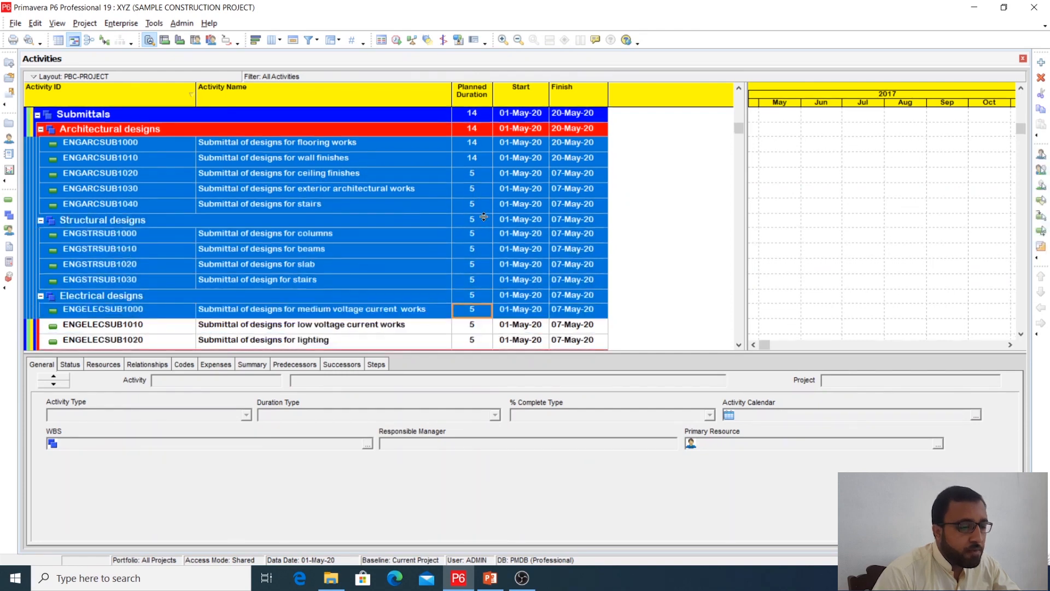
{"action": "key", "text": "shift+Down"}
{"action": "key", "text": "shift+Down"}
{"action": "key", "text": "shift+Down"}
{"action": "key", "text": "shift+Down"}
{"action": "key", "text": "shift+Down"}
{"action": "key", "text": "shift+Down"}
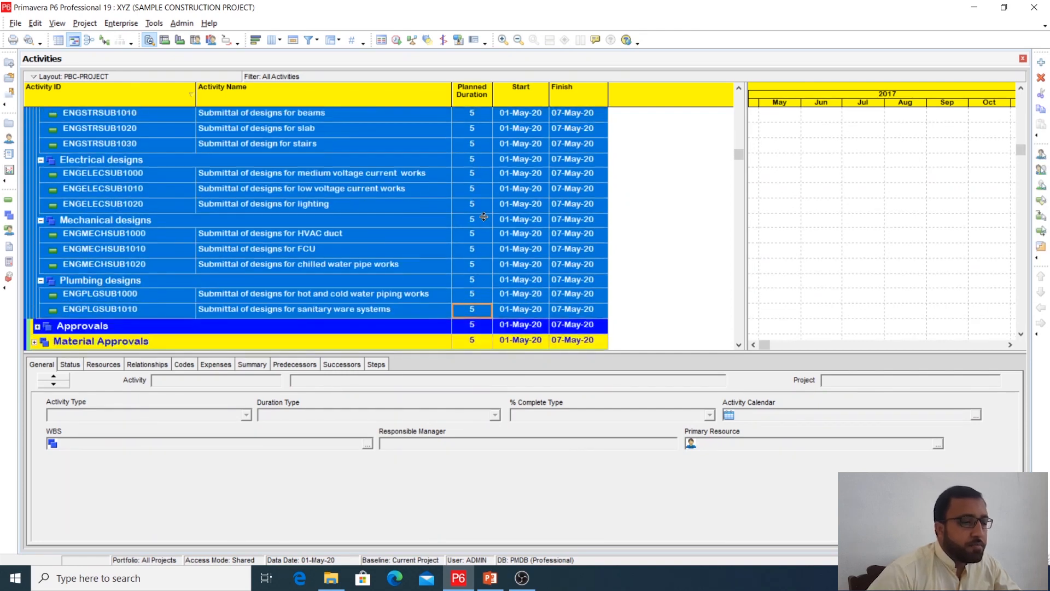
{"action": "scroll", "coordinate": [470, 178], "scroll_direction": "up", "scroll_amount": 4}
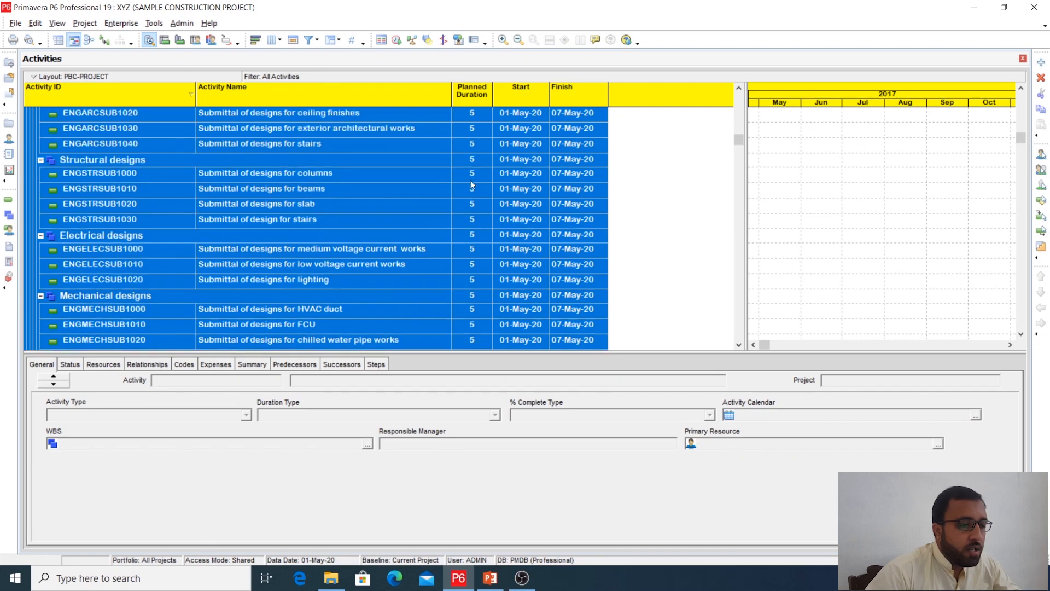
{"action": "right_click", "coordinate": [471, 196]}
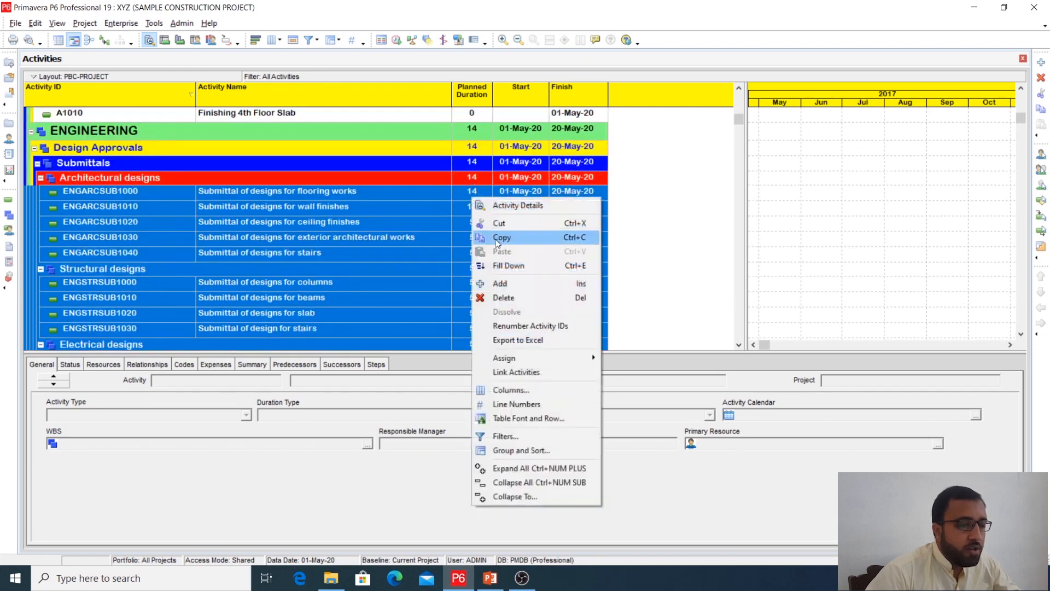
{"action": "left_click", "coordinate": [509, 265]}
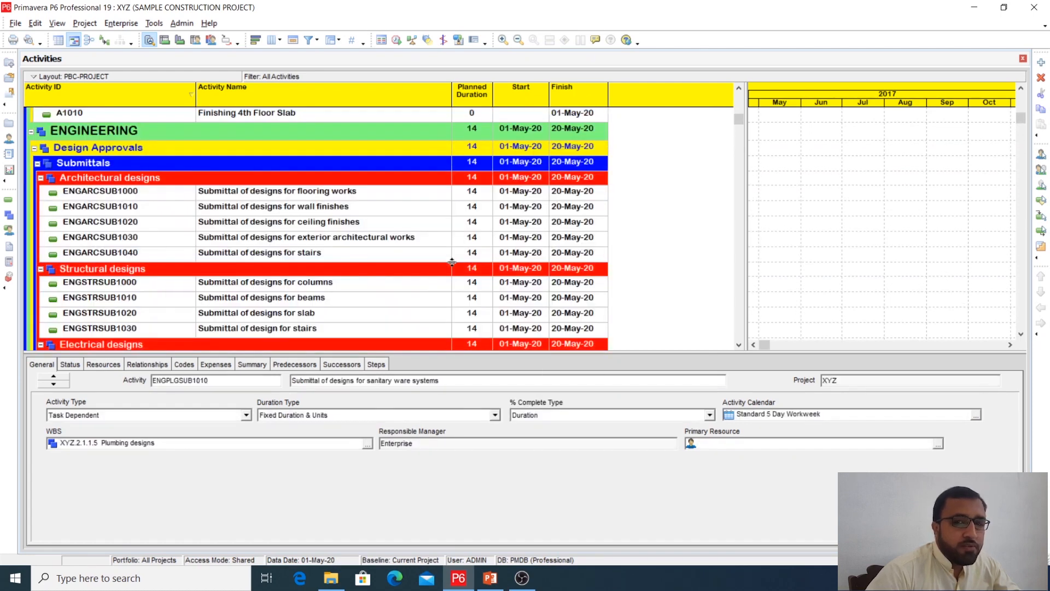
- Expand the Approvals branch under Design Approvals and its Architectural designs group to show the approval activities
{"action": "scroll", "coordinate": [459, 219], "scroll_direction": "down", "scroll_amount": 1}
{"action": "scroll", "coordinate": [458, 219], "scroll_direction": "down", "scroll_amount": 6}
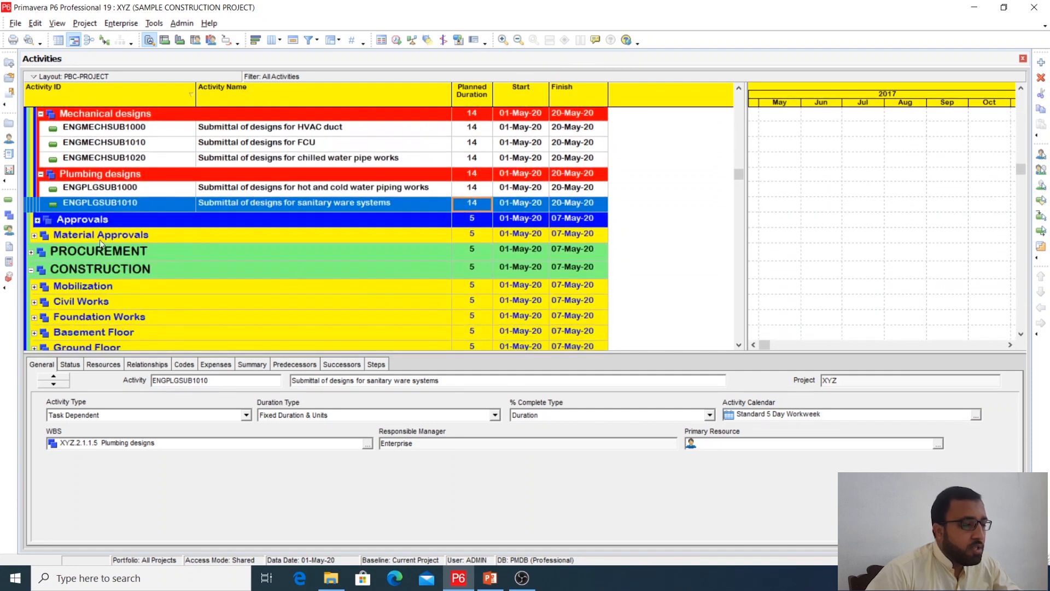
{"action": "double_click", "coordinate": [71, 220]}
{"action": "double_click", "coordinate": [71, 232]}
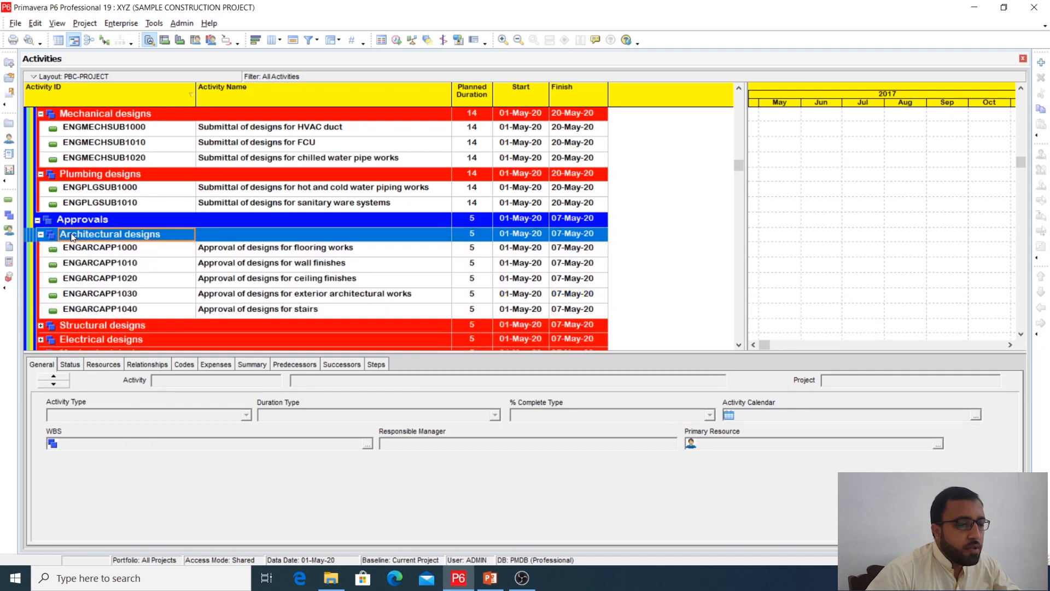
{"action": "scroll", "coordinate": [70, 231], "scroll_direction": "down", "scroll_amount": 1}
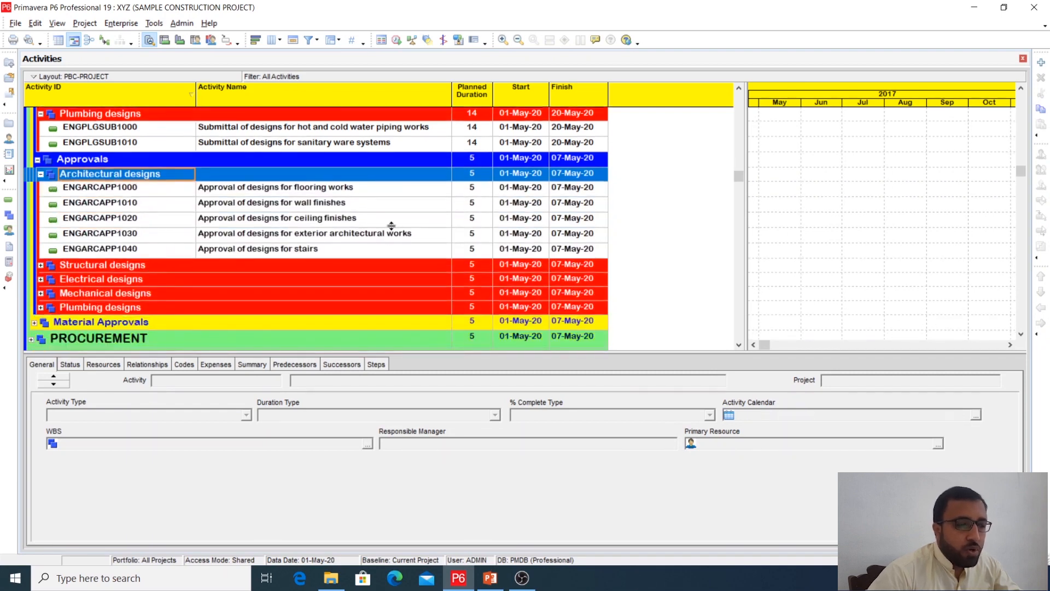
{"action": "scroll", "coordinate": [391, 225], "scroll_direction": "down", "scroll_amount": 1}
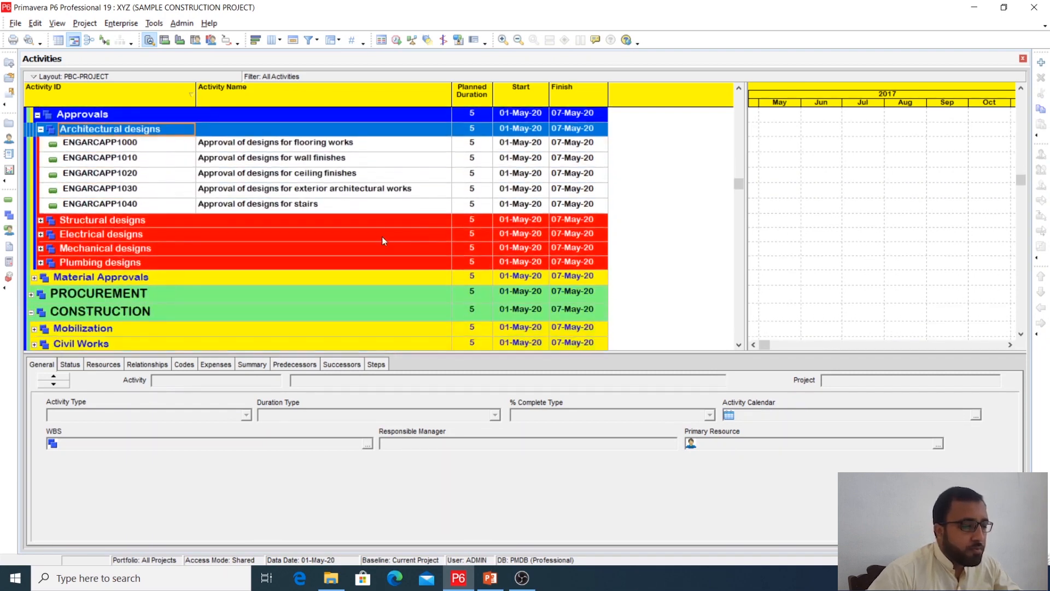
- Expand the Structural, Electrical, Mechanical and Plumbing designs groups under Approvals
{"action": "double_click", "coordinate": [383, 225]}
{"action": "scroll", "coordinate": [382, 228], "scroll_direction": "down", "scroll_amount": 1}
{"action": "double_click", "coordinate": [304, 266]}
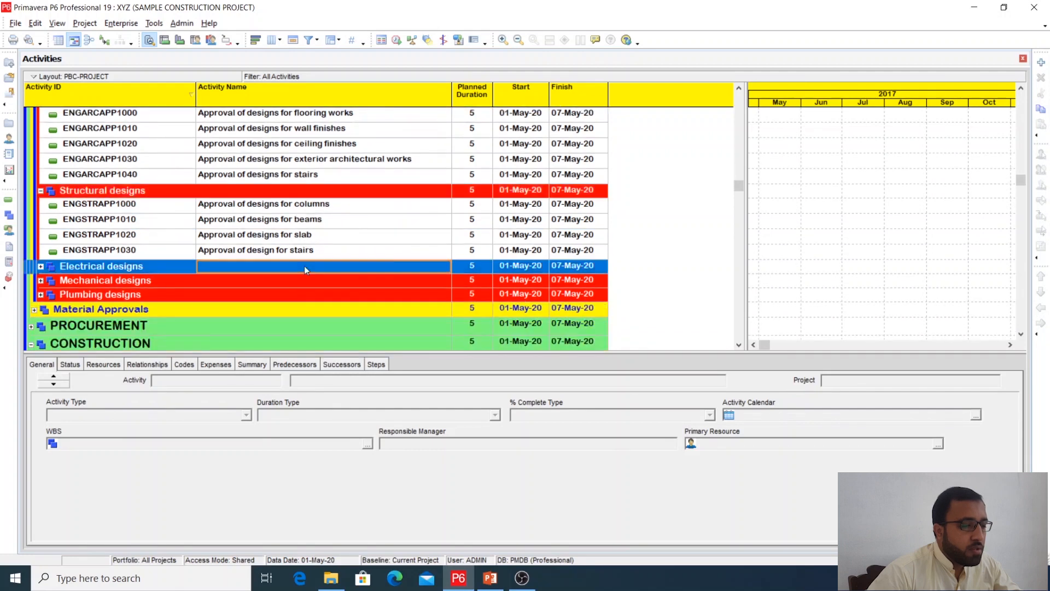
{"action": "scroll", "coordinate": [304, 266], "scroll_direction": "down", "scroll_amount": 1}
{"action": "left_click", "coordinate": [304, 266]}
{"action": "double_click", "coordinate": [304, 267]}
{"action": "scroll", "coordinate": [305, 266], "scroll_direction": "down", "scroll_amount": 2}
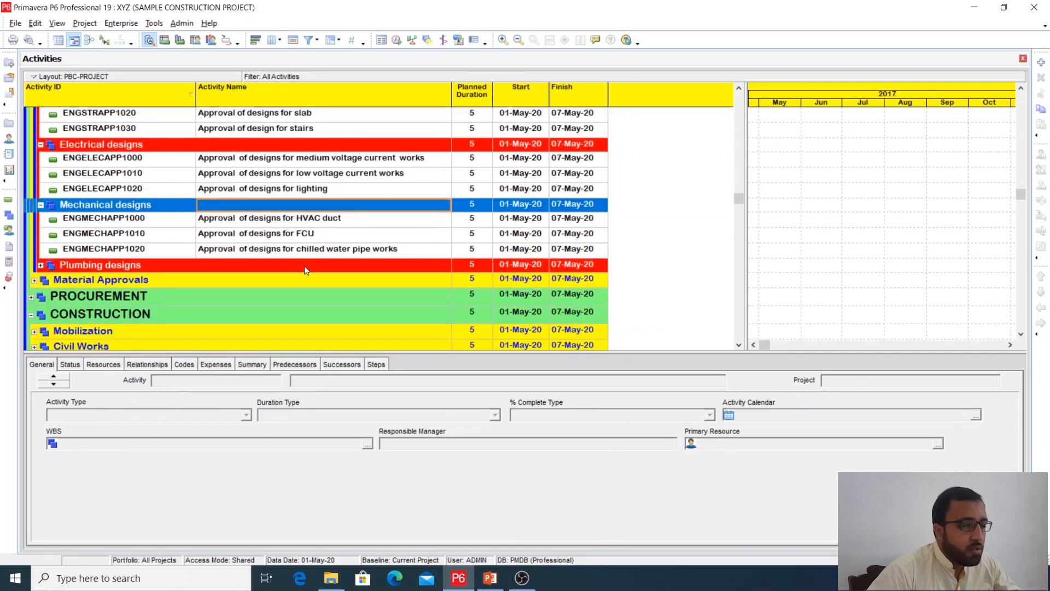
{"action": "double_click", "coordinate": [304, 267]}
- Set the planned duration of Approval of designs for flooring works to 7
{"action": "scroll", "coordinate": [304, 266], "scroll_direction": "up", "scroll_amount": 2}
{"action": "scroll", "coordinate": [306, 268], "scroll_direction": "up", "scroll_amount": 3}
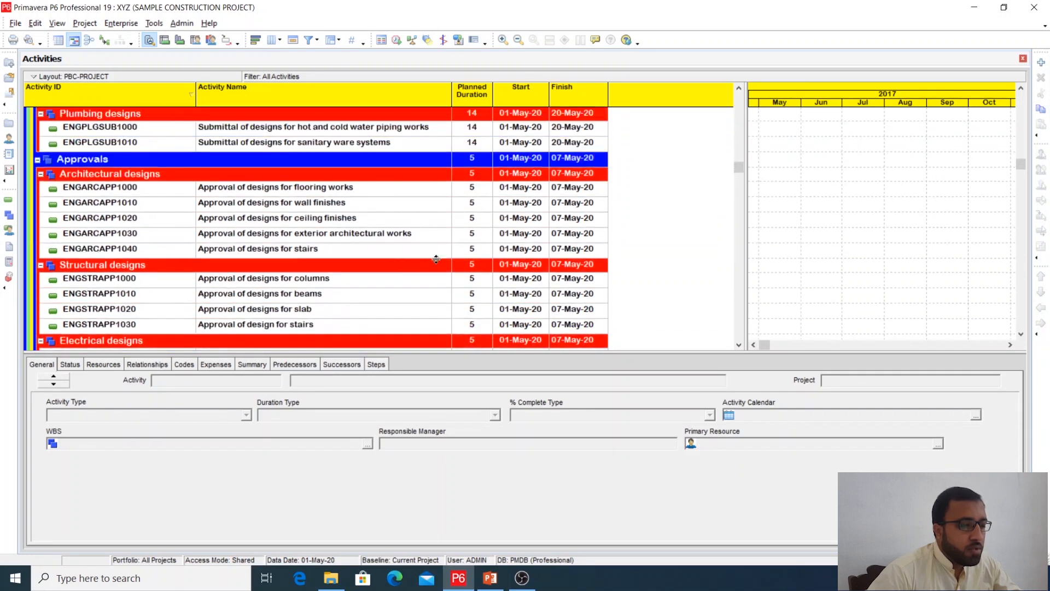
{"action": "left_click", "coordinate": [469, 189]}
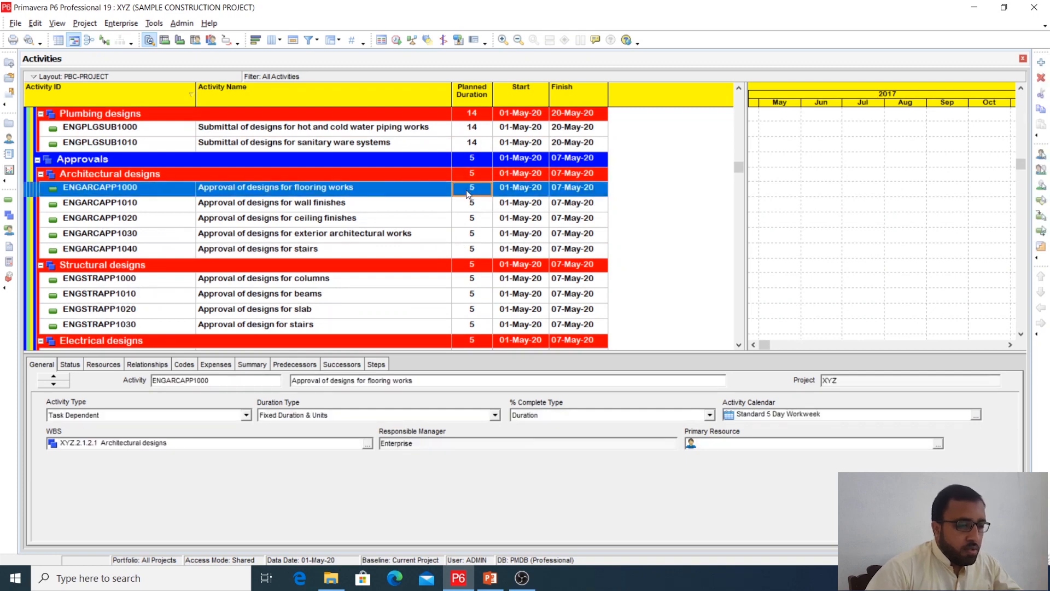
{"action": "left_click", "coordinate": [466, 189]}
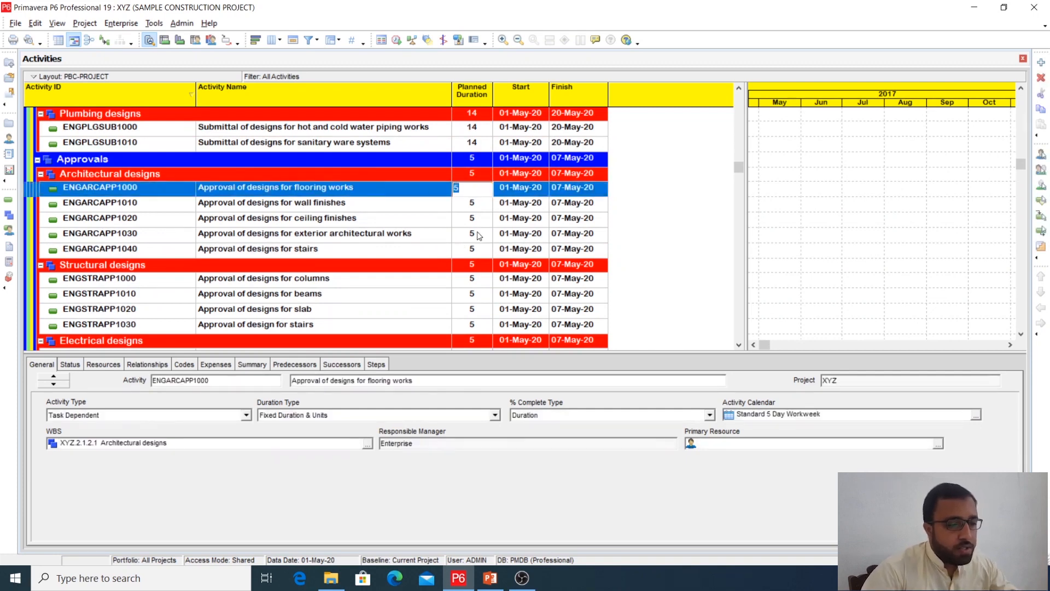
{"action": "type", "text": "7"}
{"action": "key", "text": "Return"}
- Fill the planned duration of 7 down from the flooring works approval through the sanitary ware systems approval
{"action": "left_click", "coordinate": [472, 193]}
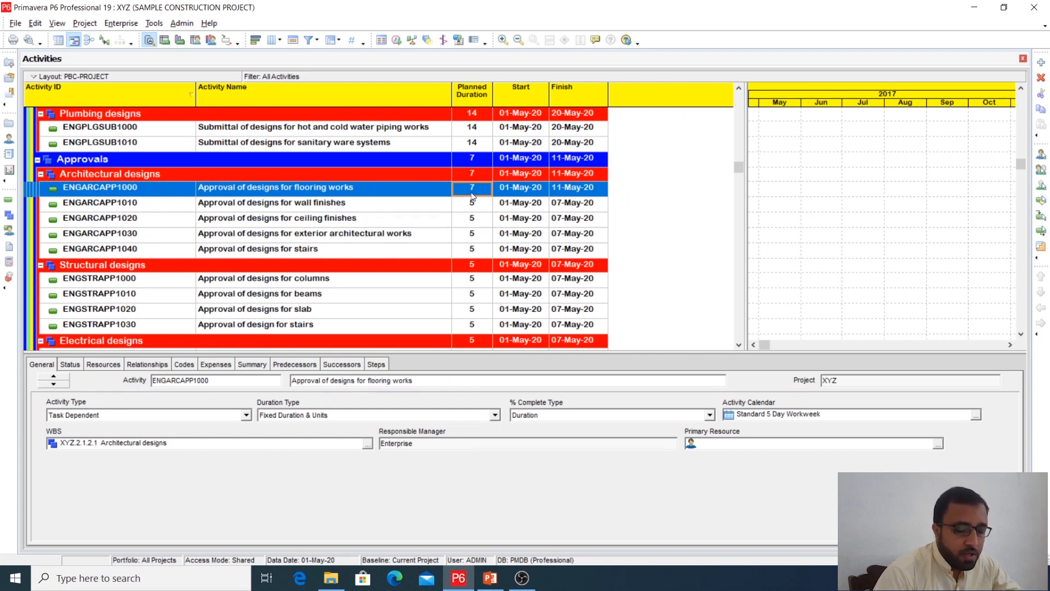
{"action": "key", "text": "shift+Down"}
{"action": "key", "text": "shift+Down"}
{"action": "key", "text": "shift+Down"}
{"action": "key", "text": "shift+Down"}
{"action": "key", "text": "shift+Down"}
{"action": "key", "text": "shift+Down"}
{"action": "key", "text": "shift+Down"}
{"action": "key", "text": "shift+Down"}
{"action": "key", "text": "shift+Down"}
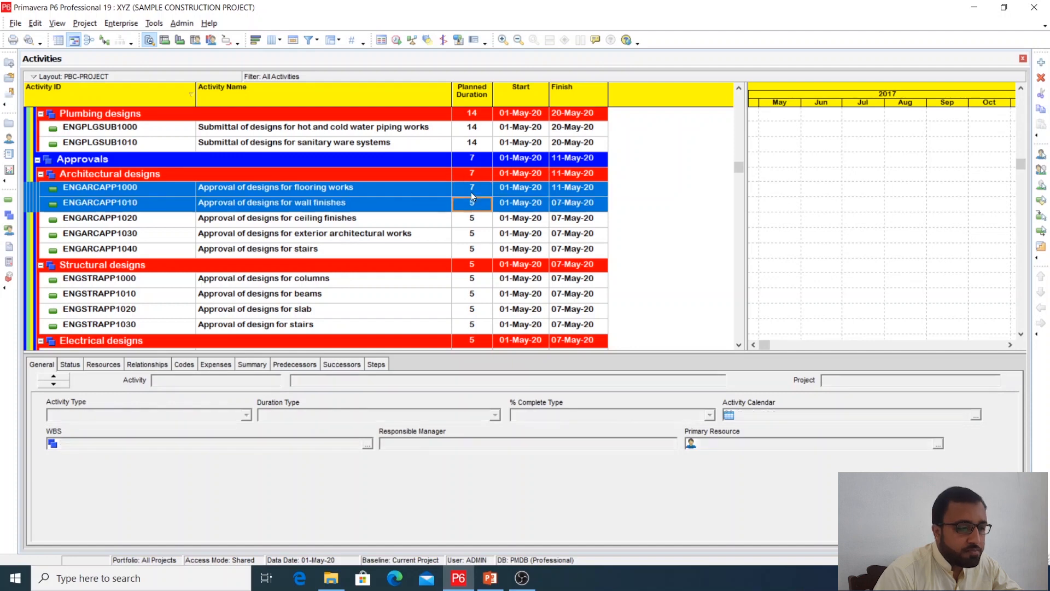
{"action": "key", "text": "shift+Down"}
{"action": "key", "text": "shift+Down"}
{"action": "key", "text": "shift+Down"}
{"action": "key", "text": "shift+Down"}
{"action": "key", "text": "shift+Down"}
{"action": "key", "text": "shift+Down"}
{"action": "key", "text": "shift+Down"}
{"action": "key", "text": "shift+Down"}
{"action": "key", "text": "shift+Down"}
{"action": "key", "text": "shift+Down"}
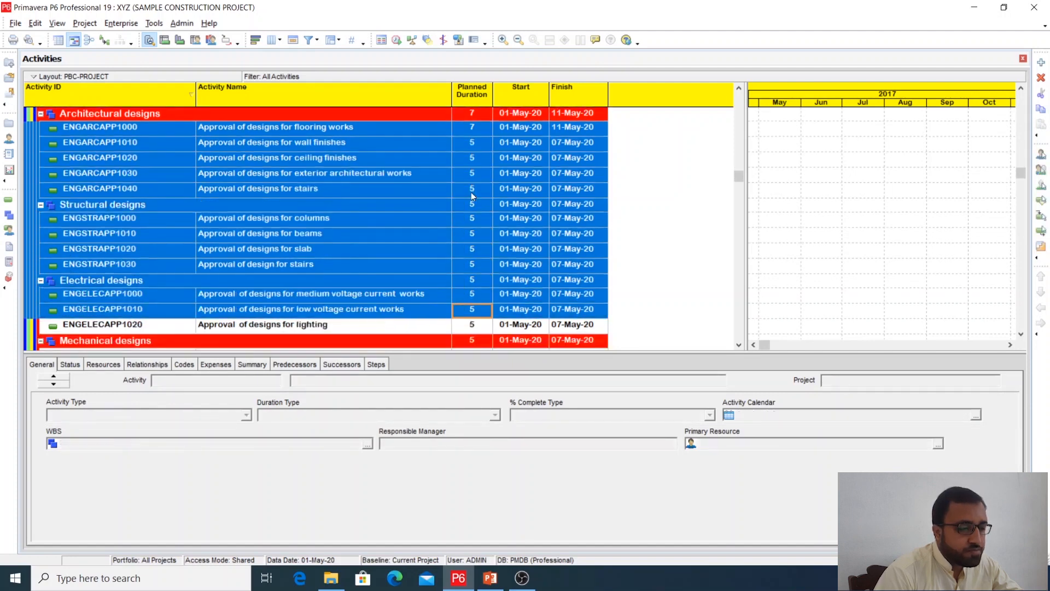
{"action": "key", "text": "shift+Down"}
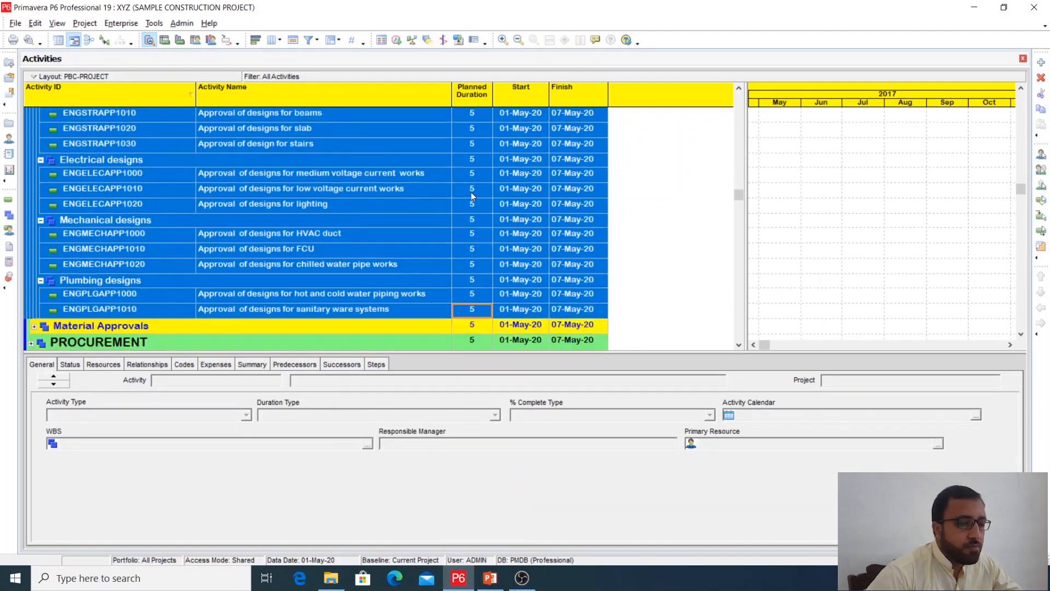
{"action": "scroll", "coordinate": [471, 192], "scroll_direction": "up", "scroll_amount": 4}
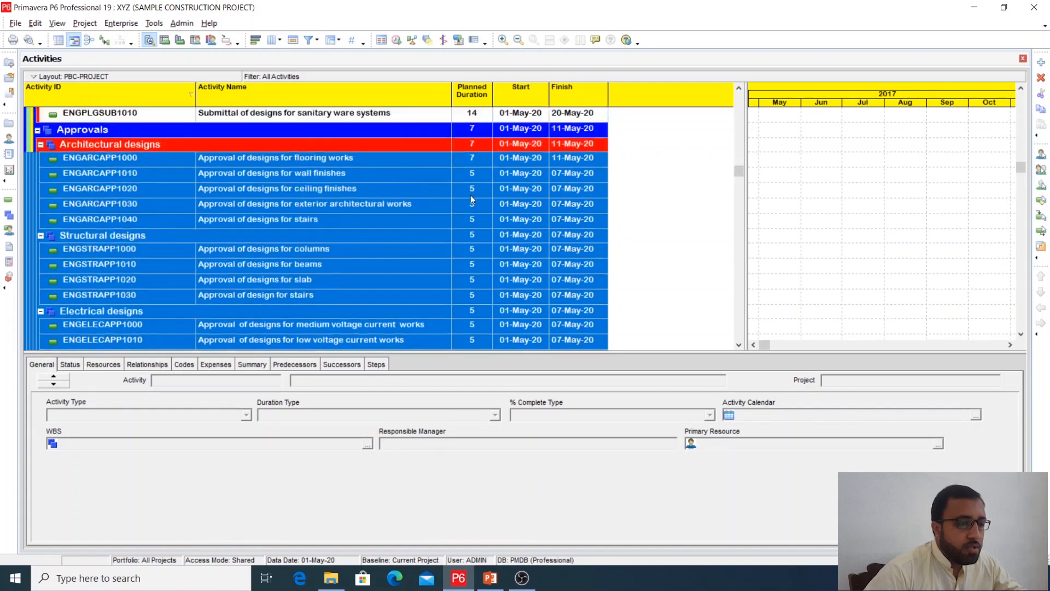
{"action": "right_click", "coordinate": [471, 164]}
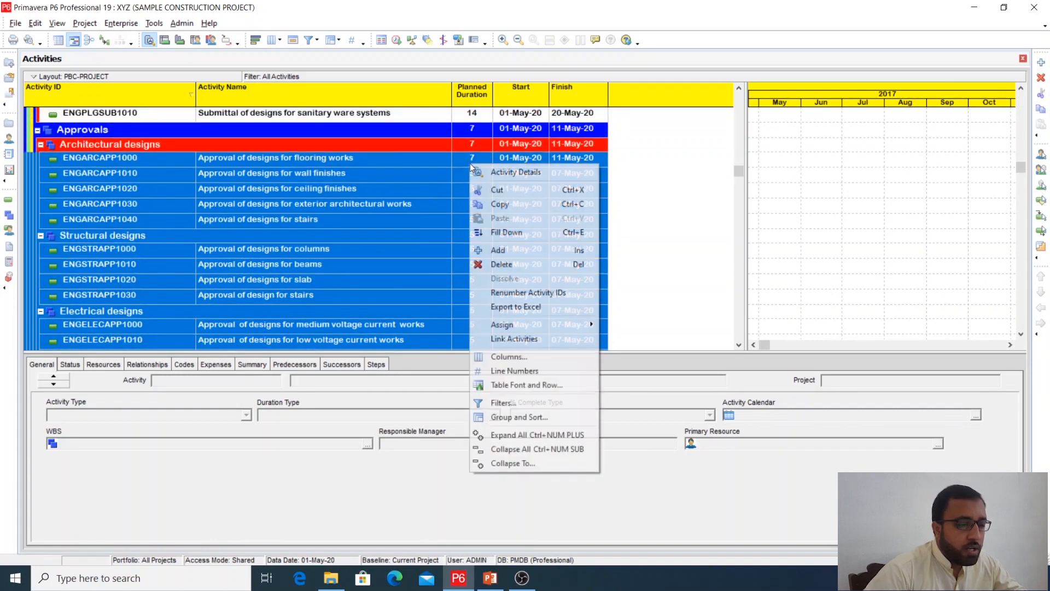
{"action": "left_click", "coordinate": [497, 233]}
- Expand Material Approvals through Long lead Items and Material submittal to show the Architectural Materials activities
{"action": "scroll", "coordinate": [412, 258], "scroll_direction": "down", "scroll_amount": 5}
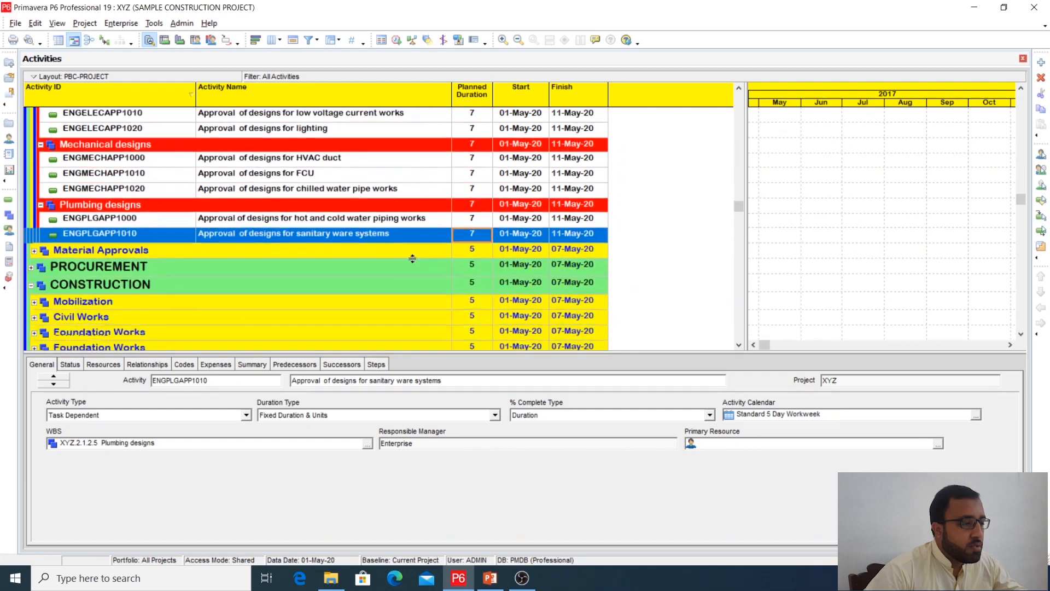
{"action": "scroll", "coordinate": [412, 258], "scroll_direction": "down", "scroll_amount": 1}
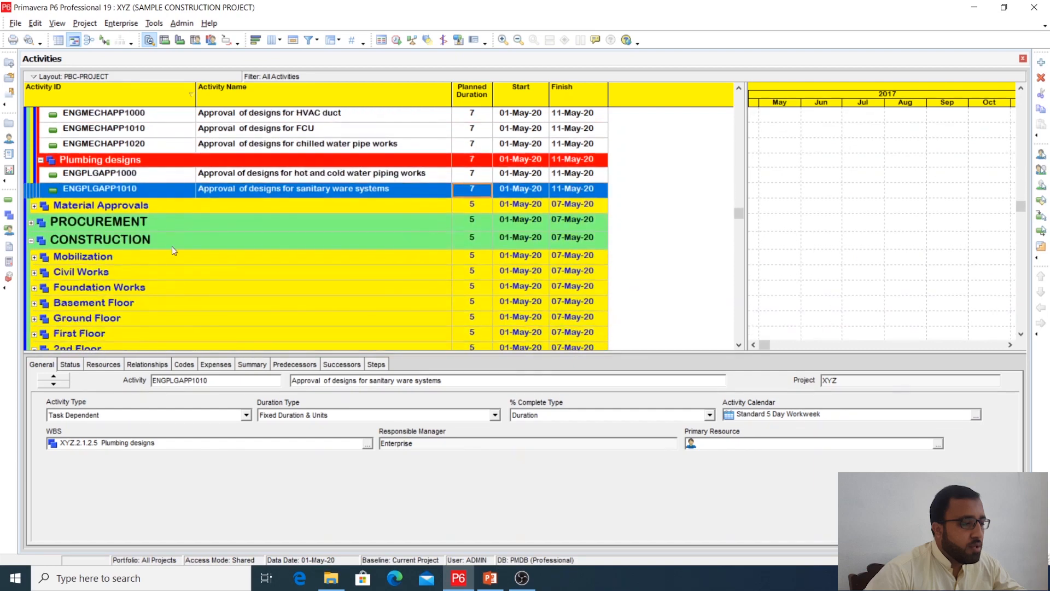
{"action": "left_click", "coordinate": [34, 206]}
{"action": "left_click", "coordinate": [37, 221]}
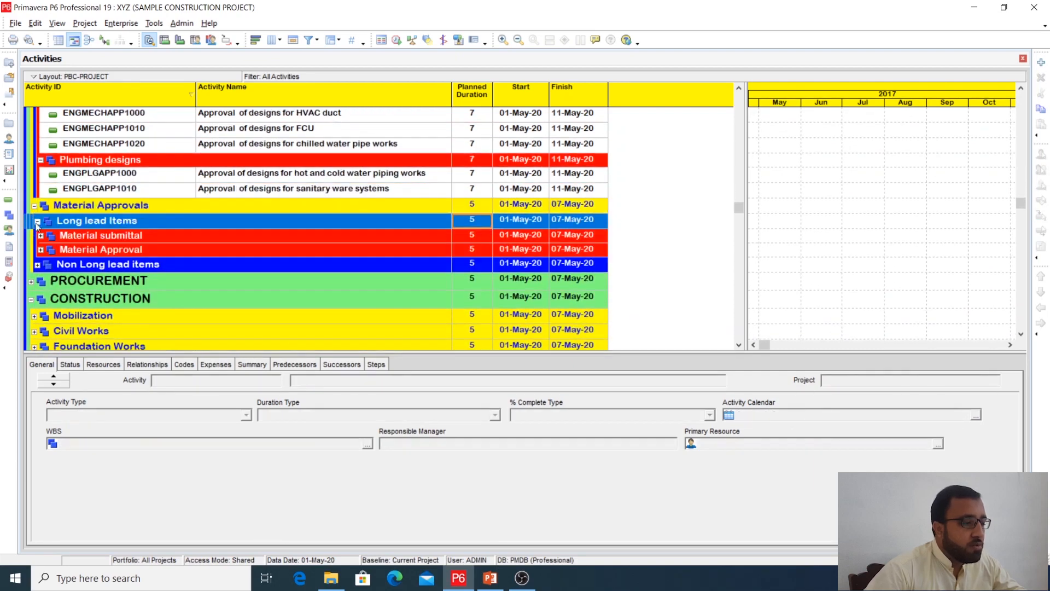
{"action": "left_click", "coordinate": [41, 237]}
{"action": "left_click", "coordinate": [44, 235]}
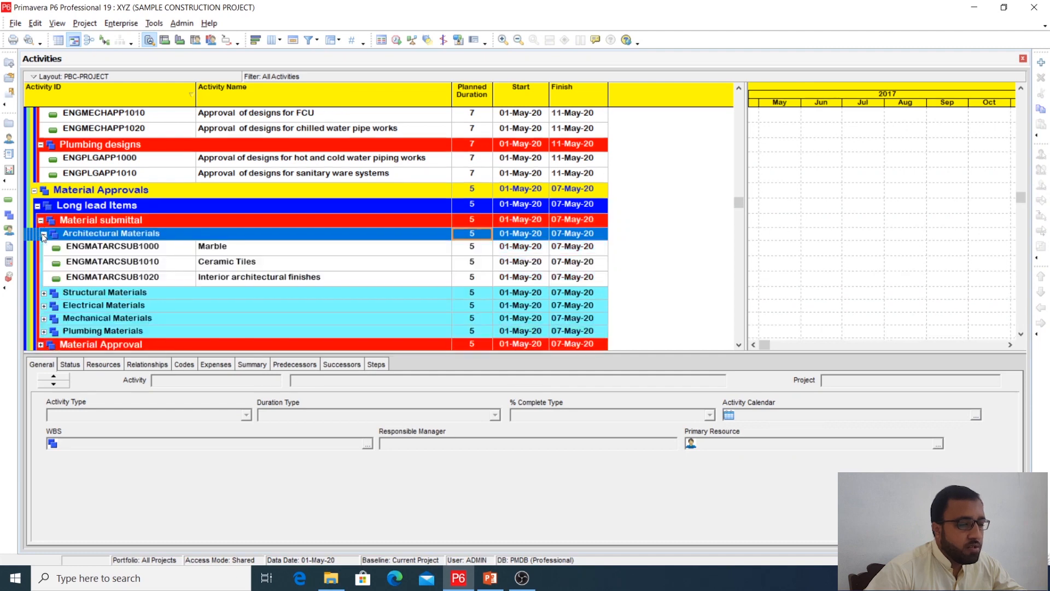
- Expand the Structural, Electrical, Mechanical and Plumbing Materials groups under the long lead Material submittal
{"action": "scroll", "coordinate": [81, 268], "scroll_direction": "down", "scroll_amount": 1}
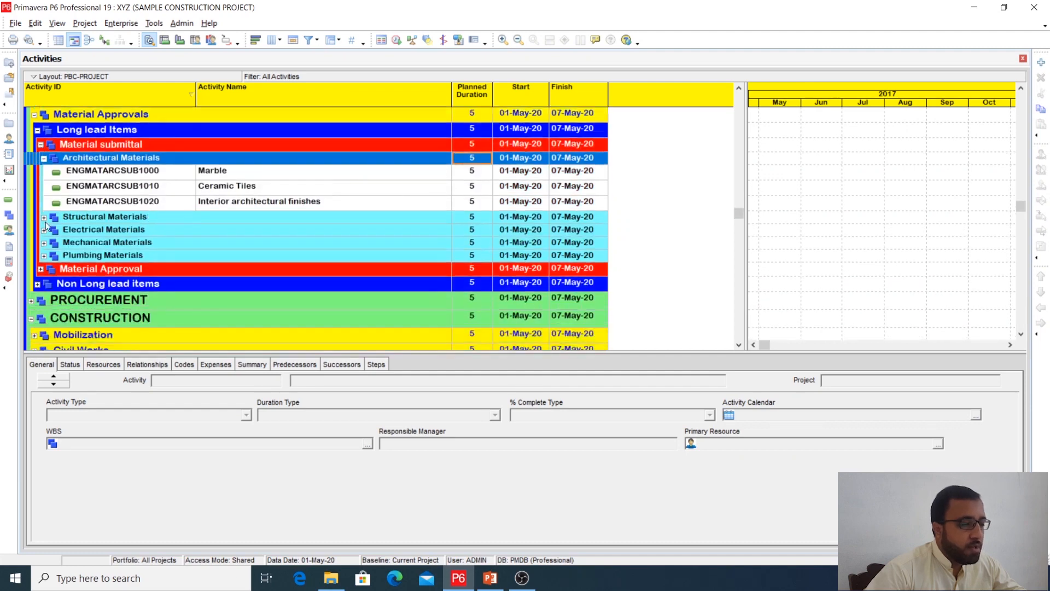
{"action": "left_click", "coordinate": [43, 218]}
{"action": "left_click", "coordinate": [44, 262]}
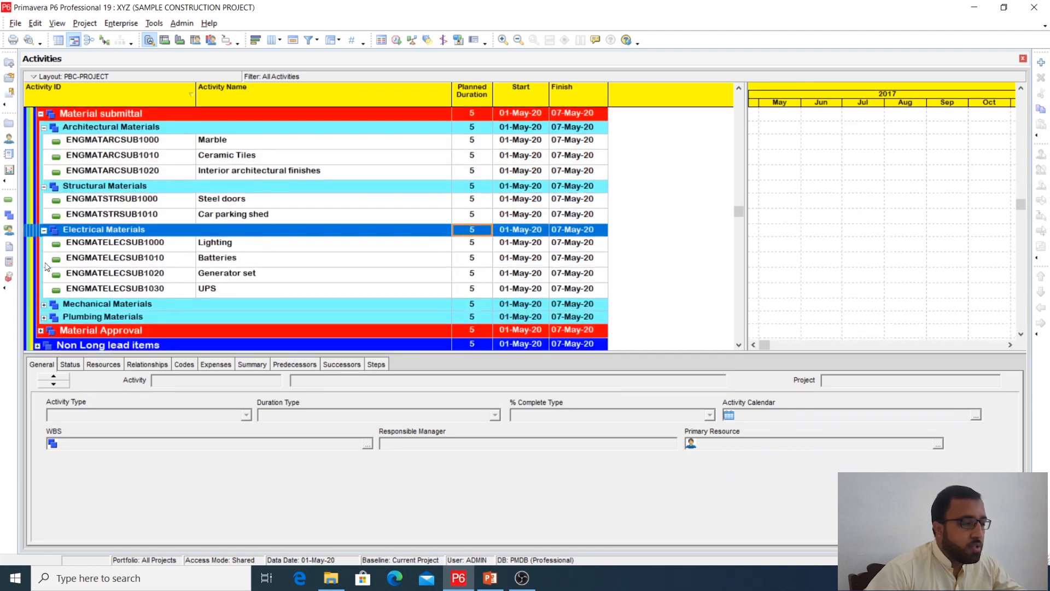
{"action": "left_click", "coordinate": [44, 309]}
{"action": "scroll", "coordinate": [44, 299], "scroll_direction": "down", "scroll_amount": 1}
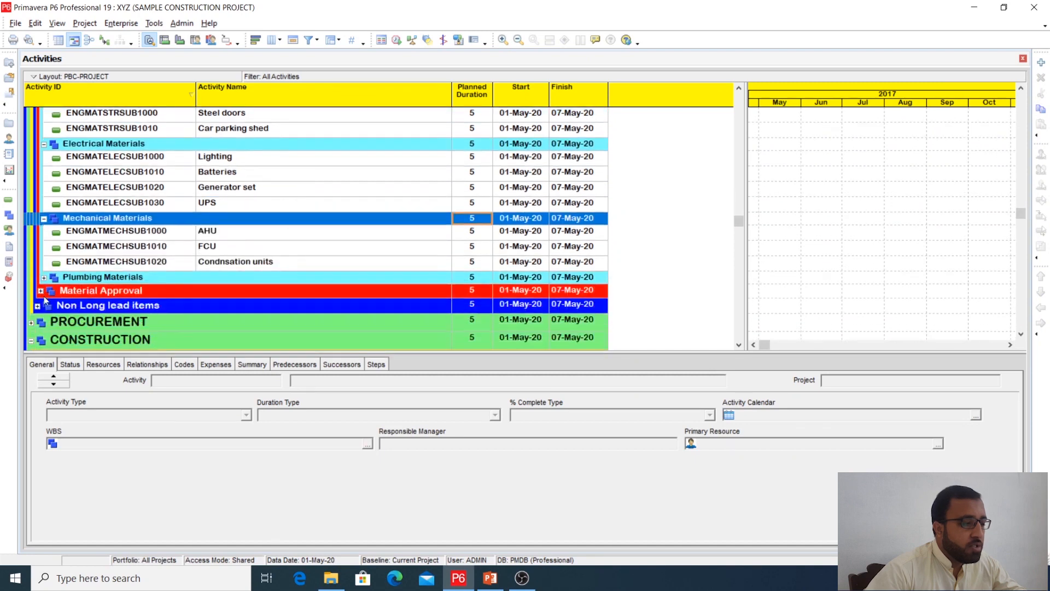
{"action": "left_click", "coordinate": [44, 277]}
- Set the planned duration of the Marble activity in the long lead material submittals to 21
{"action": "scroll", "coordinate": [248, 287], "scroll_direction": "up", "scroll_amount": 2}
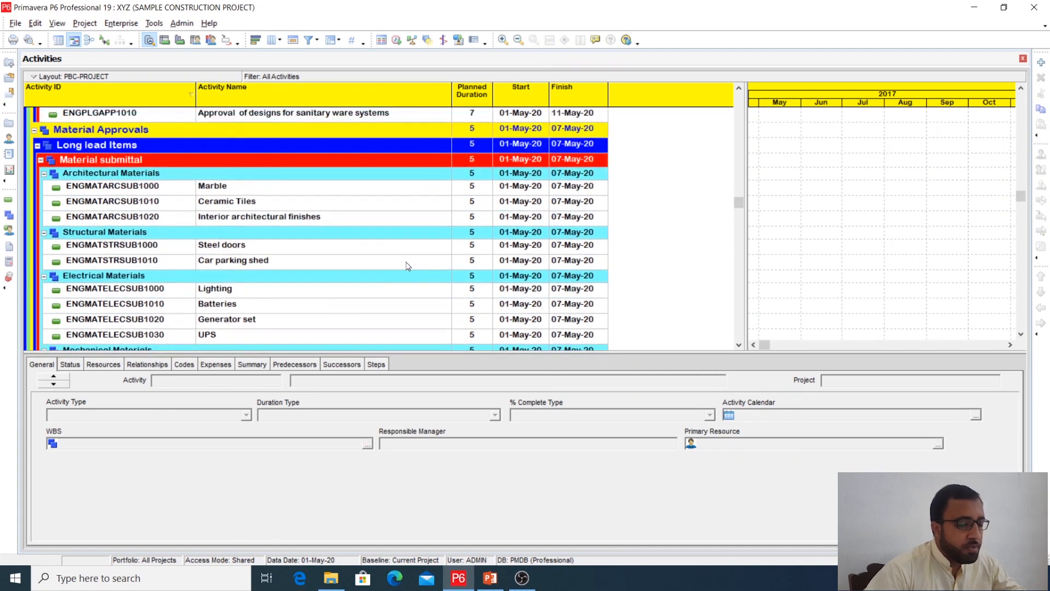
{"action": "left_click", "coordinate": [473, 188]}
{"action": "type", "text": "21"}
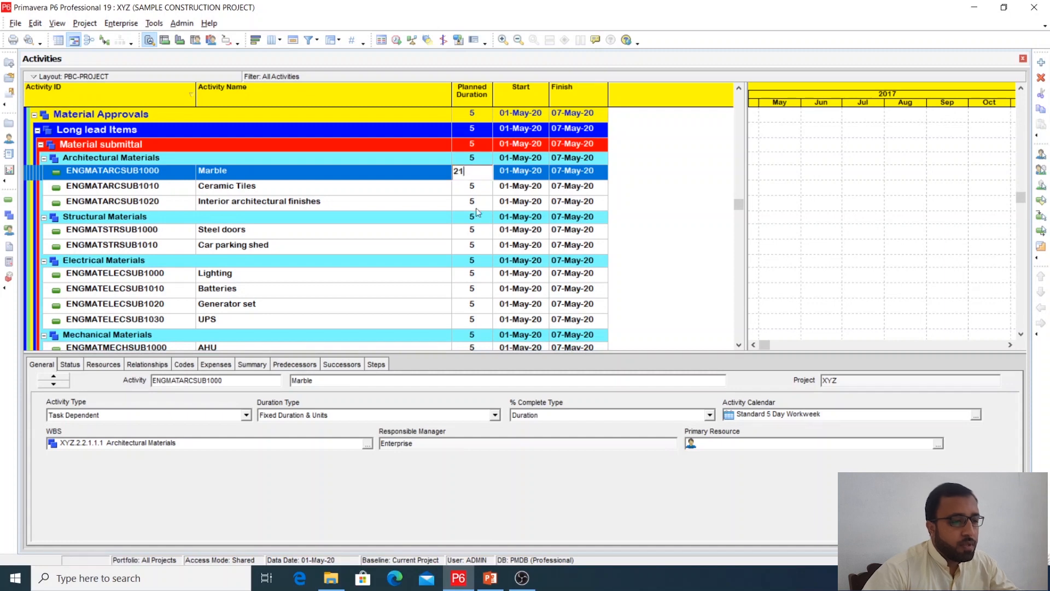
{"action": "key", "text": "Return"}
{"action": "key", "text": "Up"}
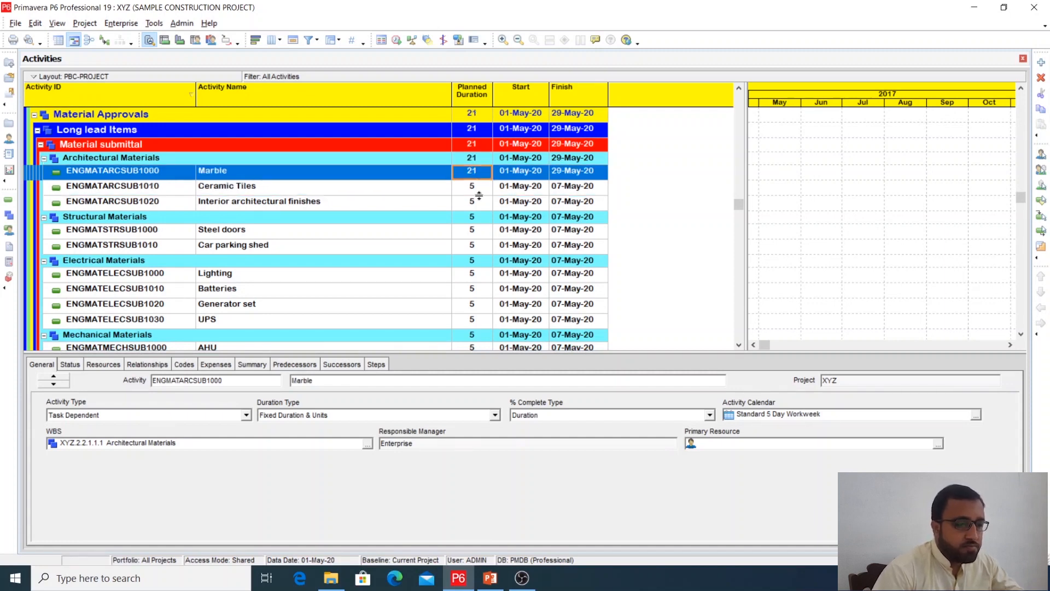
- Fill the planned duration of 21 down from Marble through Sanitary ware and fixtures in the long lead material submittals
{"action": "key", "text": "shift+Down"}
{"action": "key", "text": "shift+Down"}
{"action": "key", "text": "shift+Down"}
{"action": "key", "text": "shift+Down"}
{"action": "key", "text": "shift+Down"}
{"action": "key", "text": "shift+Down"}
{"action": "key", "text": "shift+Down"}
{"action": "key", "text": "shift+Down"}
{"action": "key", "text": "shift+Down"}
{"action": "key", "text": "shift+Down"}
{"action": "key", "text": "shift+Down"}
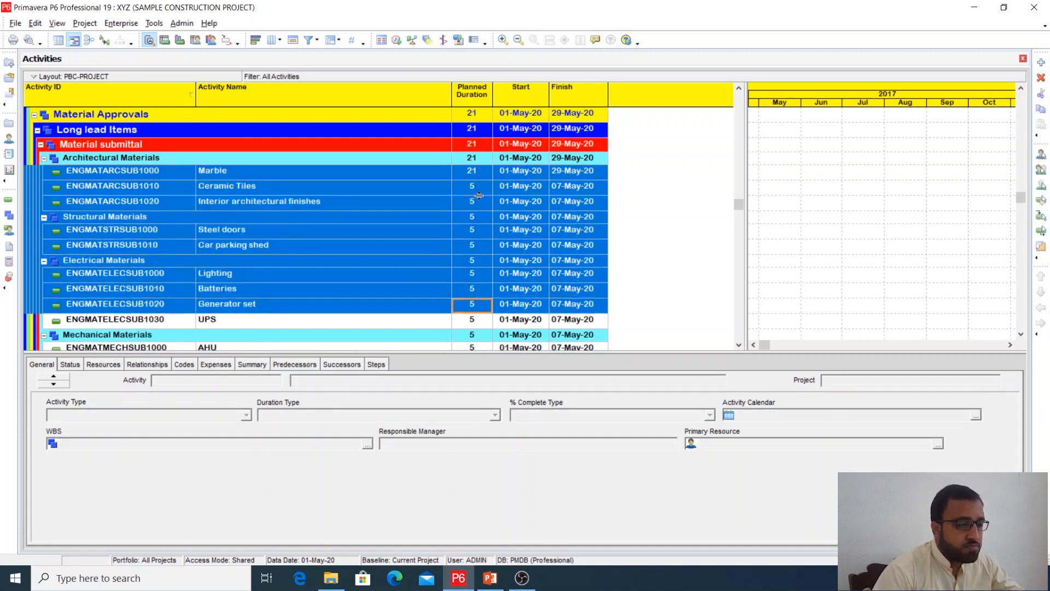
{"action": "key", "text": "shift+Down"}
{"action": "key", "text": "shift+Down"}
{"action": "key", "text": "shift+Down"}
{"action": "key", "text": "shift+Down"}
{"action": "key", "text": "shift+Down"}
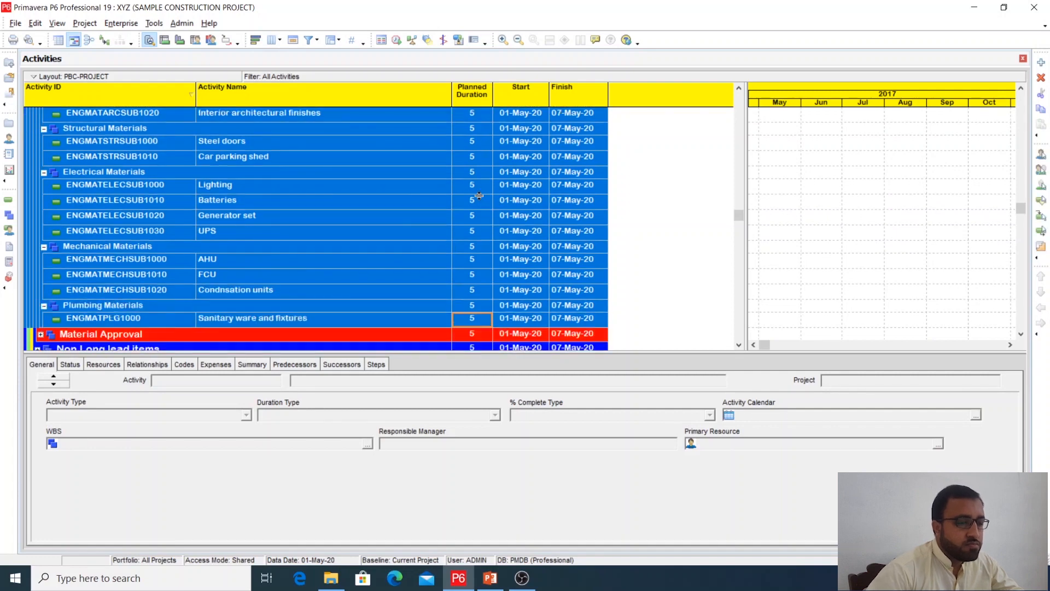
{"action": "right_click", "coordinate": [471, 187]}
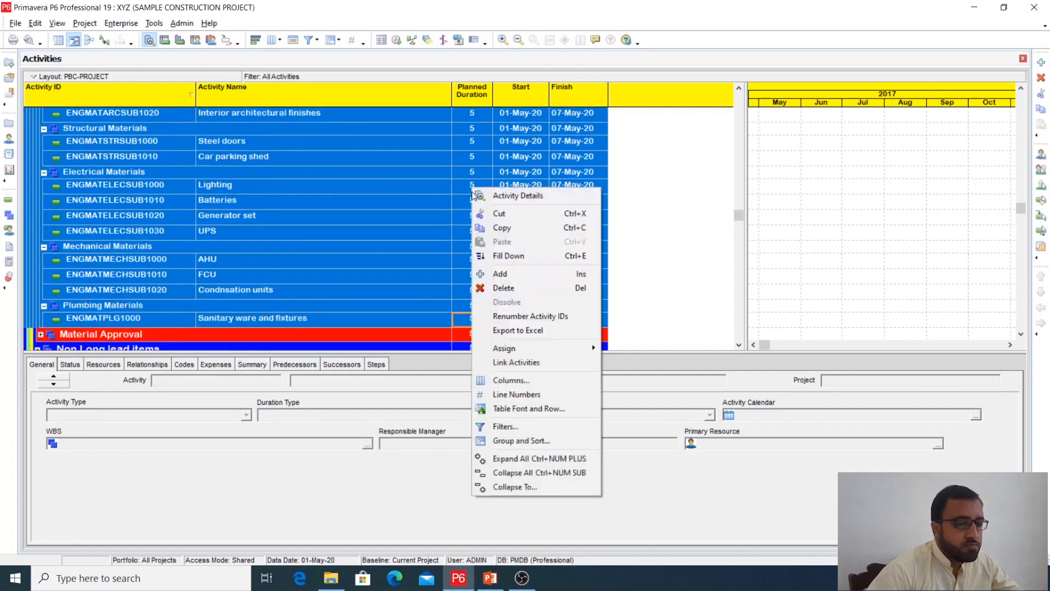
{"action": "left_click", "coordinate": [515, 256]}
- Expand the long lead Material Approval and its Architectural, Structural, Electrical, Mechanical and Plumbing Materials groups
{"action": "scroll", "coordinate": [382, 271], "scroll_direction": "down", "scroll_amount": 3}
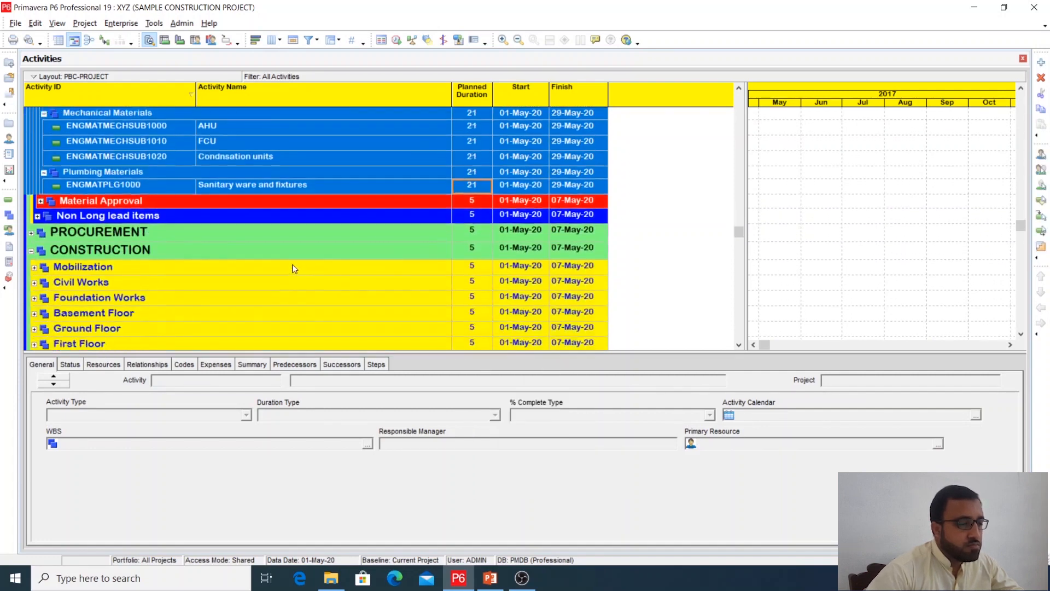
{"action": "double_click", "coordinate": [157, 201]}
{"action": "double_click", "coordinate": [133, 187]}
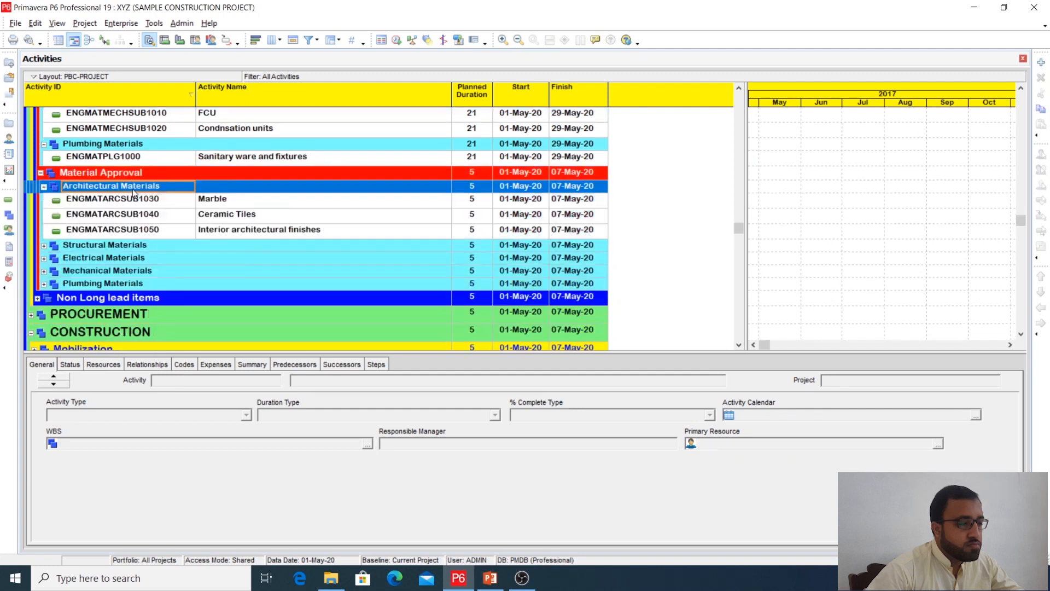
{"action": "double_click", "coordinate": [114, 243]}
{"action": "left_click", "coordinate": [114, 246]}
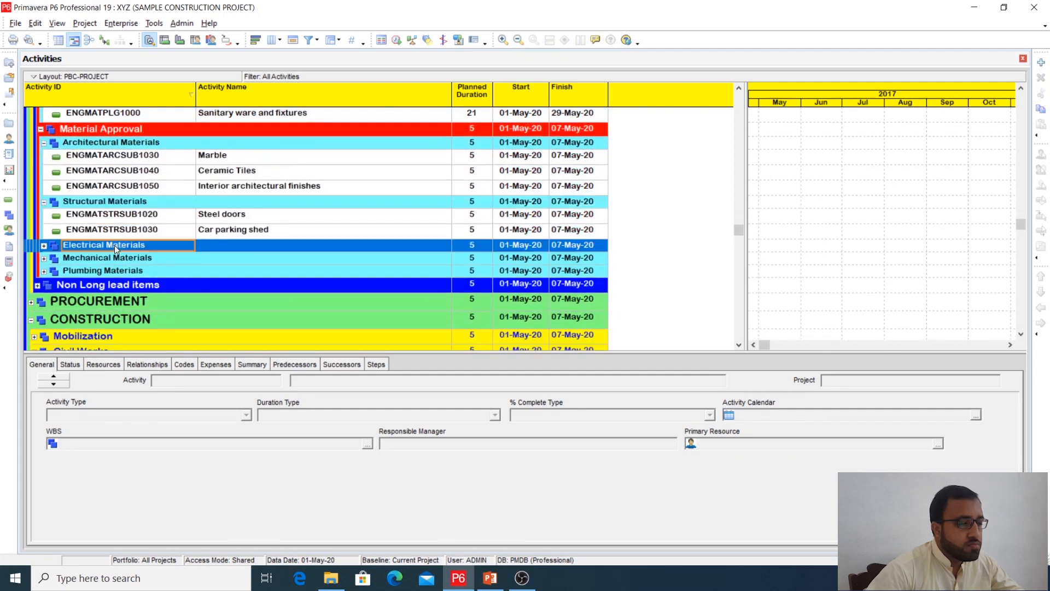
{"action": "double_click", "coordinate": [114, 245]}
{"action": "double_click", "coordinate": [113, 261]}
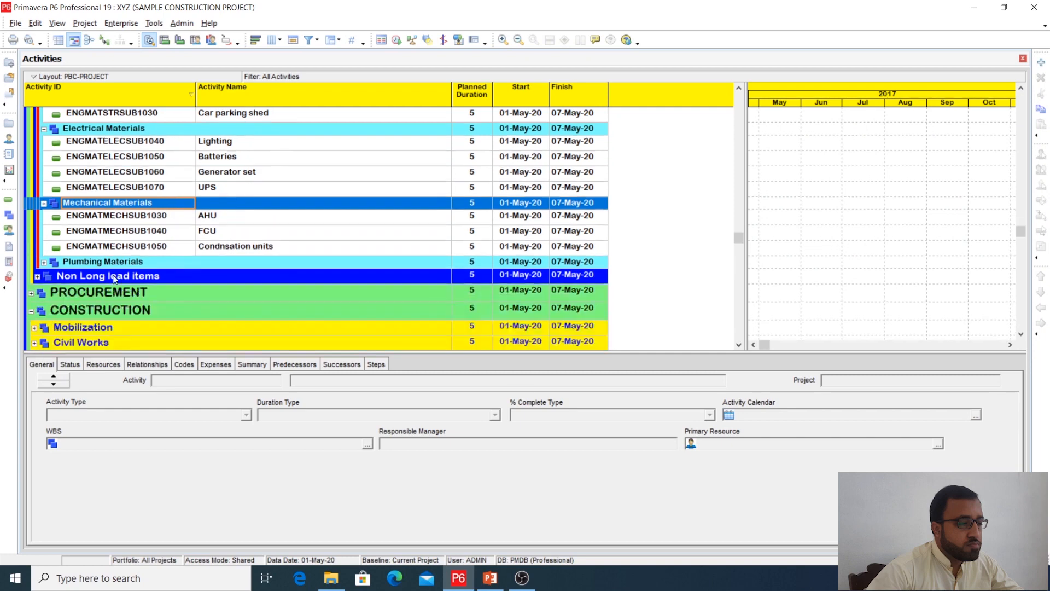
{"action": "double_click", "coordinate": [115, 263]}
- Set the planned duration of the Marble activity in the long lead Material Approval to 14
{"action": "scroll", "coordinate": [373, 264], "scroll_direction": "up", "scroll_amount": 4}
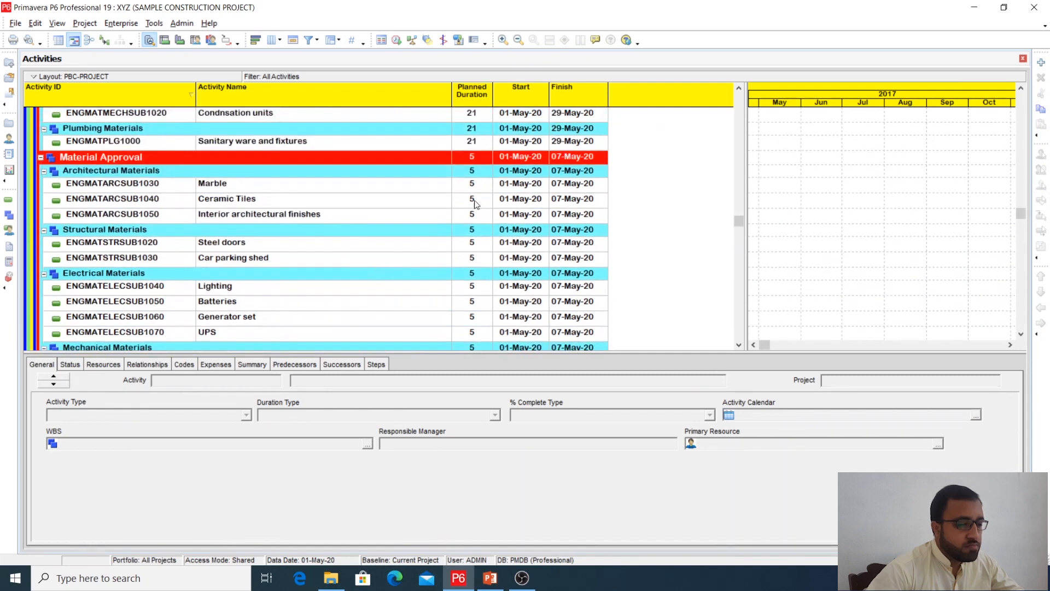
{"action": "left_click", "coordinate": [473, 184]}
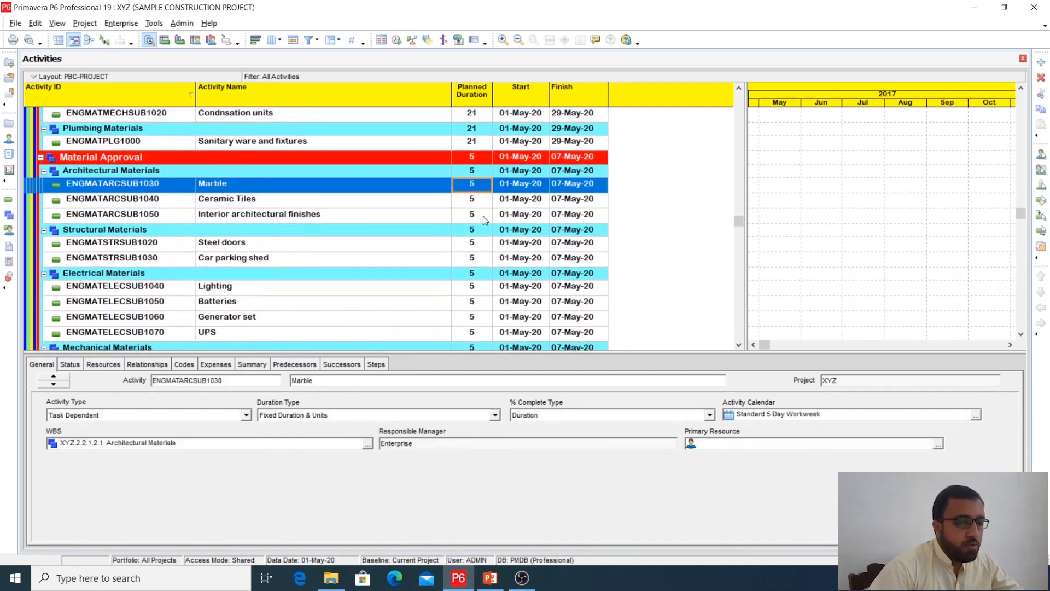
{"action": "left_click", "coordinate": [473, 185]}
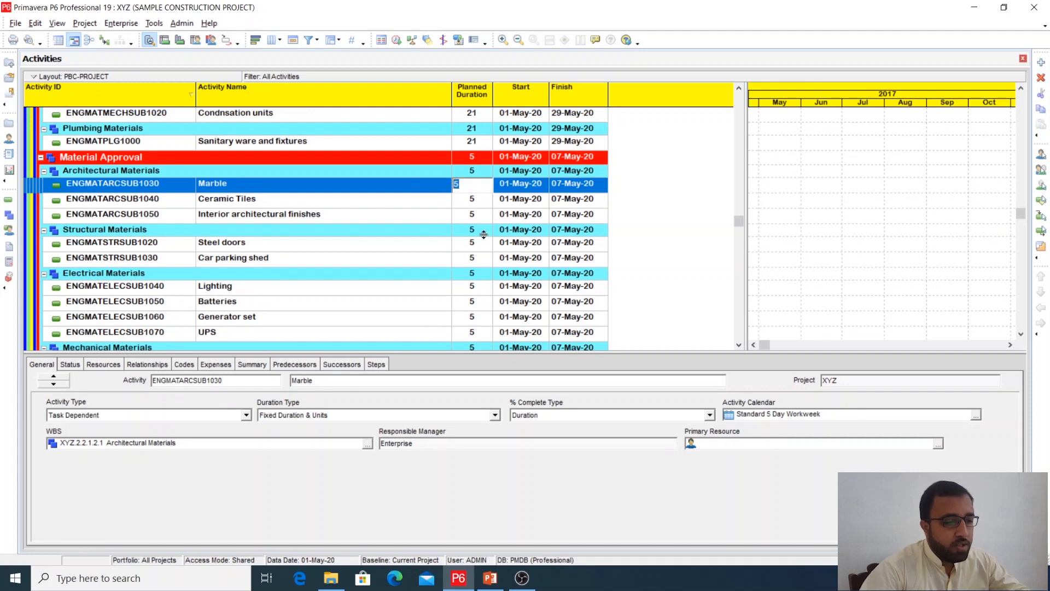
{"action": "type", "text": "14"}
{"action": "left_click", "coordinate": [484, 215]}
- Fill the planned duration of 14 down from Marble through Sanitary ware and fixtures in the long lead Material Approval
{"action": "left_click", "coordinate": [473, 186]}
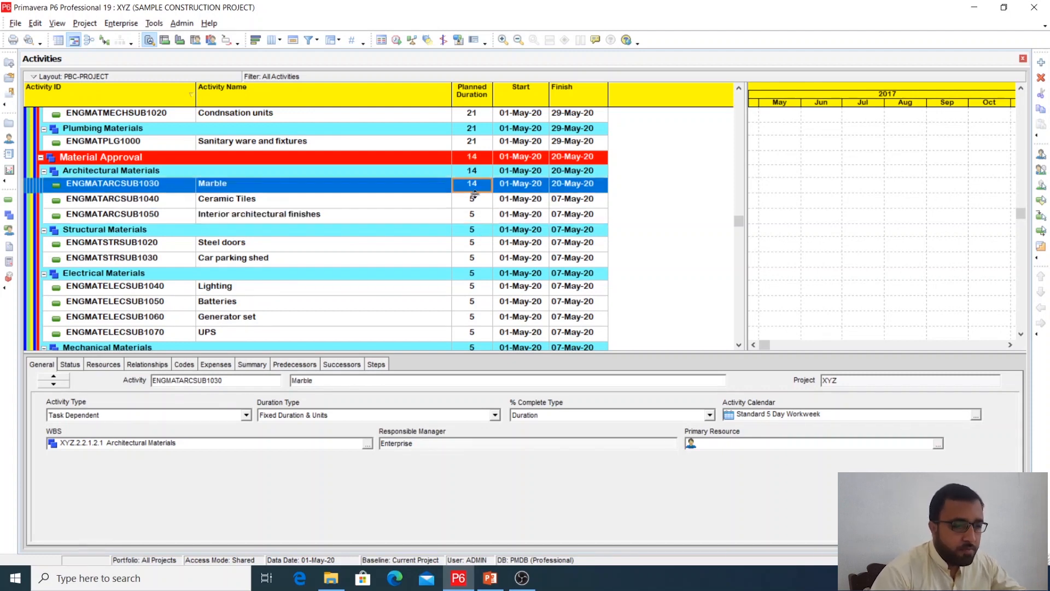
{"action": "key", "text": "shift+Down"}
{"action": "key", "text": "shift+Down"}
{"action": "key", "text": "shift+Down"}
{"action": "key", "text": "shift+Down"}
{"action": "key", "text": "shift+Down"}
{"action": "key", "text": "shift+Down"}
{"action": "key", "text": "shift+Down"}
{"action": "key", "text": "shift+Down"}
{"action": "key", "text": "shift+Down"}
{"action": "key", "text": "shift+Down"}
{"action": "key", "text": "shift+Down"}
{"action": "key", "text": "shift+Down"}
{"action": "key", "text": "shift+Down"}
{"action": "key", "text": "shift+Down"}
{"action": "key", "text": "shift+Down"}
{"action": "key", "text": "shift+Down"}
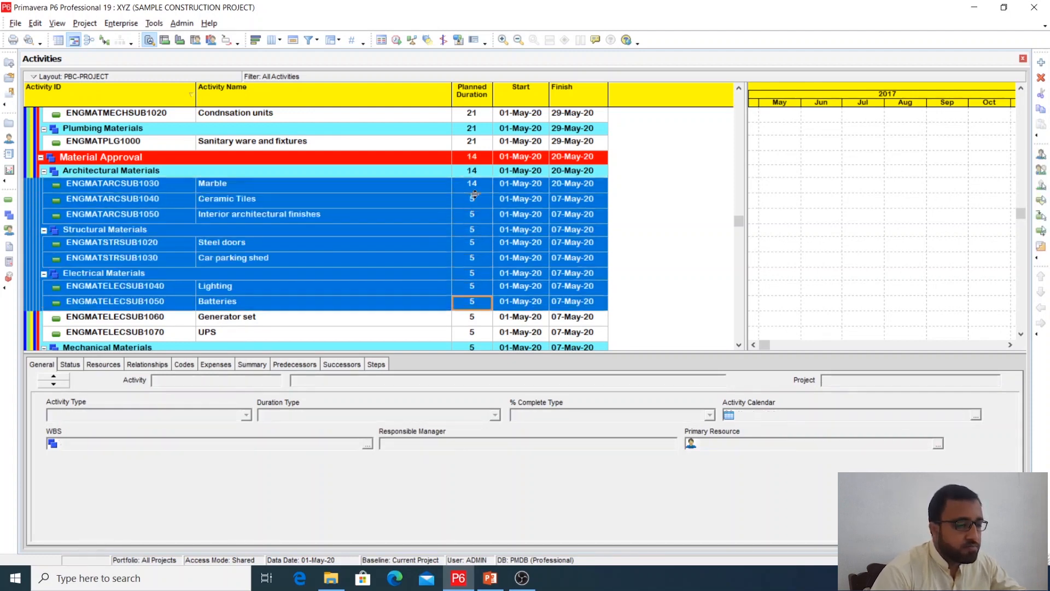
{"action": "key", "text": "shift+Down"}
{"action": "key", "text": "shift+Down"}
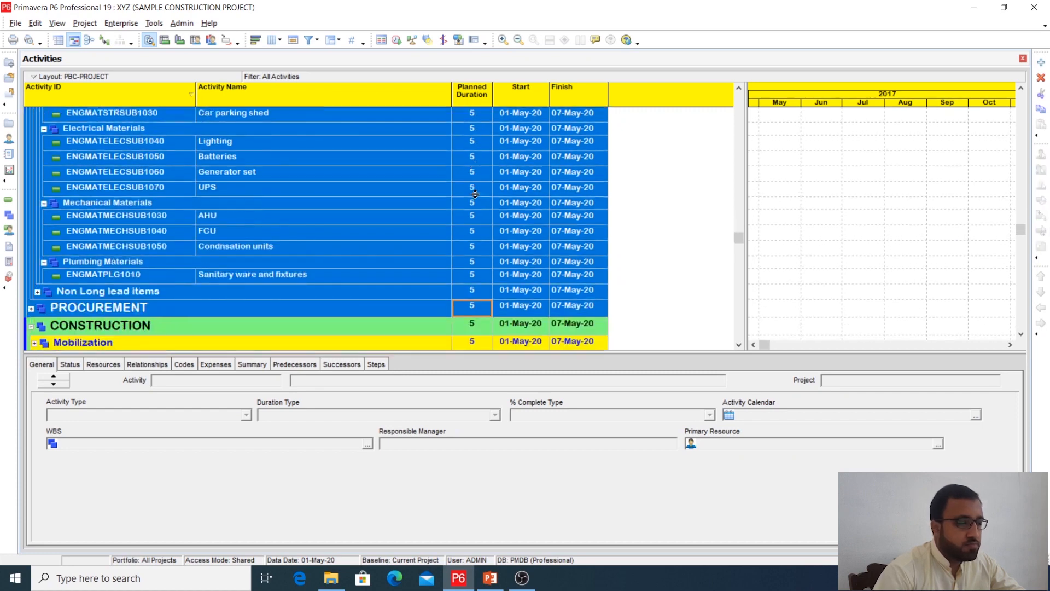
{"action": "key", "text": "shift+Up"}
{"action": "key", "text": "shift+Up"}
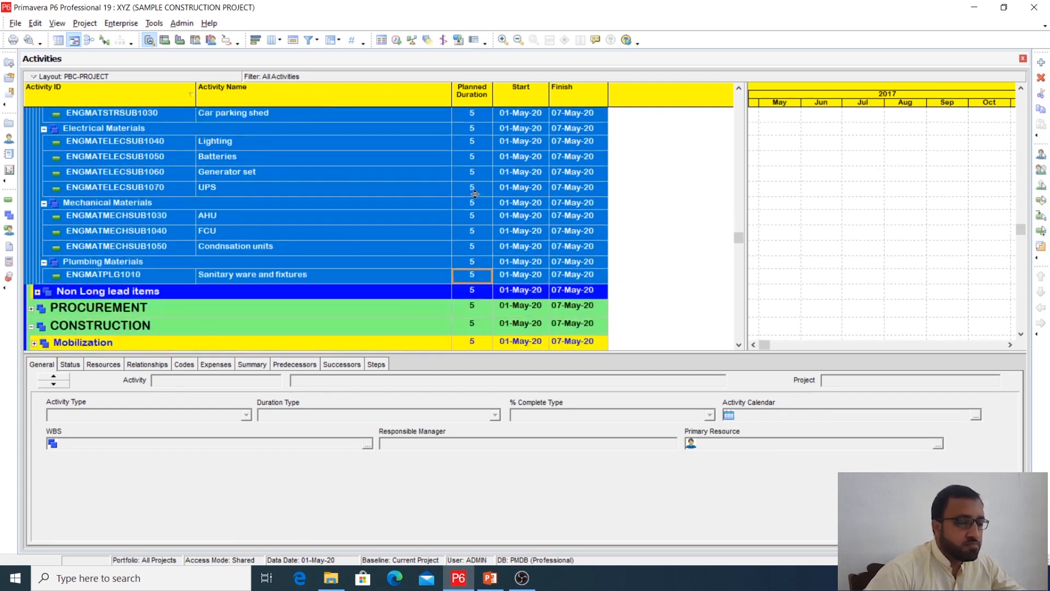
{"action": "right_click", "coordinate": [474, 198]}
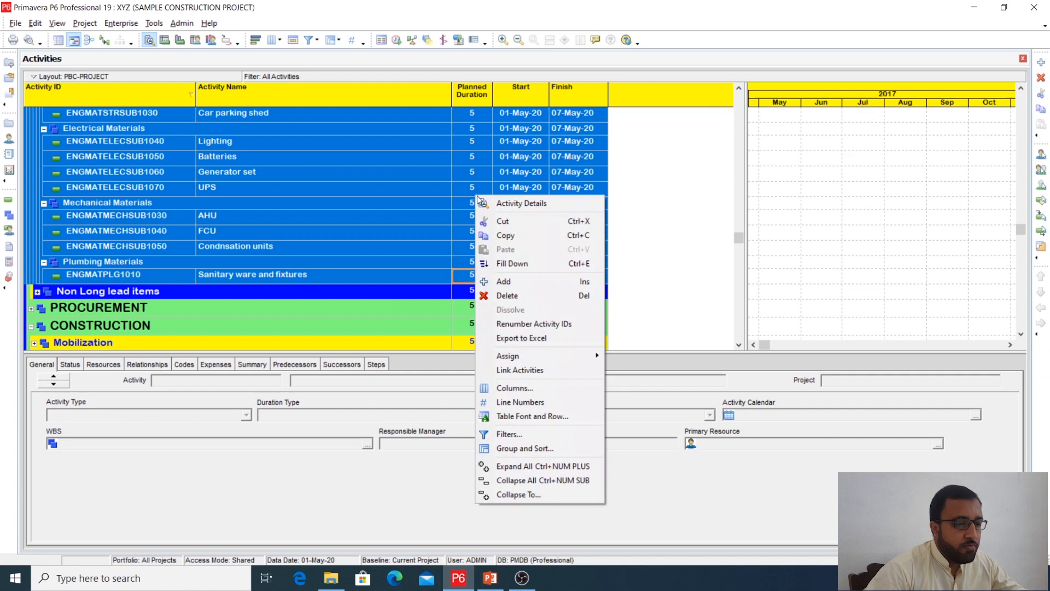
{"action": "left_click", "coordinate": [505, 265]}
- Expand Non Long lead items, its Material submittal and the Architectural, Structural, Electrical, Mechanical and Plumbing Material groups
{"action": "double_click", "coordinate": [123, 219]}
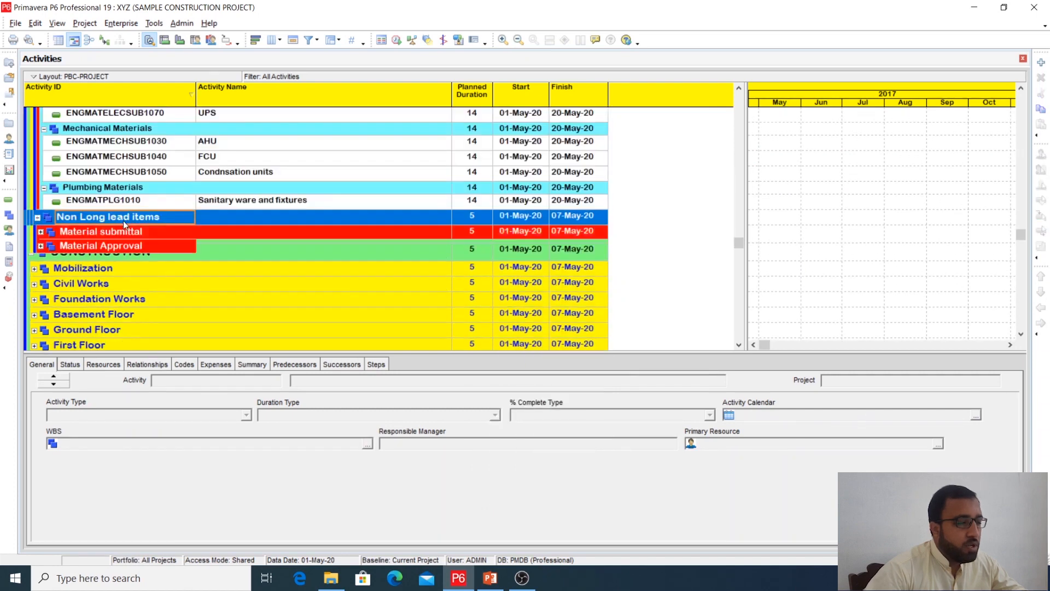
{"action": "double_click", "coordinate": [98, 230]}
{"action": "double_click", "coordinate": [96, 246]}
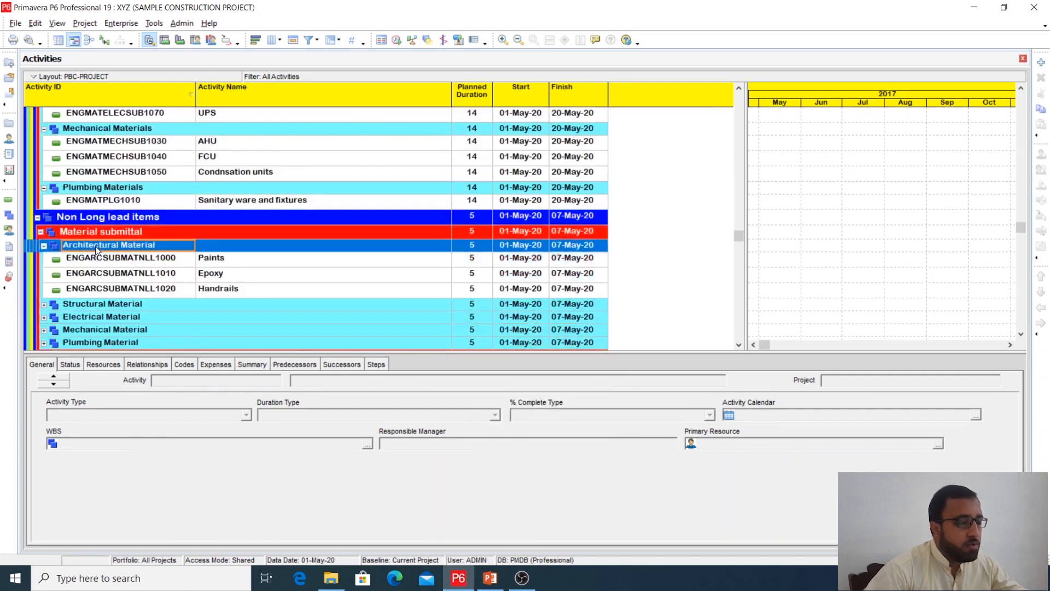
{"action": "scroll", "coordinate": [96, 252], "scroll_direction": "down", "scroll_amount": 1}
{"action": "left_click", "coordinate": [96, 244]}
{"action": "double_click", "coordinate": [97, 244]}
{"action": "scroll", "coordinate": [98, 245], "scroll_direction": "down", "scroll_amount": 1}
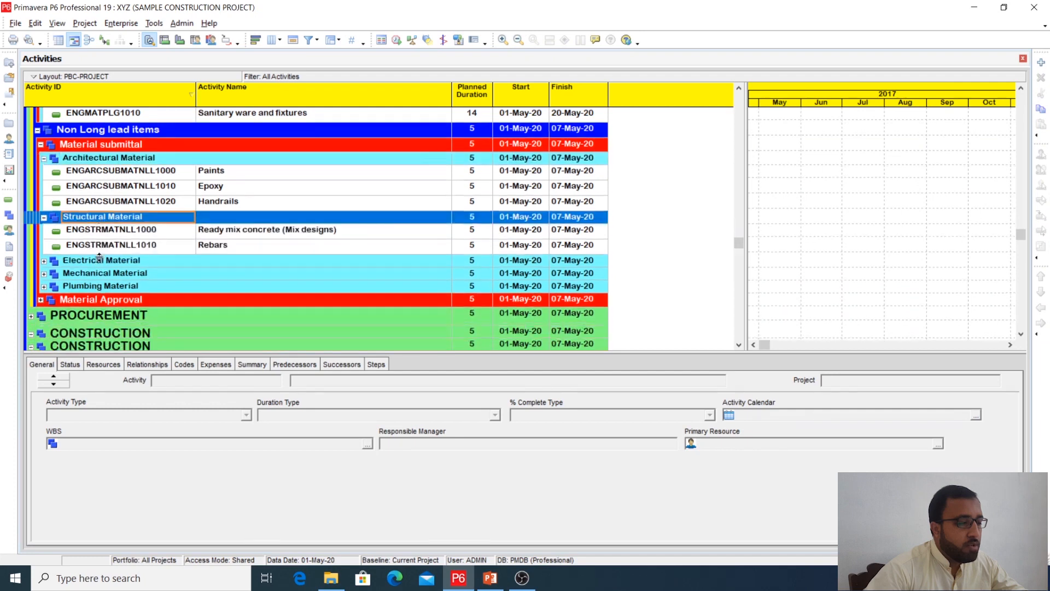
{"action": "double_click", "coordinate": [100, 247]}
{"action": "double_click", "coordinate": [100, 265]}
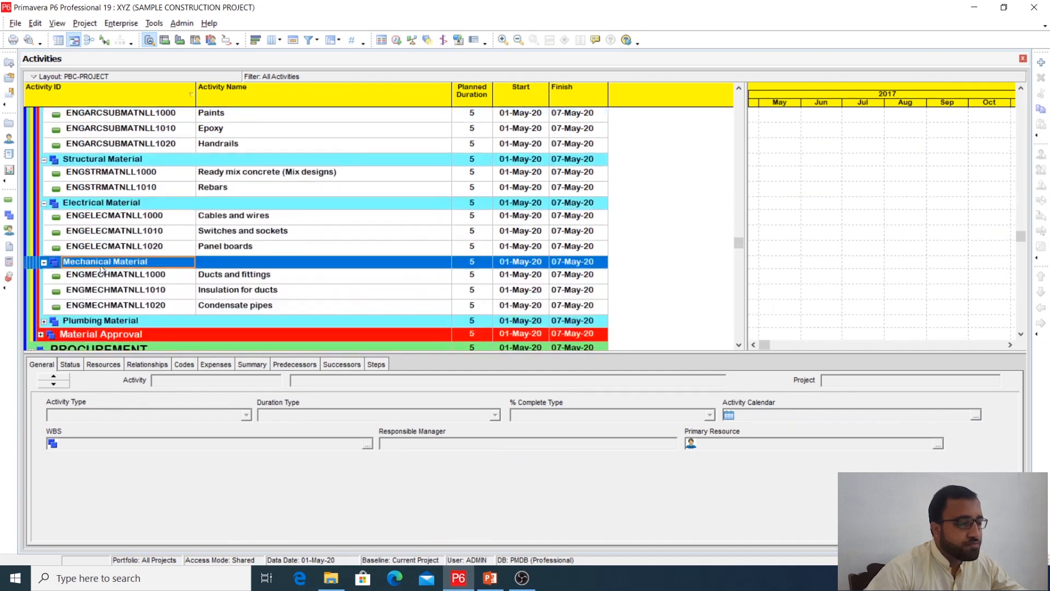
{"action": "scroll", "coordinate": [100, 265], "scroll_direction": "down", "scroll_amount": 4}
{"action": "double_click", "coordinate": [100, 264]}
- Set the planned duration of the Paints activity in the non long lead Material submittal to 14
{"action": "scroll", "coordinate": [257, 275], "scroll_direction": "up", "scroll_amount": 2}
{"action": "scroll", "coordinate": [257, 276], "scroll_direction": "up", "scroll_amount": 2}
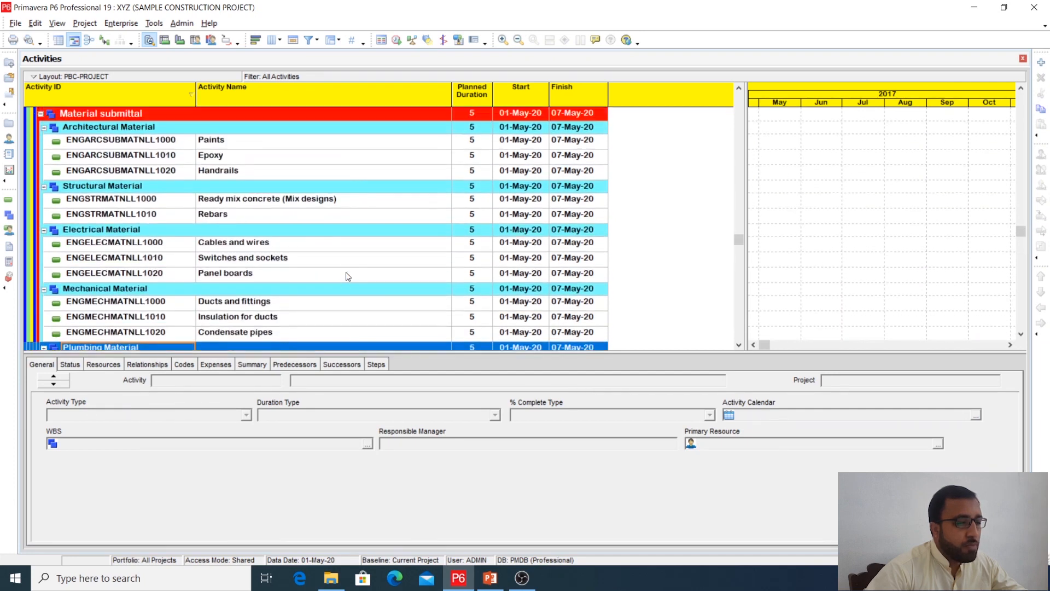
{"action": "left_click", "coordinate": [473, 148]}
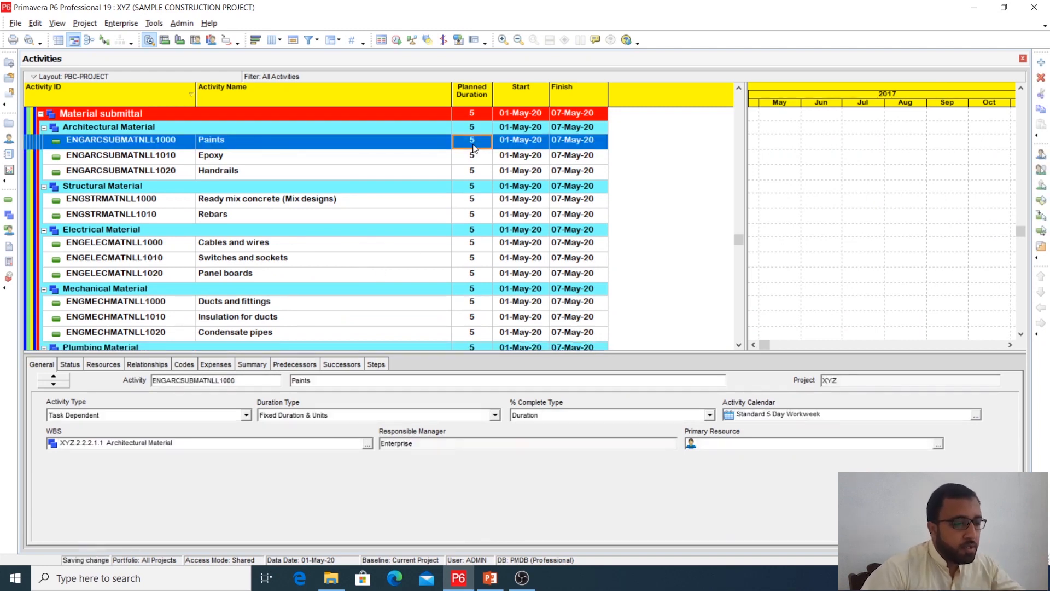
{"action": "left_click", "coordinate": [473, 144]}
{"action": "left_click", "coordinate": [476, 173]}
{"action": "scroll", "coordinate": [472, 174], "scroll_direction": "up", "scroll_amount": 1}
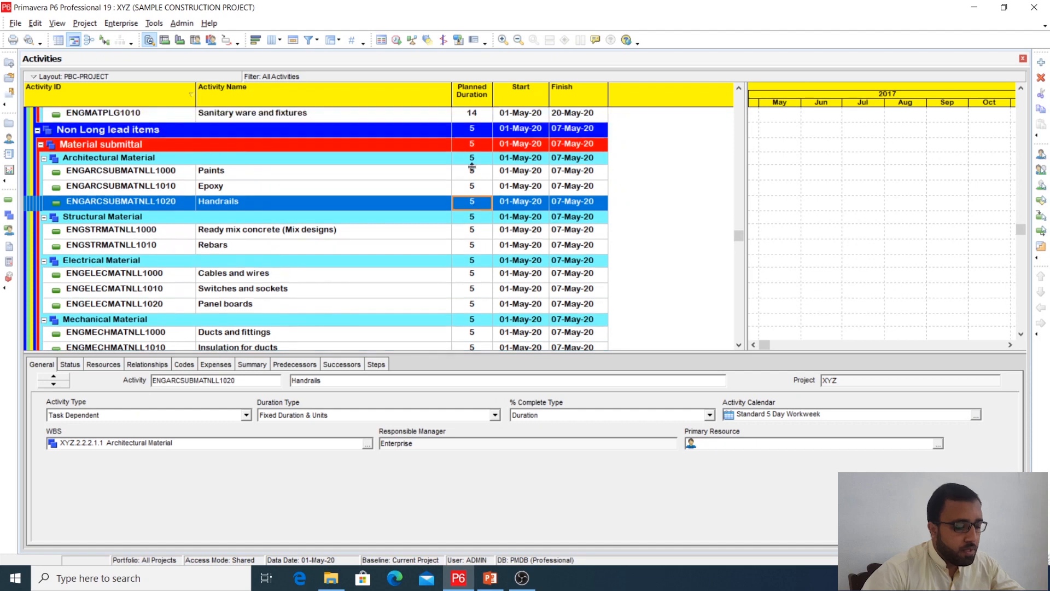
{"action": "left_click", "coordinate": [473, 172]}
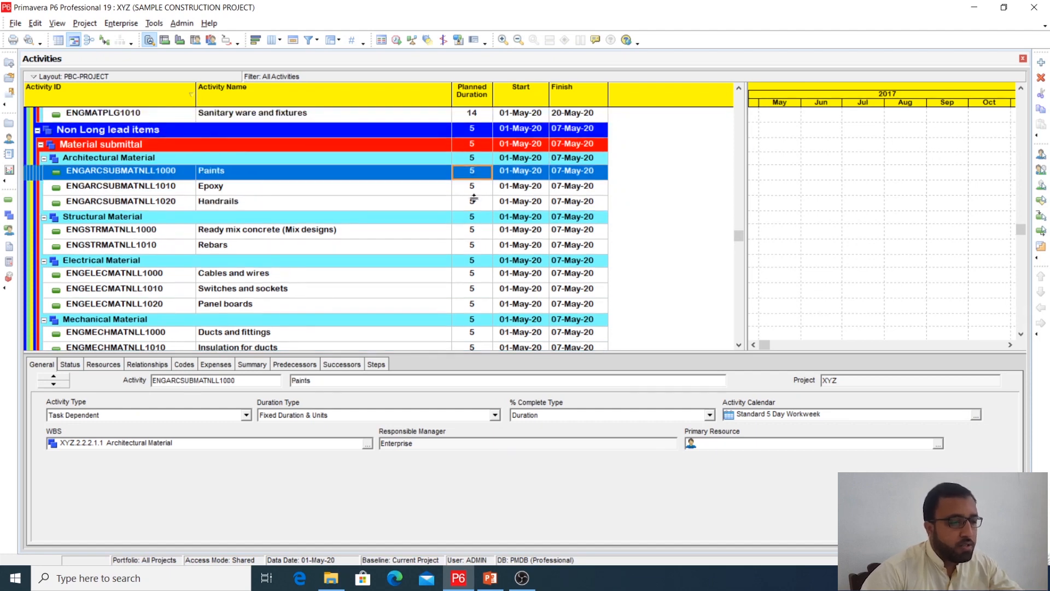
{"action": "left_click", "coordinate": [476, 173]}
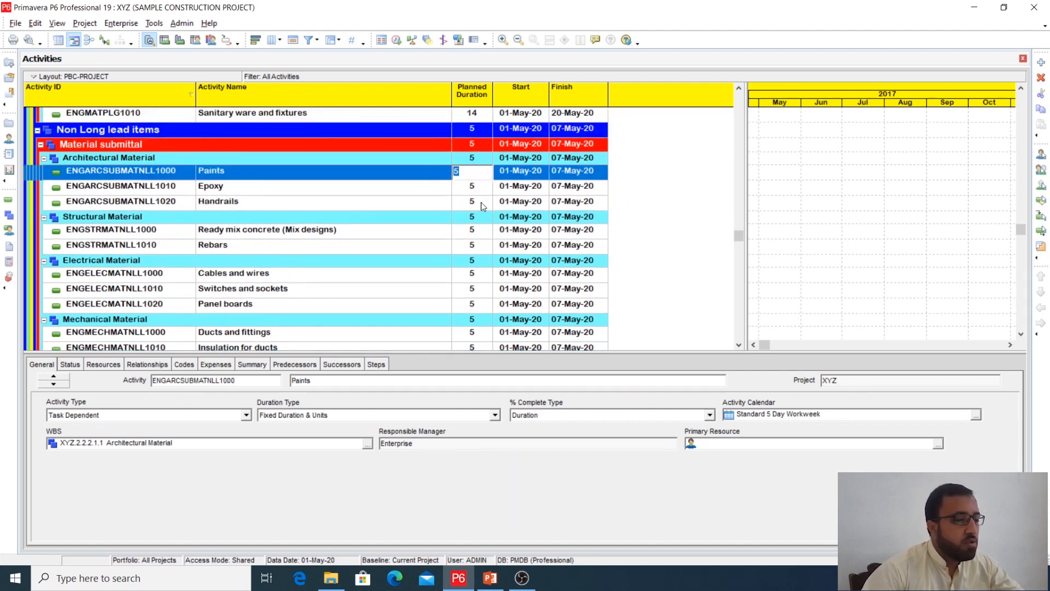
{"action": "left_click", "coordinate": [473, 188]}
{"action": "left_click", "coordinate": [470, 175]}
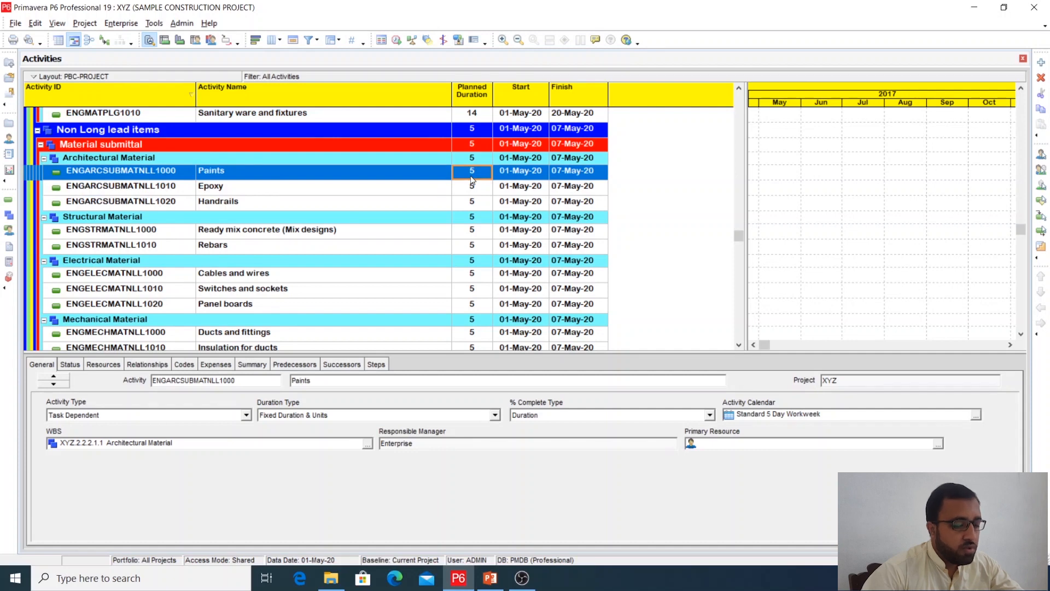
{"action": "type", "text": "14"}
{"action": "left_click", "coordinate": [472, 184]}
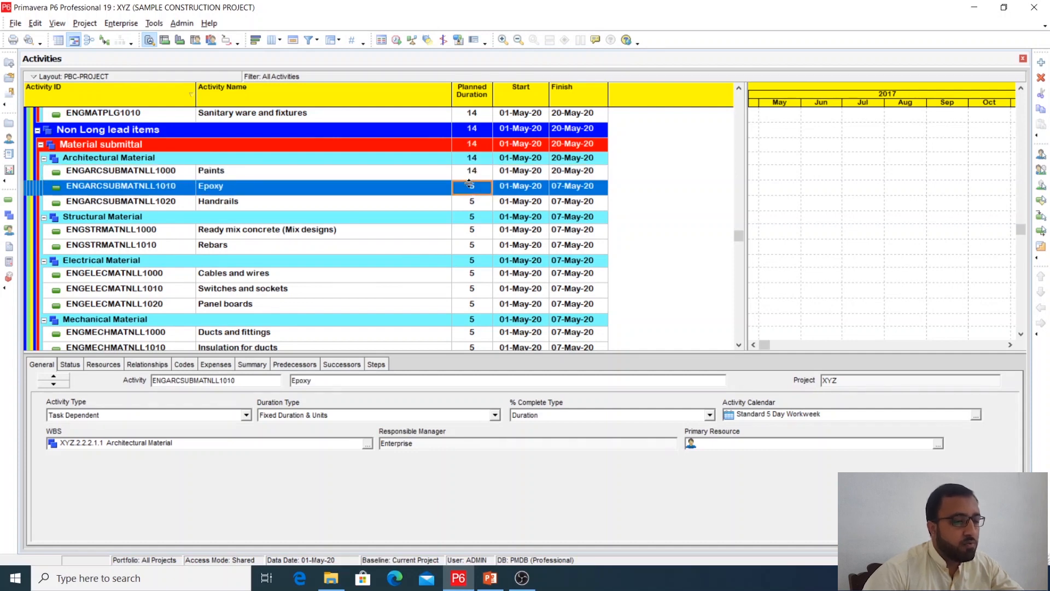
- Set the planned duration of the Paints activity in the non long lead Material submittal to 7
{"action": "left_click", "coordinate": [471, 173]}
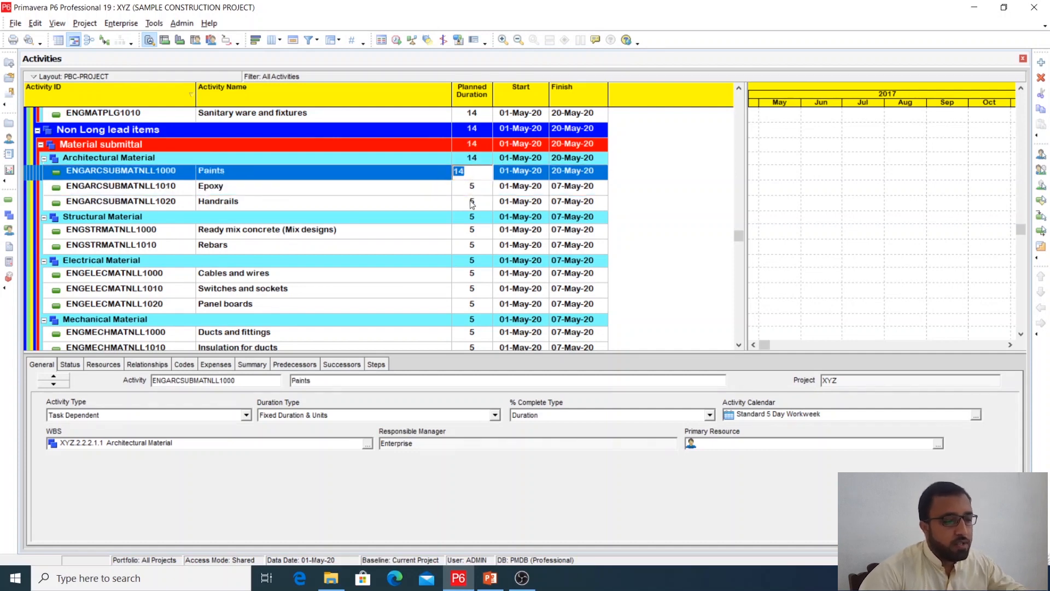
{"action": "type", "text": "7"}
{"action": "left_click", "coordinate": [472, 203]}
- Fill the planned duration of 7 down from Paints through Accessories for plumbing items in the non long lead Material submittal
{"action": "left_click", "coordinate": [472, 177]}
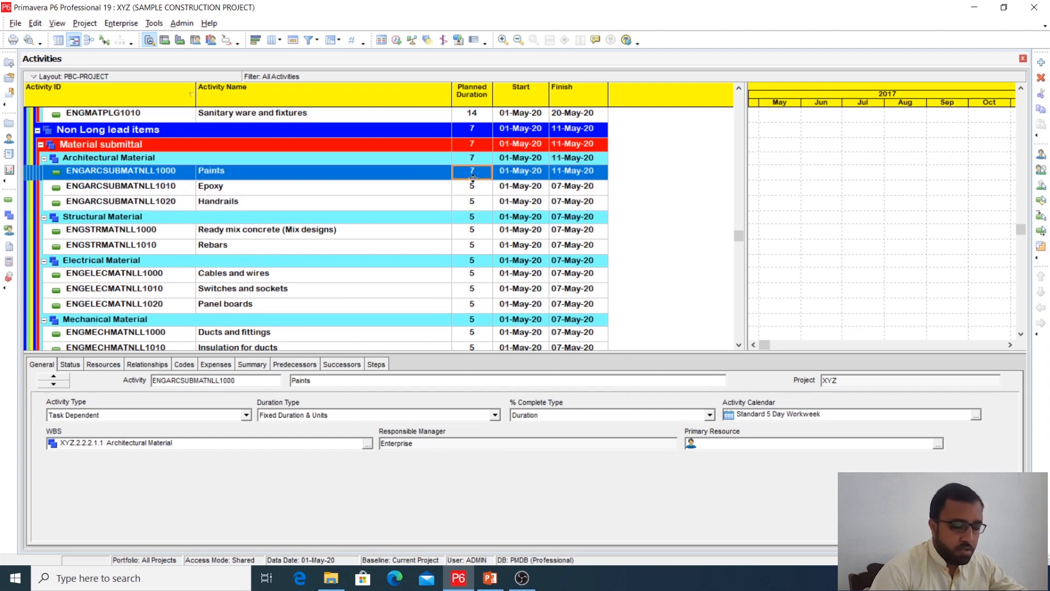
{"action": "key", "text": "shift+Down"}
{"action": "key", "text": "shift+Down"}
{"action": "key", "text": "shift+Down"}
{"action": "key", "text": "shift+Down"}
{"action": "key", "text": "shift+Down"}
{"action": "key", "text": "shift+Down"}
{"action": "key", "text": "shift+Down"}
{"action": "key", "text": "shift+Down"}
{"action": "key", "text": "shift+Down"}
{"action": "key", "text": "shift+Down"}
{"action": "key", "text": "shift+Down"}
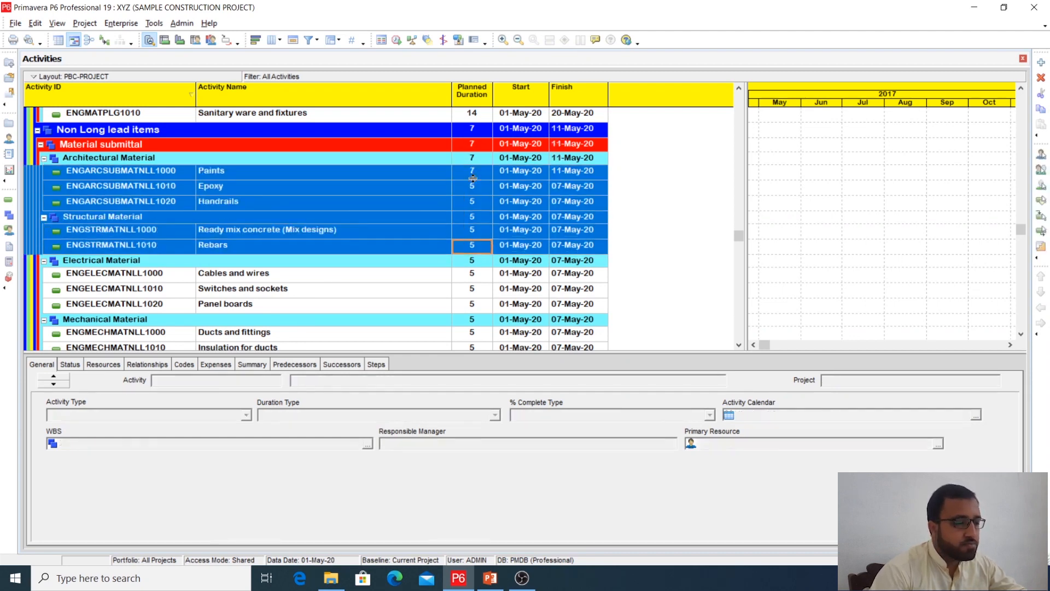
{"action": "key", "text": "shift+Down"}
{"action": "key", "text": "shift+Down"}
{"action": "key", "text": "shift+Down"}
{"action": "key", "text": "shift+Down"}
{"action": "key", "text": "shift+Down"}
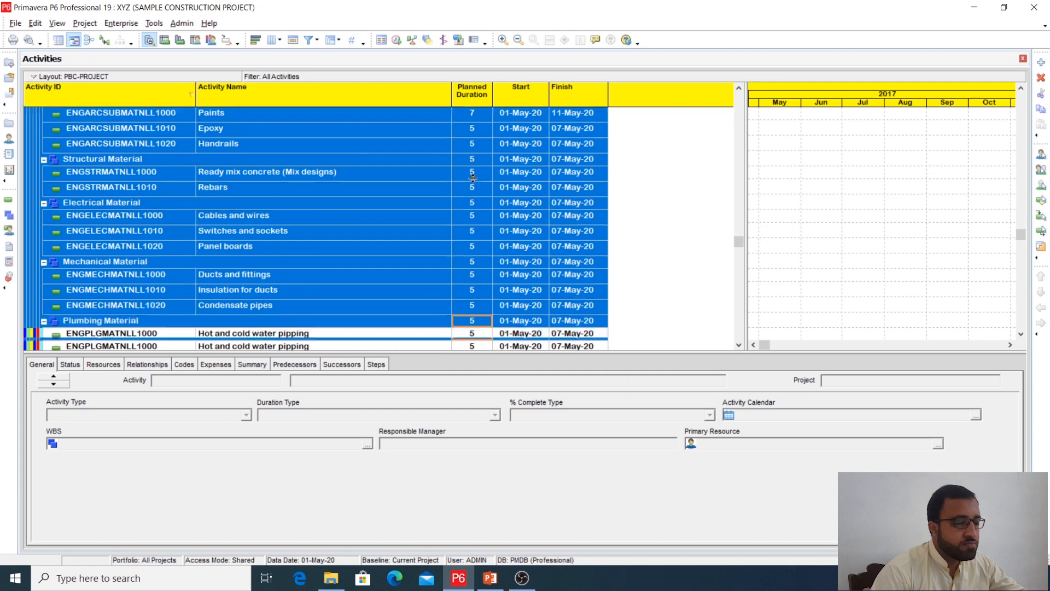
{"action": "right_click", "coordinate": [473, 177]}
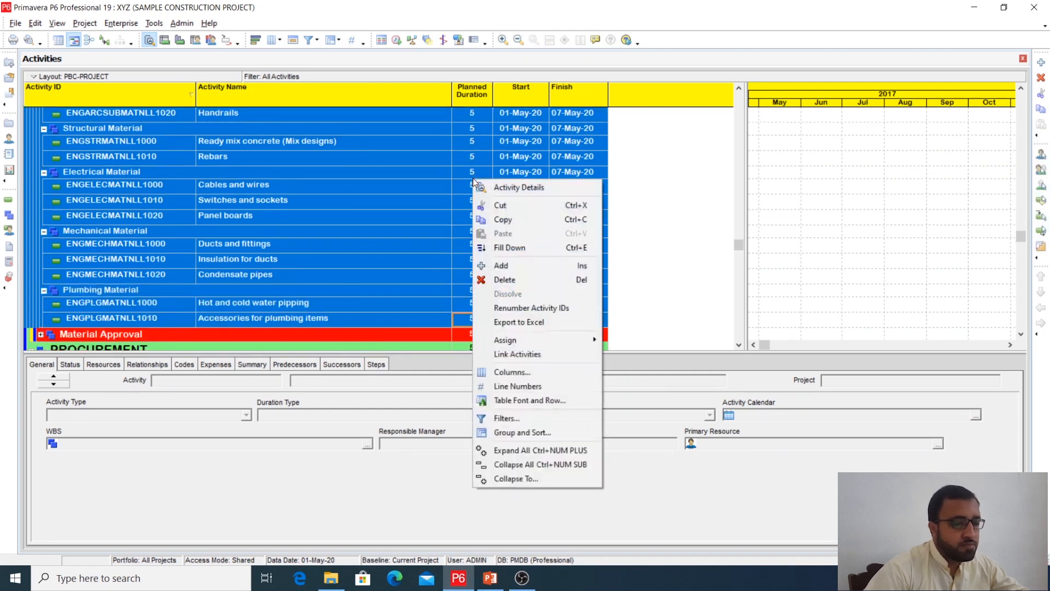
{"action": "left_click", "coordinate": [474, 246]}
- Expand the non long lead Material Approval and its Architectural, Structural, Electrical, Mechanical and Plumbing Material groups
{"action": "scroll", "coordinate": [460, 247], "scroll_direction": "down", "scroll_amount": 2}
{"action": "scroll", "coordinate": [460, 249], "scroll_direction": "down", "scroll_amount": 2}
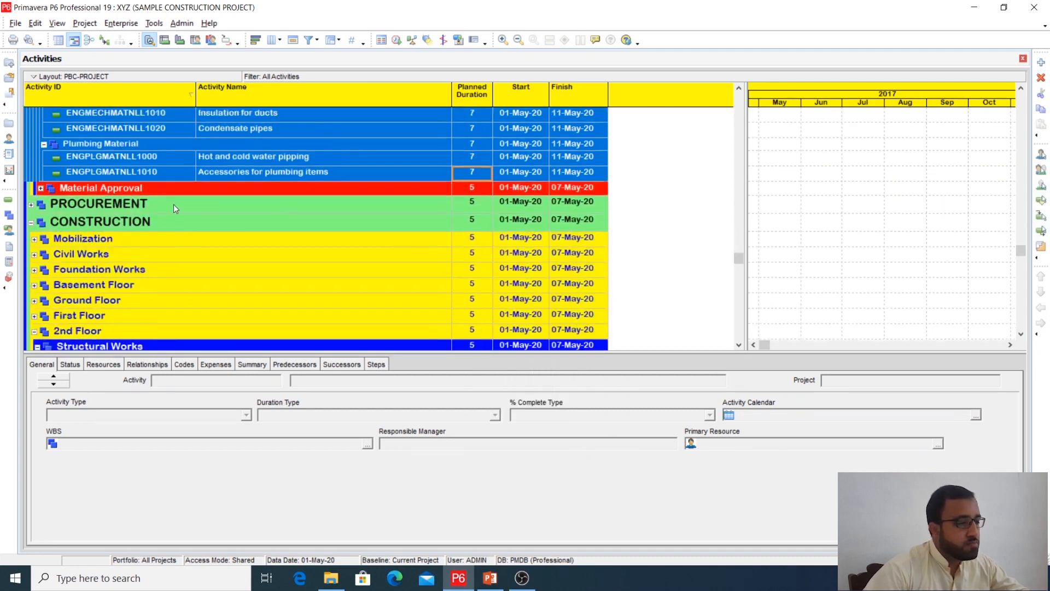
{"action": "double_click", "coordinate": [130, 188]}
{"action": "scroll", "coordinate": [132, 158], "scroll_direction": "down", "scroll_amount": 1}
{"action": "double_click", "coordinate": [133, 157]}
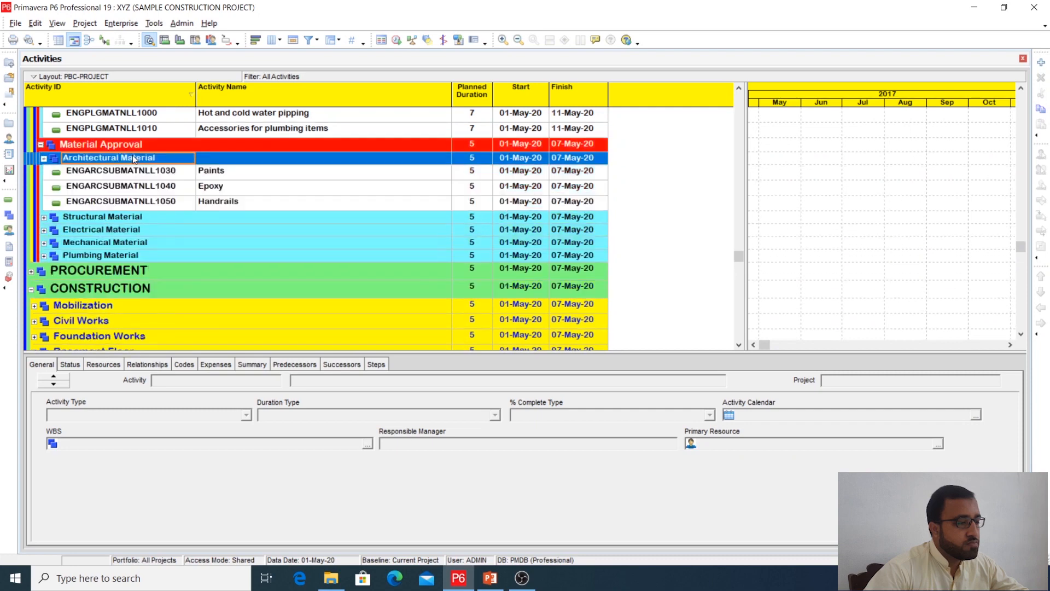
{"action": "double_click", "coordinate": [130, 216]}
{"action": "scroll", "coordinate": [130, 217], "scroll_direction": "down", "scroll_amount": 1}
{"action": "double_click", "coordinate": [131, 205]}
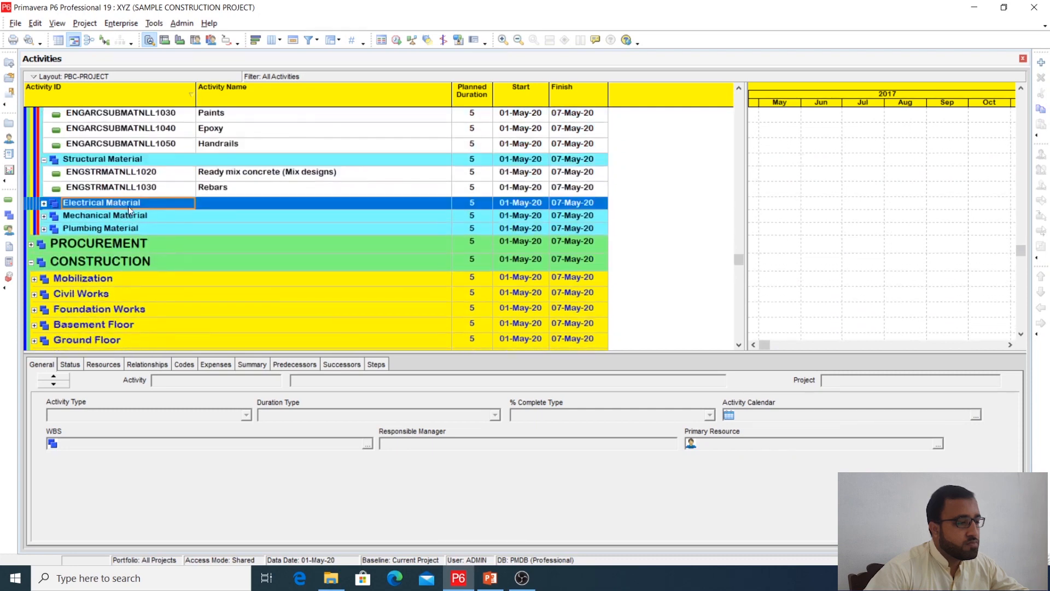
{"action": "scroll", "coordinate": [130, 205], "scroll_direction": "down", "scroll_amount": 1}
{"action": "double_click", "coordinate": [131, 204]}
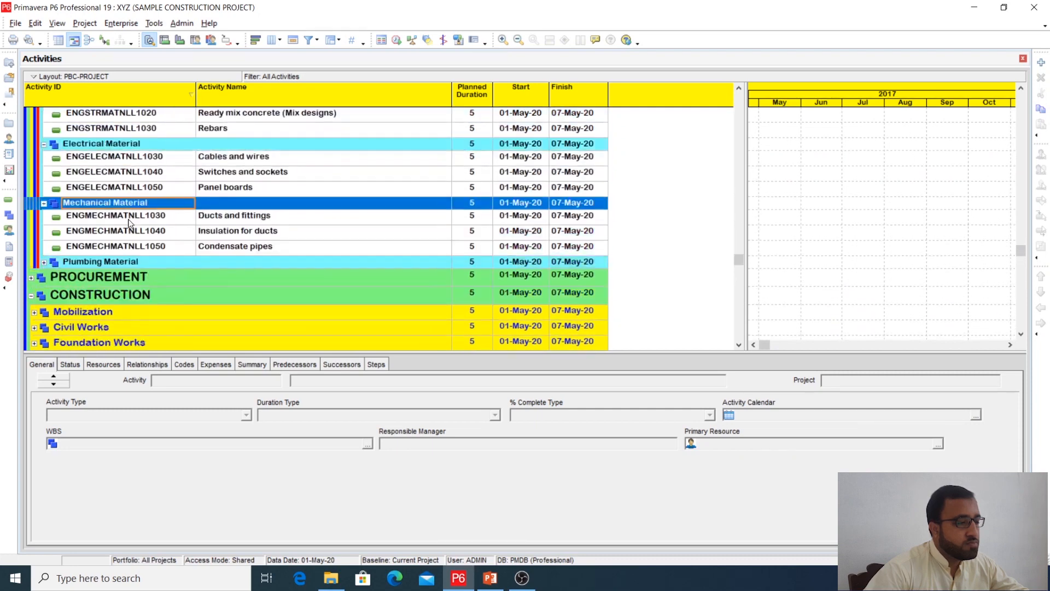
{"action": "double_click", "coordinate": [128, 261]}
- Set the planned duration of the Paints activity in the non long lead Material Approval to 7
{"action": "scroll", "coordinate": [424, 249], "scroll_direction": "up", "scroll_amount": 2}
{"action": "left_click", "coordinate": [478, 159]}
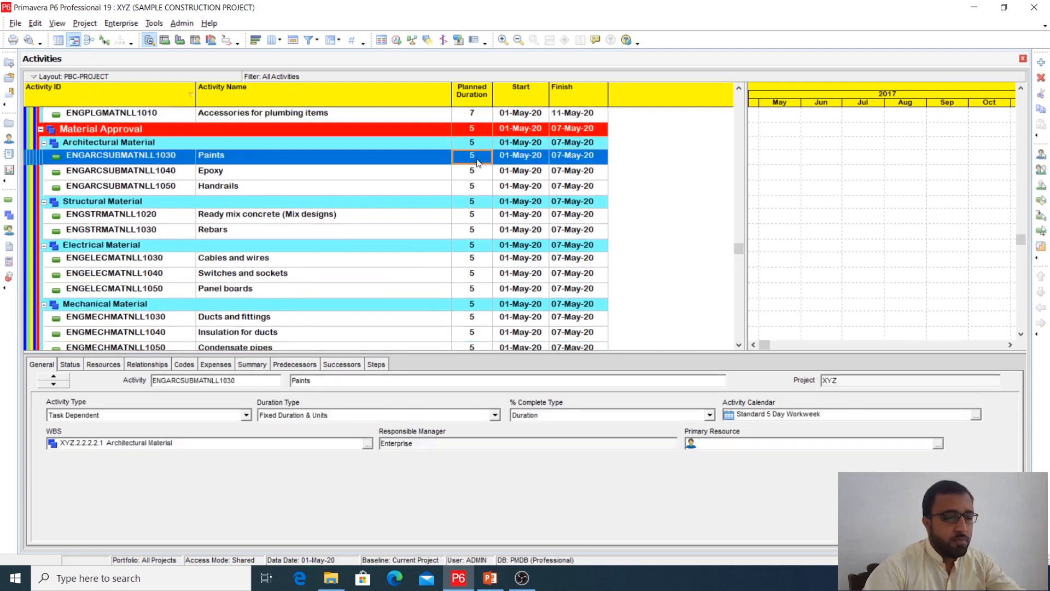
{"action": "type", "text": "7"}
{"action": "left_click", "coordinate": [473, 174]}
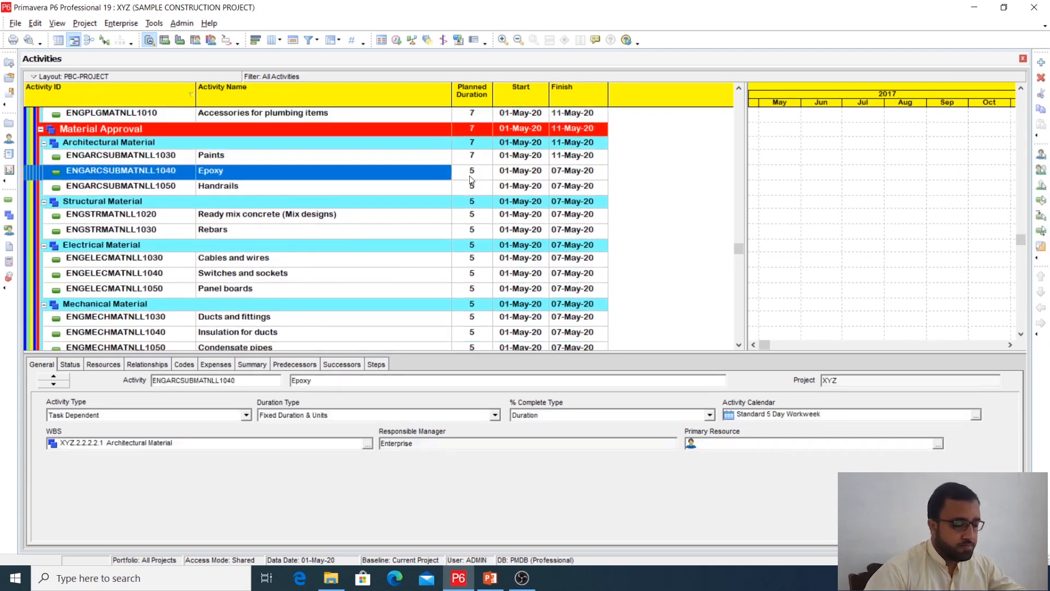
- Fill the planned duration of 7 down from Paints through Condensate pipes in the non long lead Material Approval
{"action": "key", "text": "Up"}
{"action": "key", "text": "shift+Down"}
{"action": "key", "text": "shift+Down"}
{"action": "key", "text": "shift+Down"}
{"action": "key", "text": "shift+Down"}
{"action": "key", "text": "shift+Down"}
{"action": "key", "text": "shift+Down"}
{"action": "key", "text": "shift+Down"}
{"action": "key", "text": "shift+Down"}
{"action": "key", "text": "shift+Down"}
{"action": "key", "text": "shift+Down"}
{"action": "key", "text": "shift+Down"}
{"action": "key", "text": "shift+Down"}
{"action": "key", "text": "shift+Down"}
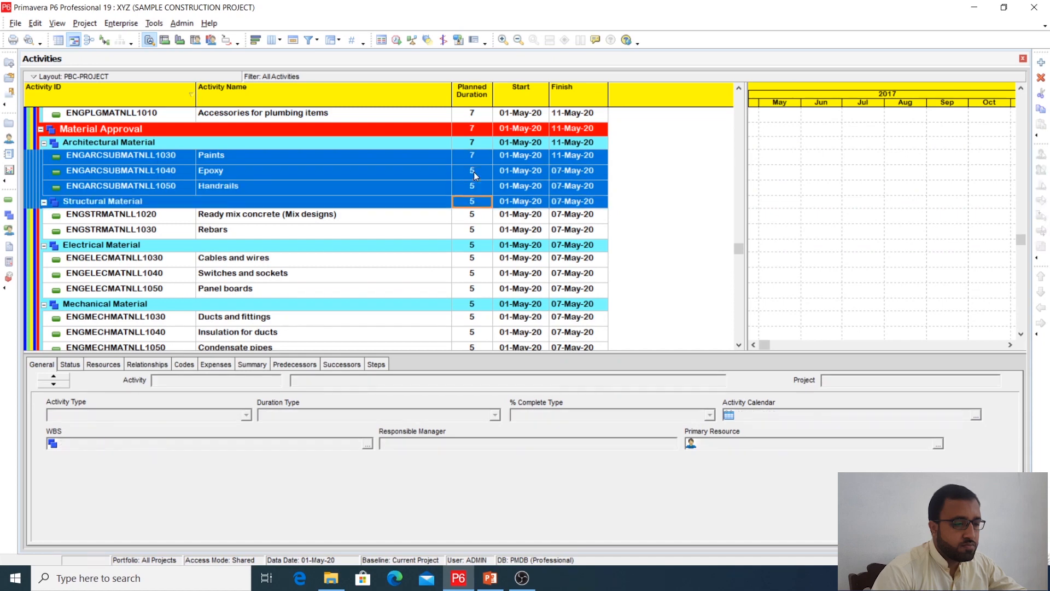
{"action": "key", "text": "shift+Down"}
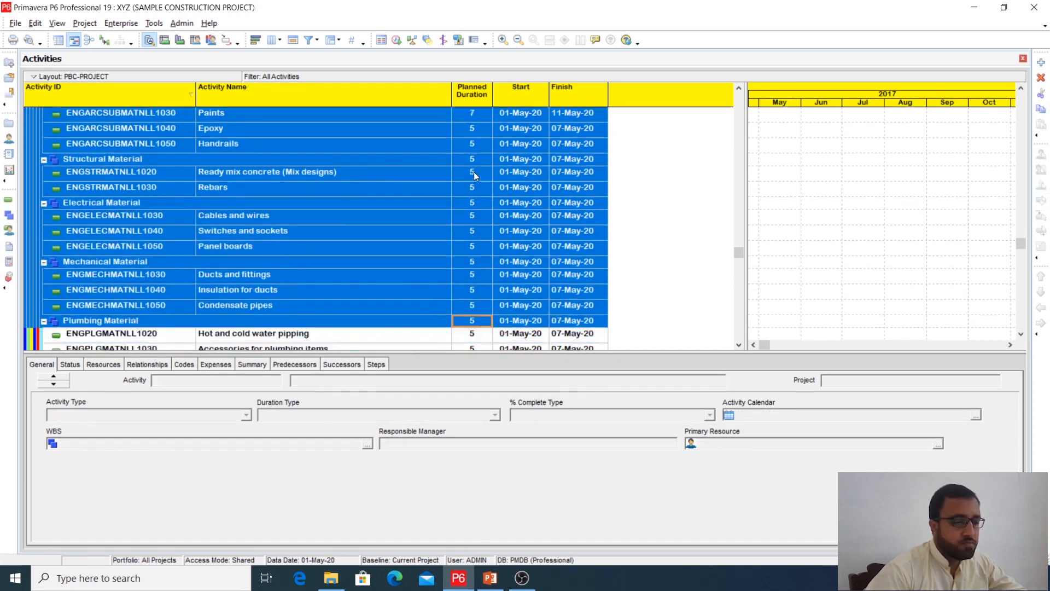
{"action": "key", "text": "shift+Up"}
{"action": "right_click", "coordinate": [473, 171]}
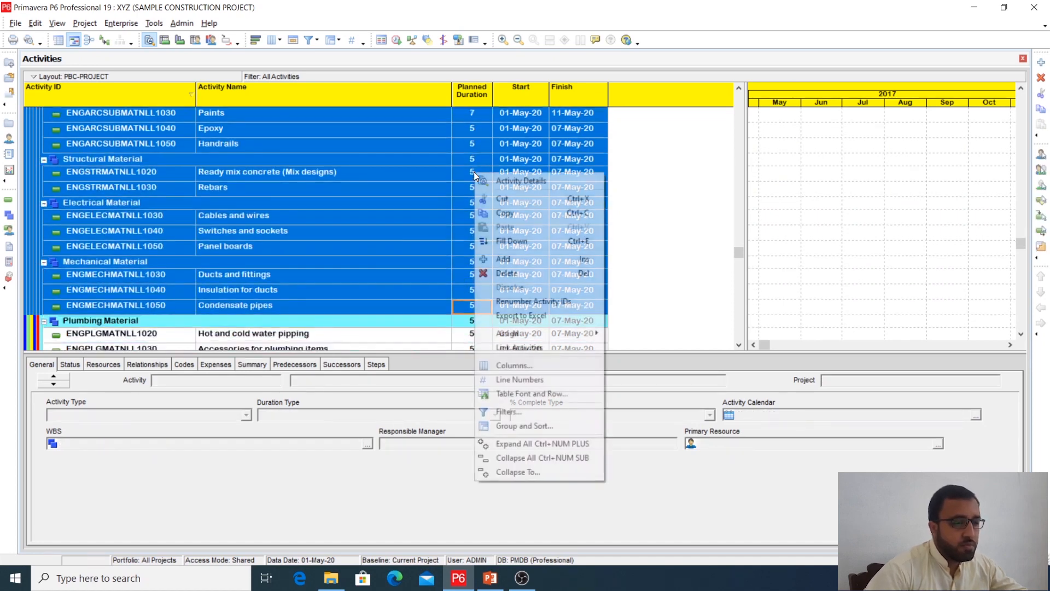
{"action": "left_click", "coordinate": [506, 239]}
- Set the planned durations of Hot and cold water pipping and Accessories for plumbing items in the Material Approval to 7
{"action": "scroll", "coordinate": [428, 253], "scroll_direction": "up", "scroll_amount": 1}
{"action": "scroll", "coordinate": [428, 253], "scroll_direction": "down", "scroll_amount": 3}
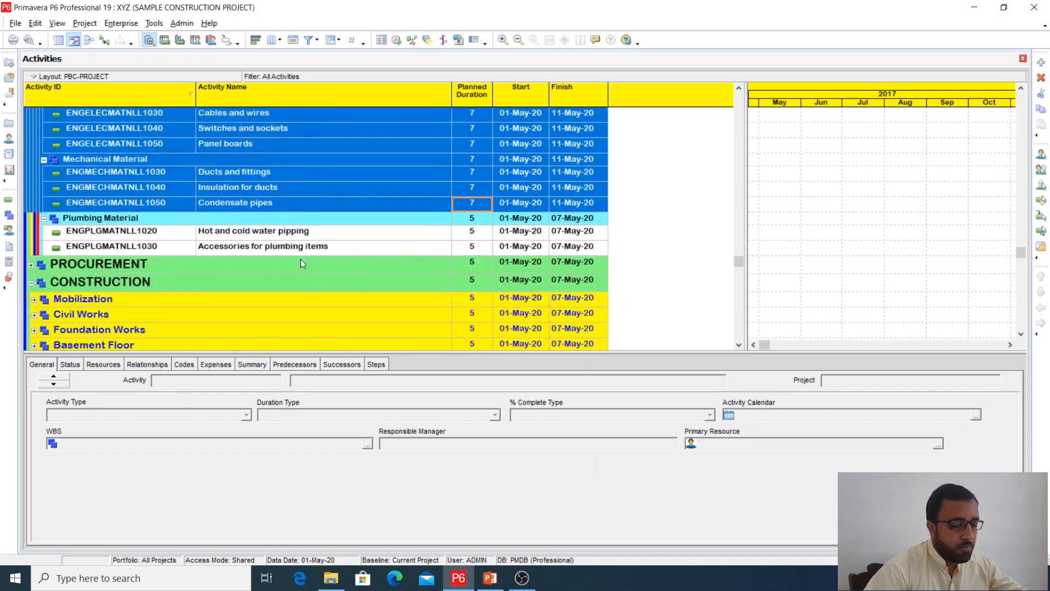
{"action": "left_click", "coordinate": [470, 234]}
{"action": "left_click", "coordinate": [470, 234]}
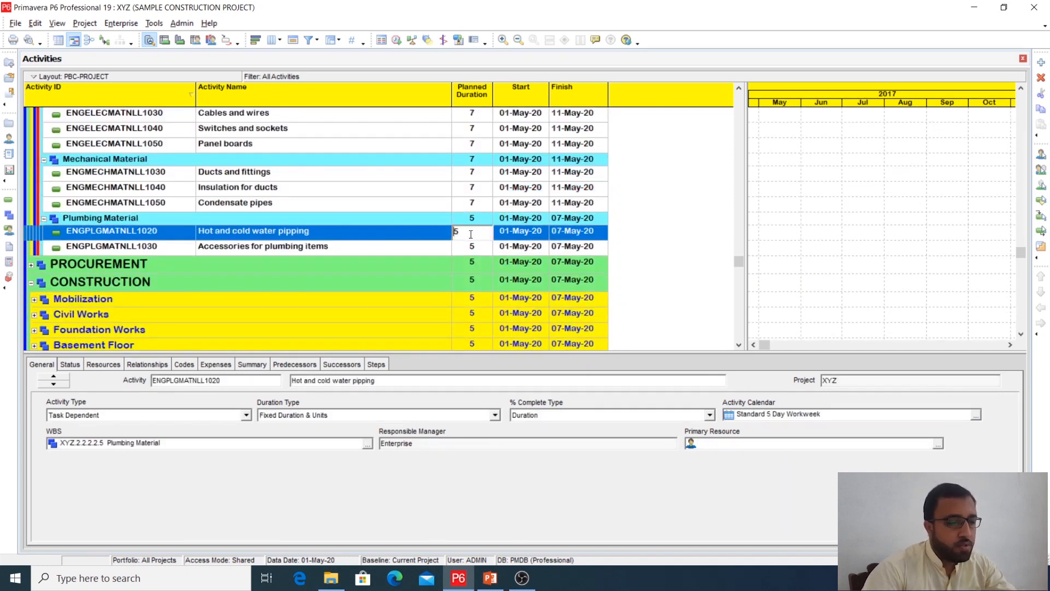
{"action": "type", "text": "7"}
{"action": "left_click", "coordinate": [462, 250]}
{"action": "type", "text": "7"}
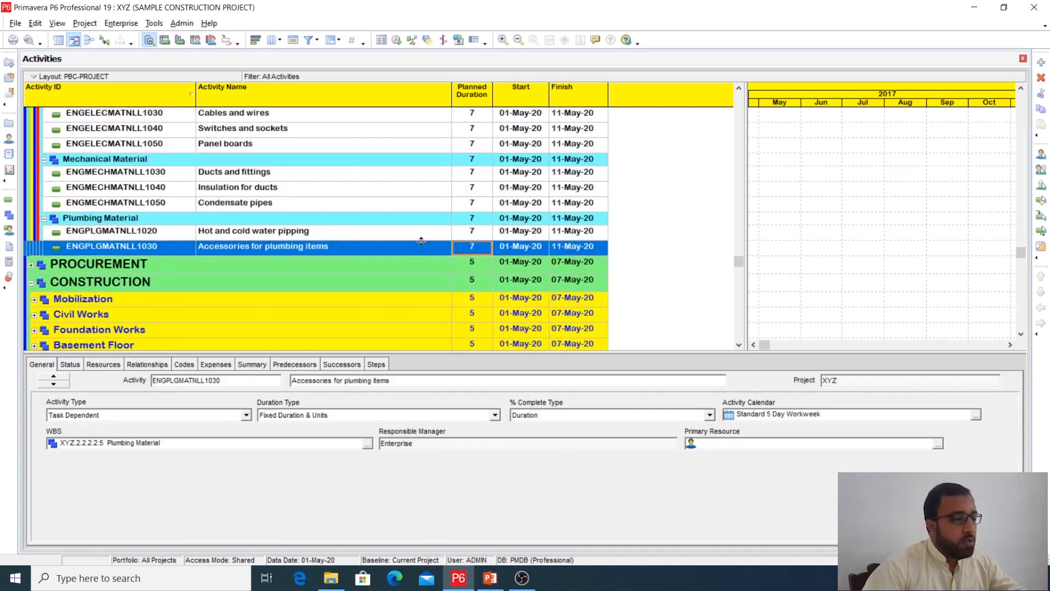
- Expand PROCUREMENT and its Quotation and agreement group, and look through the activities listed there
{"action": "scroll", "coordinate": [383, 255], "scroll_direction": "down", "scroll_amount": 2}
{"action": "left_click", "coordinate": [118, 204]}
{"action": "double_click", "coordinate": [118, 204]}
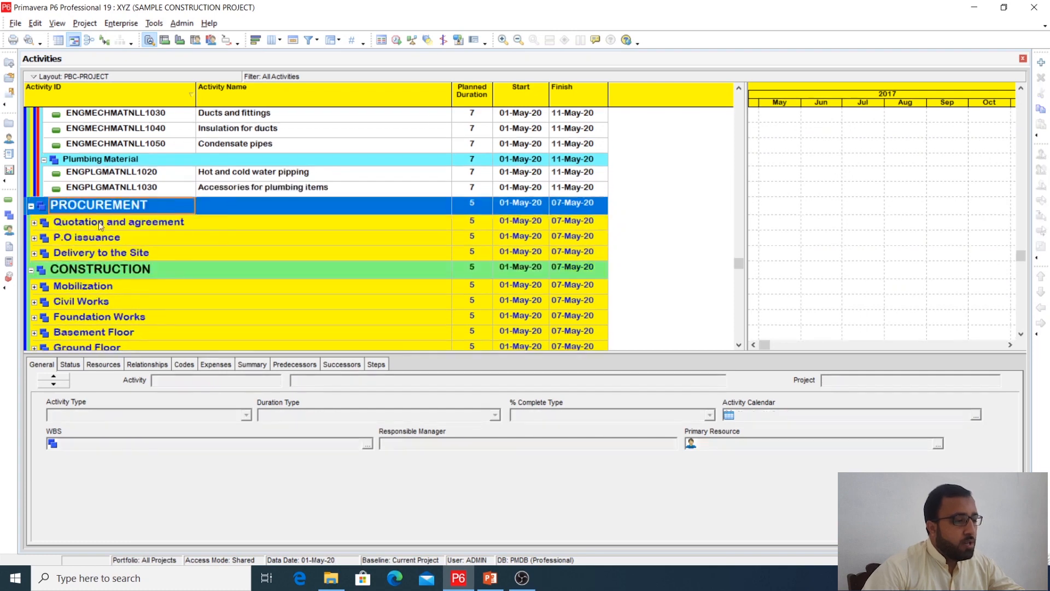
{"action": "double_click", "coordinate": [99, 221]}
{"action": "scroll", "coordinate": [221, 263], "scroll_direction": "down", "scroll_amount": 1}
{"action": "scroll", "coordinate": [223, 265], "scroll_direction": "down", "scroll_amount": 3}
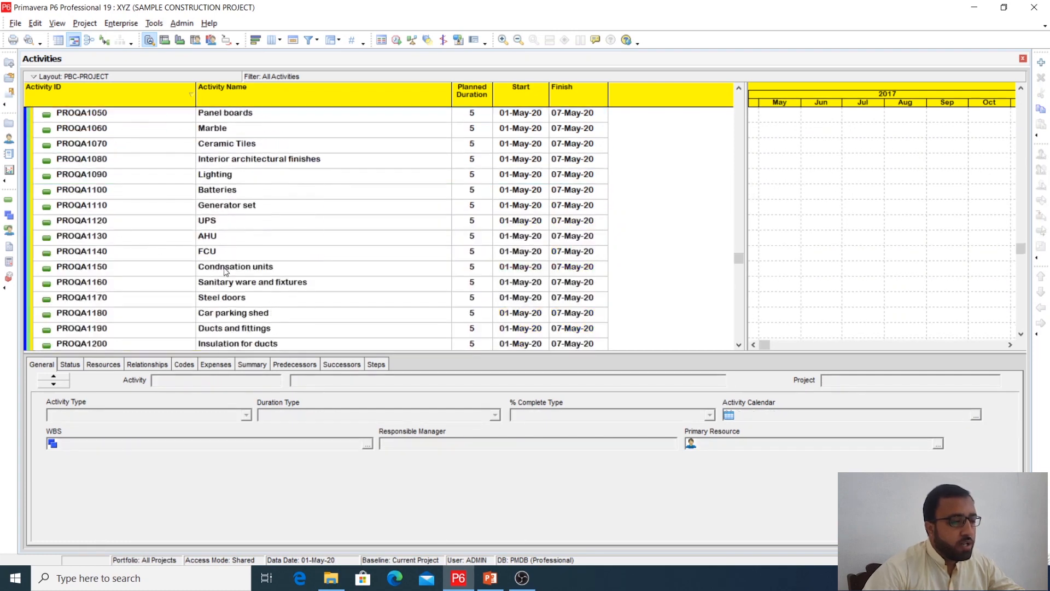
{"action": "scroll", "coordinate": [225, 271], "scroll_direction": "up", "scroll_amount": 3}
{"action": "scroll", "coordinate": [225, 270], "scroll_direction": "up", "scroll_amount": 2}
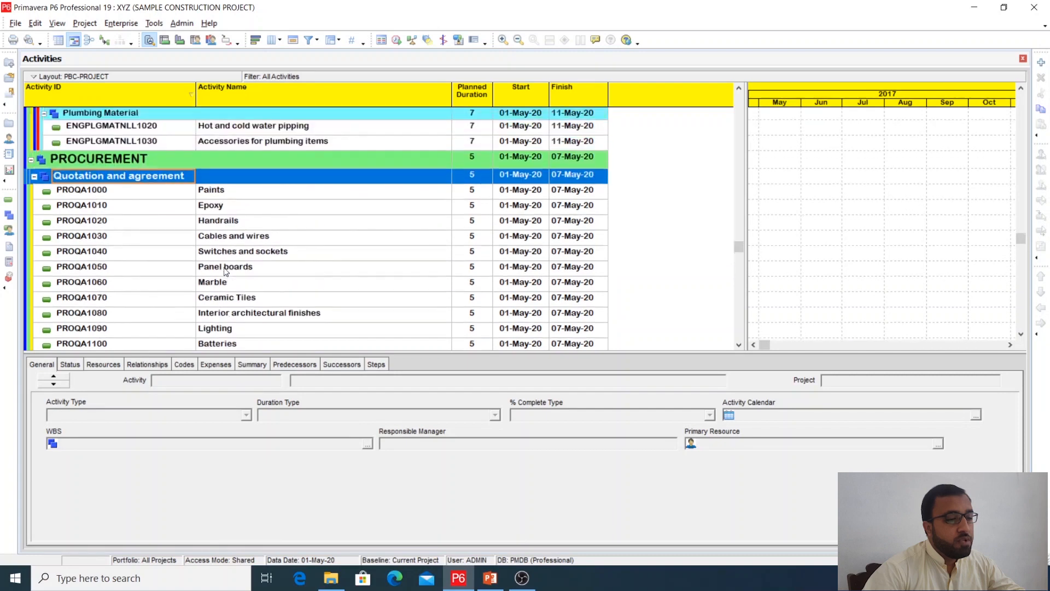
{"action": "scroll", "coordinate": [284, 251], "scroll_direction": "down", "scroll_amount": 1}
- Set the planned durations of Paints and Epoxy under Quotation and agreement to 14
{"action": "left_click", "coordinate": [482, 147]}
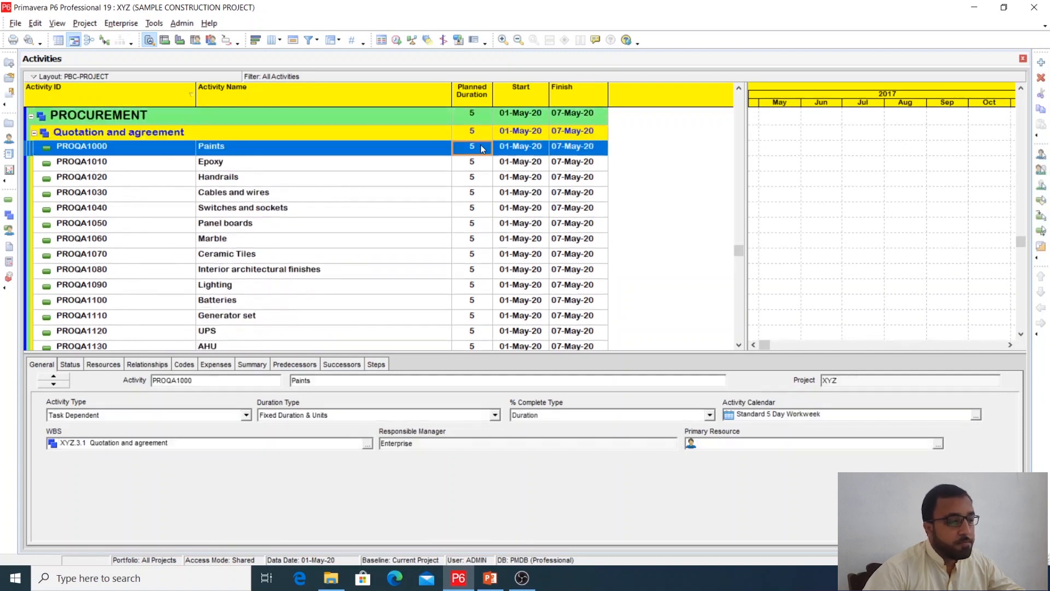
{"action": "left_click", "coordinate": [477, 149]}
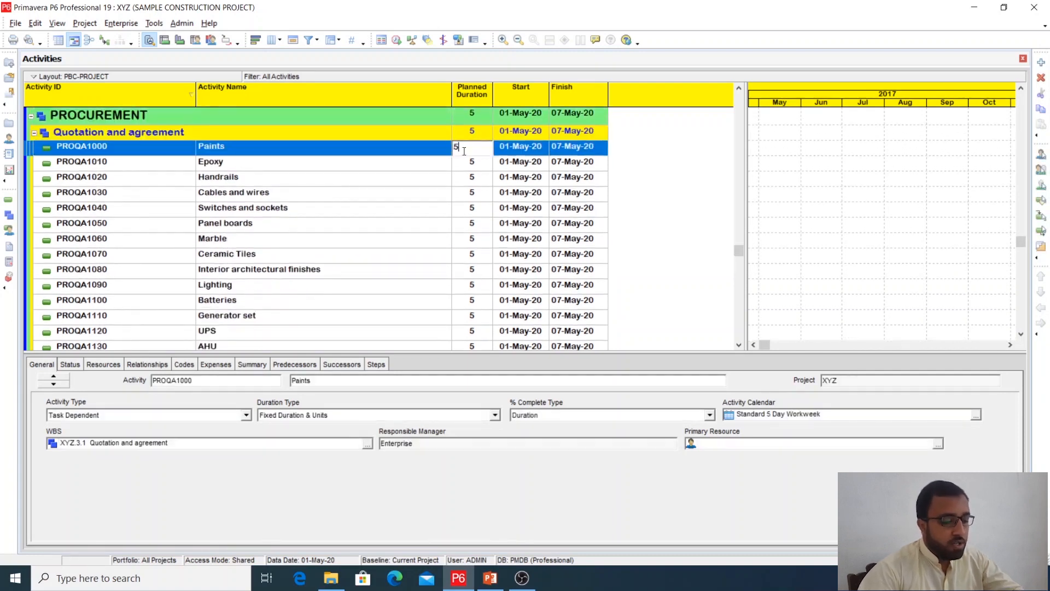
{"action": "left_click_drag", "start_coordinate": [464, 150], "coordinate": [453, 151]}
{"action": "type", "text": "1"}
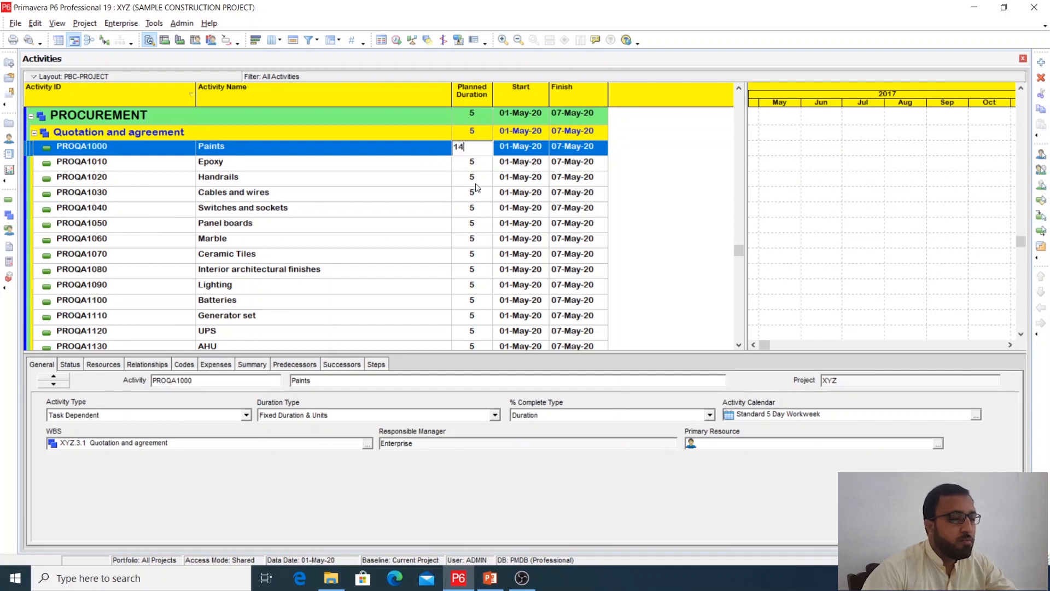
{"action": "type", "text": "4"}
{"action": "left_click", "coordinate": [470, 163]}
{"action": "left_click", "coordinate": [470, 163]}
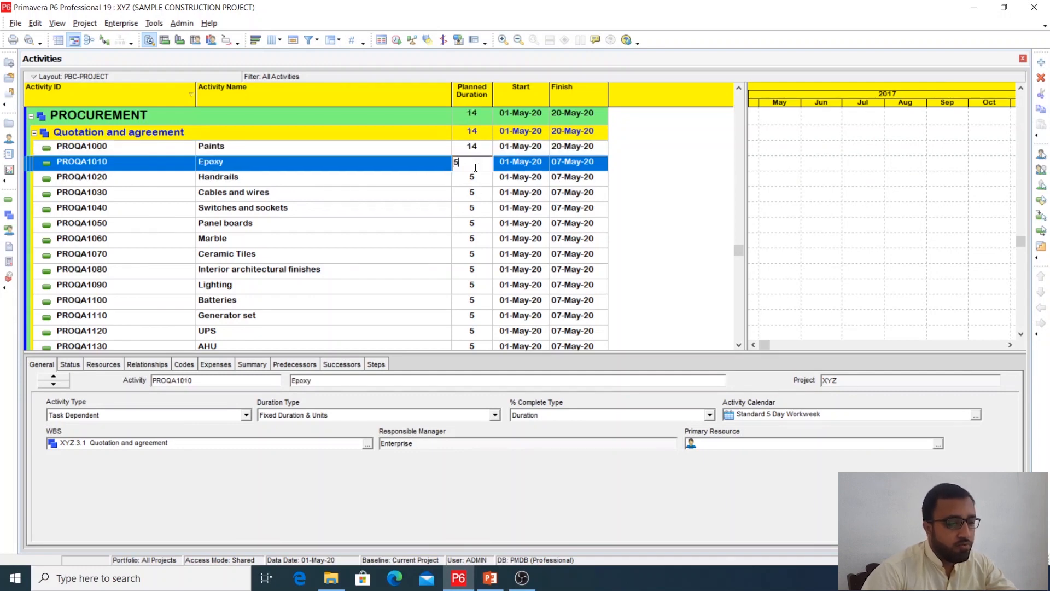
{"action": "type", "text": "14"}
- Set the planned duration of Handrails to 28 and of Cables and wires to 21 under Quotation and agreement
{"action": "left_click", "coordinate": [465, 179]}
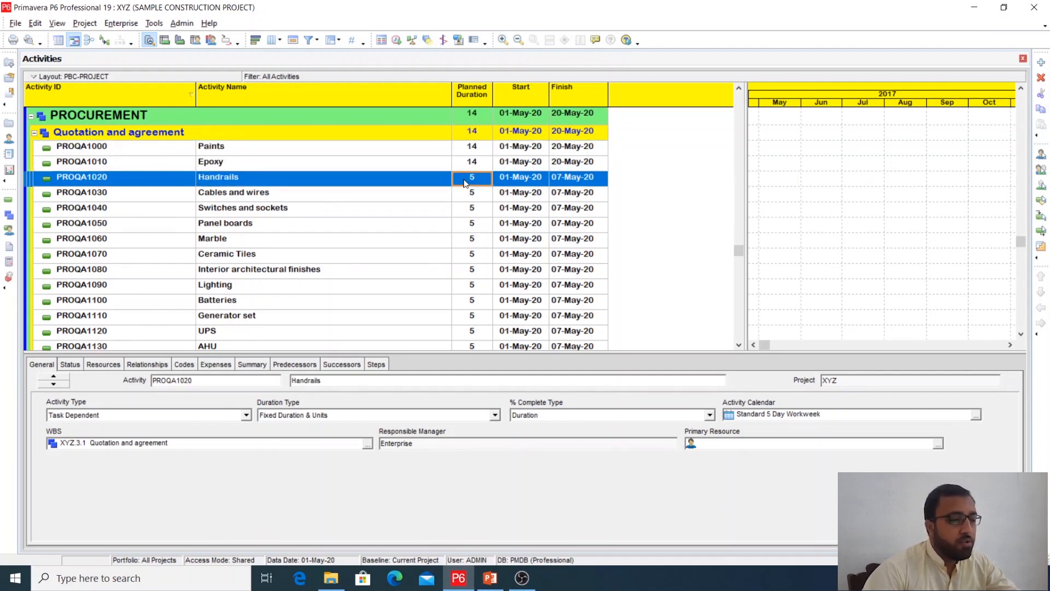
{"action": "left_click", "coordinate": [464, 179]}
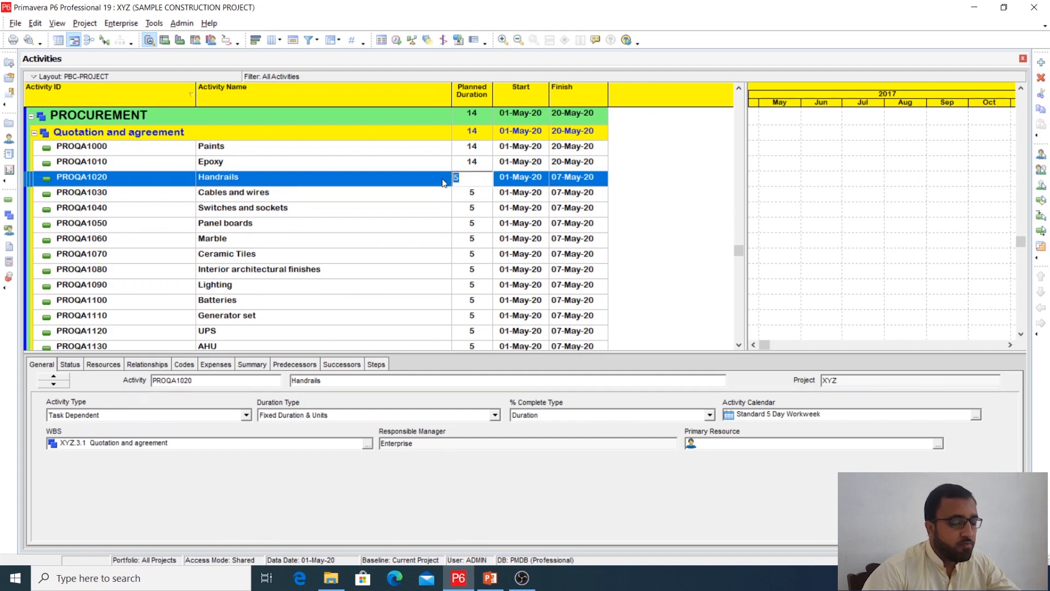
{"action": "type", "text": "2"}
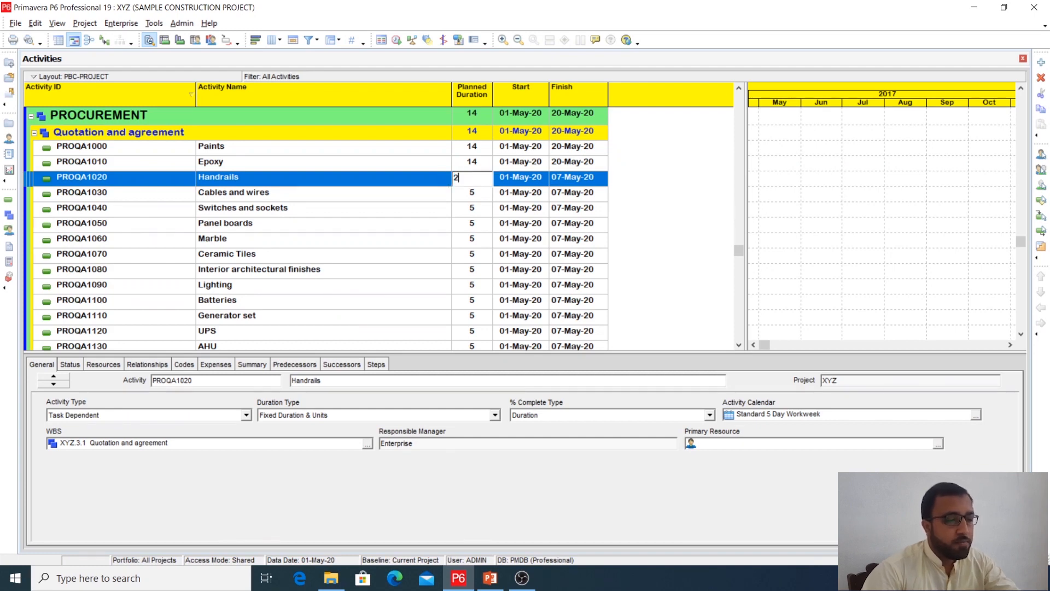
{"action": "type", "text": "8"}
{"action": "left_click", "coordinate": [462, 198]}
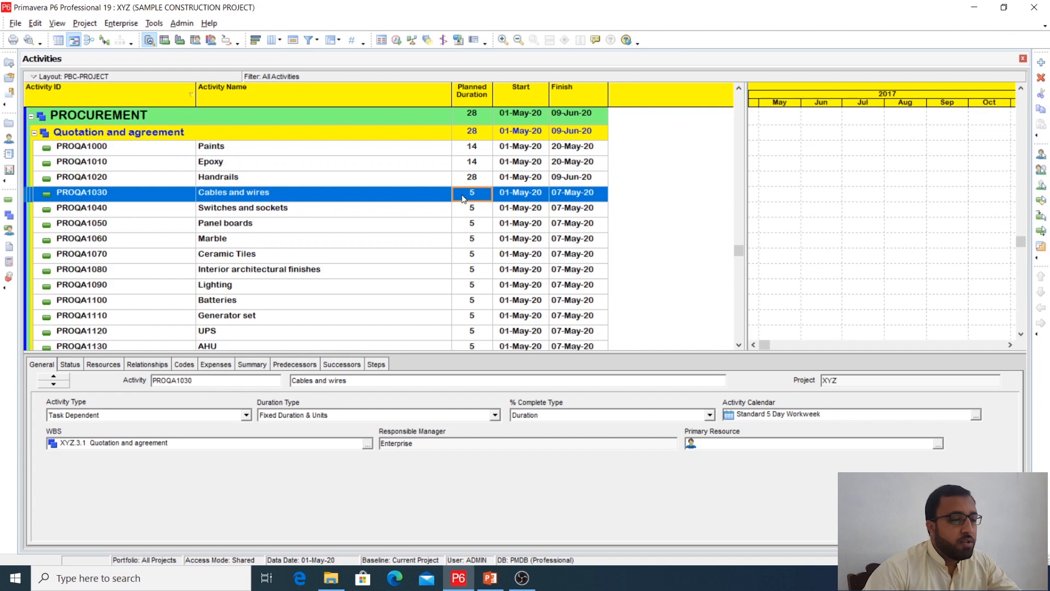
{"action": "left_click", "coordinate": [462, 198]}
{"action": "type", "text": "21"}
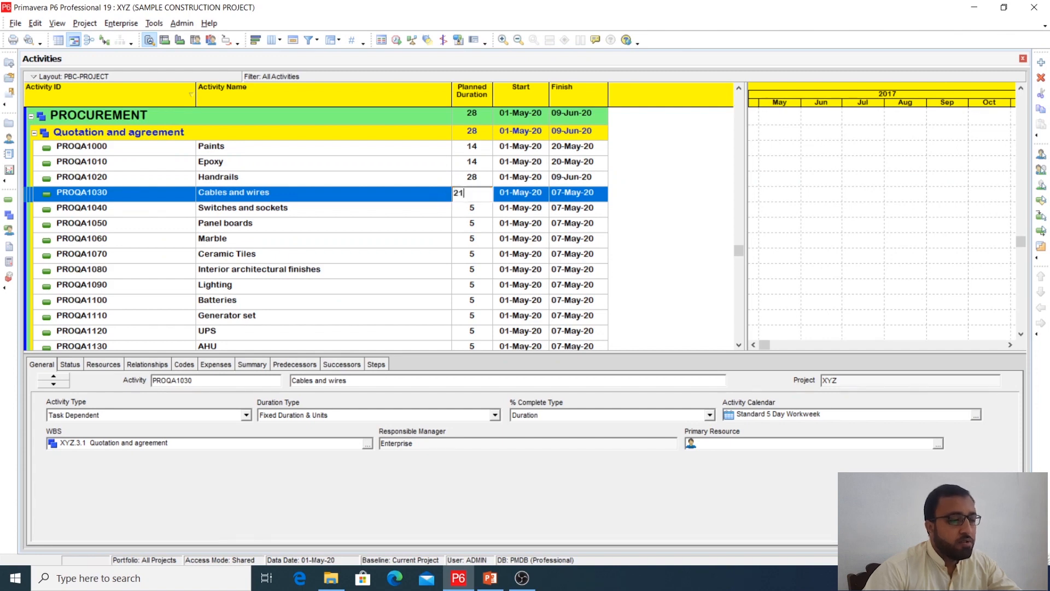
- Set the planned duration of Switches and sockets to 14 and of Panel boards to 28 under Quotation and agreement
{"action": "left_click", "coordinate": [462, 208]}
{"action": "left_click", "coordinate": [462, 208]}
{"action": "type", "text": "1"}
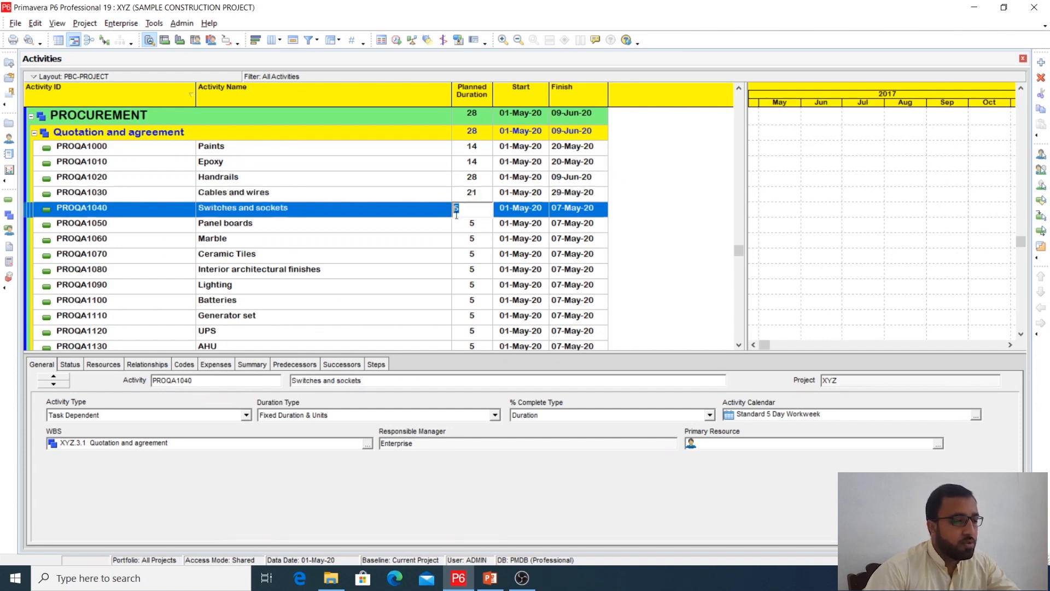
{"action": "type", "text": "4"}
{"action": "left_click", "coordinate": [464, 226]}
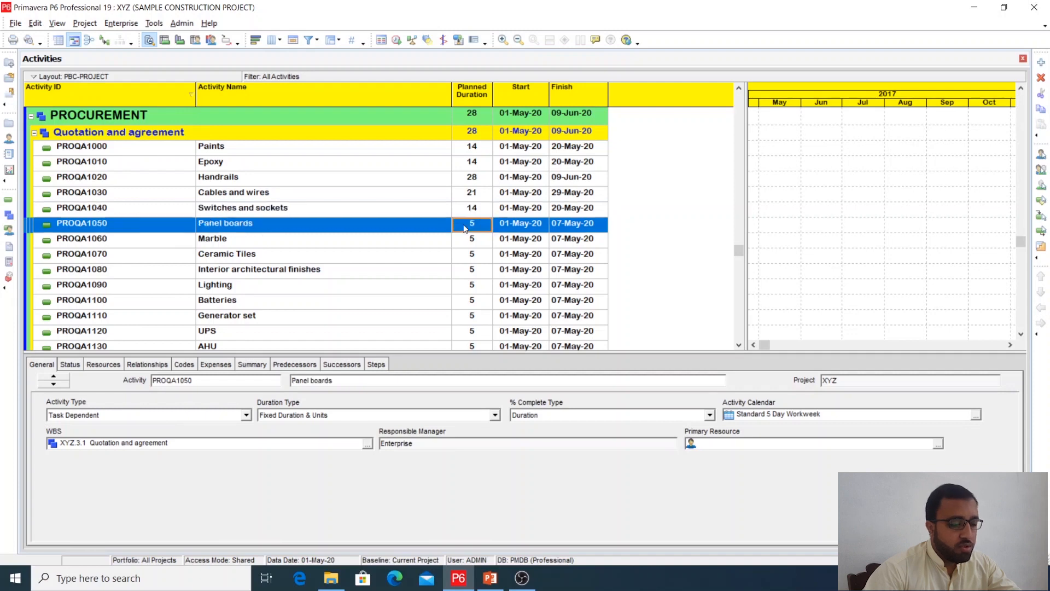
{"action": "type", "text": "28"}
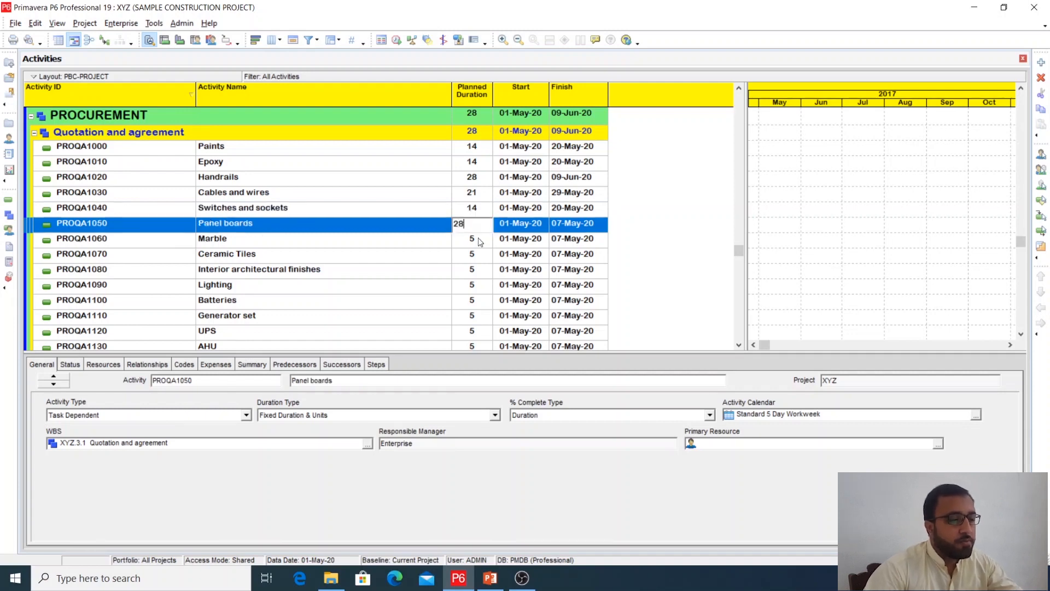
- Set the planned durations of Marble and Ceramic Tiles under Quotation and agreement to 56
{"action": "left_click", "coordinate": [479, 243]}
{"action": "scroll", "coordinate": [479, 240], "scroll_direction": "down", "scroll_amount": 4}
{"action": "left_click", "coordinate": [477, 180]}
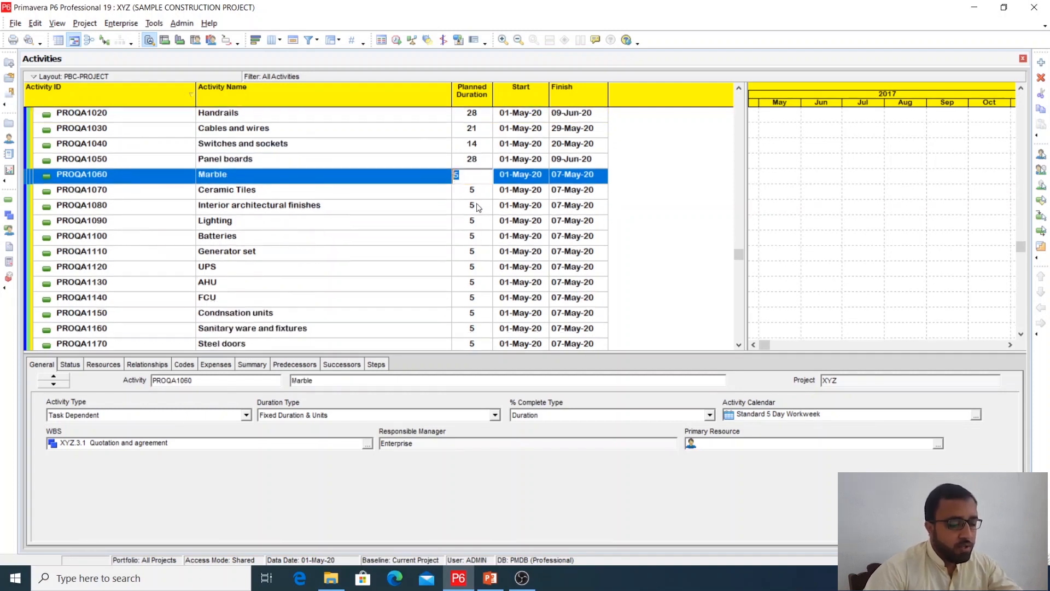
{"action": "type", "text": "56"}
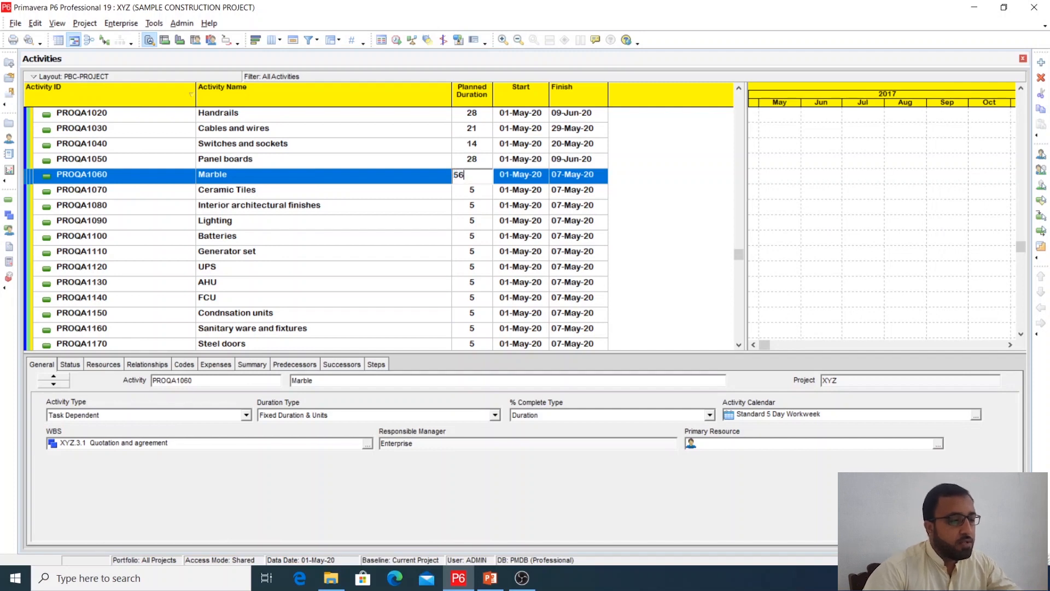
{"action": "key", "text": "Return"}
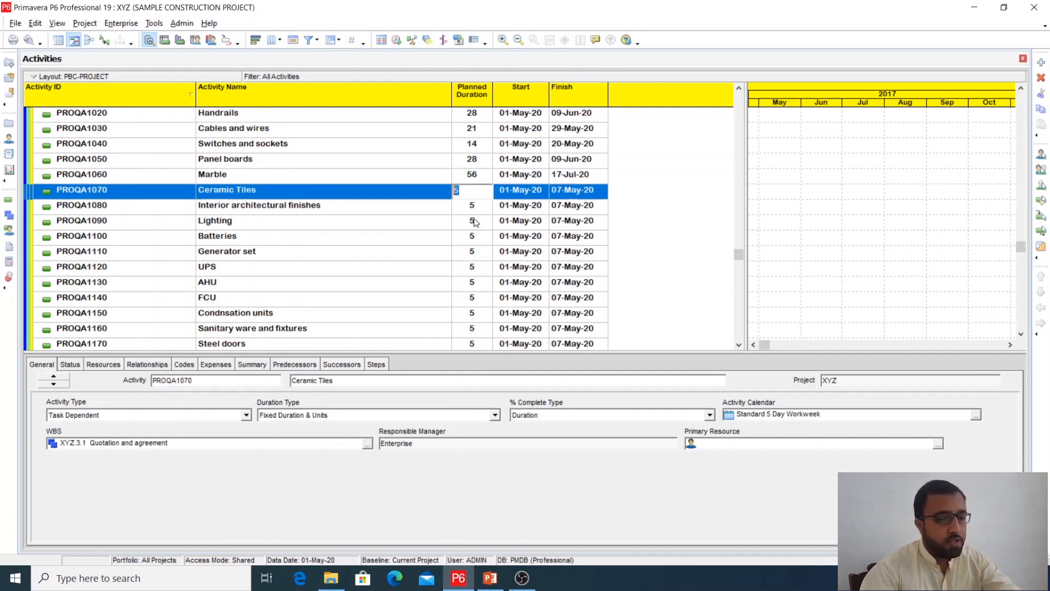
{"action": "type", "text": "56"}
{"action": "key", "text": "Return"}
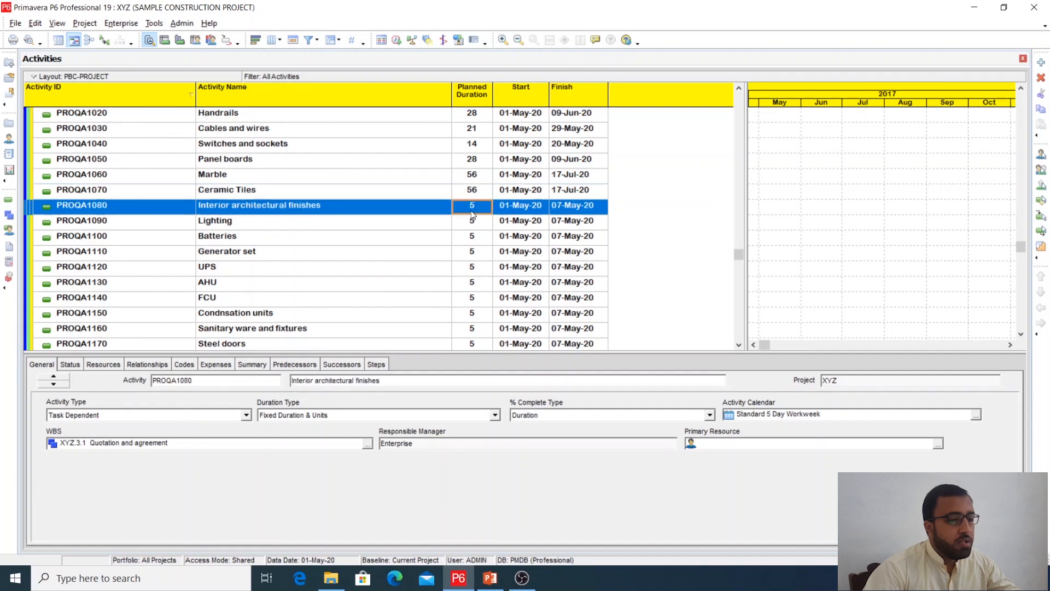
- Set the planned duration of Interior architectural finishes to 56 and of Lighting to 60 under Quotation and agreement
{"action": "left_click", "coordinate": [471, 210]}
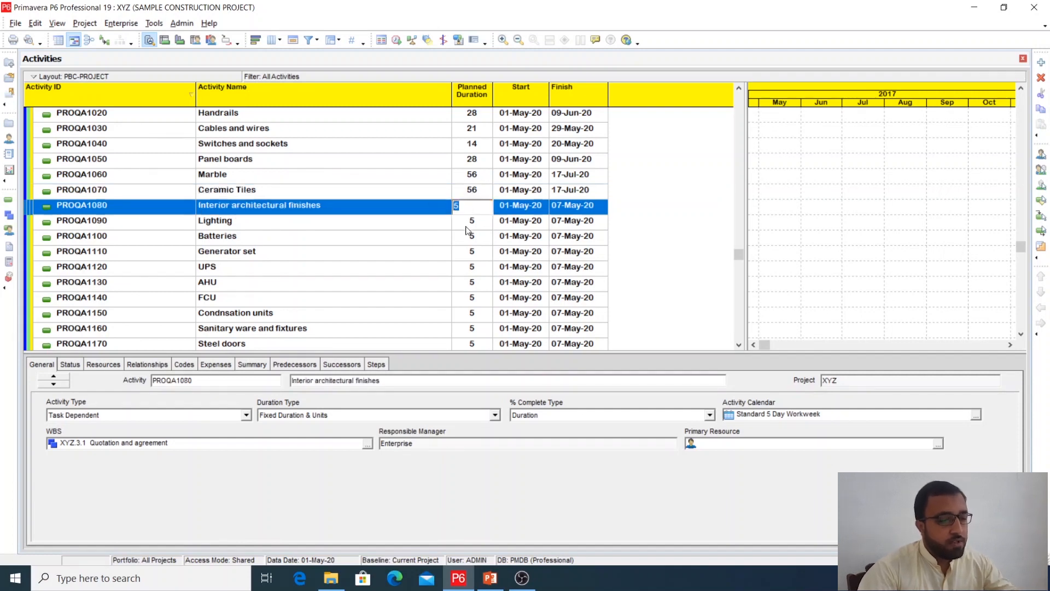
{"action": "type", "text": "56"}
{"action": "key", "text": "Return"}
{"action": "scroll", "coordinate": [467, 230], "scroll_direction": "down", "scroll_amount": 1}
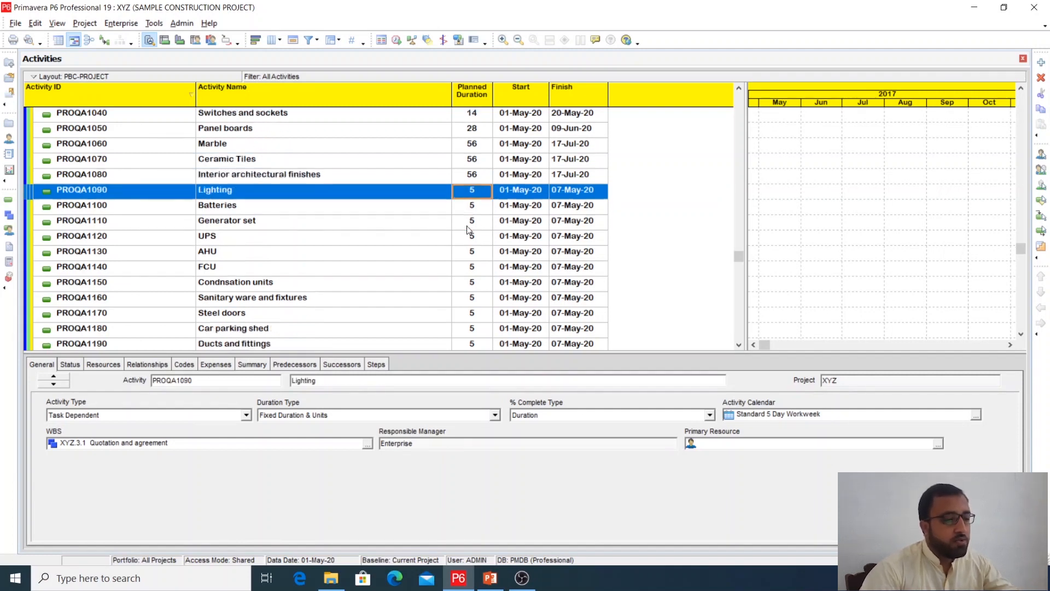
{"action": "left_click", "coordinate": [482, 192]}
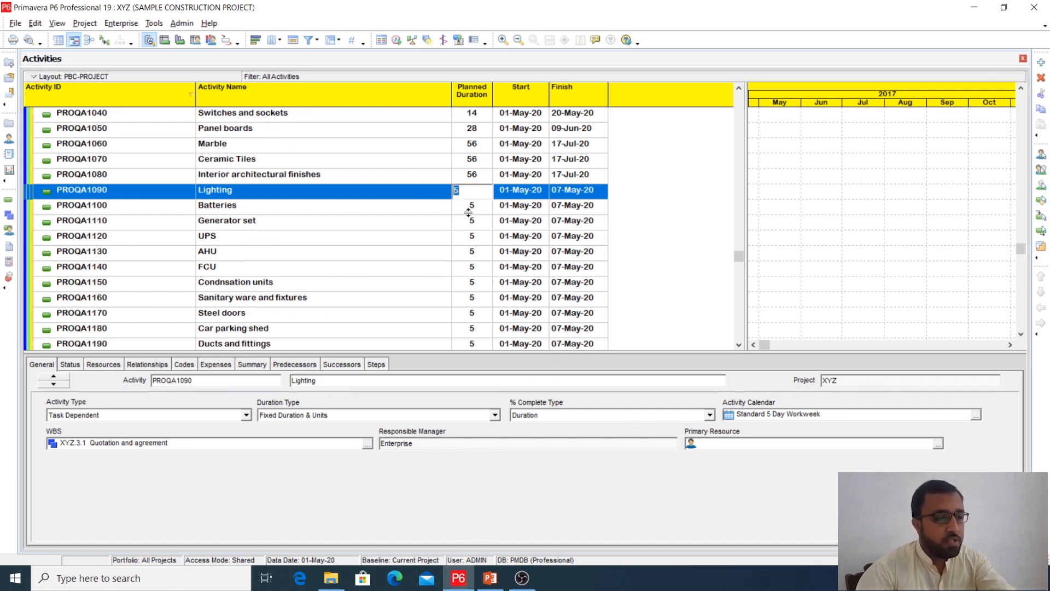
{"action": "type", "text": "60"}
{"action": "left_click", "coordinate": [476, 209]}
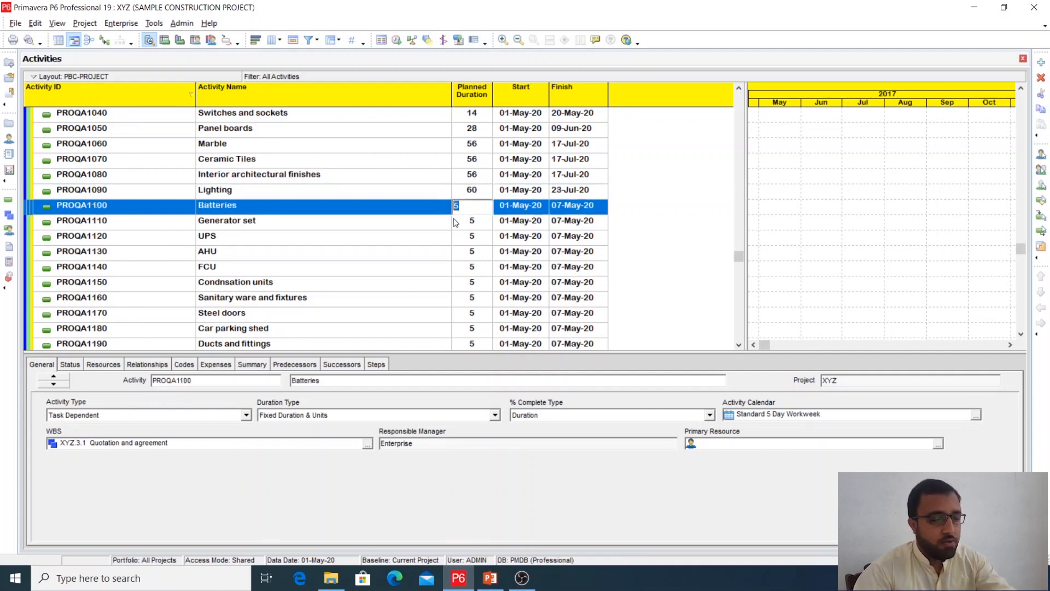
- Set the planned duration of Batteries to 60 and of Generator set to 75 under Quotation and agreement
{"action": "type", "text": "60"}
{"action": "left_click", "coordinate": [462, 226]}
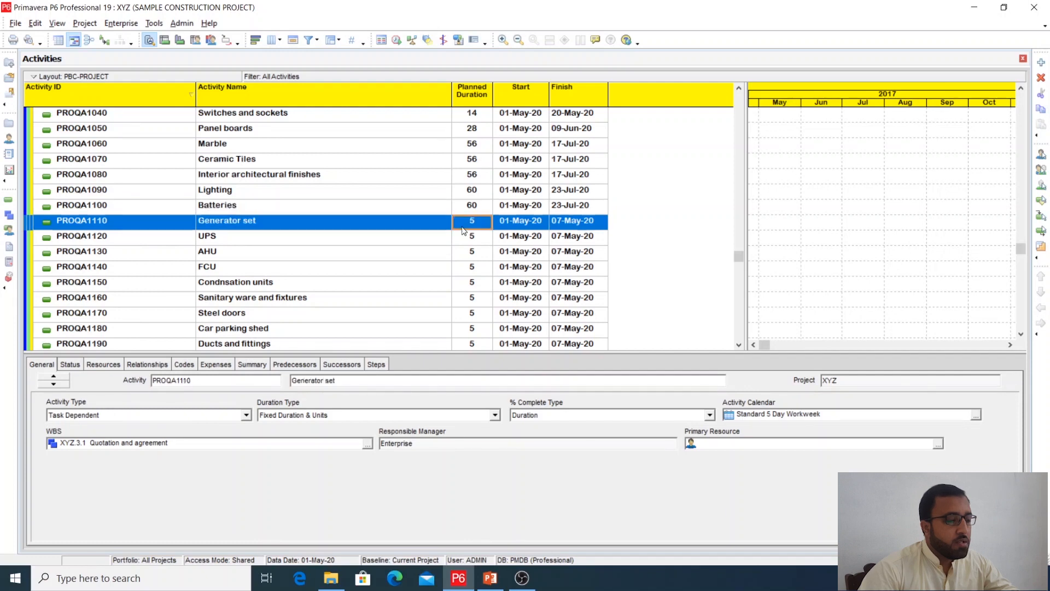
{"action": "scroll", "coordinate": [462, 226], "scroll_direction": "down", "scroll_amount": 4}
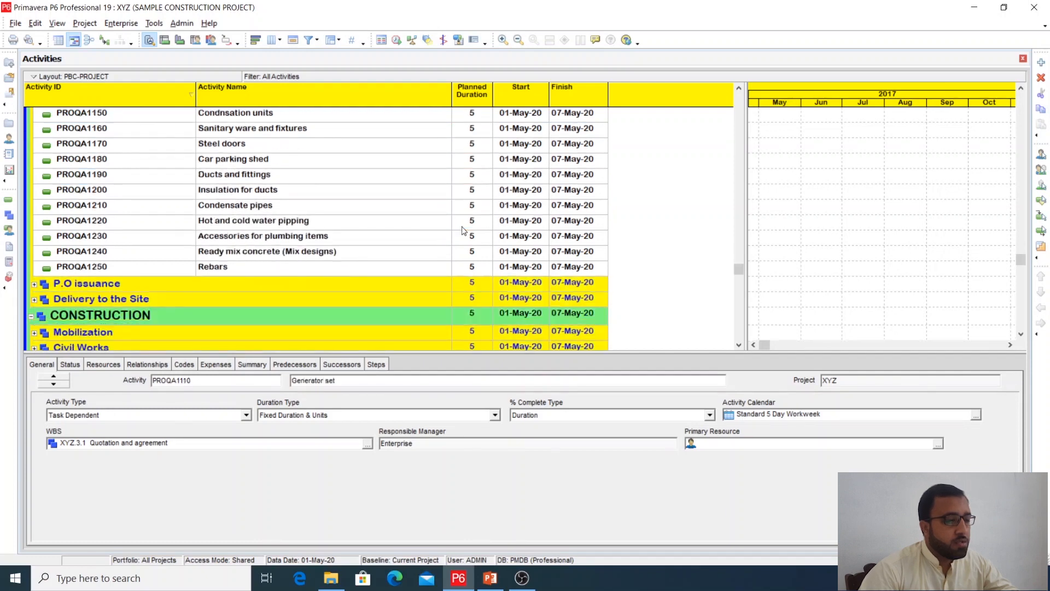
{"action": "scroll", "coordinate": [462, 230], "scroll_direction": "up", "scroll_amount": 3}
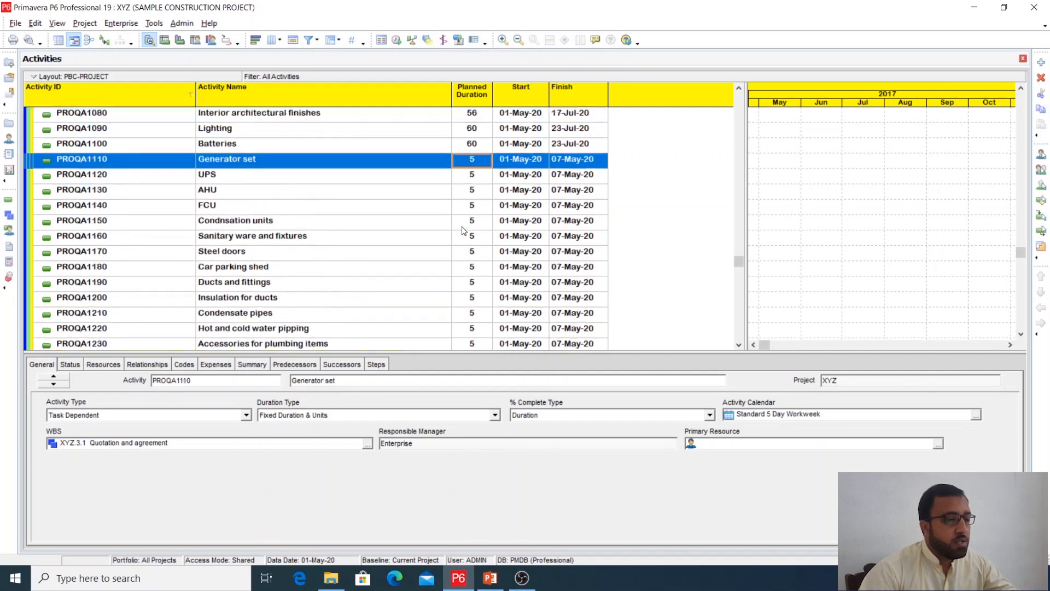
{"action": "left_click", "coordinate": [471, 159]}
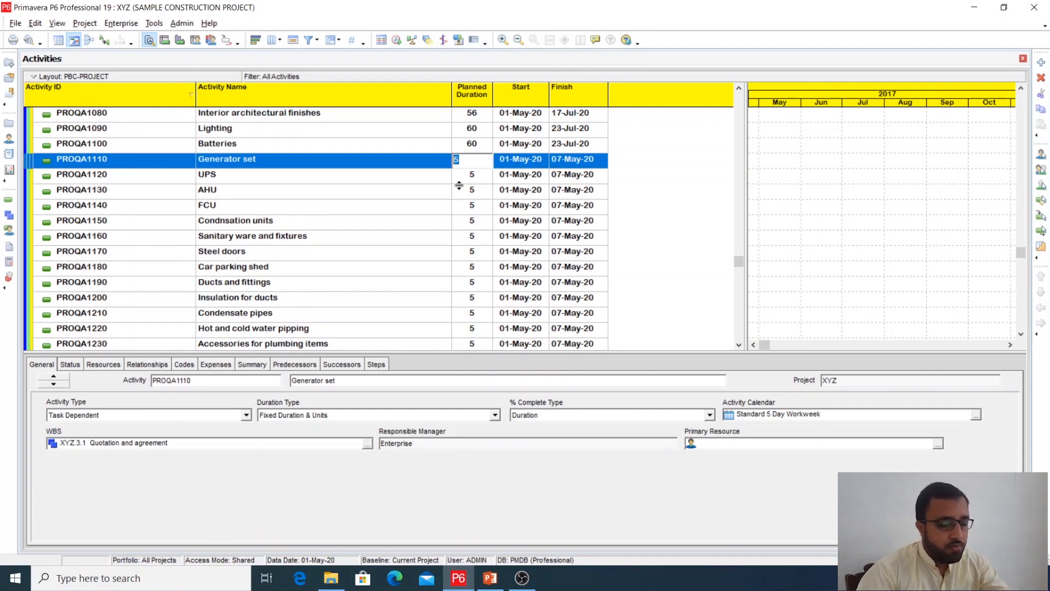
{"action": "type", "text": "7"}
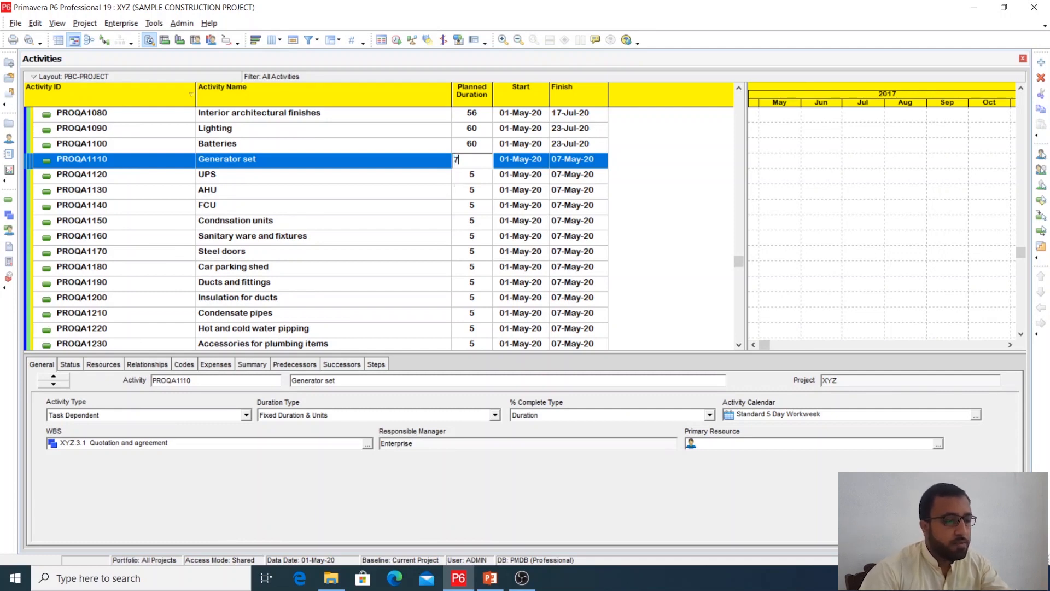
- Set the planned duration of AHU to 70 and of UPS to 48 under Quotation and agreement
{"action": "left_click", "coordinate": [475, 179]}
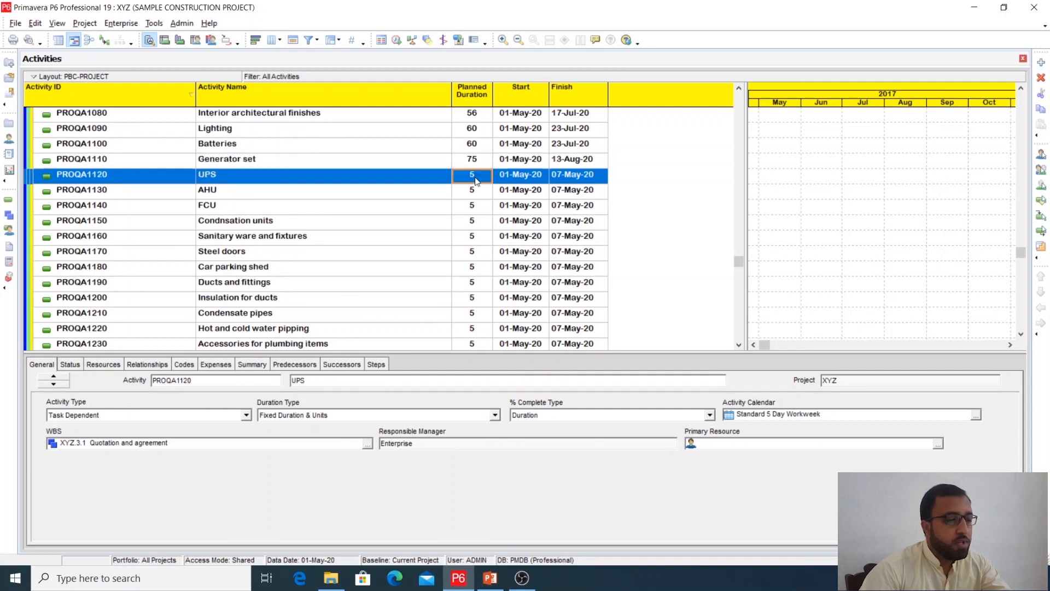
{"action": "left_click", "coordinate": [474, 196]}
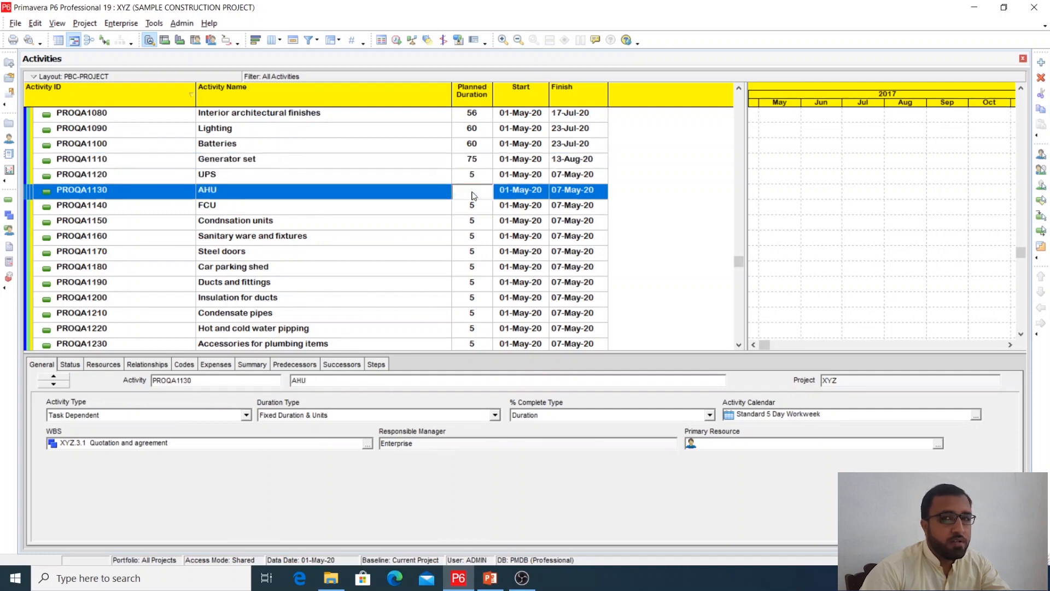
{"action": "left_click", "coordinate": [473, 191]}
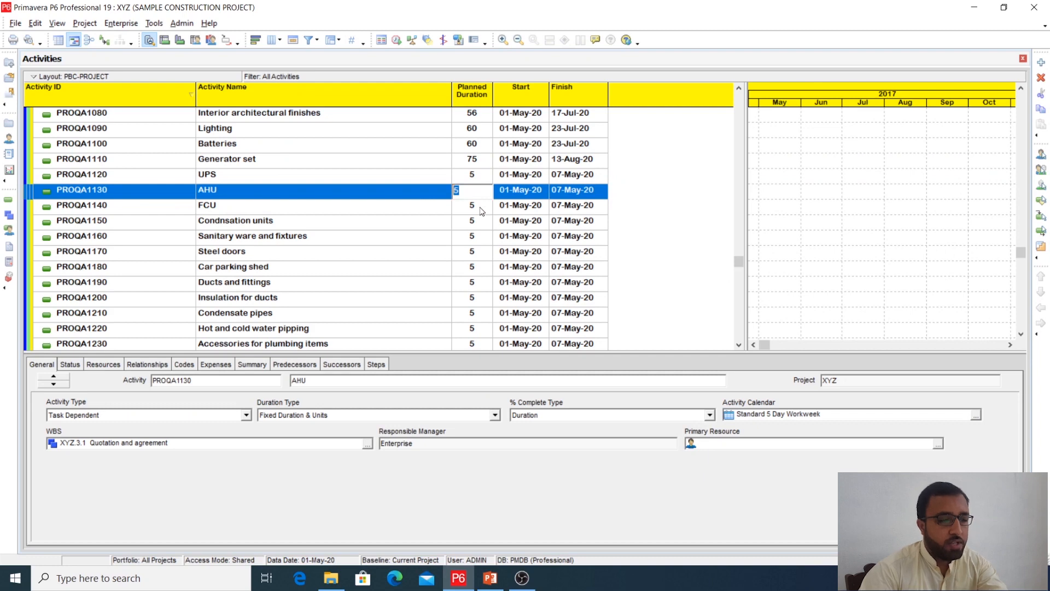
{"action": "type", "text": "70"}
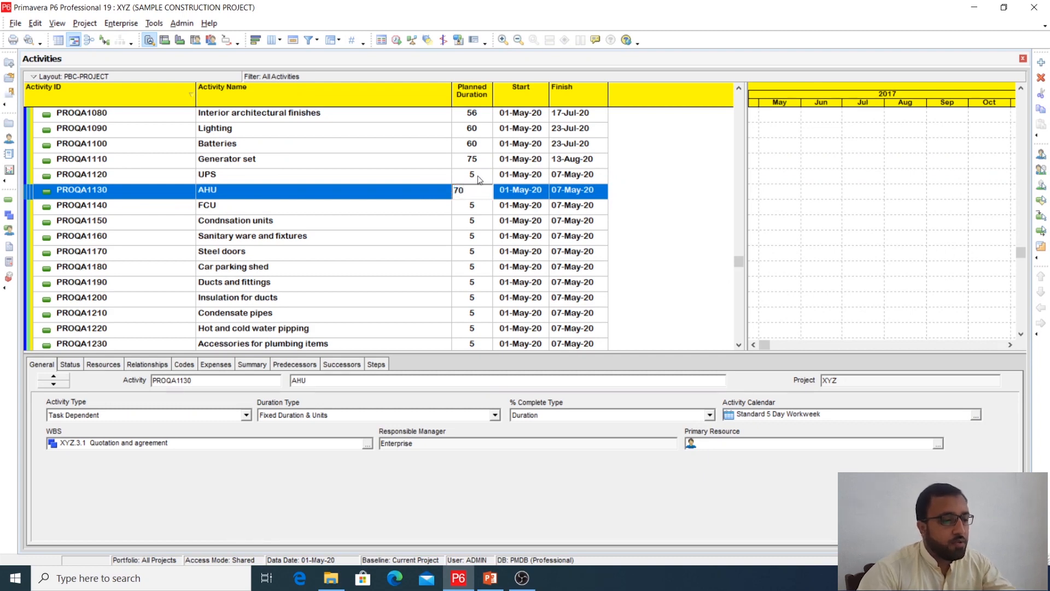
{"action": "key", "text": "Up"}
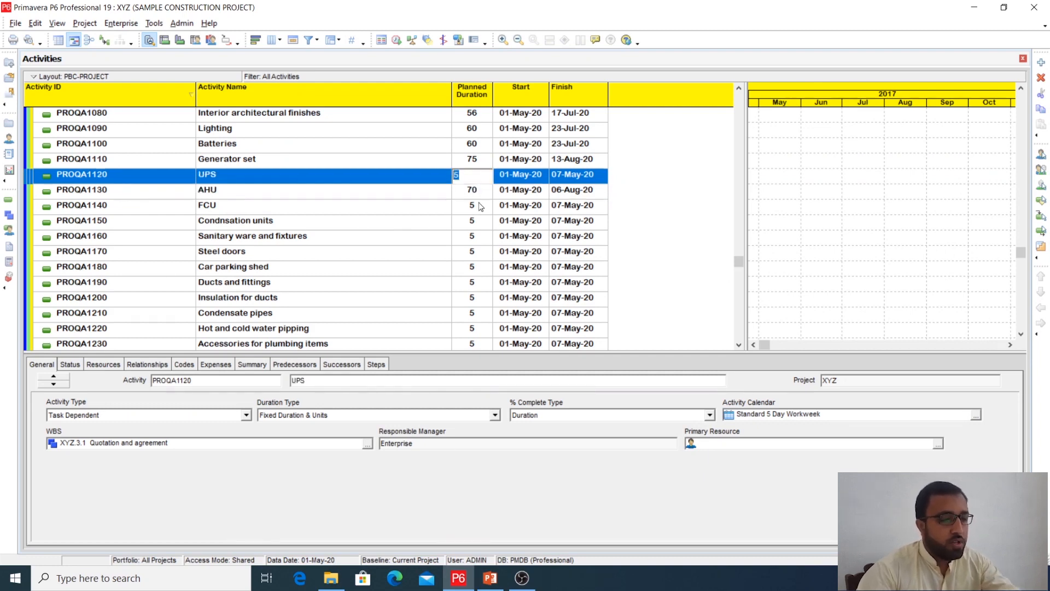
{"action": "type", "text": "48"}
- Set the planned durations of FCU and Condnsation units under Quotation and agreement to 70
{"action": "left_click", "coordinate": [474, 205]}
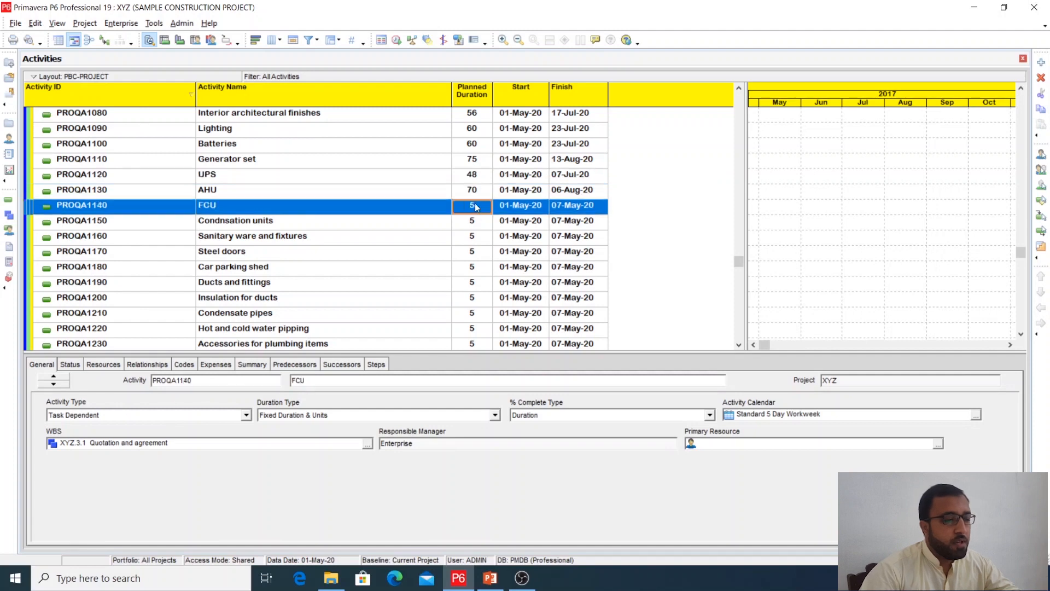
{"action": "scroll", "coordinate": [474, 206], "scroll_direction": "down", "scroll_amount": 1}
{"action": "left_click", "coordinate": [474, 177]}
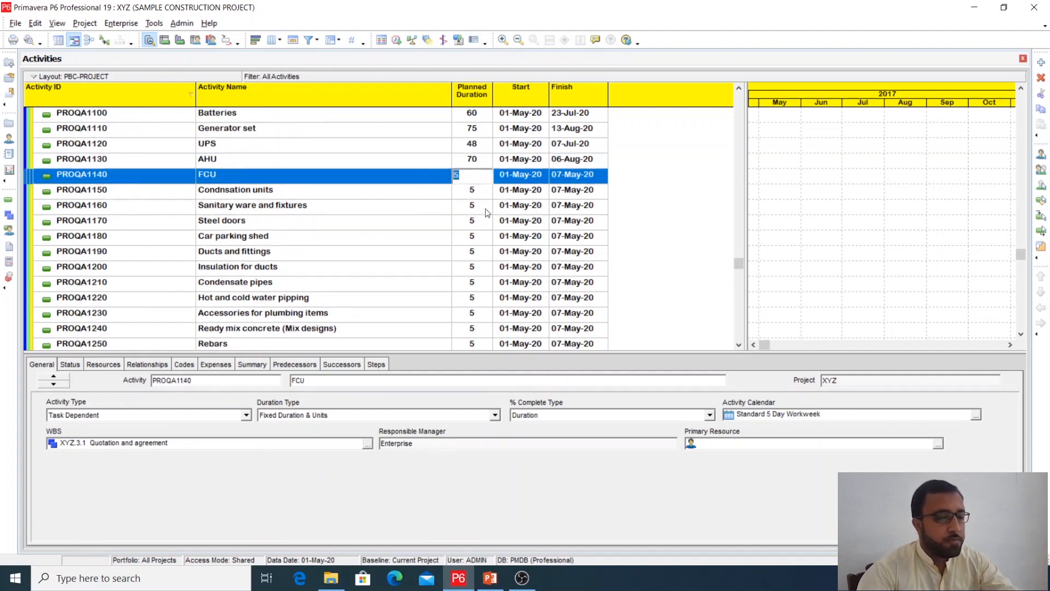
{"action": "type", "text": "70"}
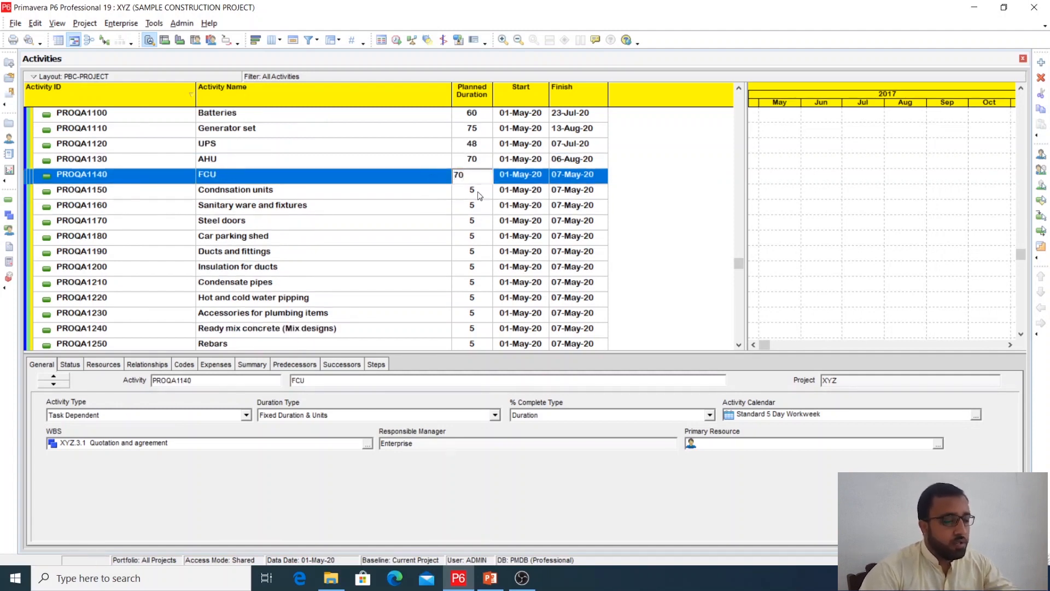
{"action": "left_click", "coordinate": [475, 198]}
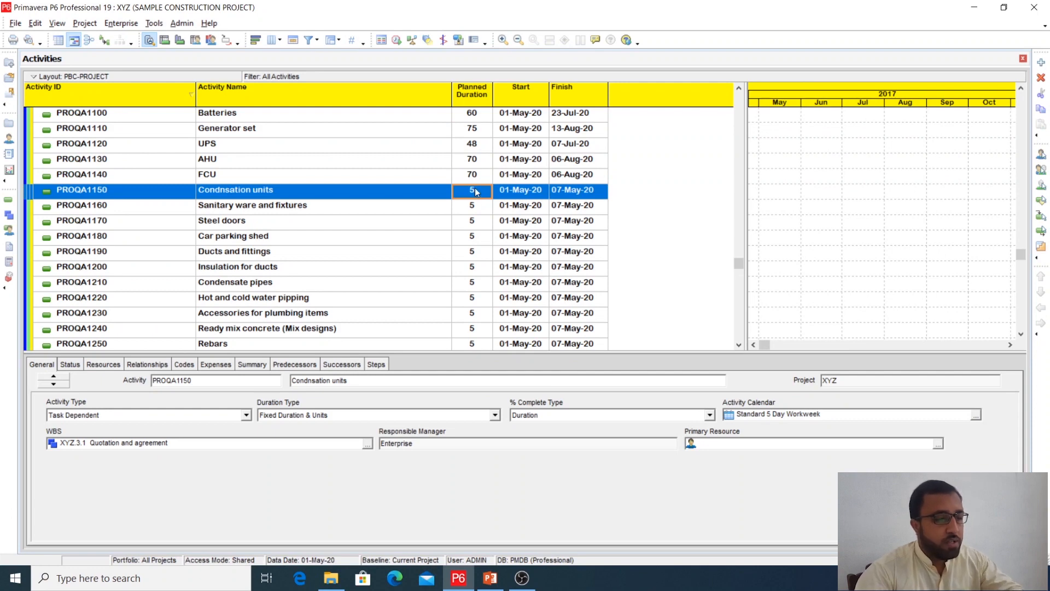
{"action": "type", "text": "70"}
- Set the planned duration of Sanitary ware and fixtures to 48 and of Steel doors to 60 under Quotation and agreement
{"action": "left_click", "coordinate": [475, 207]}
{"action": "scroll", "coordinate": [473, 207], "scroll_direction": "down", "scroll_amount": 1}
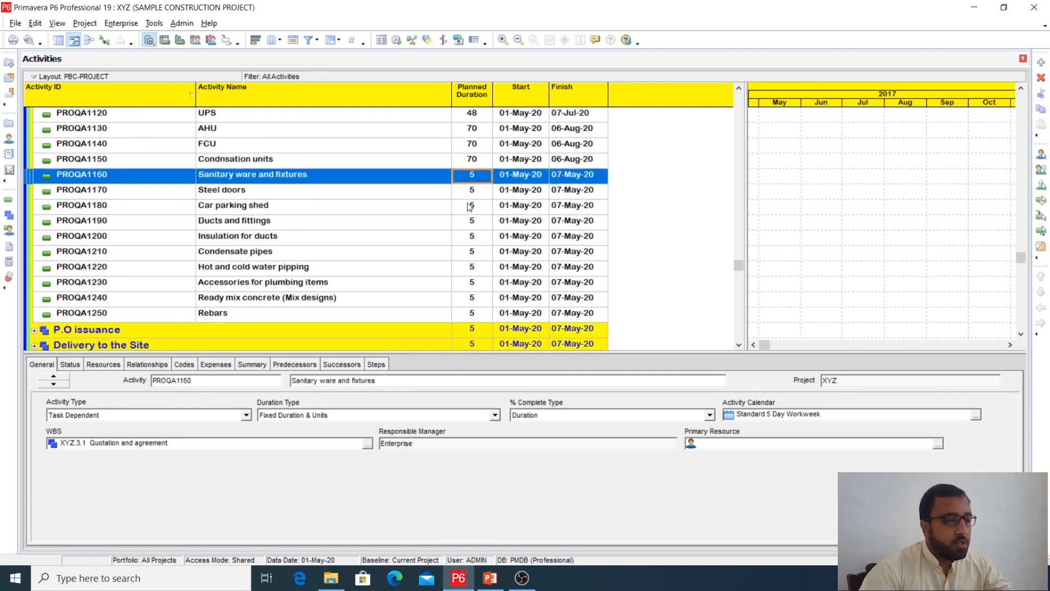
{"action": "left_click", "coordinate": [480, 176]}
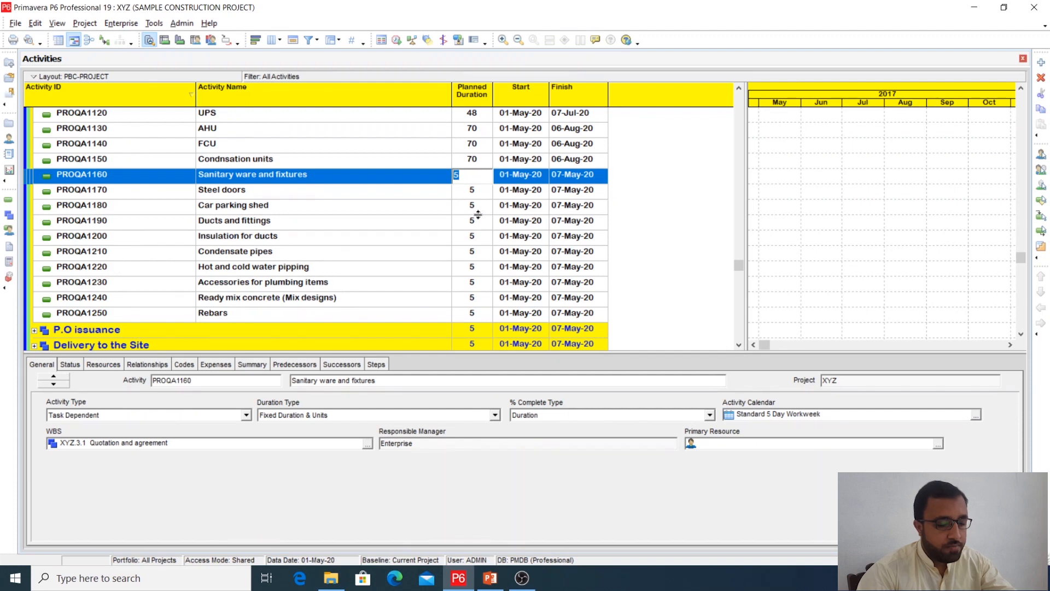
{"action": "type", "text": "4"}
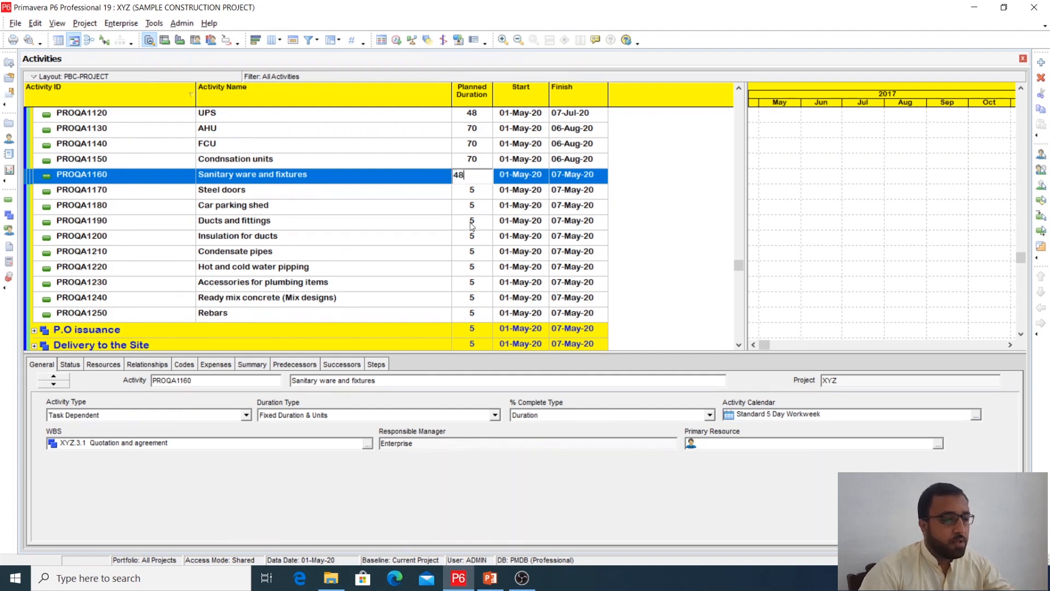
{"action": "type", "text": "8"}
{"action": "left_click", "coordinate": [475, 196]}
{"action": "left_click", "coordinate": [478, 192]}
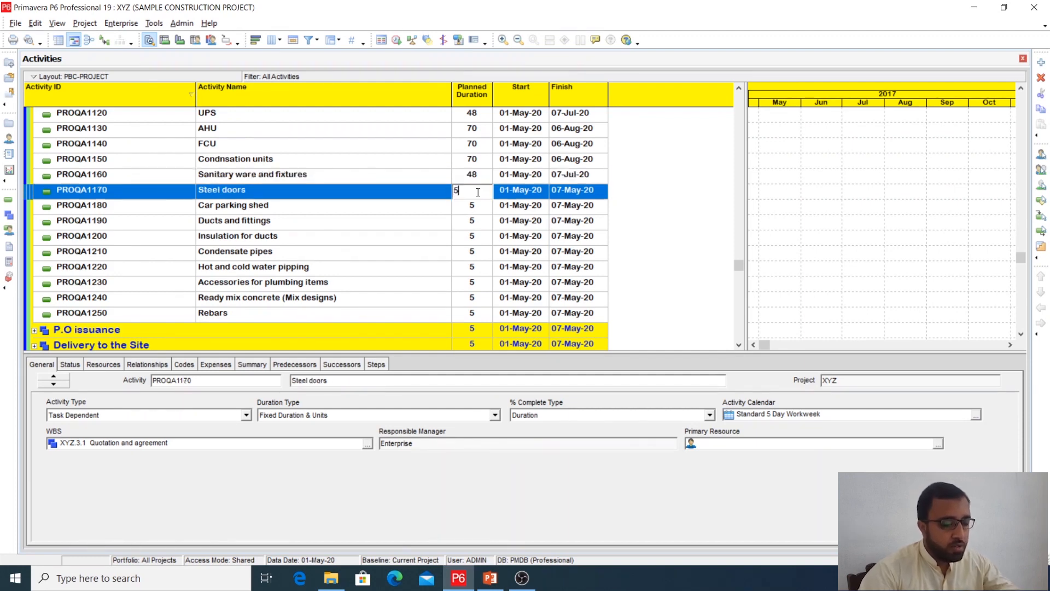
{"action": "type", "text": "60"}
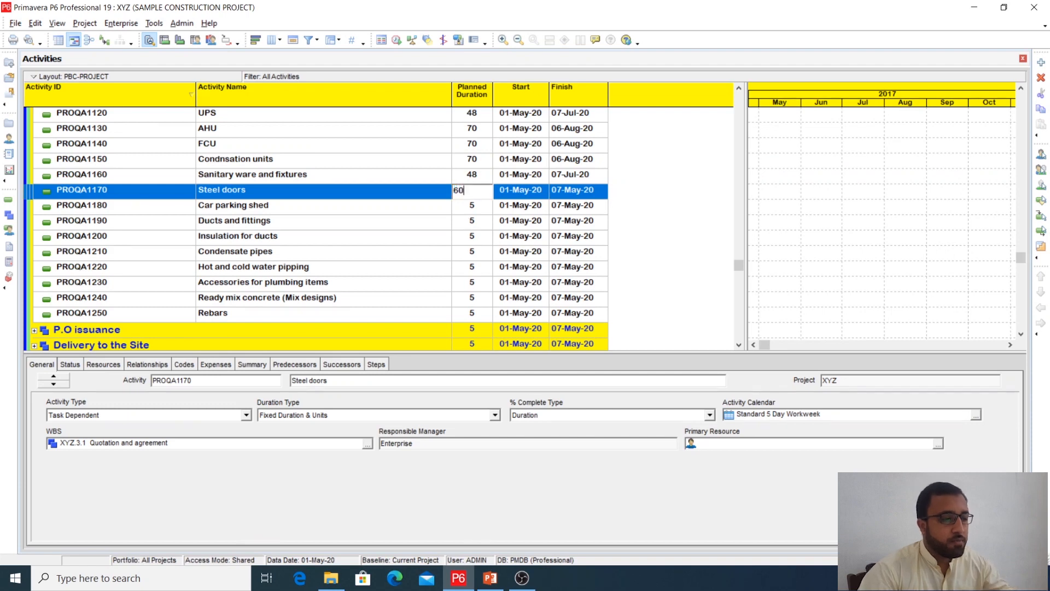
- Set the planned duration of Car parking shed to 90 and of Ducts and fittings to 45 under Quotation and agreement
{"action": "left_click", "coordinate": [471, 223]}
{"action": "left_click", "coordinate": [472, 207]}
{"action": "left_click", "coordinate": [473, 206]}
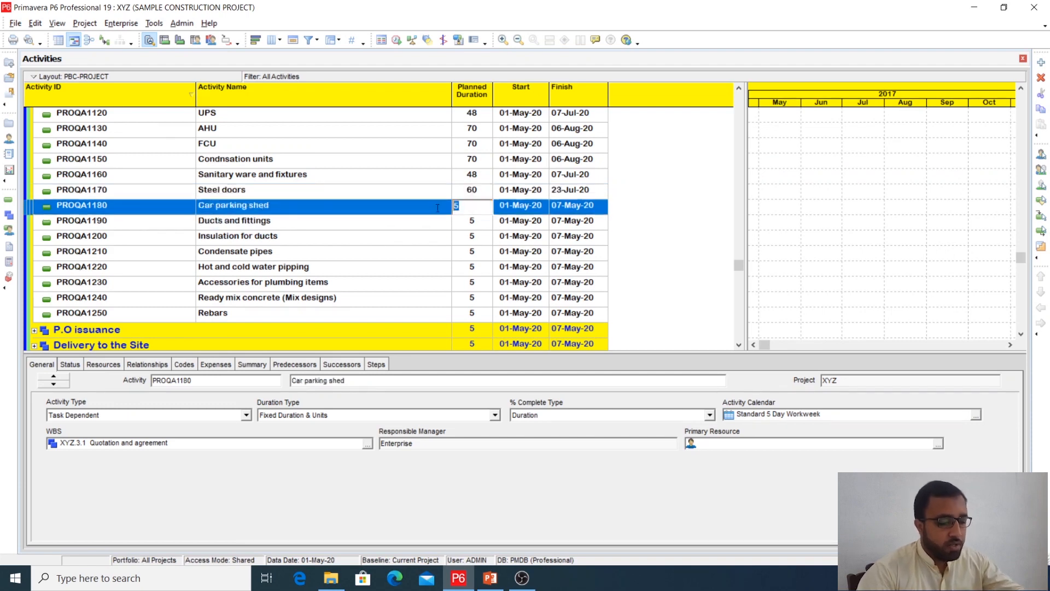
{"action": "type", "text": "90"}
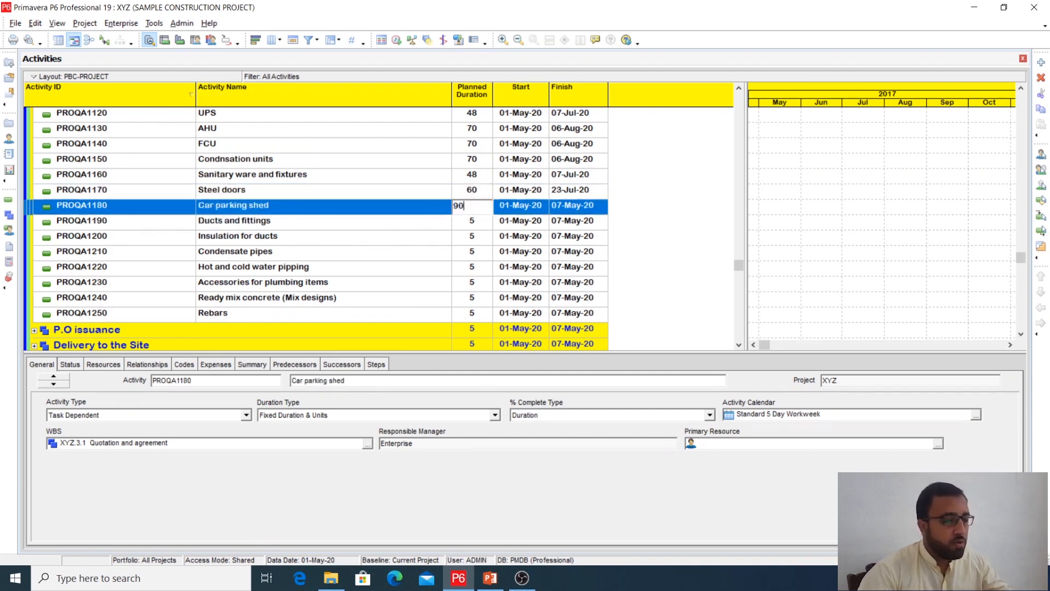
{"action": "left_click", "coordinate": [472, 226]}
{"action": "scroll", "coordinate": [473, 229], "scroll_direction": "down", "scroll_amount": 1}
{"action": "left_click", "coordinate": [472, 207]}
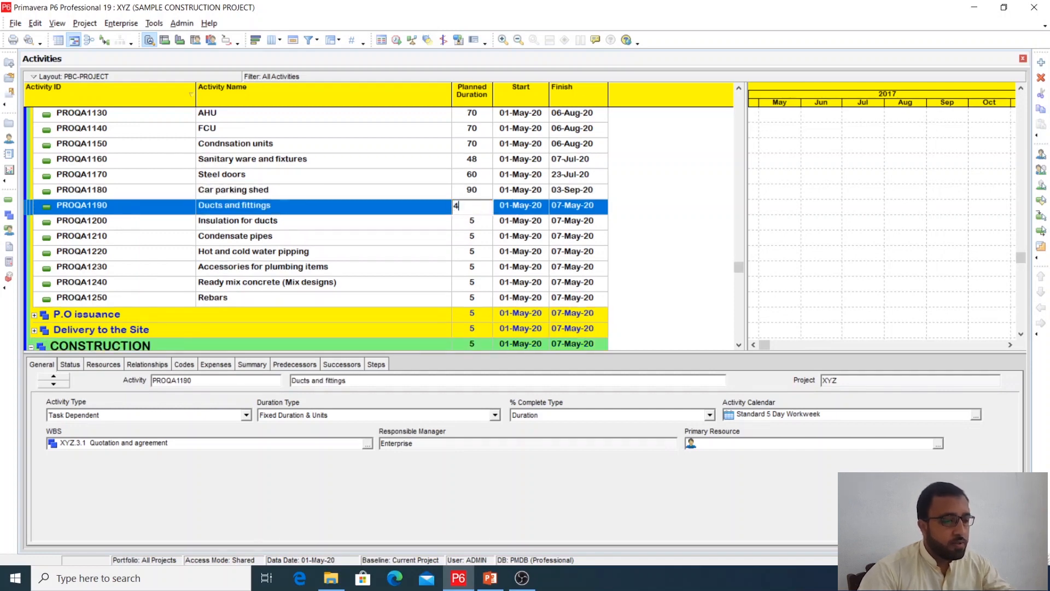
{"action": "type", "text": "45"}
- Set the planned duration of Insulation for ducts to 40 and of Condensate pipes to 28 under Quotation and agreement
{"action": "left_click", "coordinate": [472, 223]}
{"action": "left_click", "coordinate": [472, 224]}
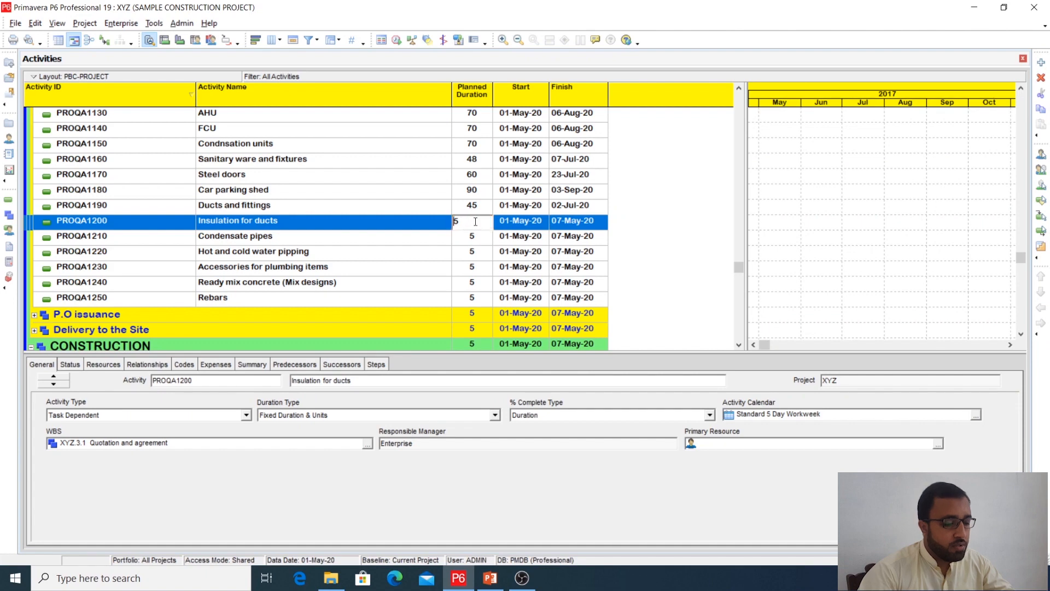
{"action": "type", "text": "40"}
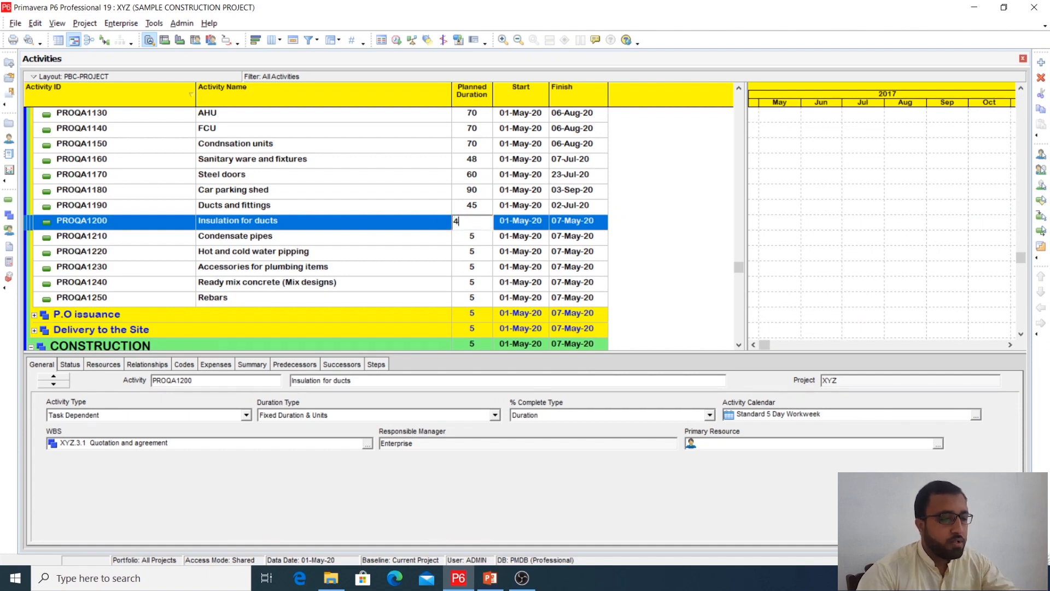
{"action": "left_click", "coordinate": [472, 240]}
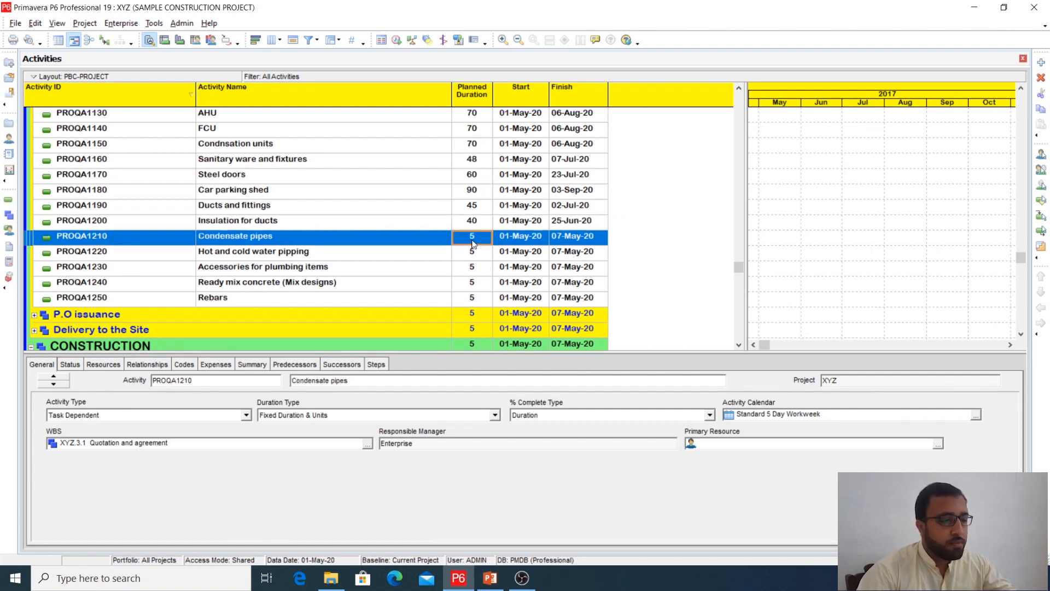
{"action": "left_click", "coordinate": [472, 225]}
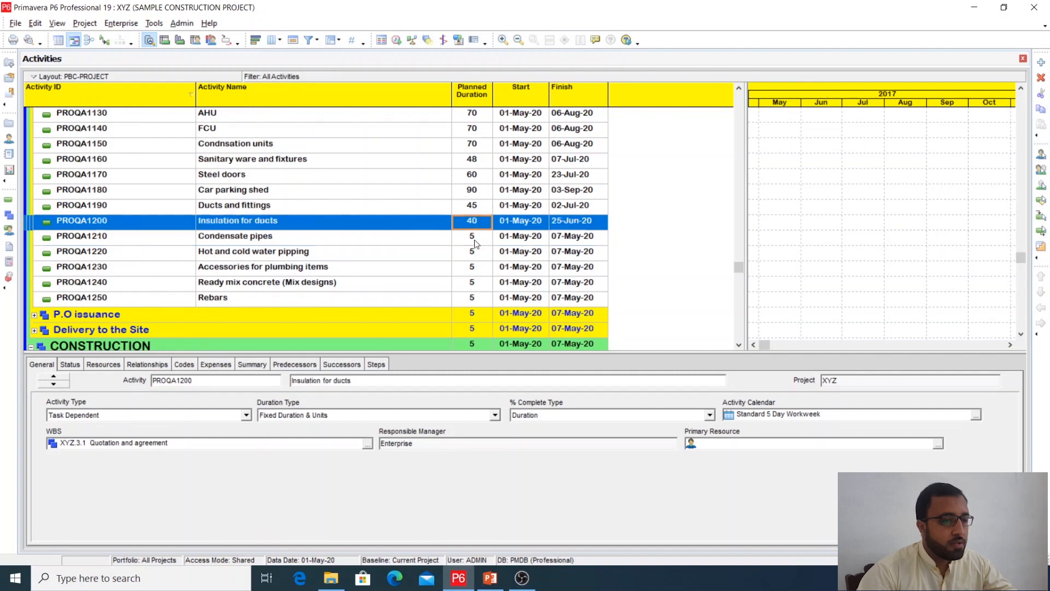
{"action": "left_click", "coordinate": [474, 239]}
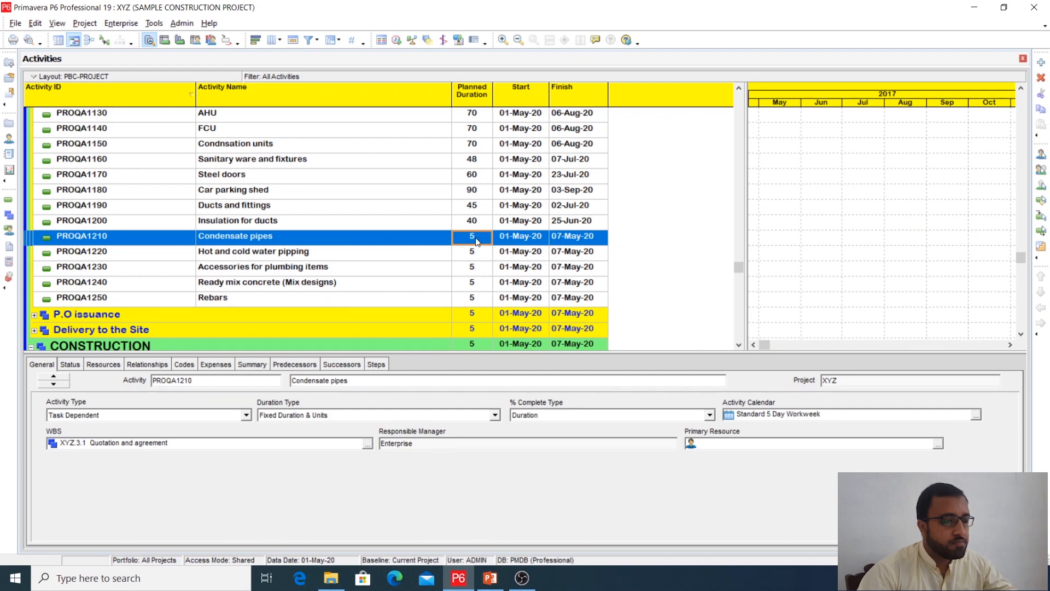
{"action": "left_click", "coordinate": [481, 227]}
{"action": "left_click", "coordinate": [482, 241]}
{"action": "left_click", "coordinate": [478, 240]}
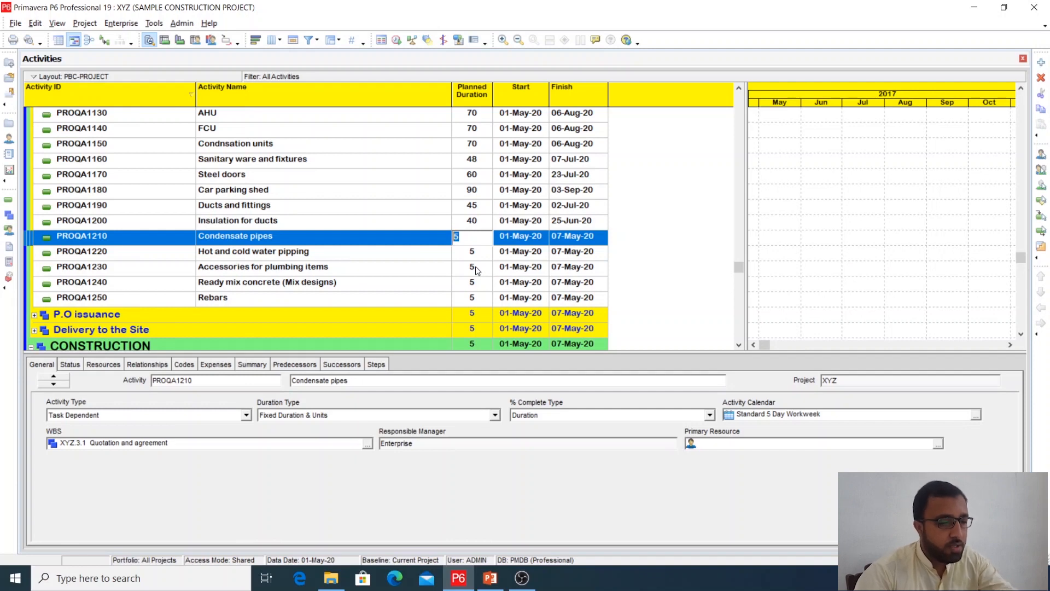
{"action": "type", "text": "28"}
- Set the planned durations of Hot and cold water pipping and Accessories for plumbing items under Quotation and agreement to 28
{"action": "left_click", "coordinate": [471, 254]}
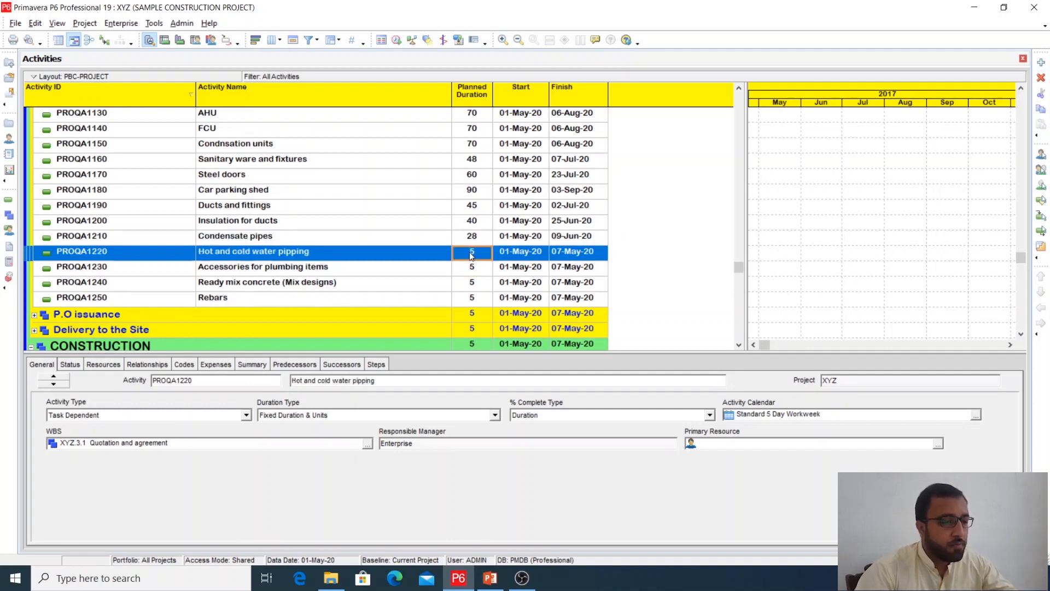
{"action": "scroll", "coordinate": [472, 254], "scroll_direction": "down", "scroll_amount": 3}
{"action": "left_click", "coordinate": [474, 208]}
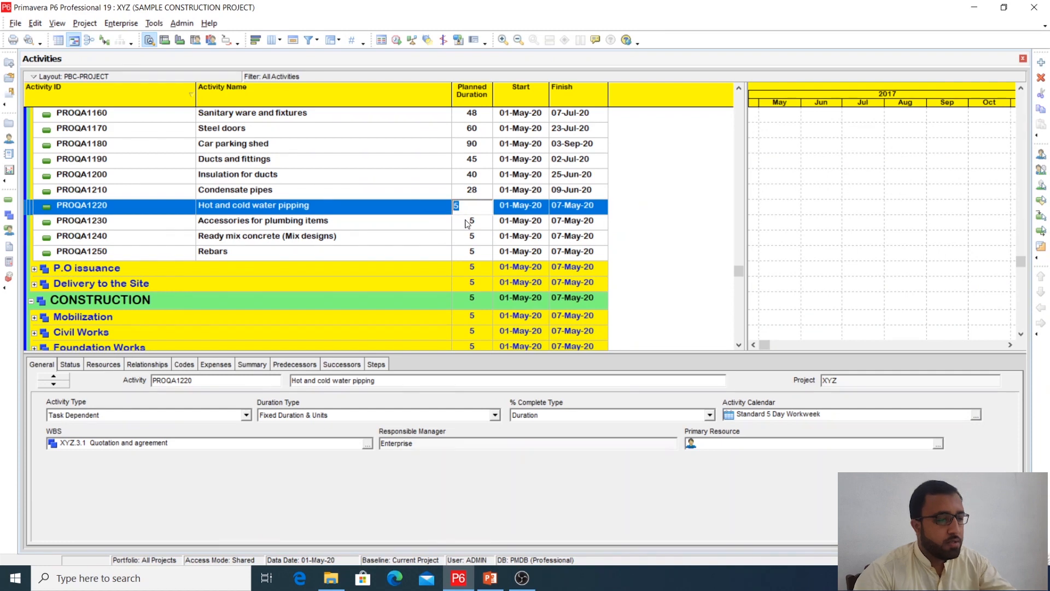
{"action": "type", "text": "28"}
{"action": "left_click", "coordinate": [463, 224]}
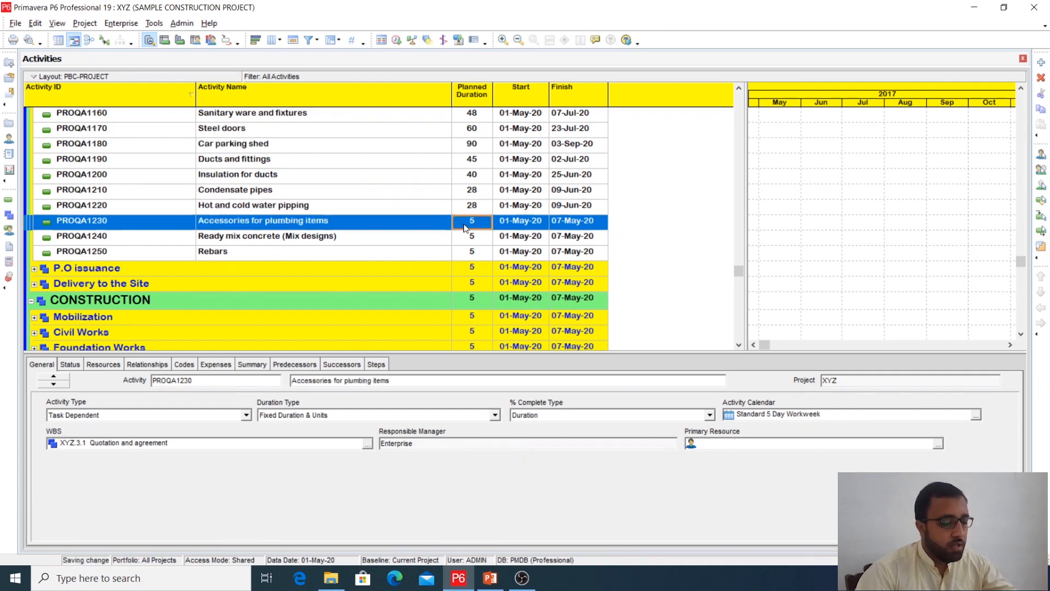
{"action": "left_click", "coordinate": [464, 225]}
{"action": "type", "text": "28"}
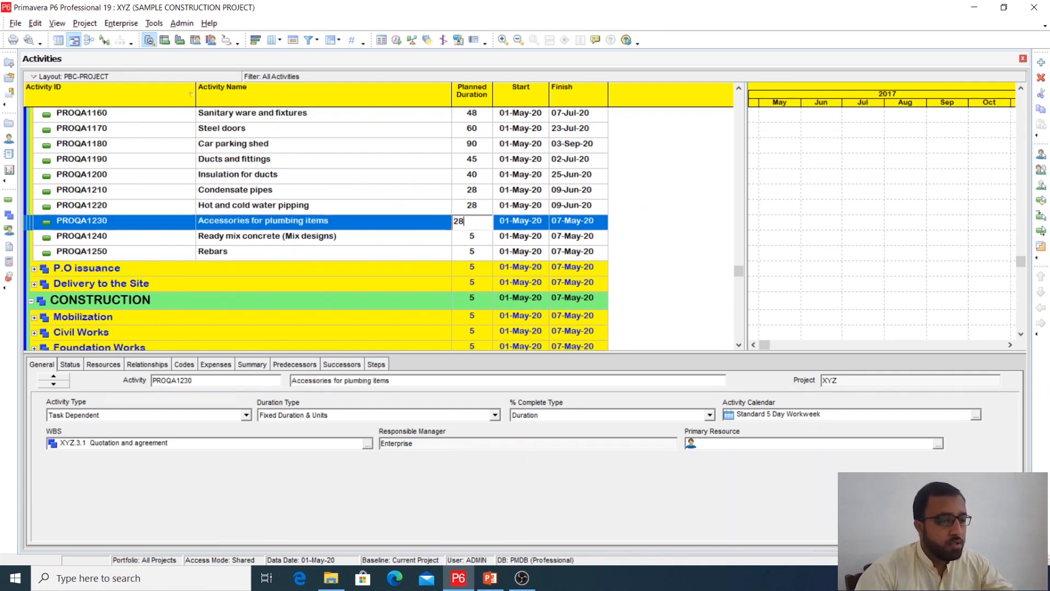
- Set the planned durations of Ready mix concrete (Mix designs) and Rebars under Quotation and agreement to 7
{"action": "left_click", "coordinate": [469, 242]}
{"action": "left_click", "coordinate": [470, 242]}
{"action": "left_click_drag", "start_coordinate": [469, 242], "coordinate": [448, 244]}
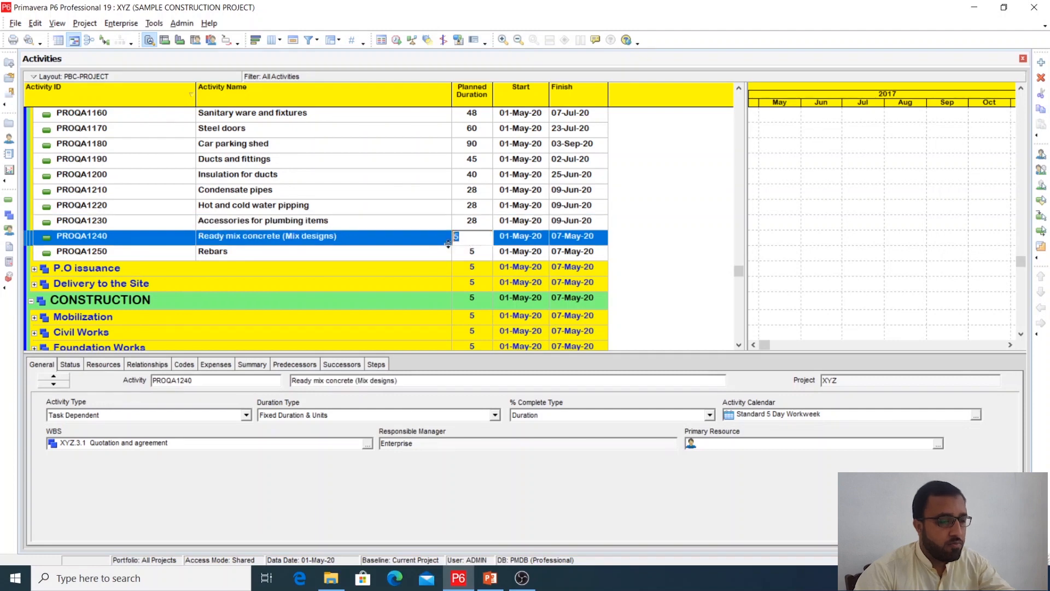
{"action": "type", "text": "7"}
{"action": "left_click", "coordinate": [469, 252]}
{"action": "left_click", "coordinate": [469, 253]}
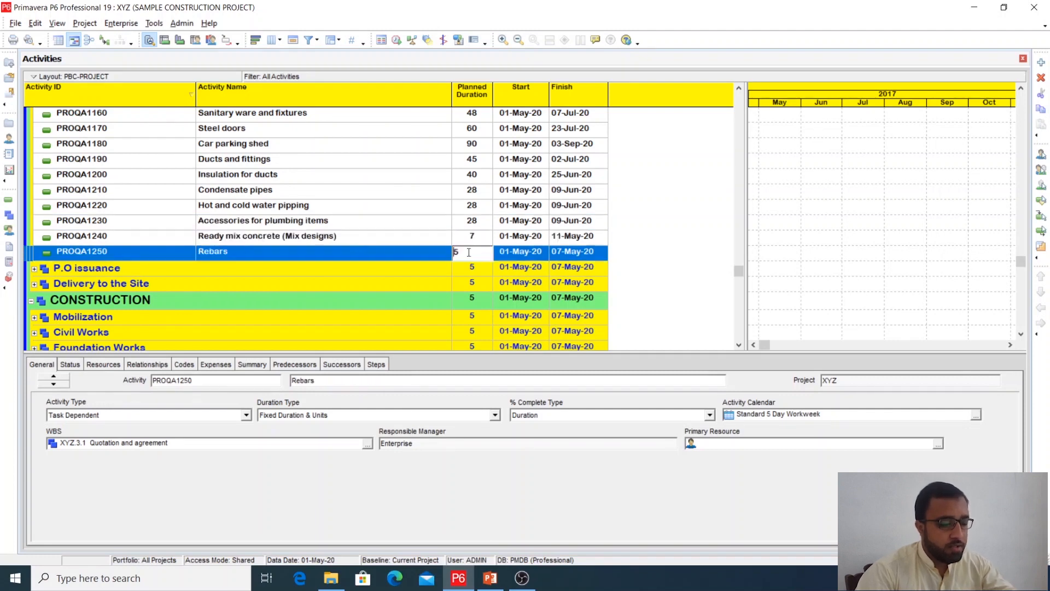
{"action": "type", "text": "7"}
{"action": "left_click", "coordinate": [436, 268]}
{"action": "scroll", "coordinate": [329, 252], "scroll_direction": "down", "scroll_amount": 2}
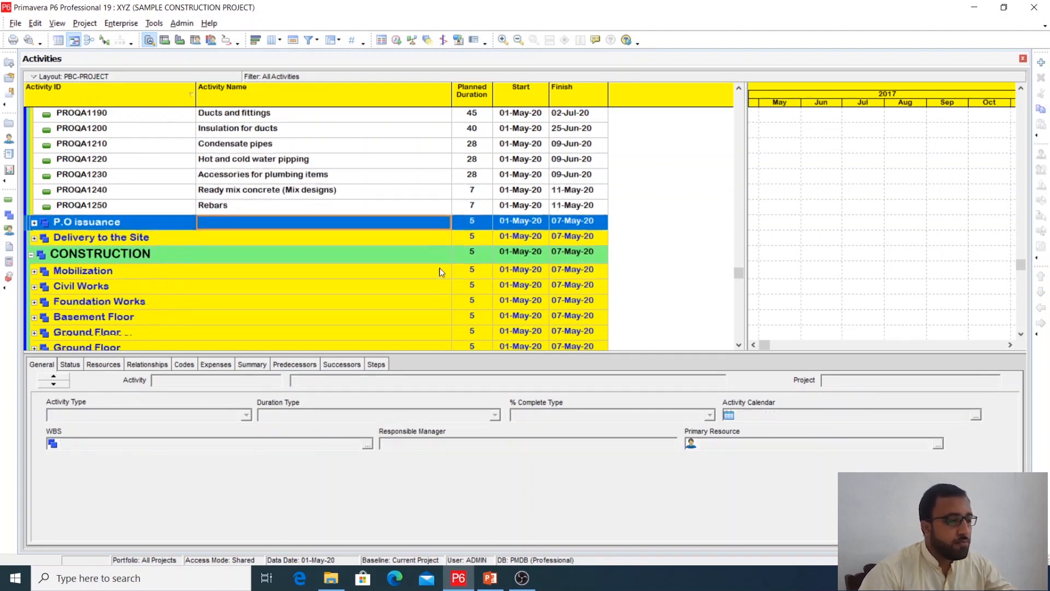
- Expand P.O issuance and set the planned duration of its Paints activity to 14
{"action": "double_click", "coordinate": [308, 211]}
{"action": "scroll", "coordinate": [349, 274], "scroll_direction": "down", "scroll_amount": 6}
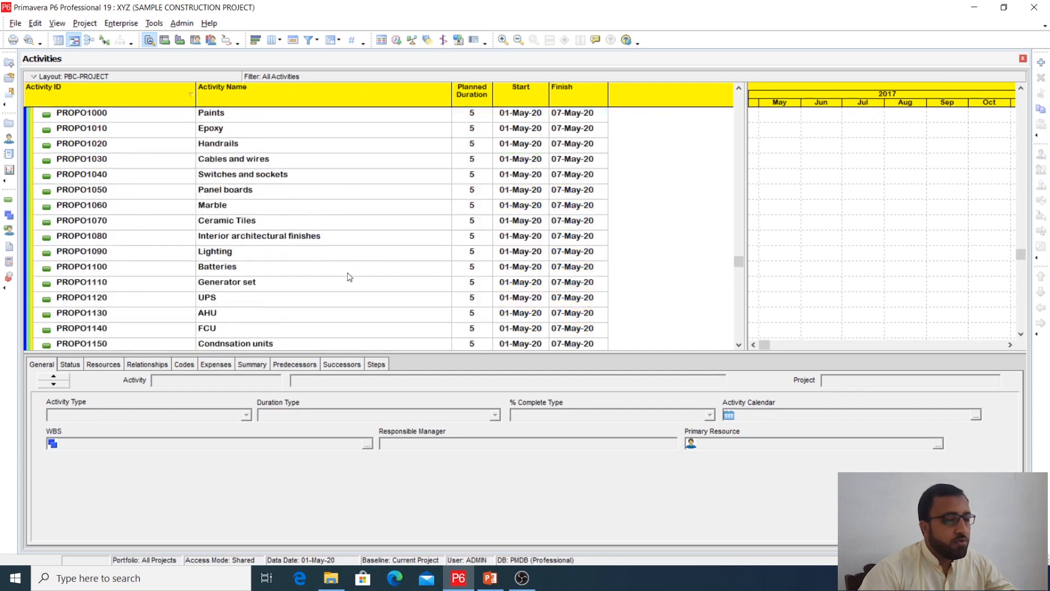
{"action": "scroll", "coordinate": [364, 289], "scroll_direction": "down", "scroll_amount": 4}
{"action": "scroll", "coordinate": [364, 288], "scroll_direction": "up", "scroll_amount": 5}
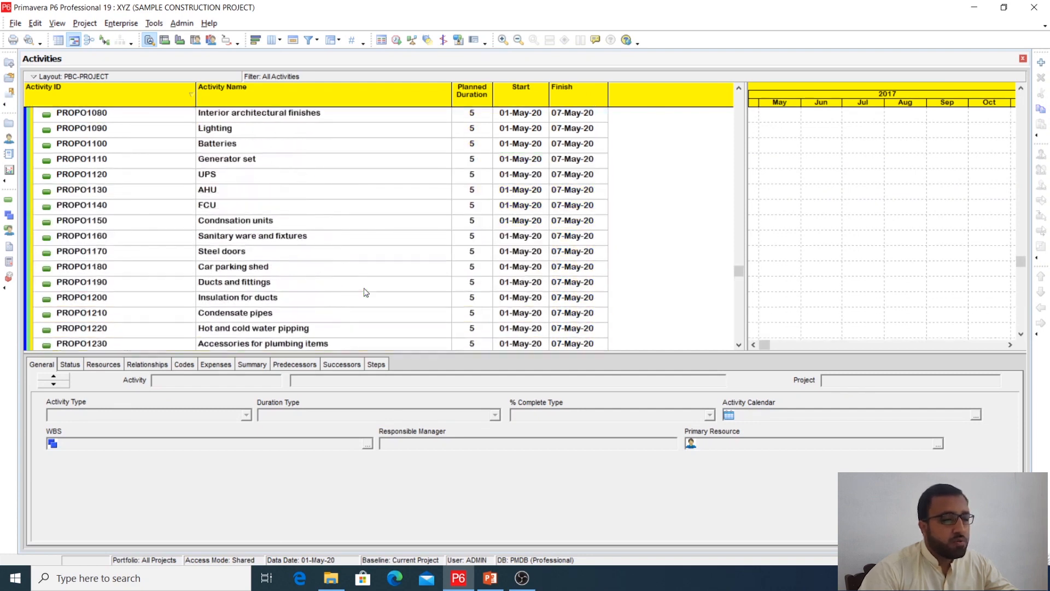
{"action": "scroll", "coordinate": [366, 292], "scroll_direction": "up", "scroll_amount": 2}
{"action": "left_click", "coordinate": [469, 184]}
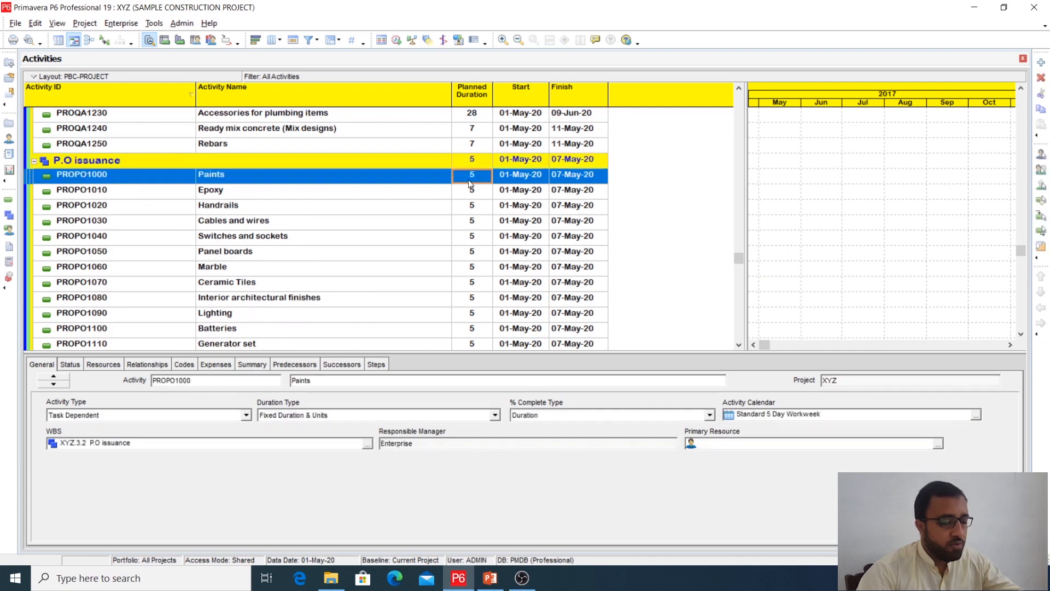
{"action": "type", "text": "14"}
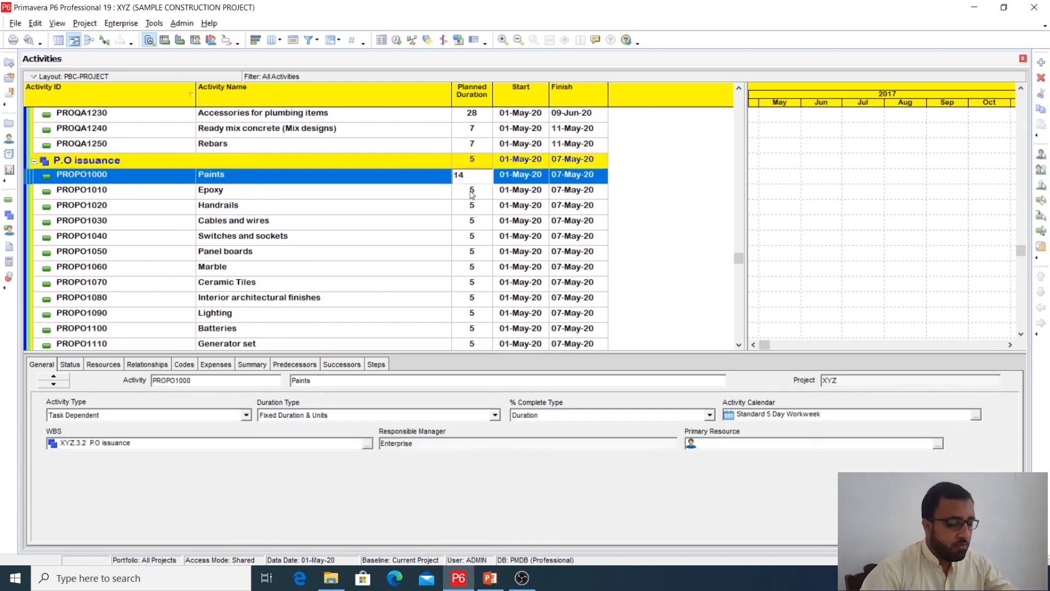
{"action": "key", "text": "Return"}
- Fill the 14-day planned duration down from Paints through Rebars for all activities under P.O issuance
{"action": "key", "text": "shift+Down"}
{"action": "key", "text": "shift+Down"}
{"action": "key", "text": "shift+Down"}
{"action": "key", "text": "shift+Down"}
{"action": "key", "text": "shift+Down"}
{"action": "key", "text": "shift+Down"}
{"action": "key", "text": "shift+Down"}
{"action": "key", "text": "shift+Down"}
{"action": "key", "text": "shift+Down"}
{"action": "key", "text": "shift+Down"}
{"action": "key", "text": "shift+Down"}
{"action": "key", "text": "shift+Down"}
{"action": "key", "text": "shift+Down"}
{"action": "key", "text": "shift+Down"}
{"action": "key", "text": "shift+Down"}
{"action": "key", "text": "shift+Down"}
{"action": "key", "text": "shift+Down"}
{"action": "key", "text": "shift+Down"}
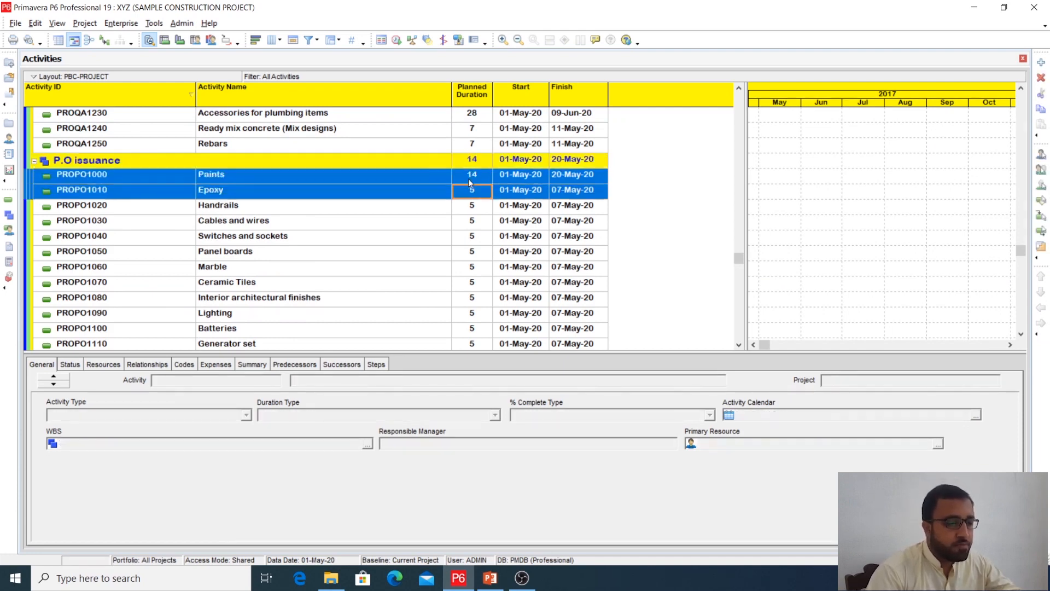
{"action": "key", "text": "shift+Down"}
{"action": "key", "text": "shift+Down"}
{"action": "key", "text": "shift+Down"}
{"action": "key", "text": "shift+Down"}
{"action": "key", "text": "shift+Down"}
{"action": "key", "text": "shift+Down"}
{"action": "key", "text": "shift+Down"}
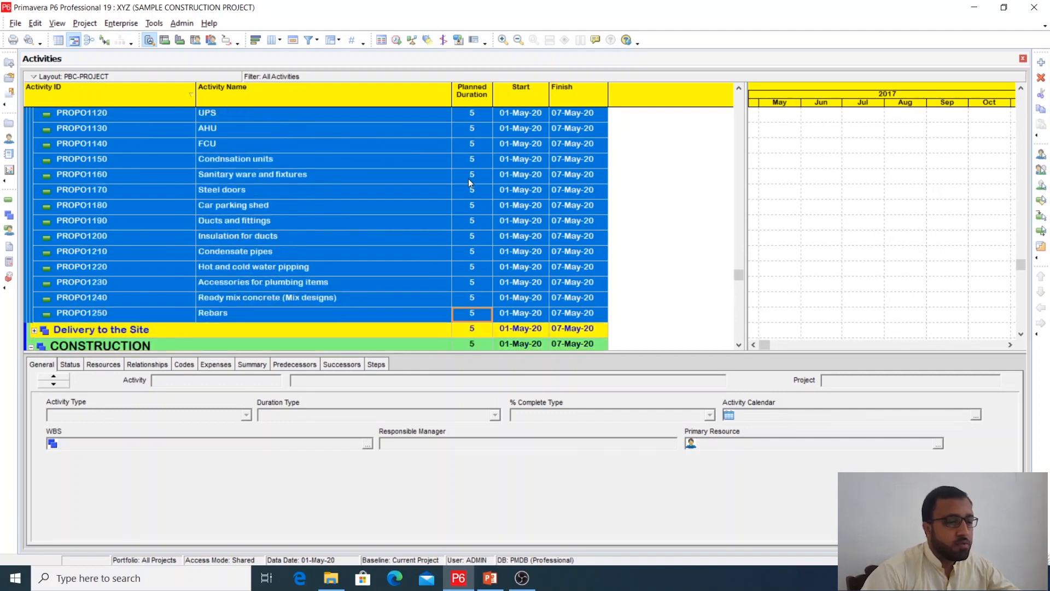
{"action": "right_click", "coordinate": [468, 178]}
{"action": "left_click", "coordinate": [500, 245]}
- Expand Delivery to the Site and set the planned duration of its Paints activity to 7
{"action": "scroll", "coordinate": [438, 274], "scroll_direction": "down", "scroll_amount": 7}
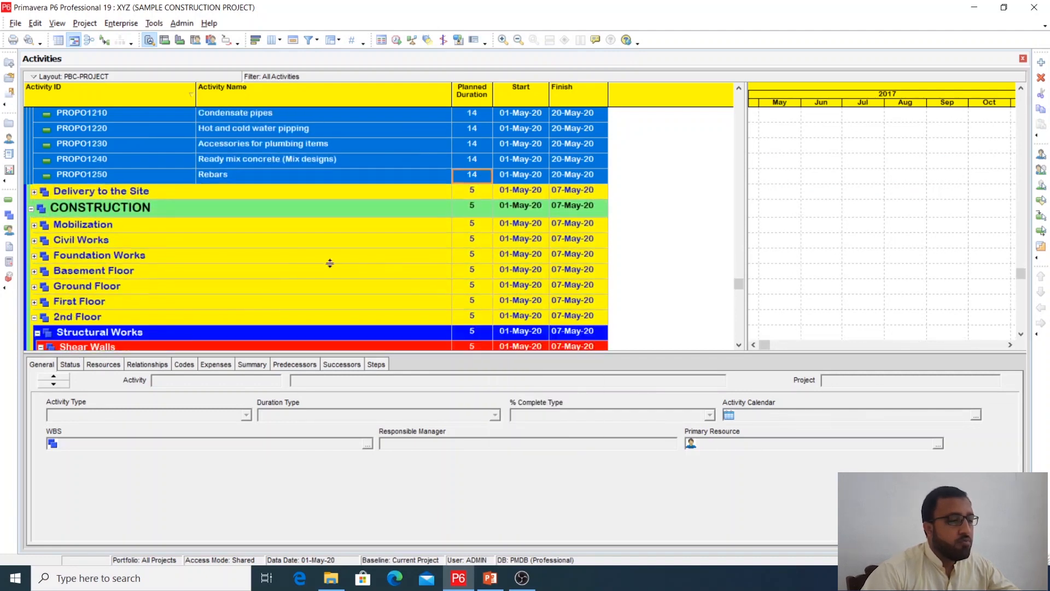
{"action": "double_click", "coordinate": [202, 195]}
{"action": "left_click", "coordinate": [472, 131]}
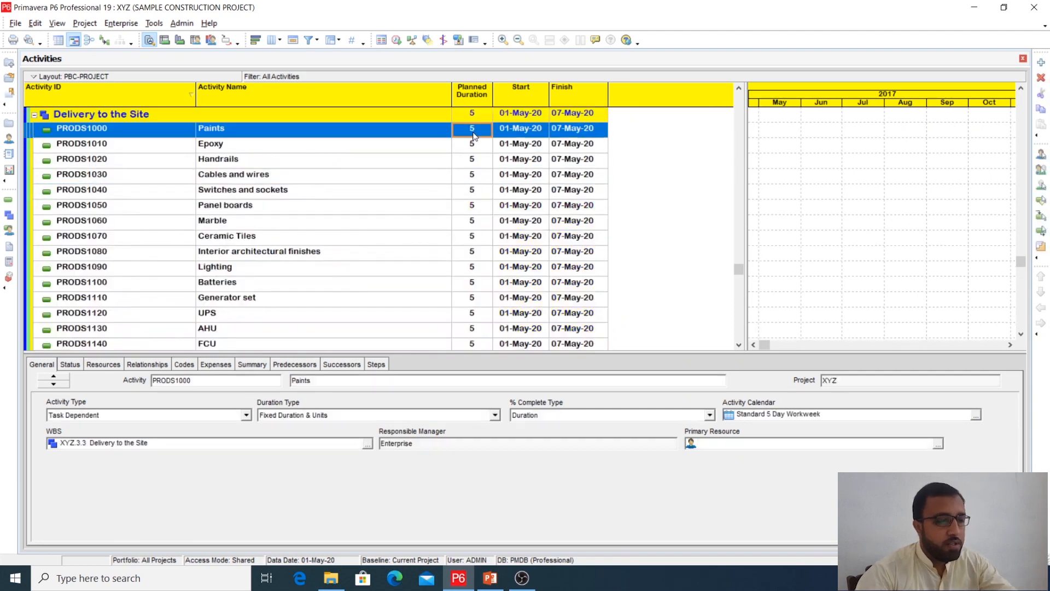
{"action": "type", "text": "7"}
{"action": "left_click", "coordinate": [475, 160]}
{"action": "left_click", "coordinate": [472, 134]}
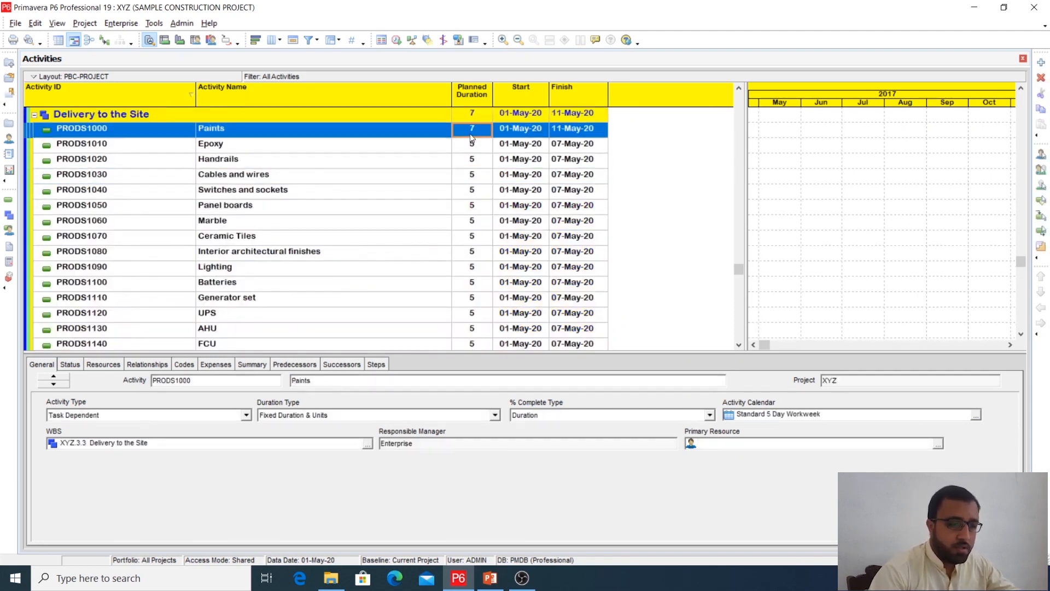
- Fill the 7-day planned duration down from Paints through Rebars for all activities under Delivery to the Site
{"action": "key", "text": "shift+Down"}
{"action": "key", "text": "shift+Down"}
{"action": "key", "text": "shift+Down"}
{"action": "key", "text": "shift+Down"}
{"action": "key", "text": "shift+Down"}
{"action": "key", "text": "shift+Down"}
{"action": "key", "text": "shift+Down"}
{"action": "key", "text": "shift+Down"}
{"action": "key", "text": "shift+Down"}
{"action": "key", "text": "shift+Down"}
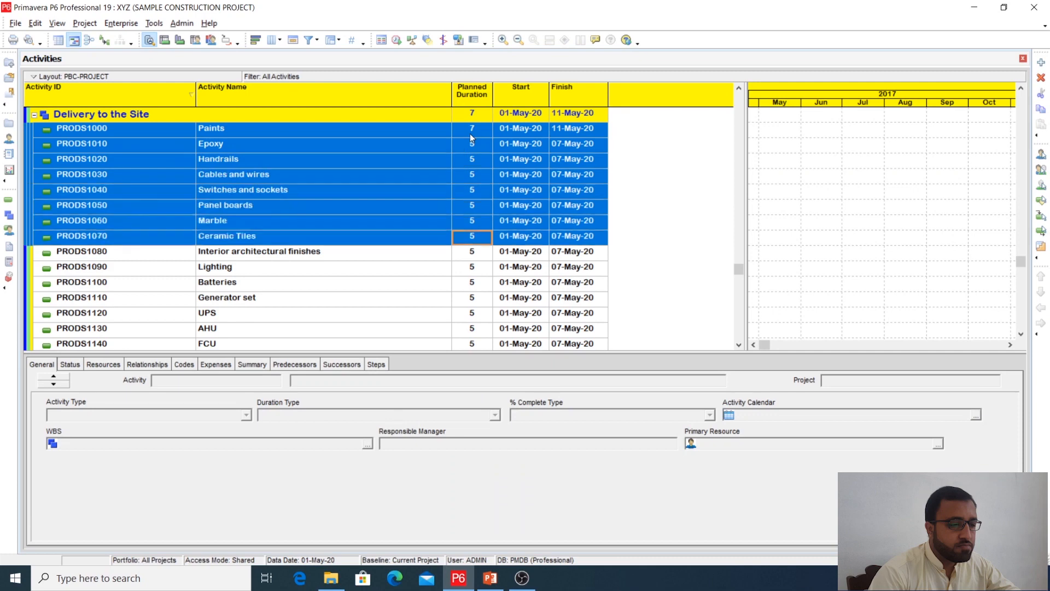
{"action": "key", "text": "shift+Down"}
{"action": "key", "text": "shift+Down"}
{"action": "key", "text": "shift+Down"}
{"action": "key", "text": "shift+Down"}
{"action": "key", "text": "shift+Down"}
{"action": "key", "text": "shift+Down"}
{"action": "key", "text": "shift+Down"}
{"action": "key", "text": "shift+Down"}
{"action": "key", "text": "shift+Down"}
{"action": "key", "text": "shift+Down"}
{"action": "key", "text": "shift+Down"}
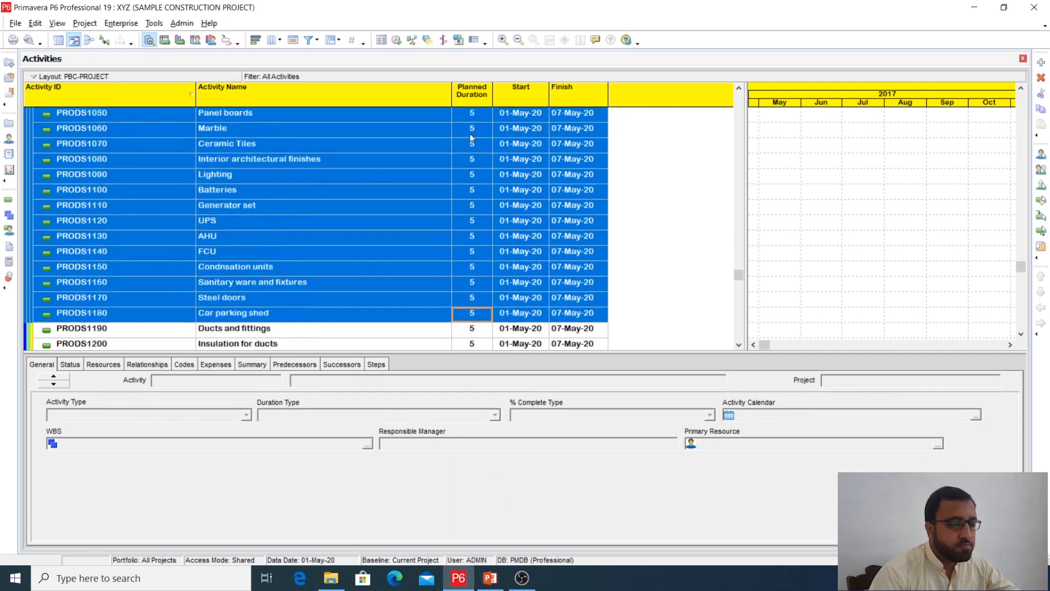
{"action": "key", "text": "shift+Down"}
{"action": "key", "text": "shift+Down"}
{"action": "key", "text": "shift+Down"}
{"action": "key", "text": "shift+Down"}
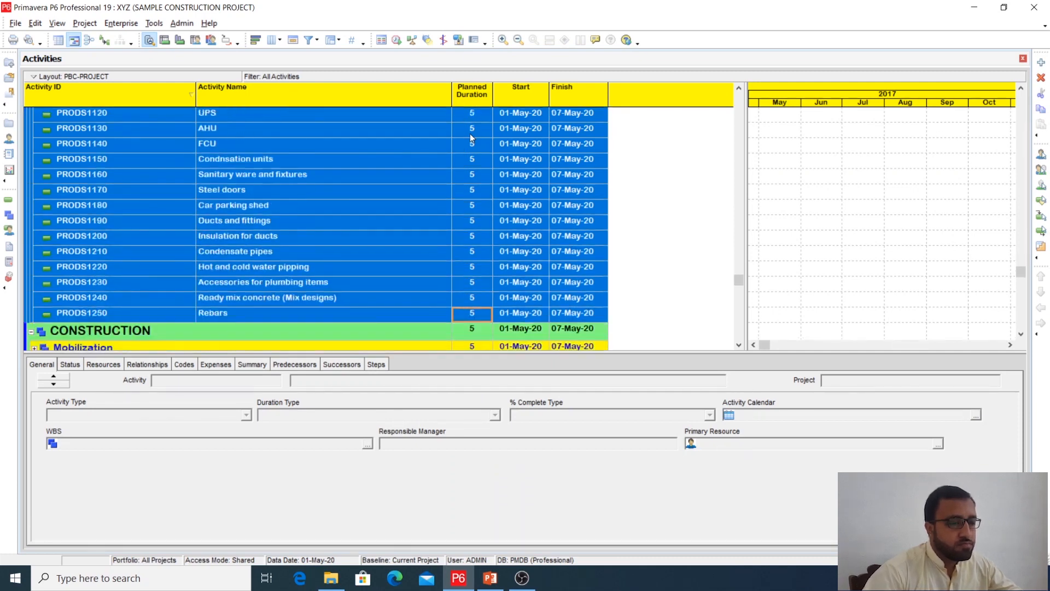
{"action": "right_click", "coordinate": [471, 136]}
{"action": "left_click", "coordinate": [487, 188]}
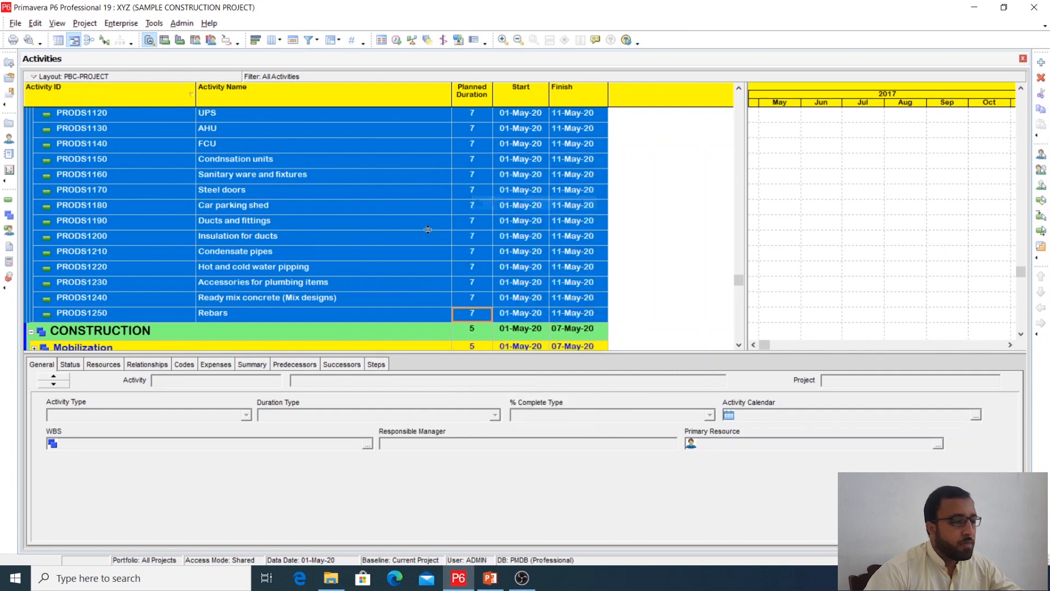
- Expand Mobilization, enlarge the activity table slightly, and set the planned duration of Site mobilization and establish temporary facilities to 21
{"action": "scroll", "coordinate": [336, 254], "scroll_direction": "down", "scroll_amount": 2}
{"action": "scroll", "coordinate": [176, 257], "scroll_direction": "down", "scroll_amount": 1}
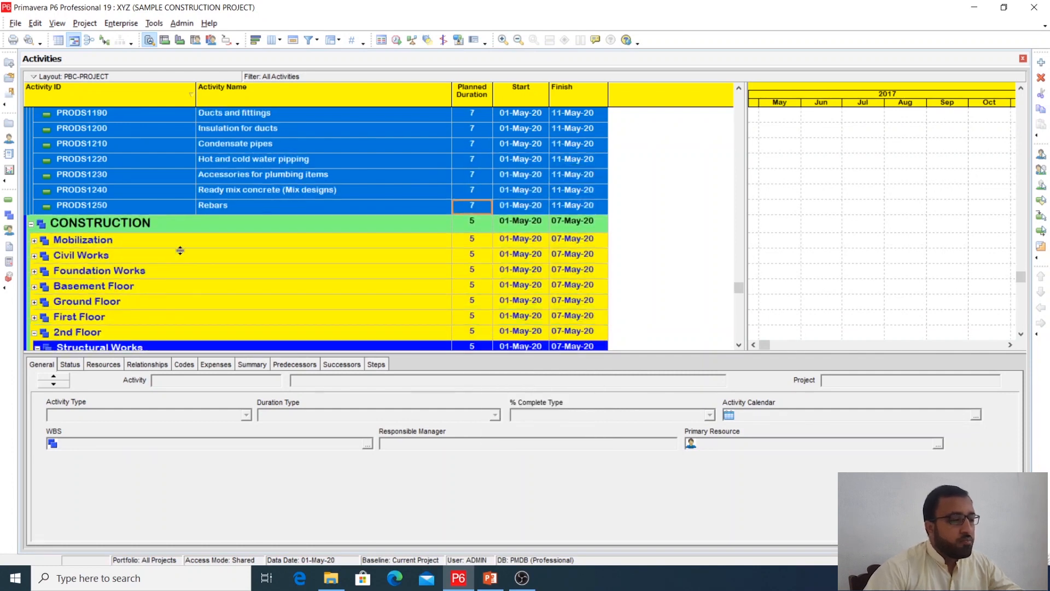
{"action": "double_click", "coordinate": [182, 246]}
{"action": "scroll", "coordinate": [183, 246], "scroll_direction": "down", "scroll_amount": 1}
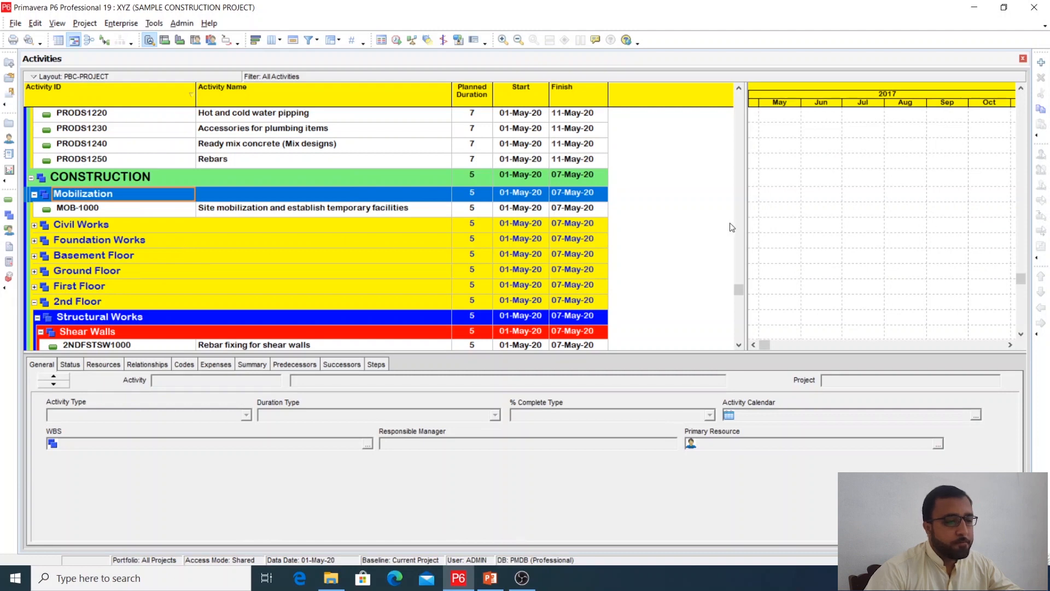
{"action": "left_click_drag", "start_coordinate": [746, 213], "coordinate": [741, 212]}
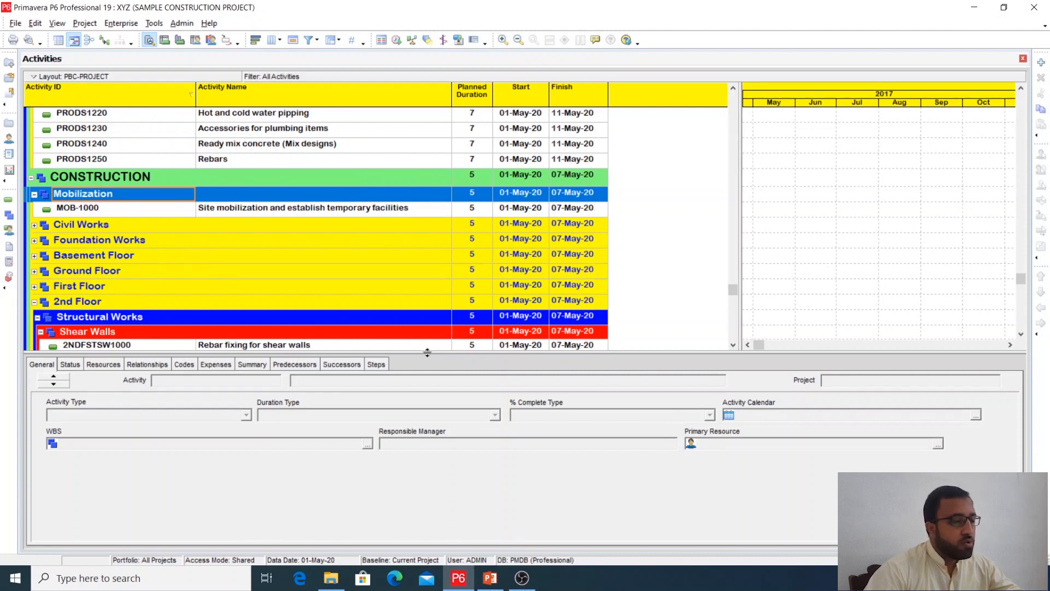
{"action": "left_click_drag", "start_coordinate": [428, 353], "coordinate": [423, 374]}
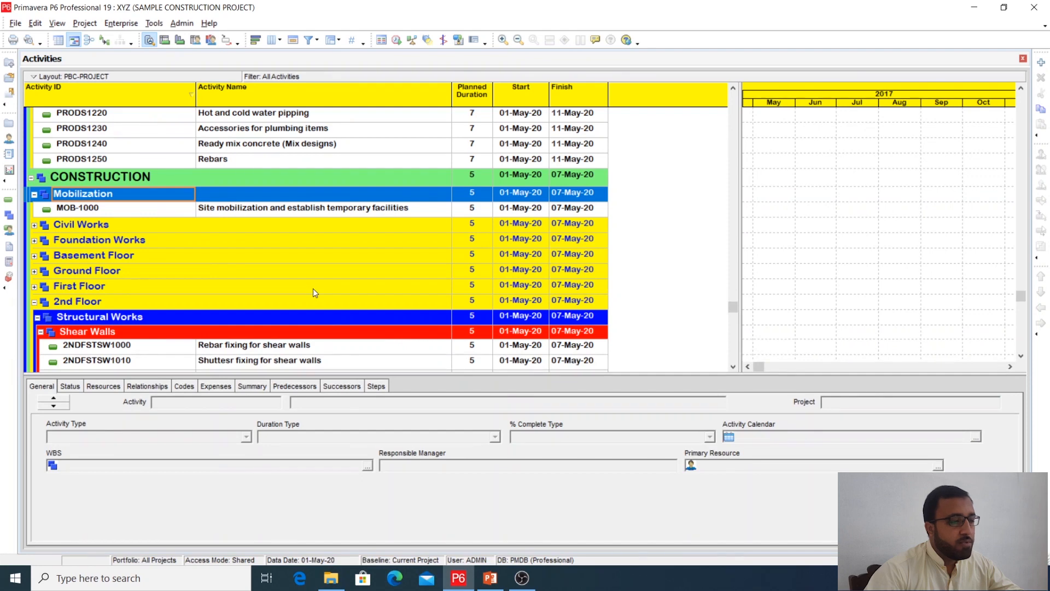
{"action": "left_click", "coordinate": [474, 209]}
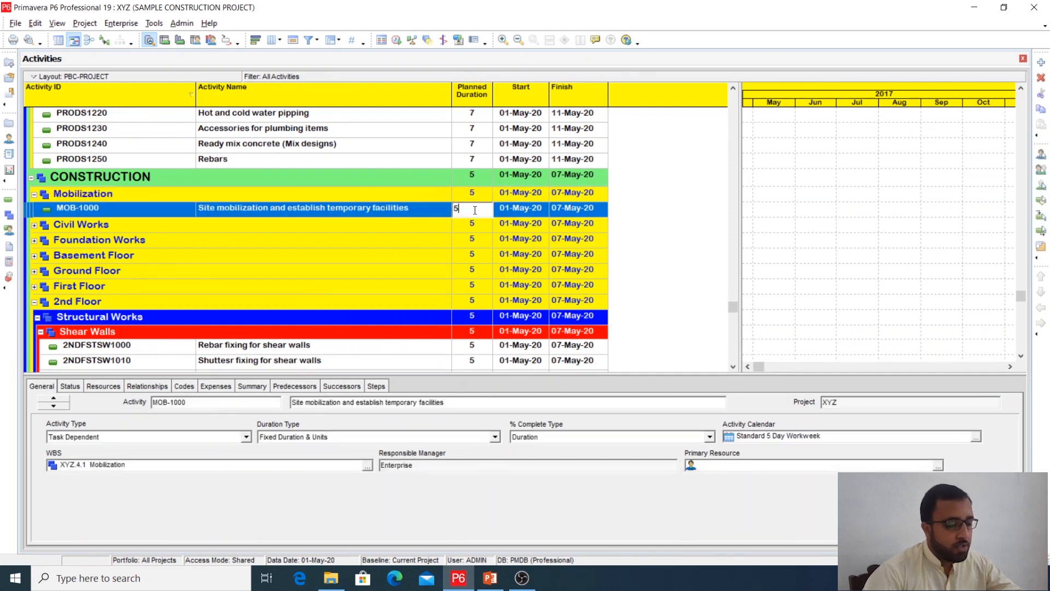
{"action": "key", "text": "BackSpace"}
{"action": "type", "text": "21"}
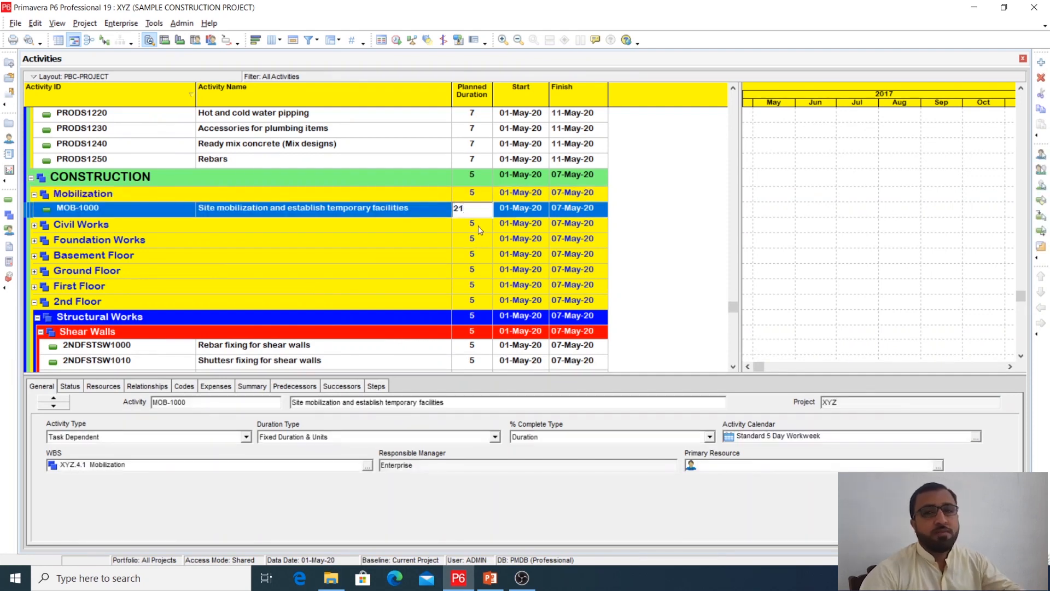
{"action": "left_click", "coordinate": [479, 230]}
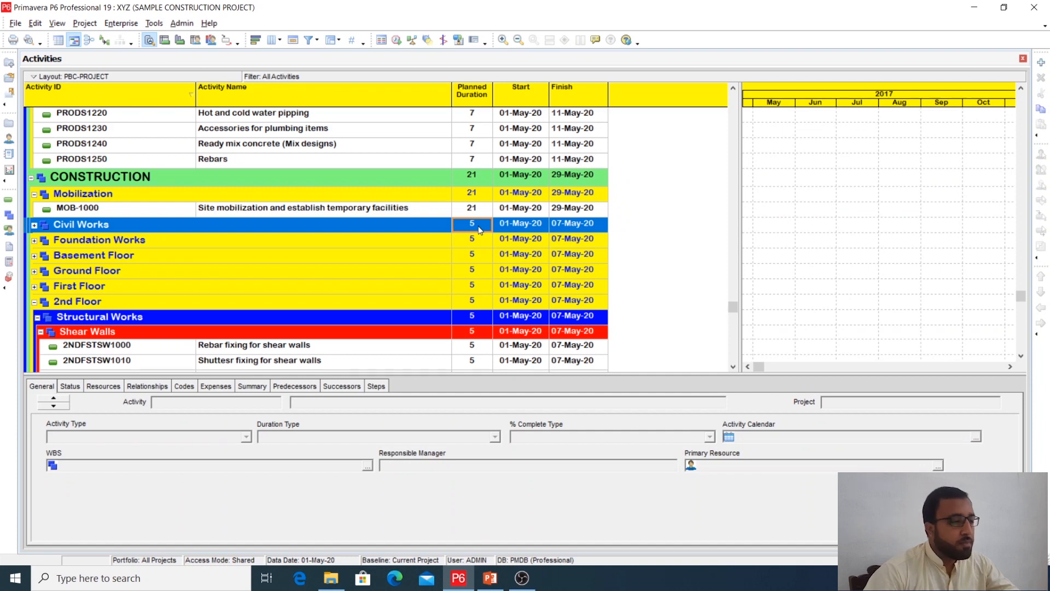
- Expand Civil Works and set the planned duration of Site survey and site clearance to 7 and of Excavation works to 14
{"action": "double_click", "coordinate": [261, 229]}
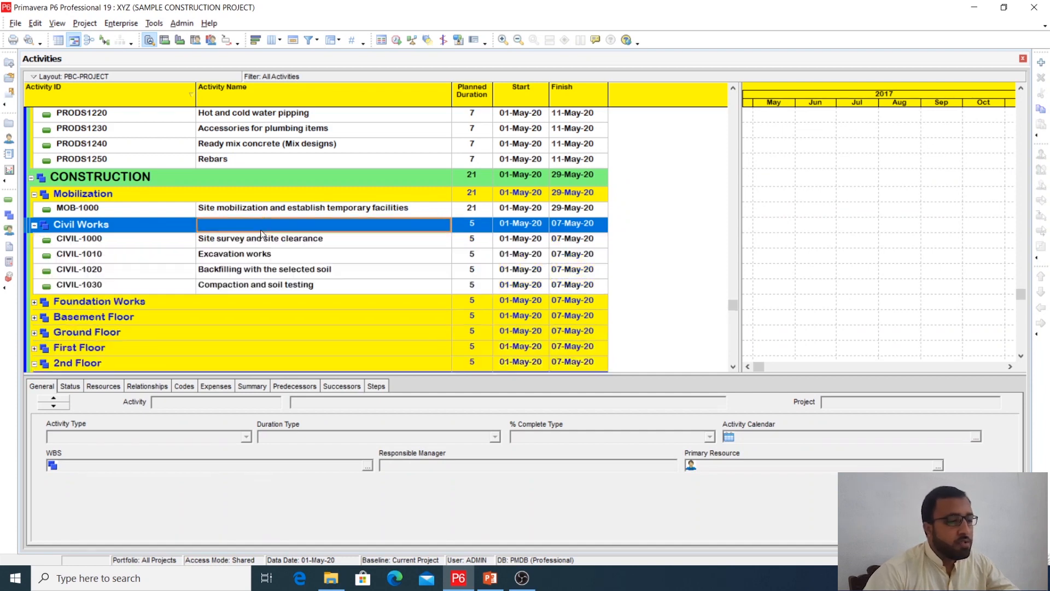
{"action": "scroll", "coordinate": [261, 234], "scroll_direction": "down", "scroll_amount": 1}
{"action": "left_click", "coordinate": [462, 194]}
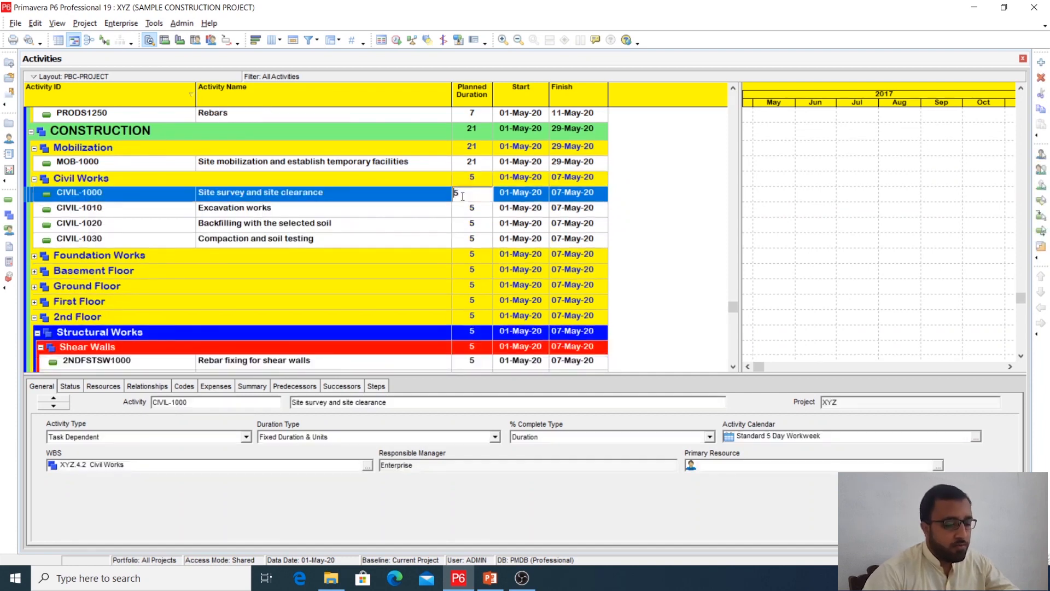
{"action": "double_click", "coordinate": [462, 194]}
{"action": "type", "text": "7"}
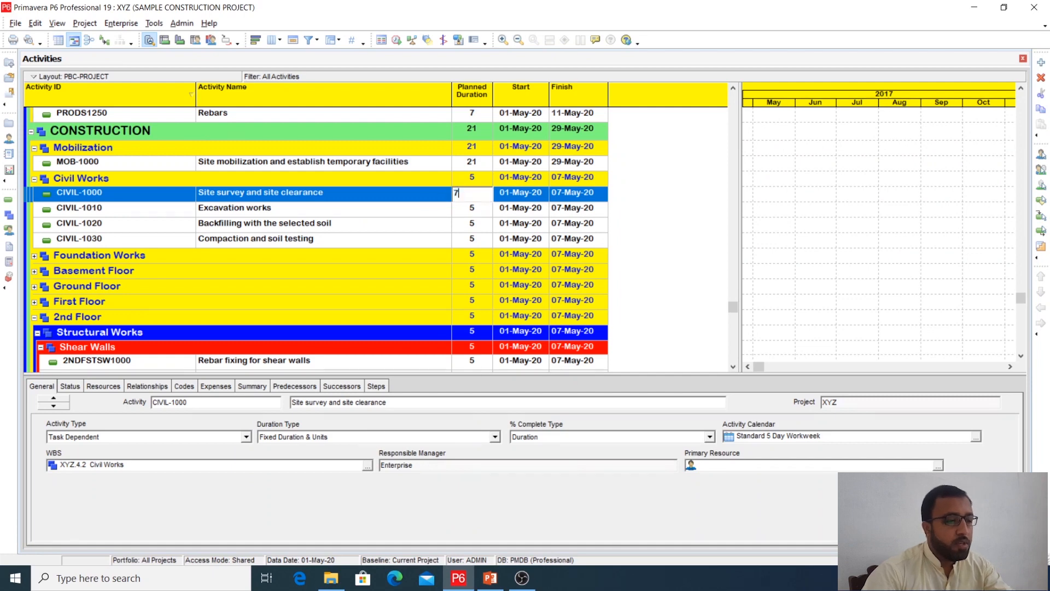
{"action": "left_click", "coordinate": [476, 208]}
{"action": "double_click", "coordinate": [475, 208]}
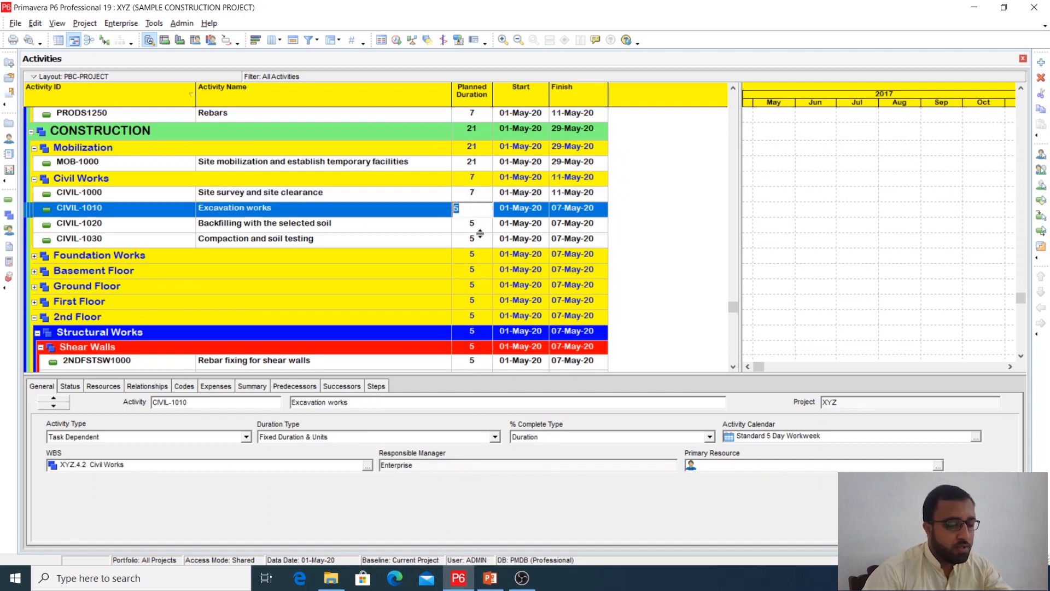
{"action": "type", "text": "14"}
{"action": "left_click", "coordinate": [483, 246]}
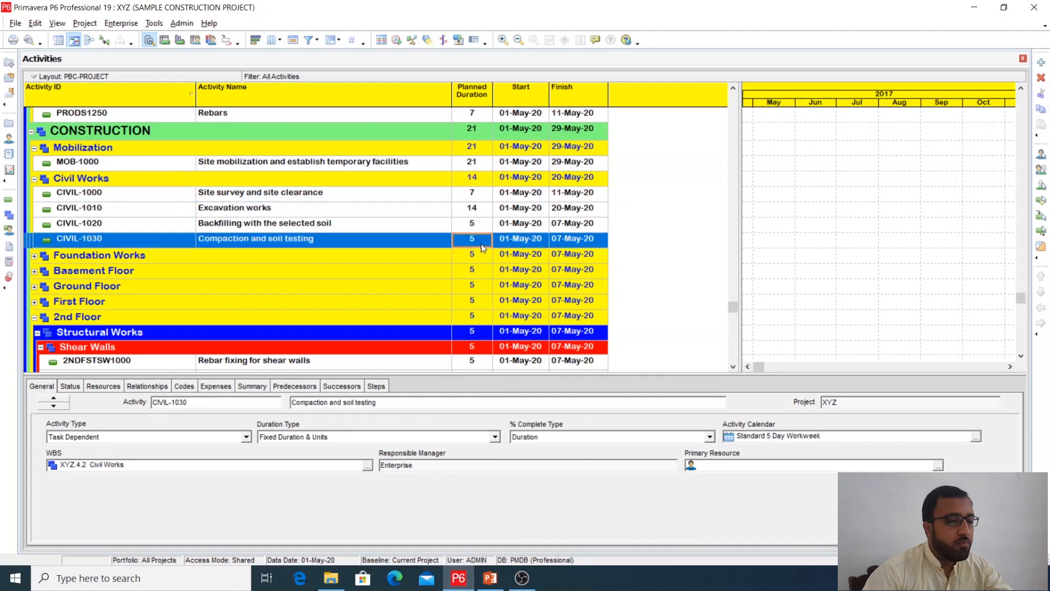
- Keep the planned duration of Backfilling with the selected soil at 5 and set Compaction and soil testing to 6 under Civil Works
{"action": "left_click", "coordinate": [473, 225]}
{"action": "double_click", "coordinate": [474, 226]}
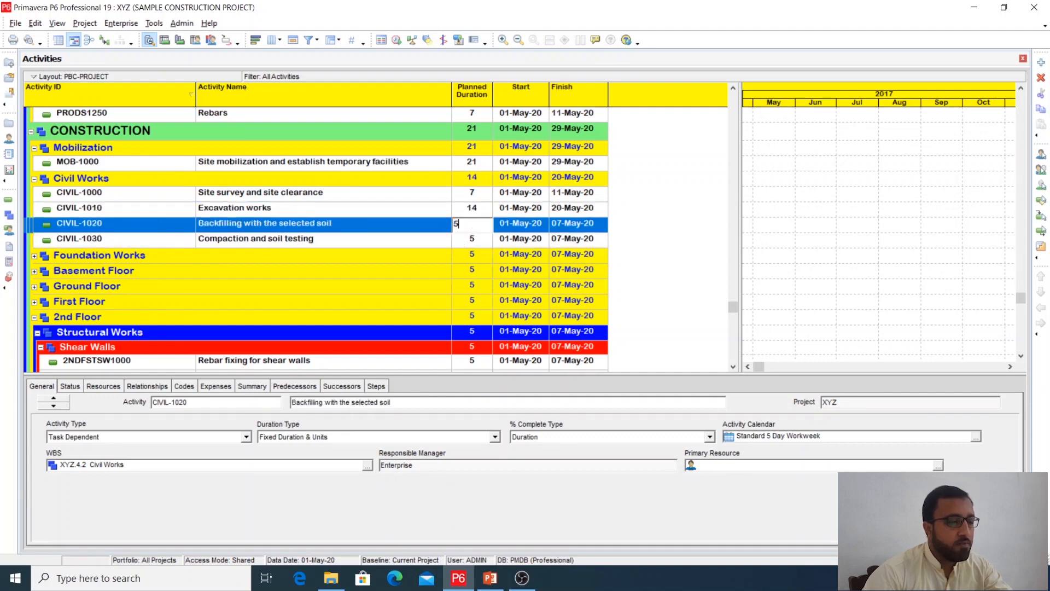
{"action": "left_click", "coordinate": [470, 240]}
{"action": "double_click", "coordinate": [466, 239]}
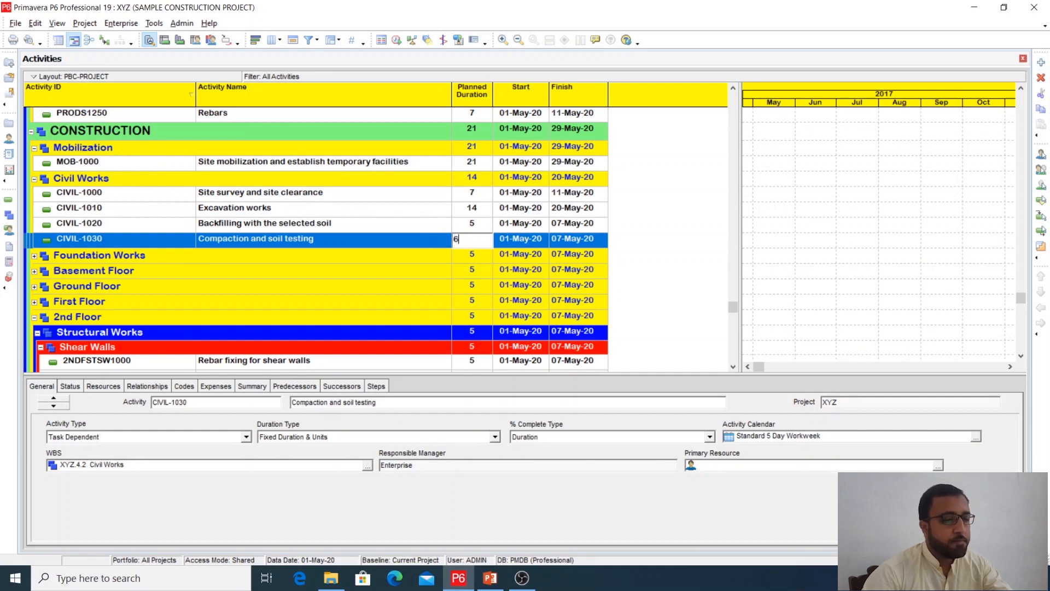
{"action": "type", "text": "6"}
{"action": "key", "text": "Return"}
- Expand Foundation Works and set the planned duration of Lean concreting to 1 and of Curing to 7
{"action": "scroll", "coordinate": [429, 241], "scroll_direction": "down", "scroll_amount": 2}
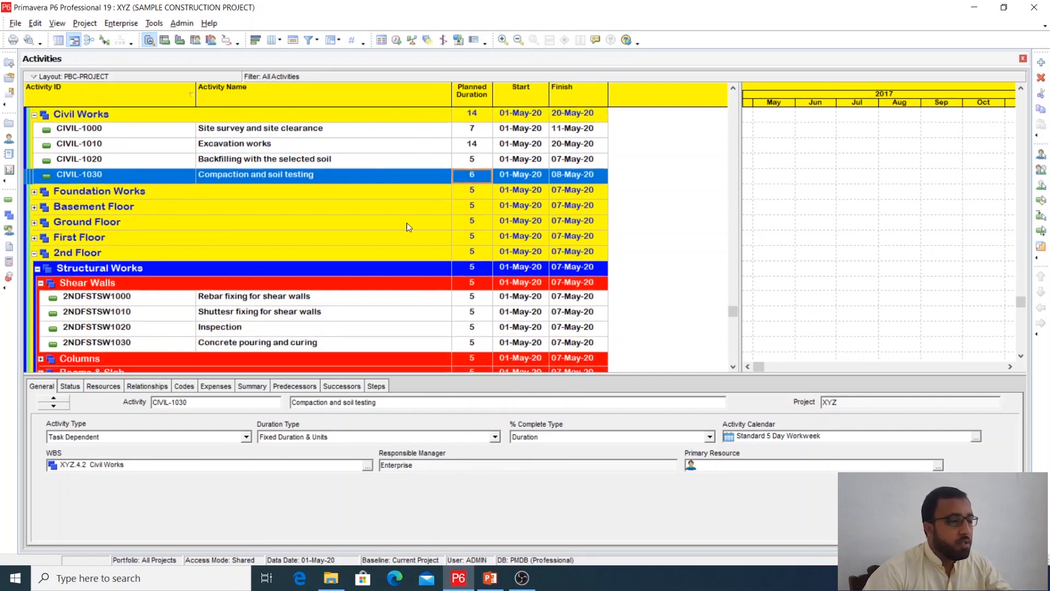
{"action": "double_click", "coordinate": [322, 194]}
{"action": "left_click", "coordinate": [471, 208]}
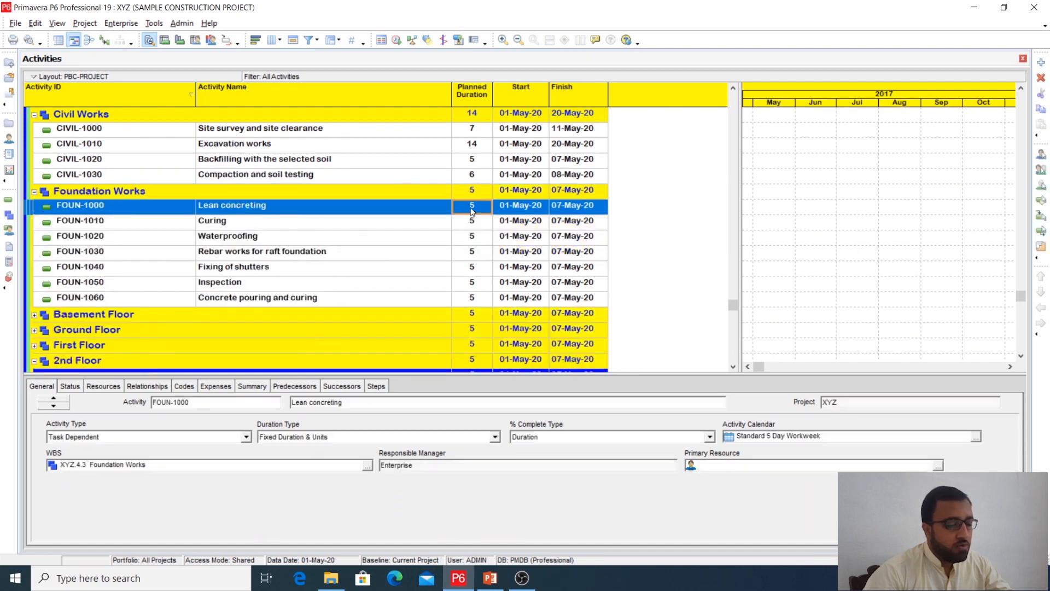
{"action": "left_click", "coordinate": [472, 208]}
{"action": "type", "text": "1"}
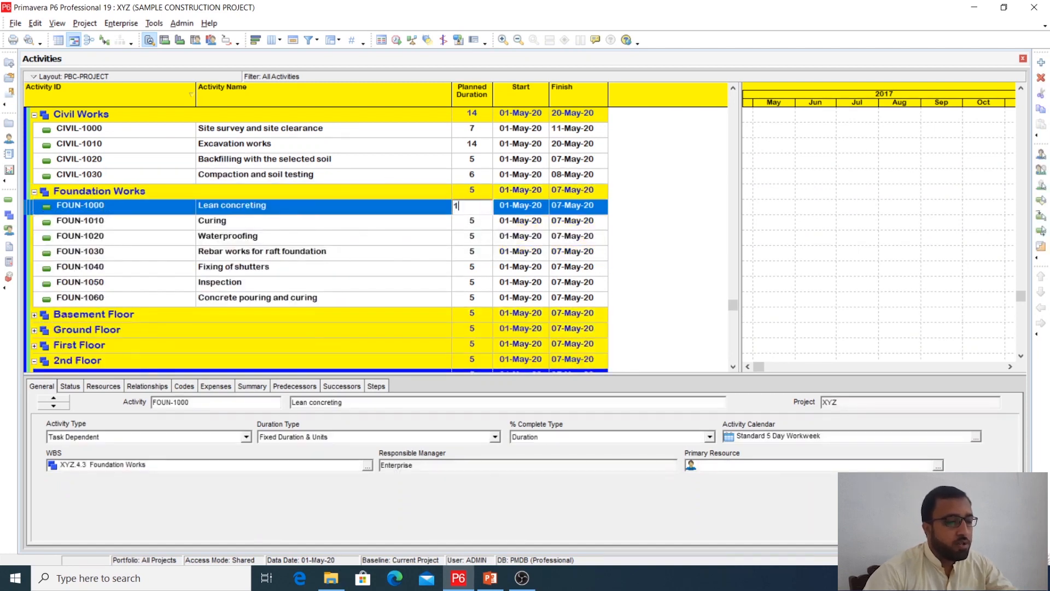
{"action": "left_click", "coordinate": [472, 222]}
{"action": "left_click", "coordinate": [472, 222]}
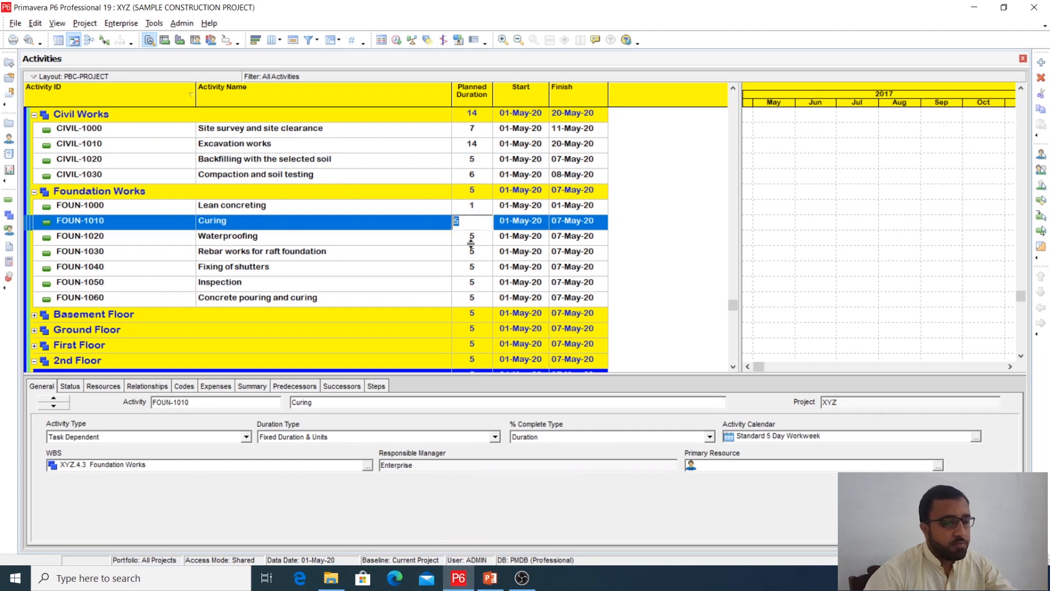
{"action": "type", "text": "7"}
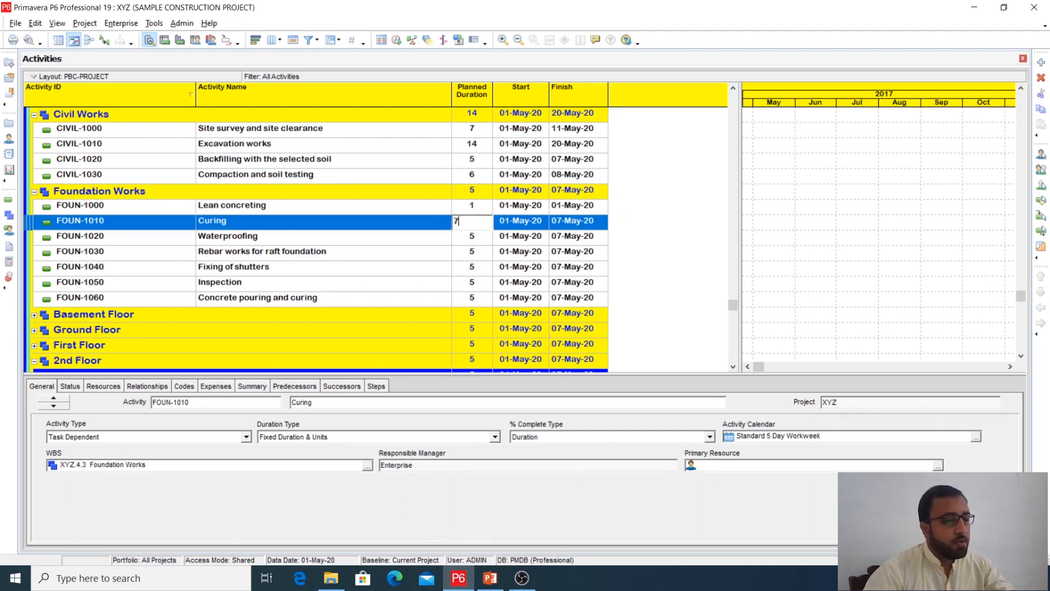
- Set the planned duration of Waterproofing to 2 and of Rebar works for raft foundation to 7 under Foundation Works
{"action": "left_click", "coordinate": [479, 239]}
{"action": "left_click", "coordinate": [479, 239]}
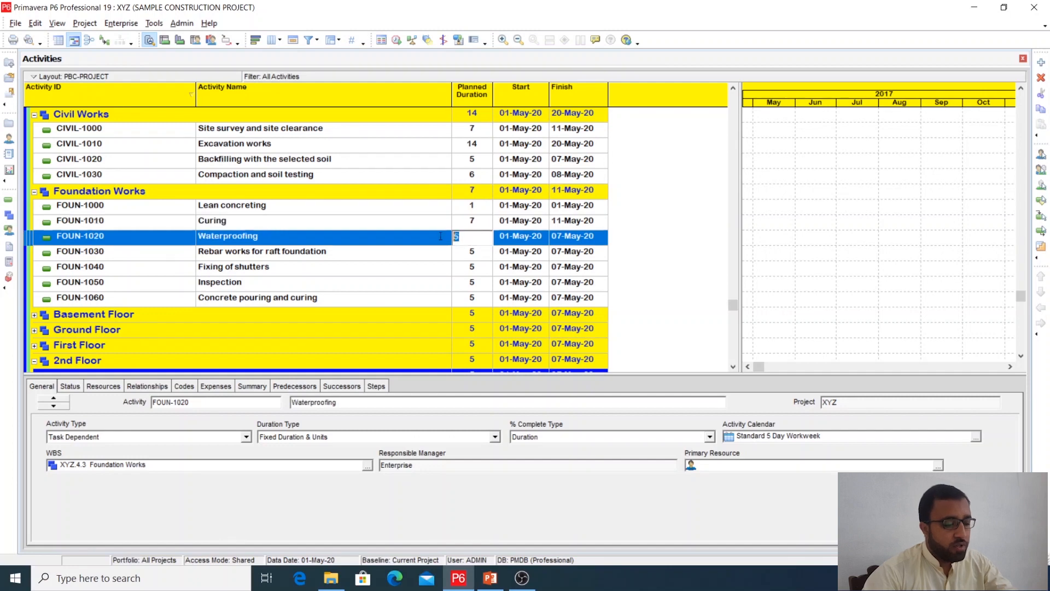
{"action": "type", "text": "2"}
{"action": "left_click", "coordinate": [477, 256]}
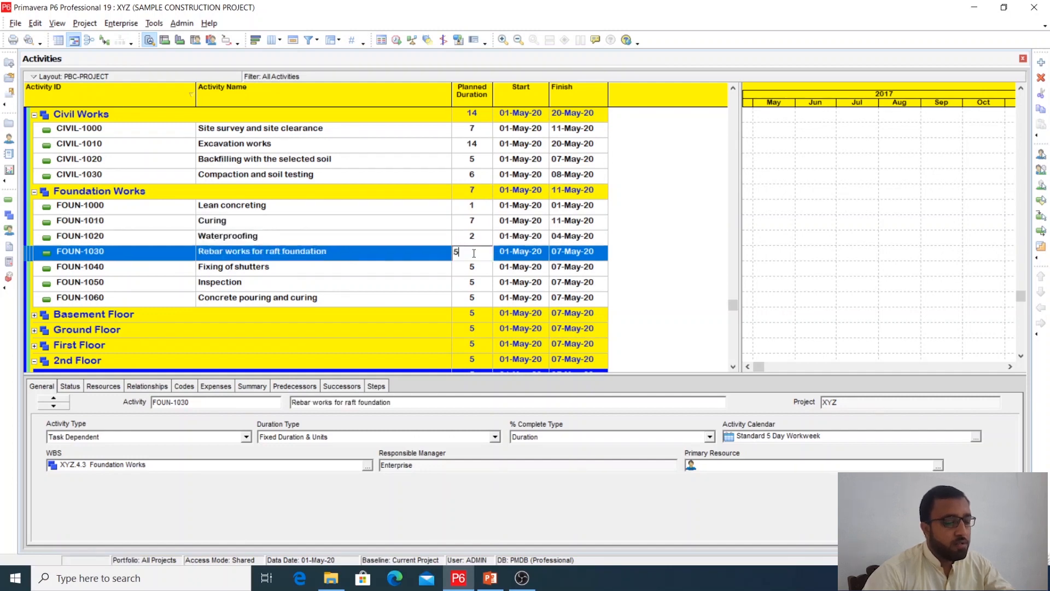
{"action": "type", "text": "7"}
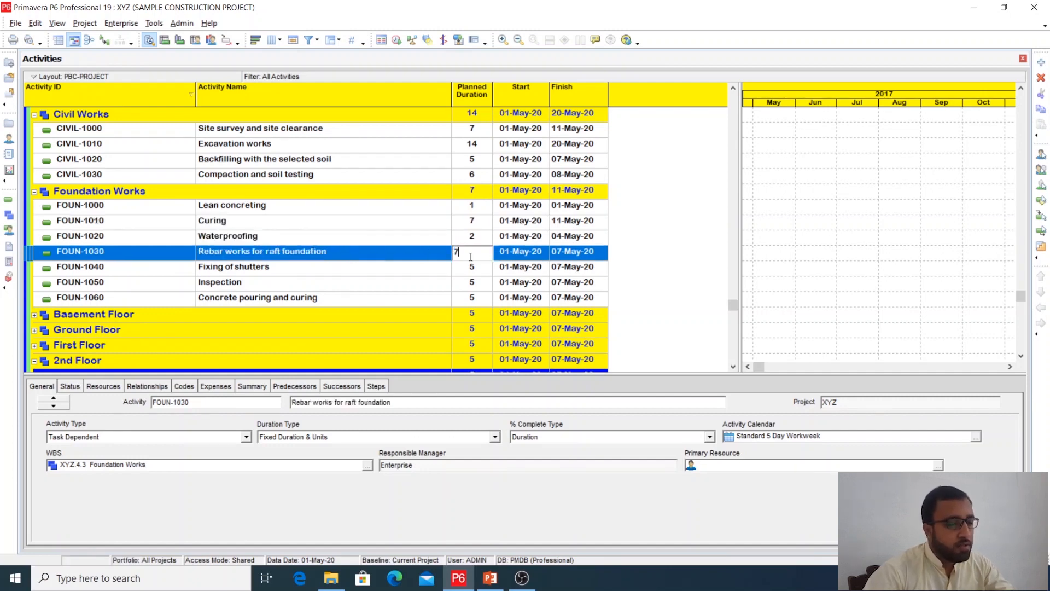
- Set the planned duration of Fixing of shutters to 8 and of Inspection to 1 under Foundation Works
{"action": "left_click", "coordinate": [471, 265]}
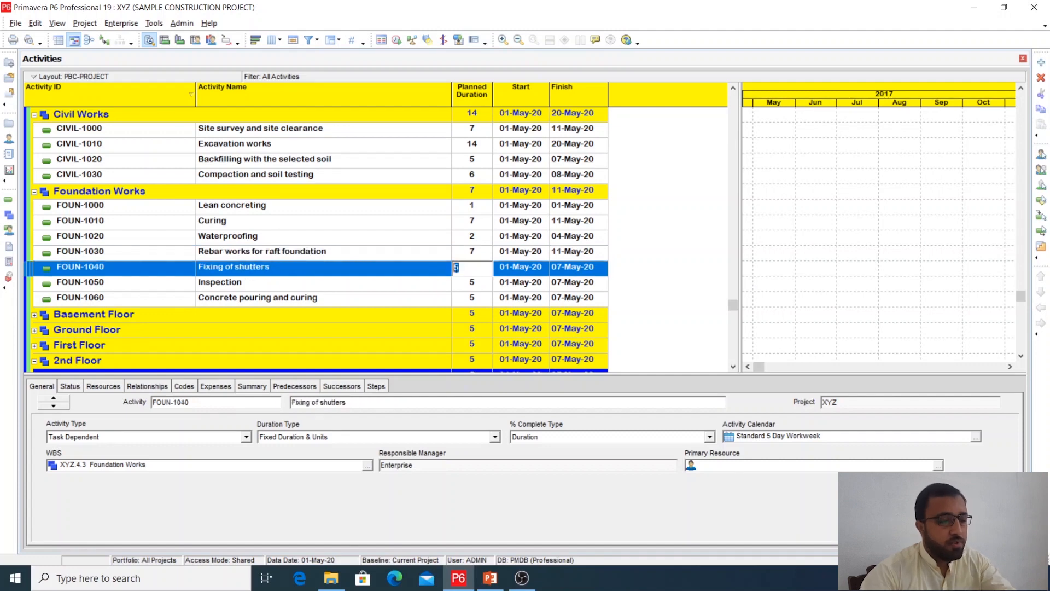
{"action": "type", "text": "8"}
{"action": "left_click", "coordinate": [476, 284]}
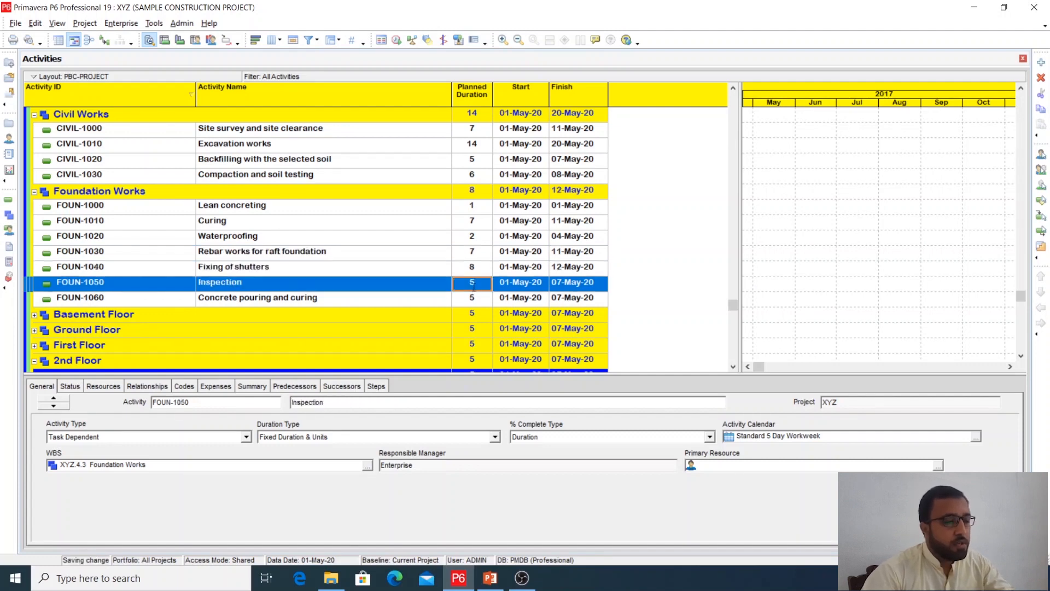
{"action": "double_click", "coordinate": [482, 284]}
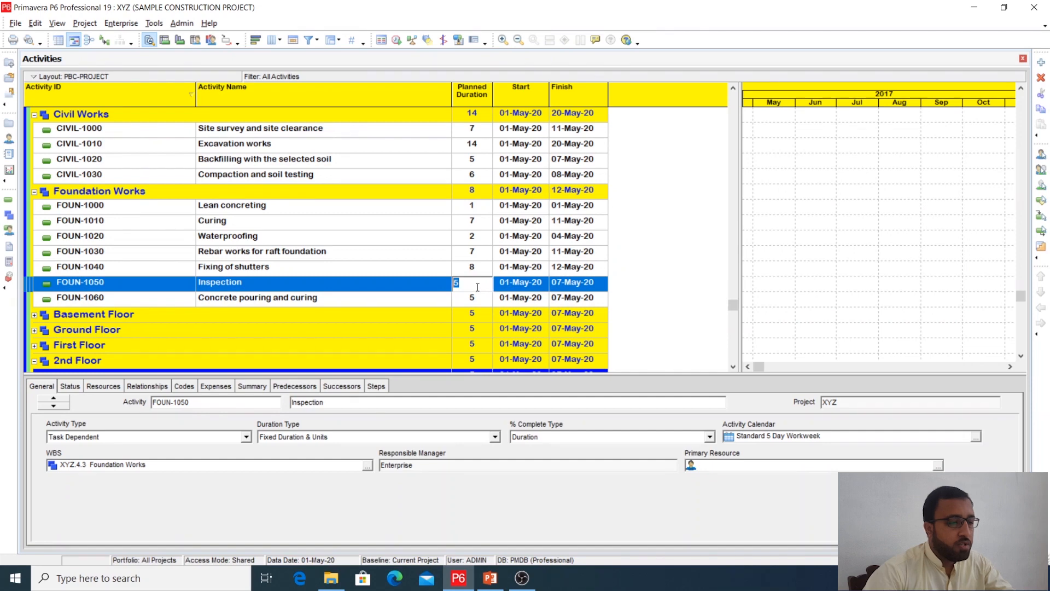
{"action": "type", "text": "1"}
- Set the planned duration of Concrete pouring and curing to 8 under Foundation Works
{"action": "left_click", "coordinate": [473, 297]}
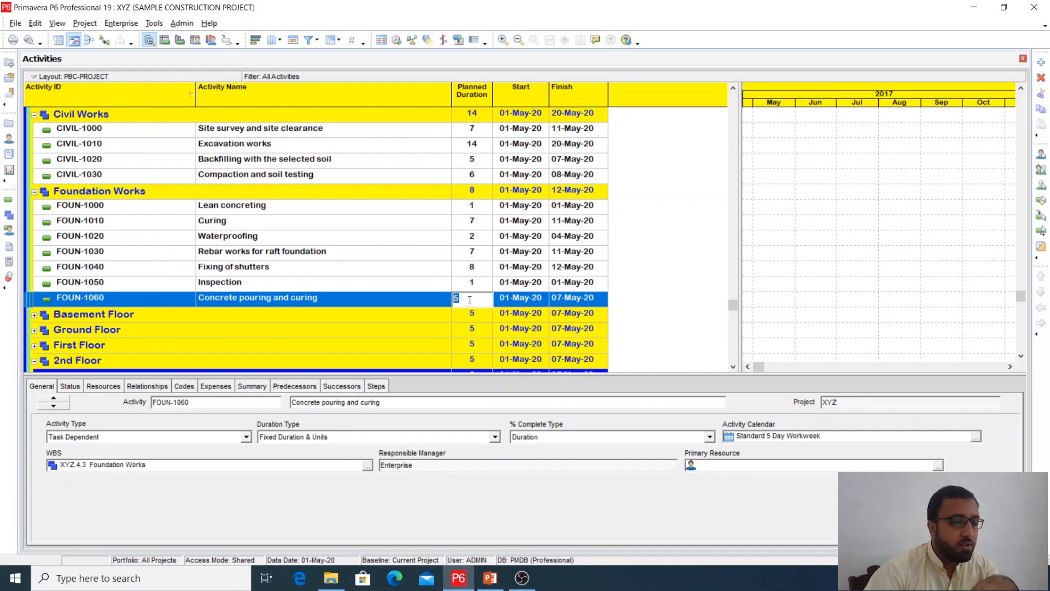
{"action": "type", "text": "8"}
{"action": "left_click", "coordinate": [463, 288]}
- Review the planned durations of the procurement and construction activities
{"action": "scroll", "coordinate": [463, 289], "scroll_direction": "down", "scroll_amount": 1}
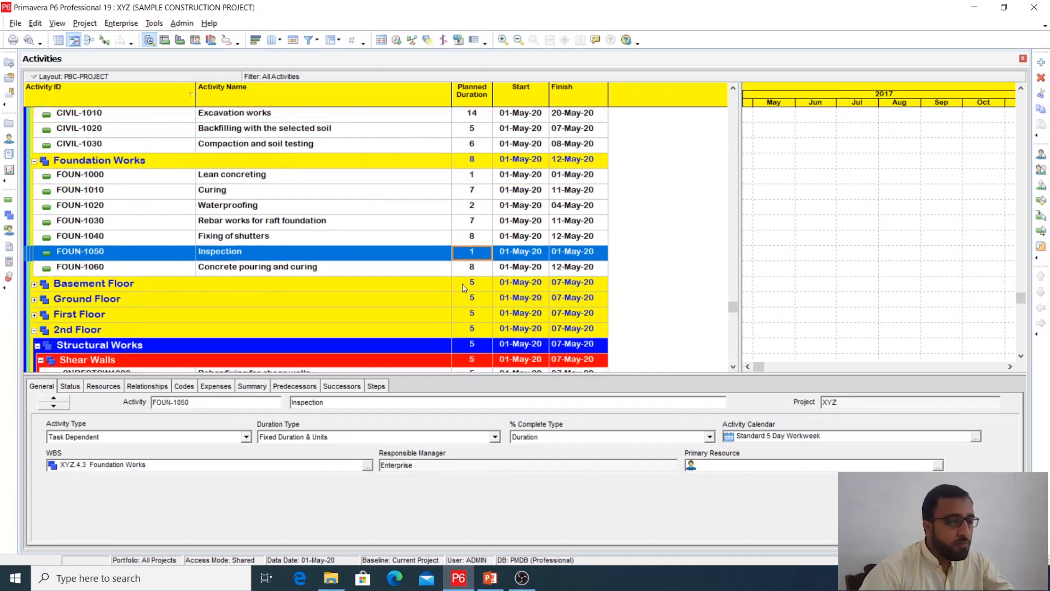
{"action": "scroll", "coordinate": [463, 288], "scroll_direction": "up", "scroll_amount": 6}
{"action": "scroll", "coordinate": [463, 286], "scroll_direction": "up", "scroll_amount": 12}
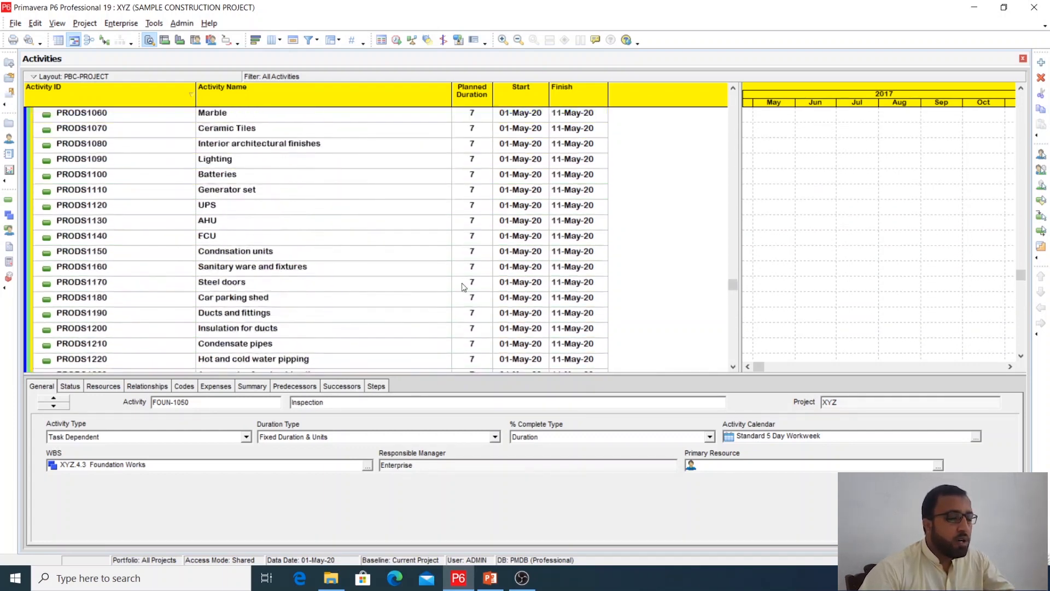
{"action": "scroll", "coordinate": [463, 287], "scroll_direction": "up", "scroll_amount": 6}
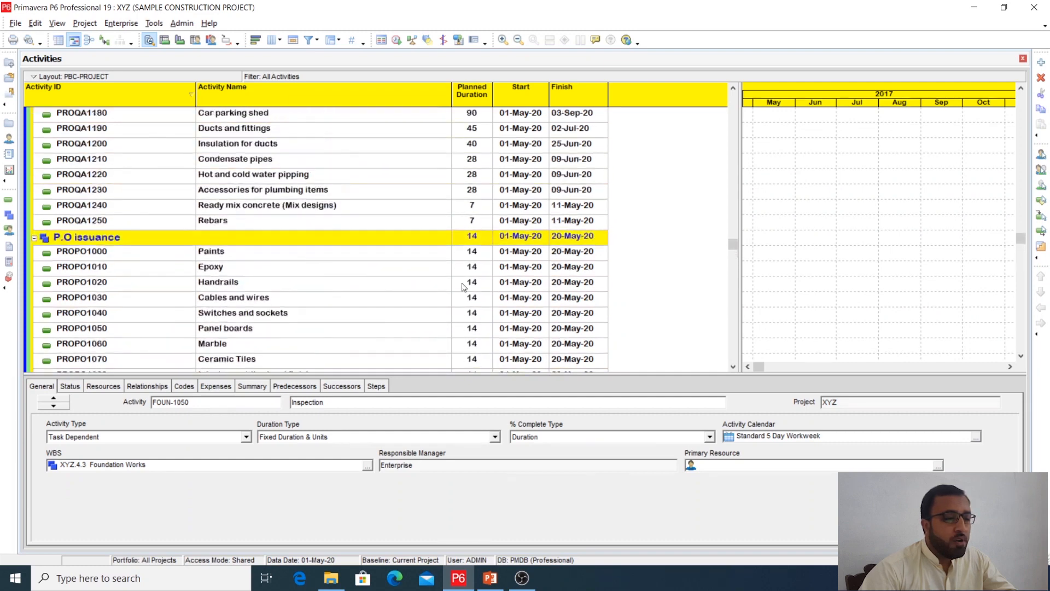
{"action": "scroll", "coordinate": [463, 287], "scroll_direction": "down", "scroll_amount": 5}
{"action": "scroll", "coordinate": [463, 287], "scroll_direction": "down", "scroll_amount": 12}
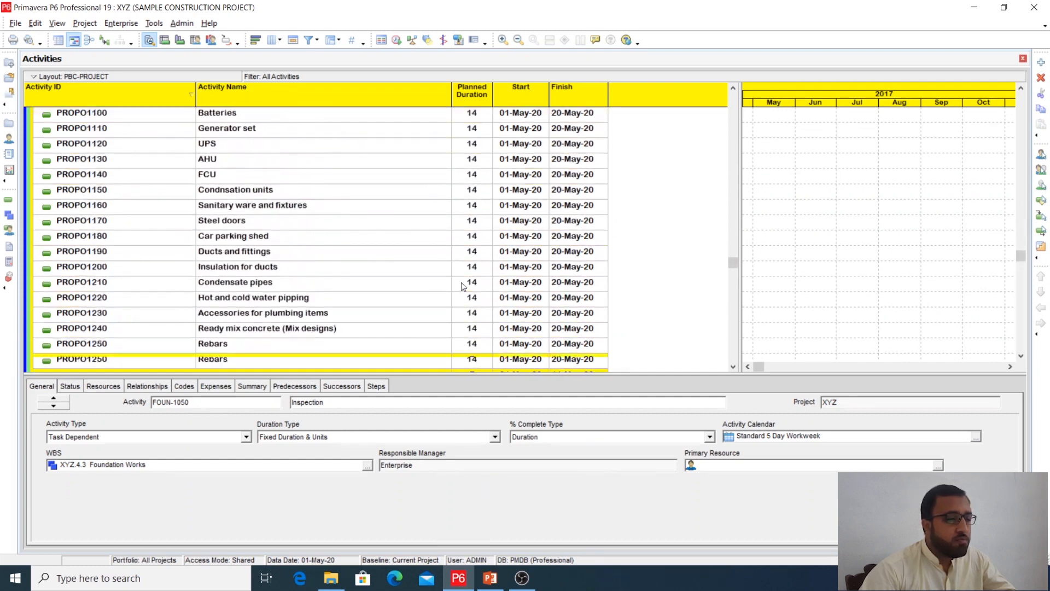
{"action": "scroll", "coordinate": [463, 287], "scroll_direction": "down", "scroll_amount": 2}
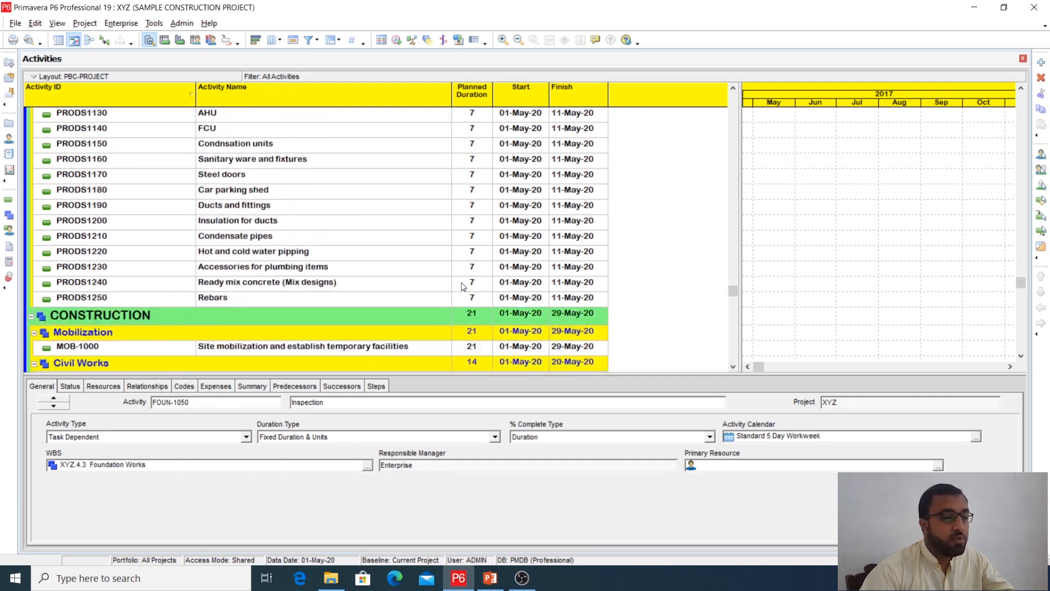
{"action": "scroll", "coordinate": [463, 287], "scroll_direction": "down", "scroll_amount": 1}
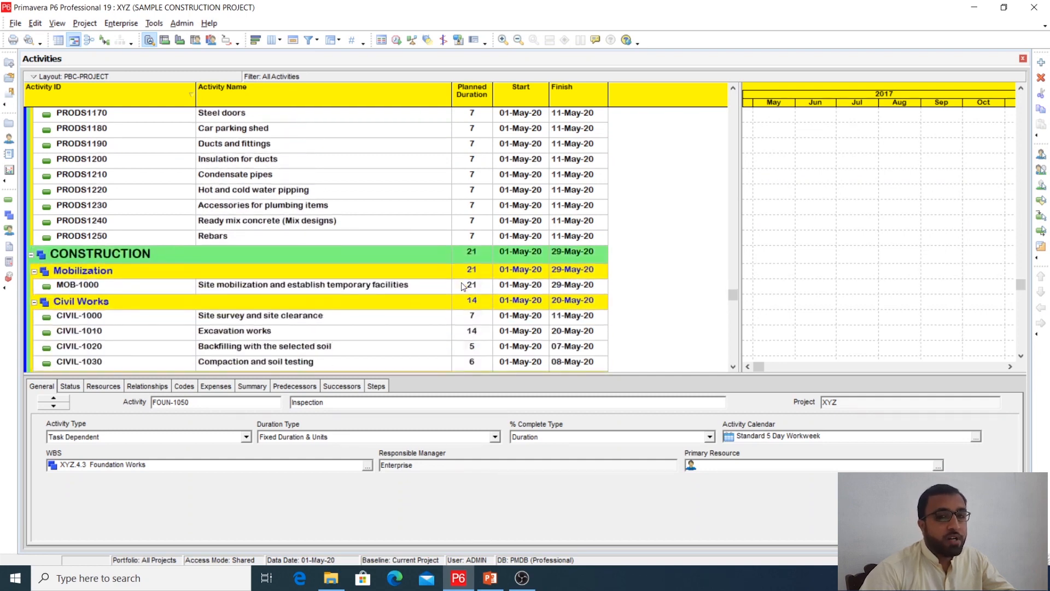
{"action": "scroll", "coordinate": [463, 286], "scroll_direction": "down", "scroll_amount": 1}
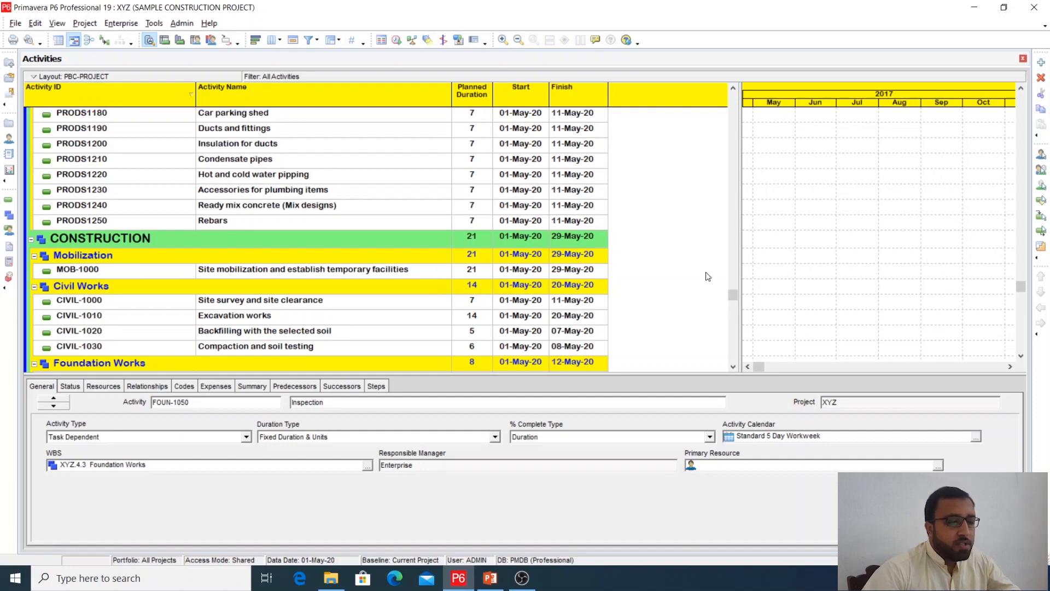
- Select the Start date of Project (NTP) milestone and show its relationships in an enlarged activity details area
{"action": "left_click_drag", "start_coordinate": [736, 295], "coordinate": [723, 93]}
{"action": "left_click", "coordinate": [435, 174]}
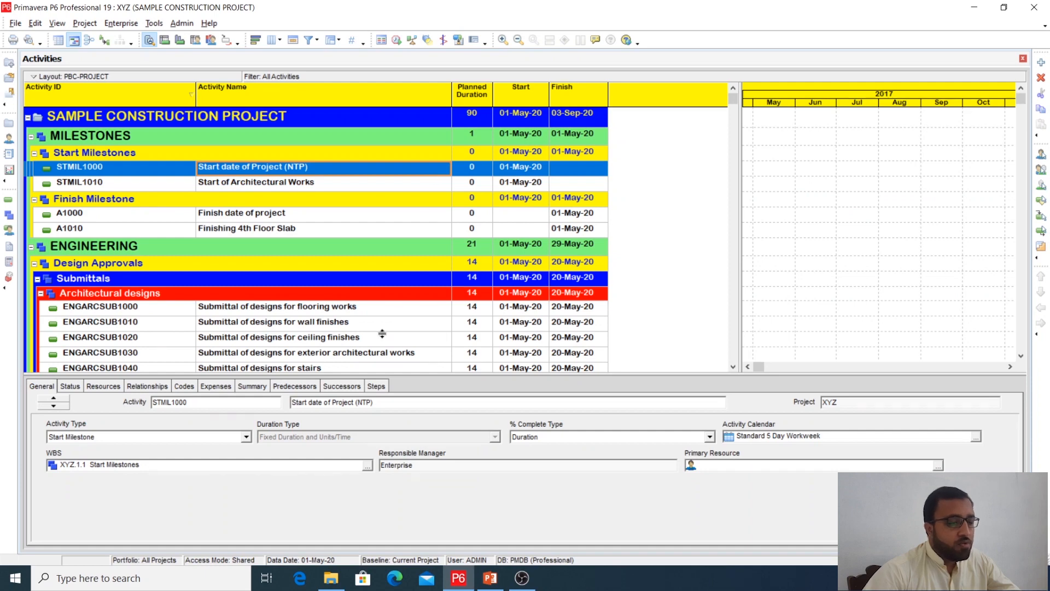
{"action": "left_click_drag", "start_coordinate": [371, 370], "coordinate": [374, 338]}
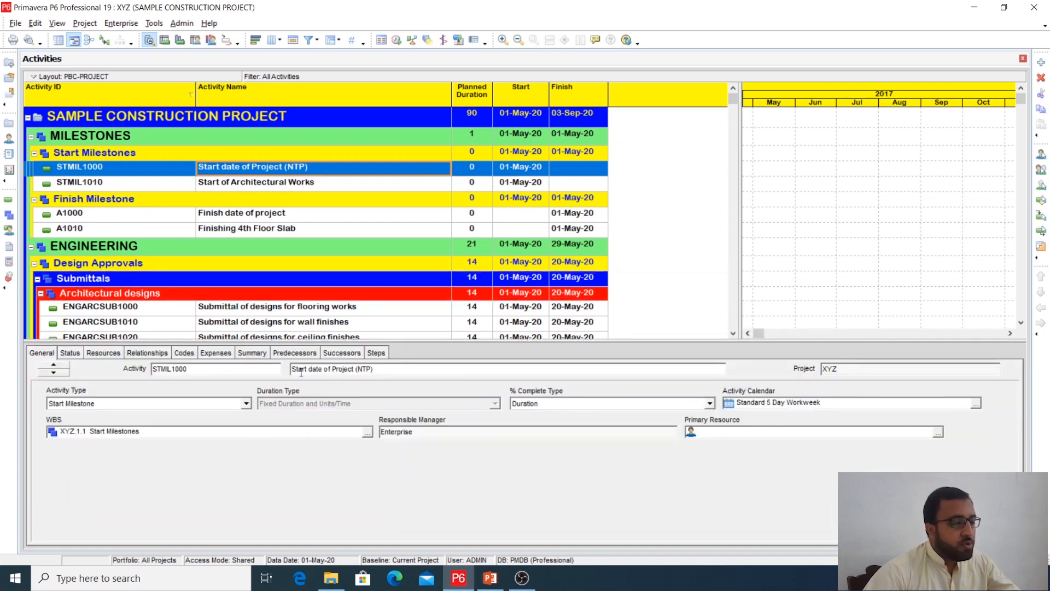
{"action": "left_click", "coordinate": [147, 352]}
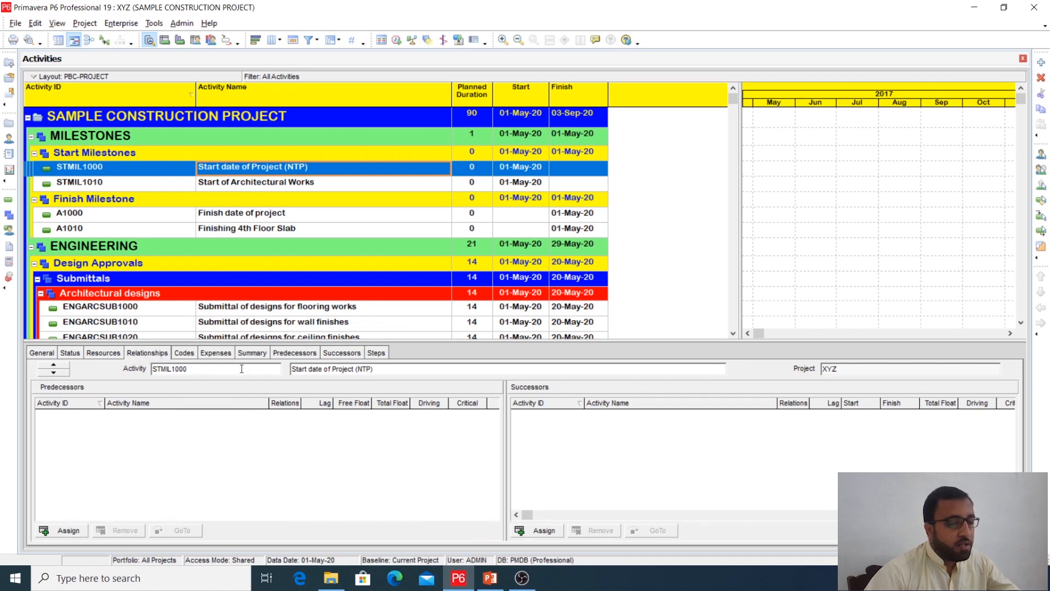
- Customize the activity details by removing Relationships from the displayed tabs and adding it back at the end of the list
{"action": "right_click", "coordinate": [273, 353]}
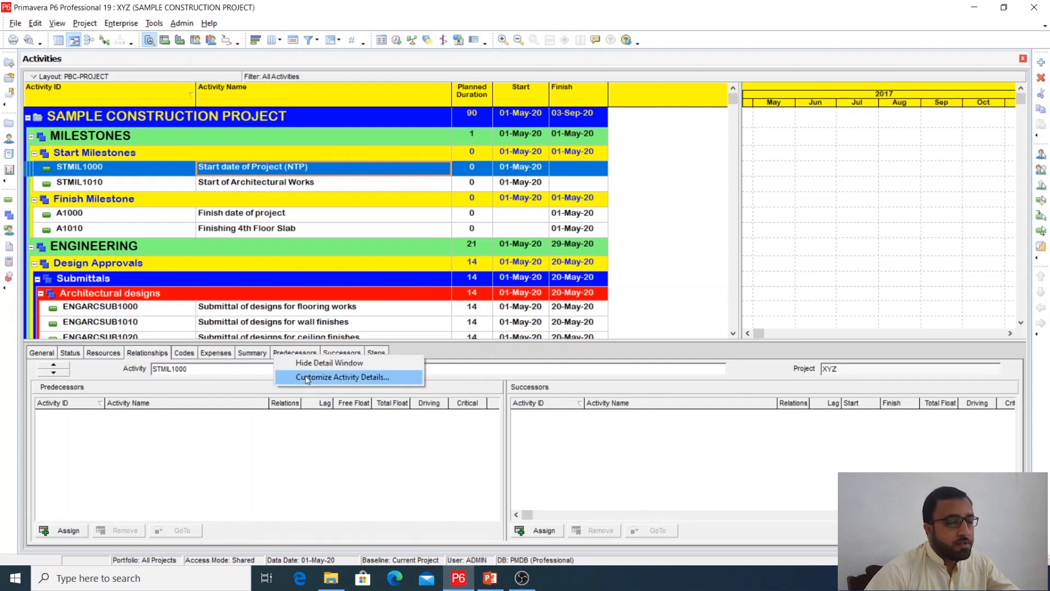
{"action": "left_click", "coordinate": [307, 377]}
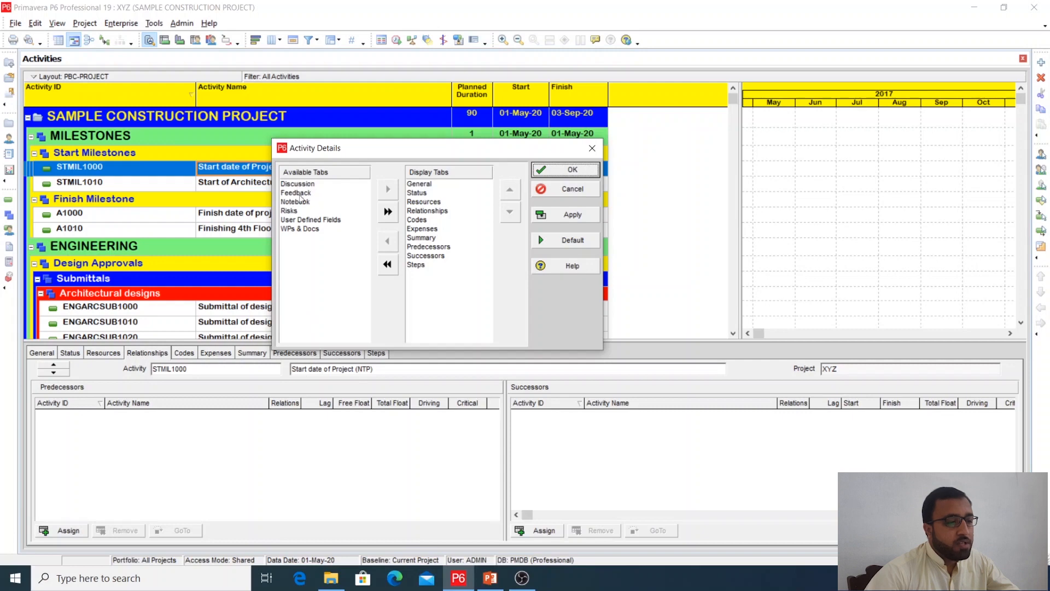
{"action": "double_click", "coordinate": [426, 211]}
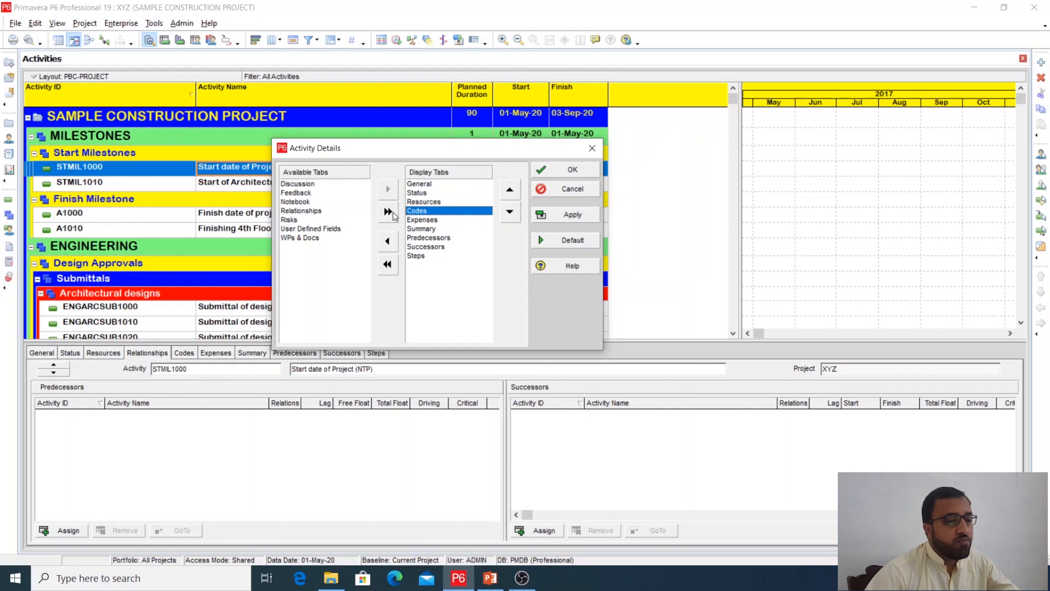
{"action": "double_click", "coordinate": [309, 212]}
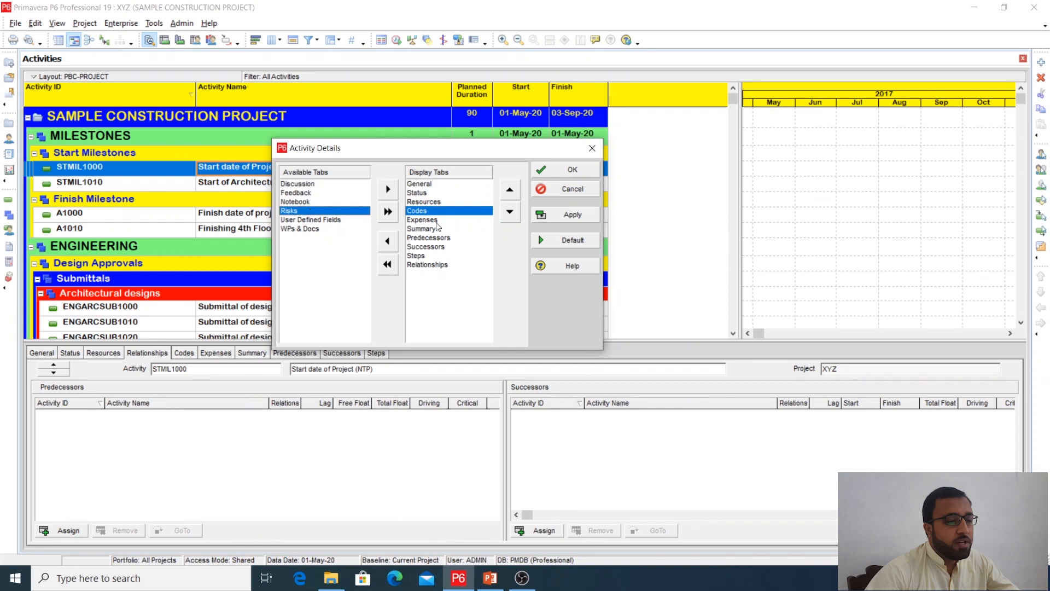
{"action": "left_click", "coordinate": [551, 215]}
{"action": "left_click", "coordinate": [572, 172]}
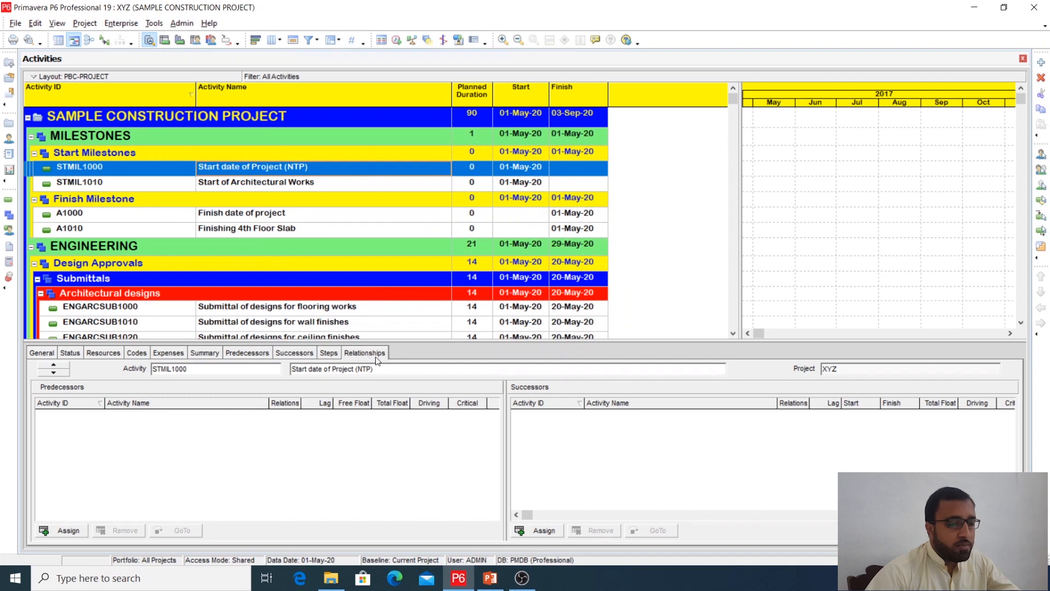
{"action": "mouse_move", "coordinate": [506, 399]}
{"action": "left_mouse_down"}
{"action": "mouse_move", "coordinate": [403, 399]}
{"action": "mouse_move", "coordinate": [503, 399]}
{"action": "left_mouse_up"}
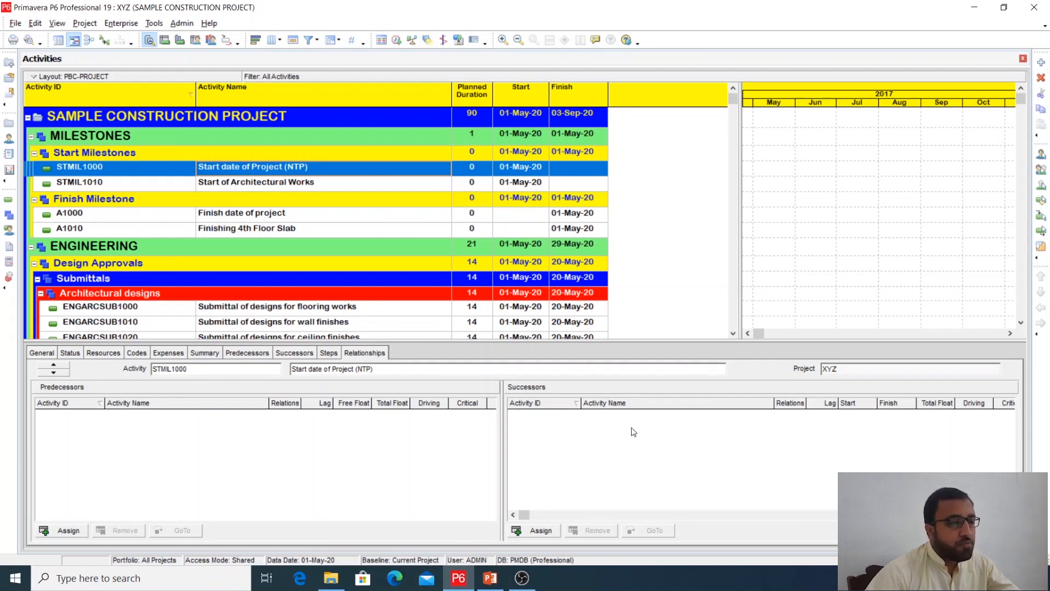
{"action": "left_click", "coordinate": [295, 183]}
{"action": "left_click", "coordinate": [268, 168]}
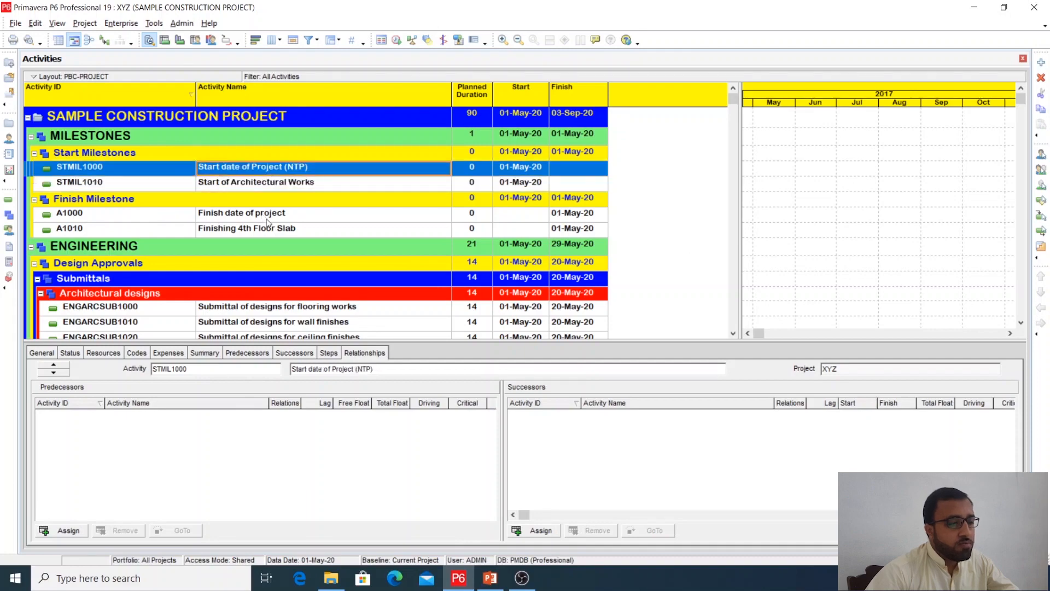
- Select Site mobilization and establish temporary facilities under Mobilization and open its predecessor assignment
{"action": "scroll", "coordinate": [266, 222], "scroll_direction": "down", "scroll_amount": 7}
{"action": "scroll", "coordinate": [308, 256], "scroll_direction": "down", "scroll_amount": 15}
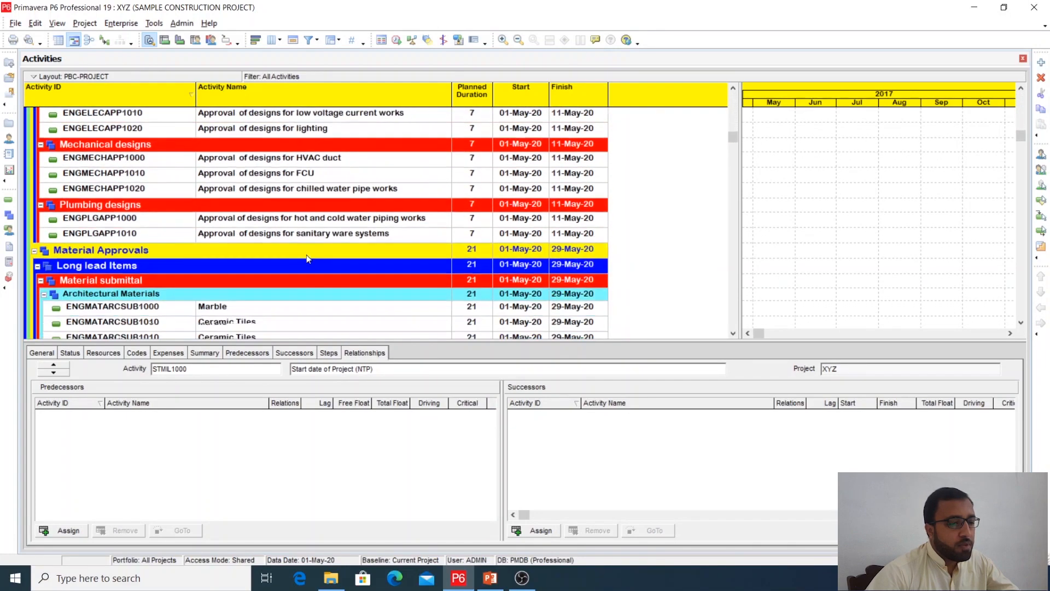
{"action": "left_click_drag", "start_coordinate": [733, 156], "coordinate": [734, 277]}
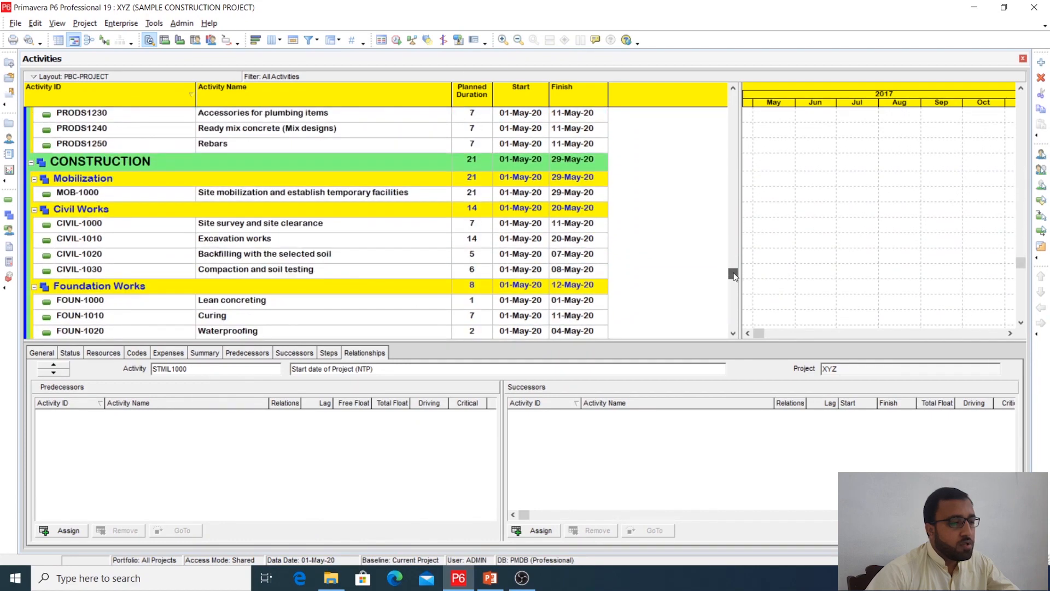
{"action": "left_click", "coordinate": [262, 197]}
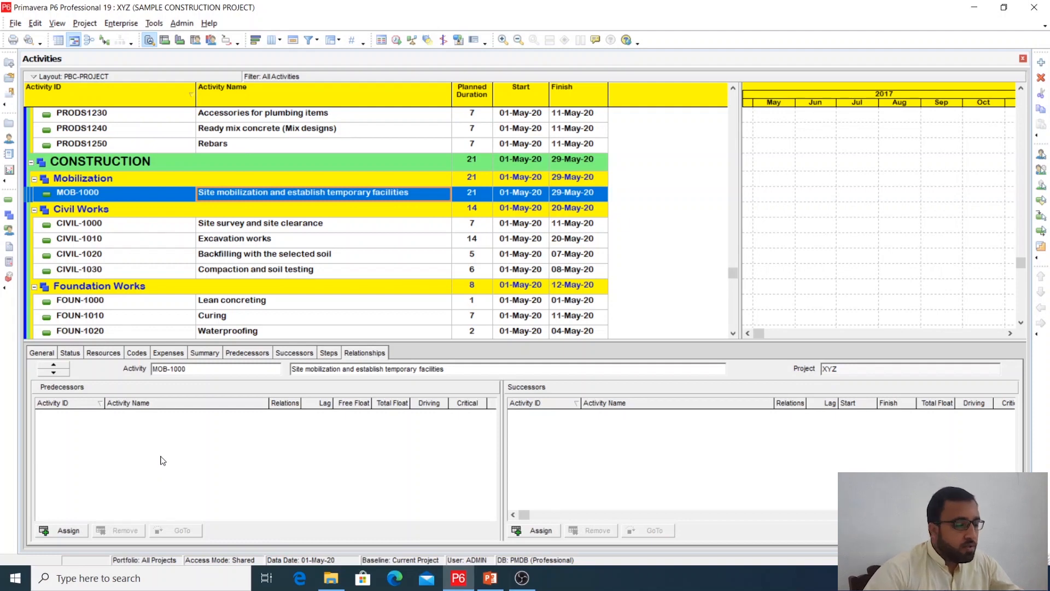
{"action": "left_click", "coordinate": [69, 532]}
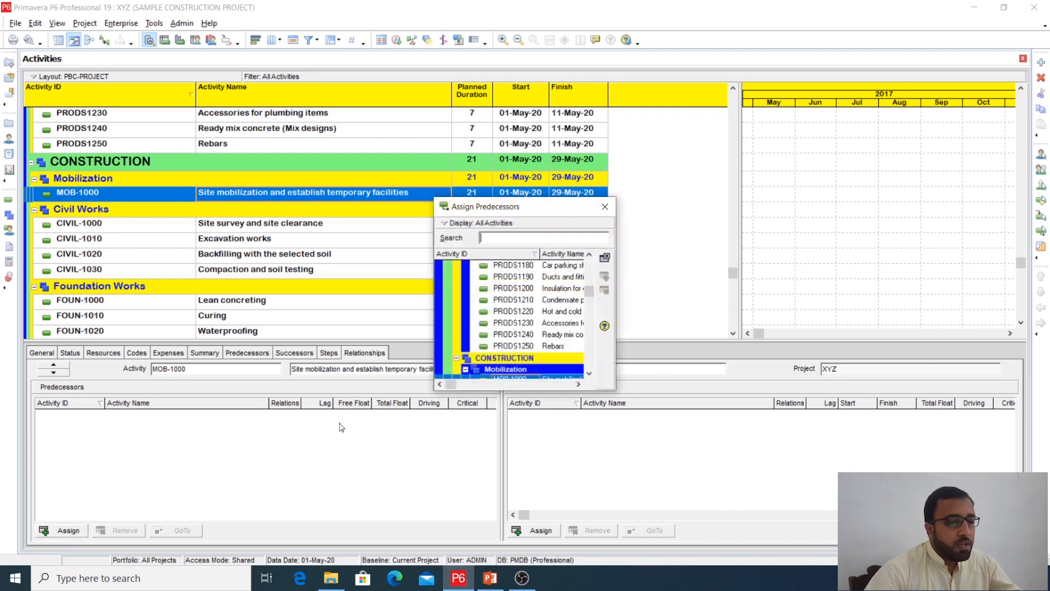
- Enlarge the predecessor list and assign Start date of Project (NTP) as the predecessor of the site mobilization activity
{"action": "left_click_drag", "start_coordinate": [508, 202], "coordinate": [486, 174]}
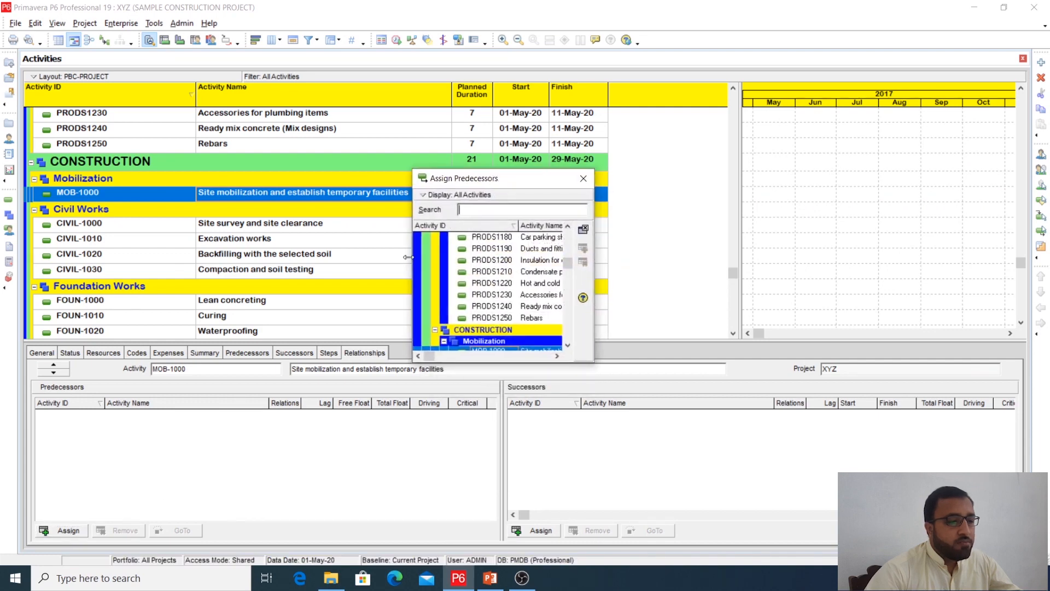
{"action": "left_click_drag", "start_coordinate": [411, 257], "coordinate": [328, 257]}
{"action": "left_click", "coordinate": [500, 358]}
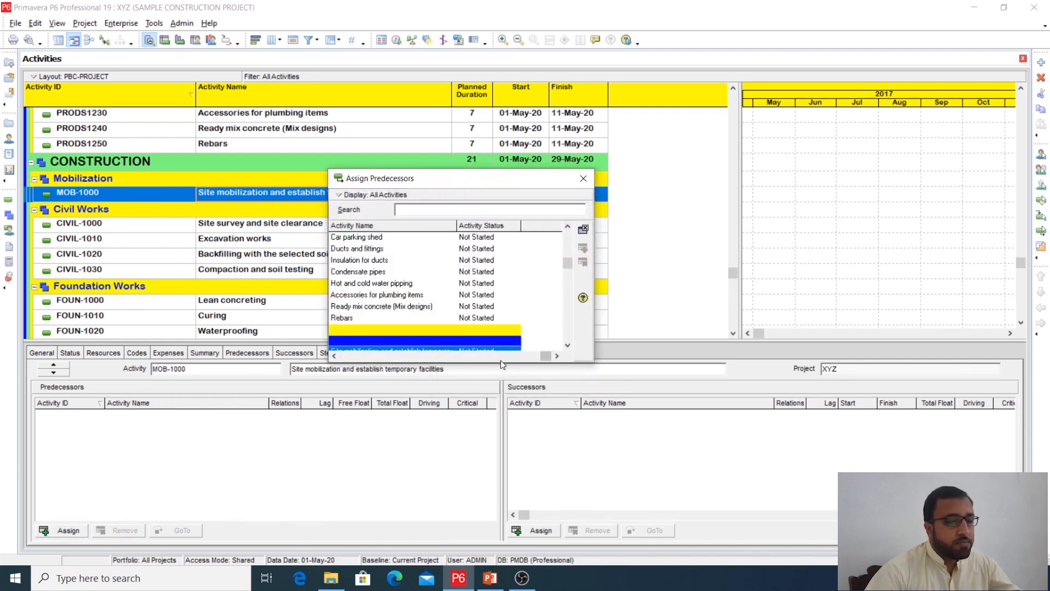
{"action": "left_click_drag", "start_coordinate": [502, 362], "coordinate": [502, 398]}
{"action": "scroll", "coordinate": [473, 317], "scroll_direction": "up", "scroll_amount": 5}
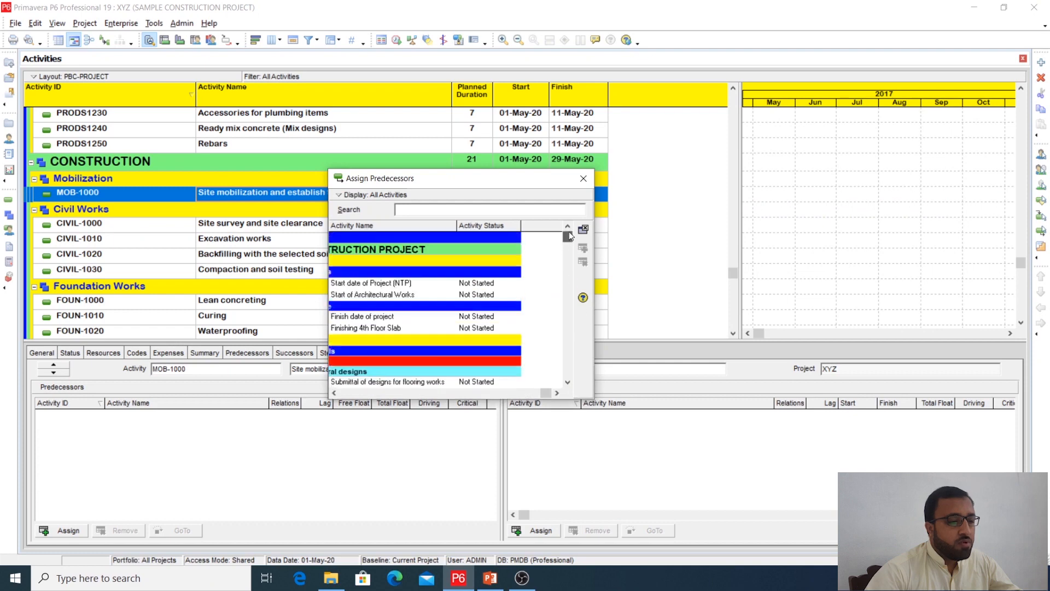
{"action": "left_click", "coordinate": [335, 393]}
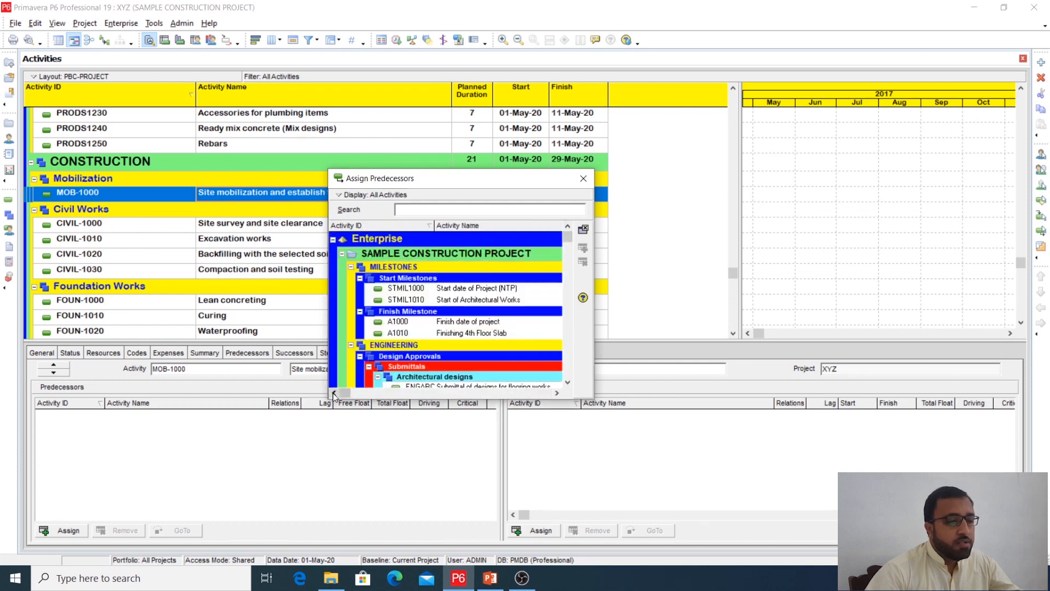
{"action": "double_click", "coordinate": [484, 290]}
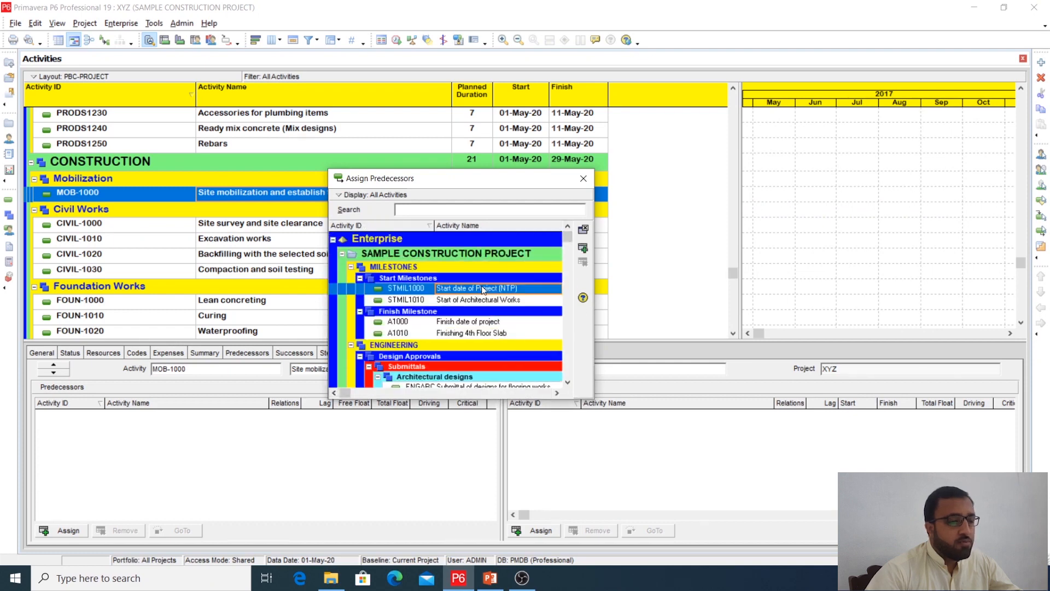
{"action": "left_click", "coordinate": [583, 180]}
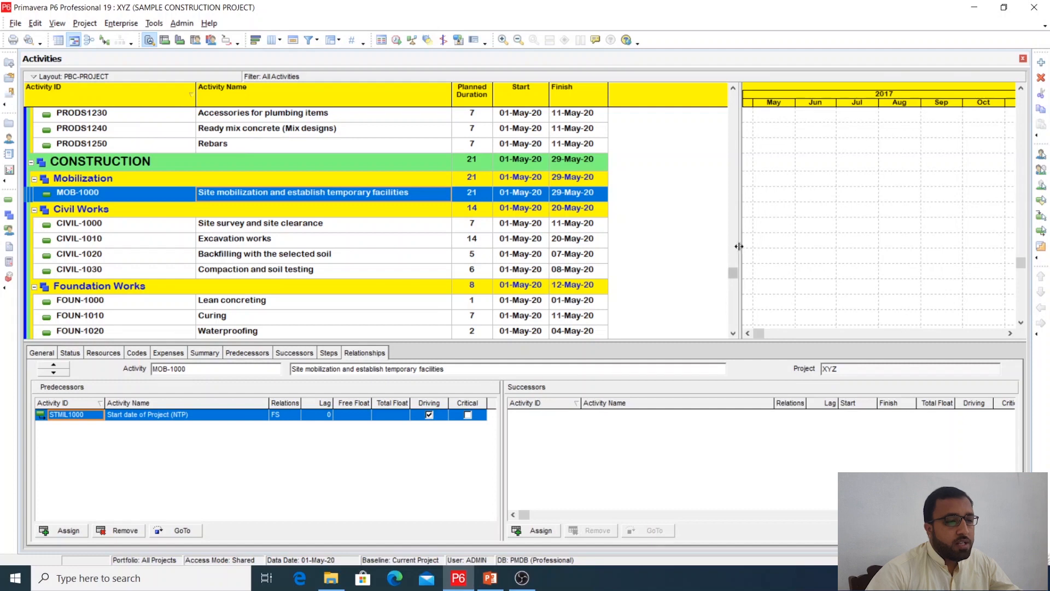
- Schedule the project with the current data date of 01-May-20, continuing despite shared access mode
{"action": "left_click_drag", "start_coordinate": [740, 248], "coordinate": [730, 247]}
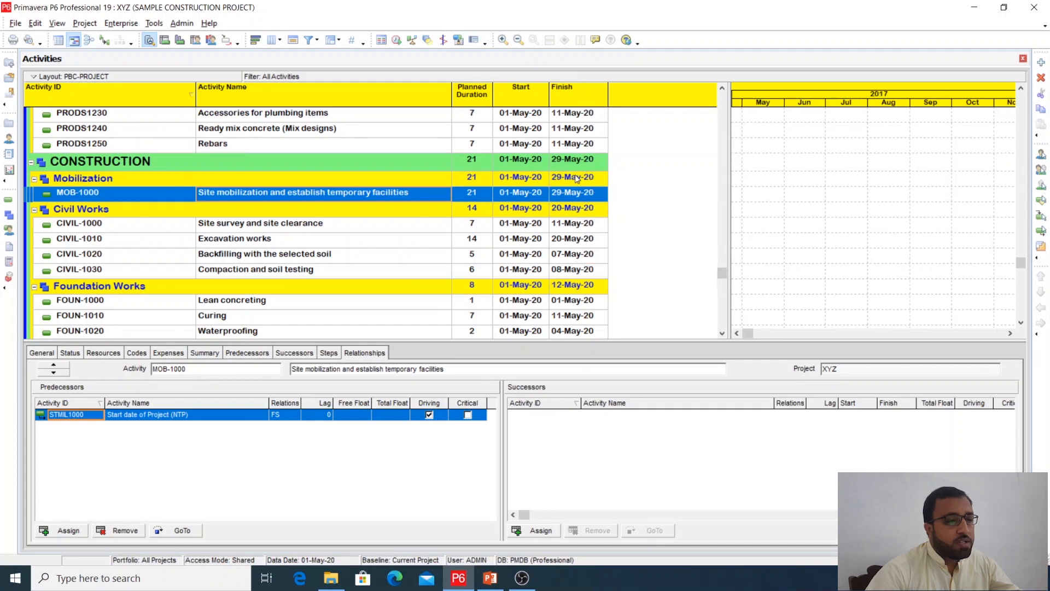
{"action": "left_click", "coordinate": [398, 41]}
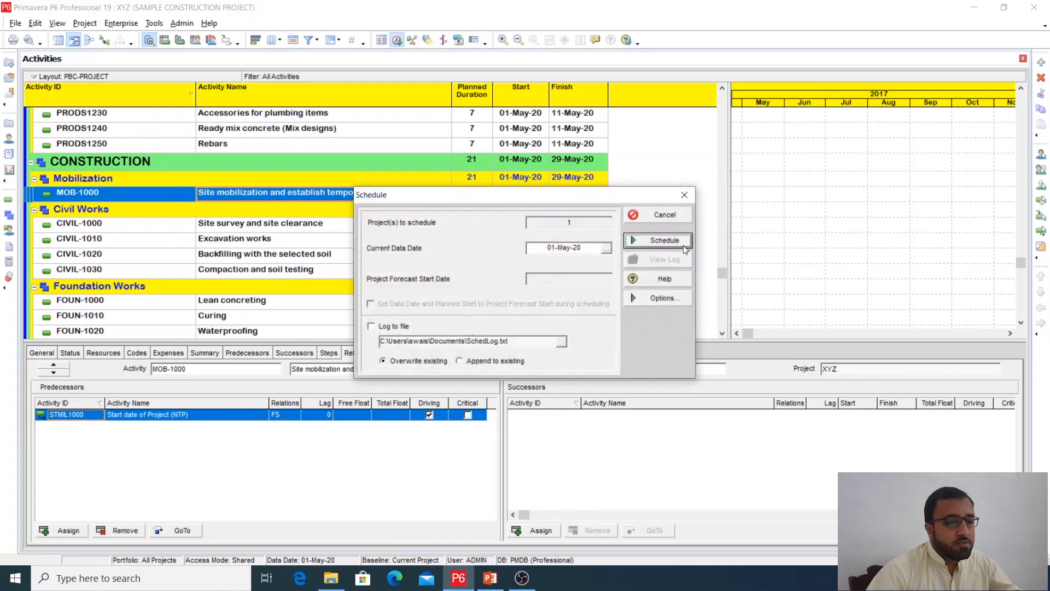
{"action": "left_click", "coordinate": [674, 249]}
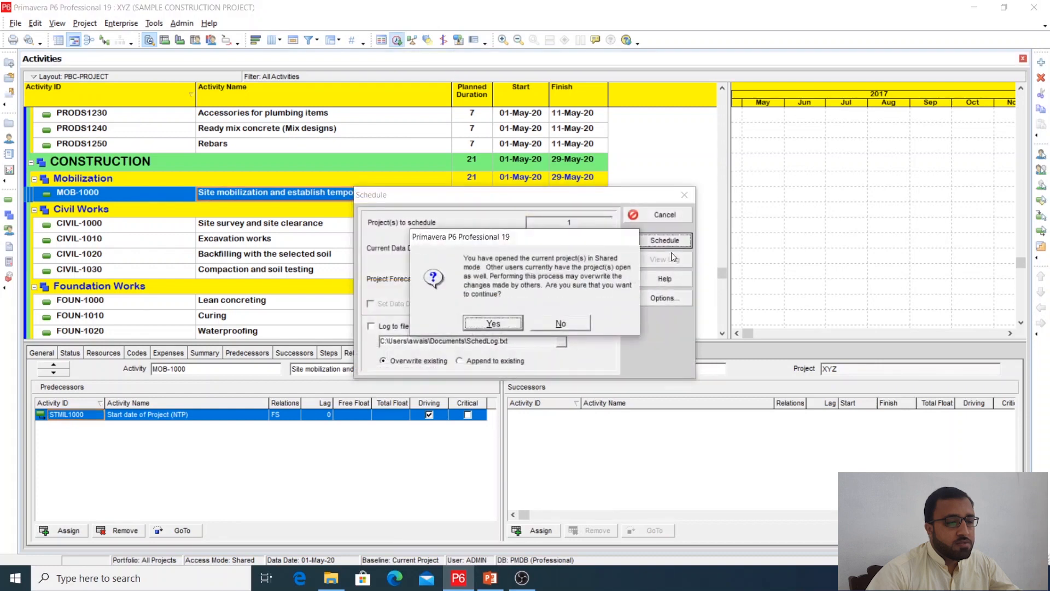
{"action": "left_click", "coordinate": [505, 319]}
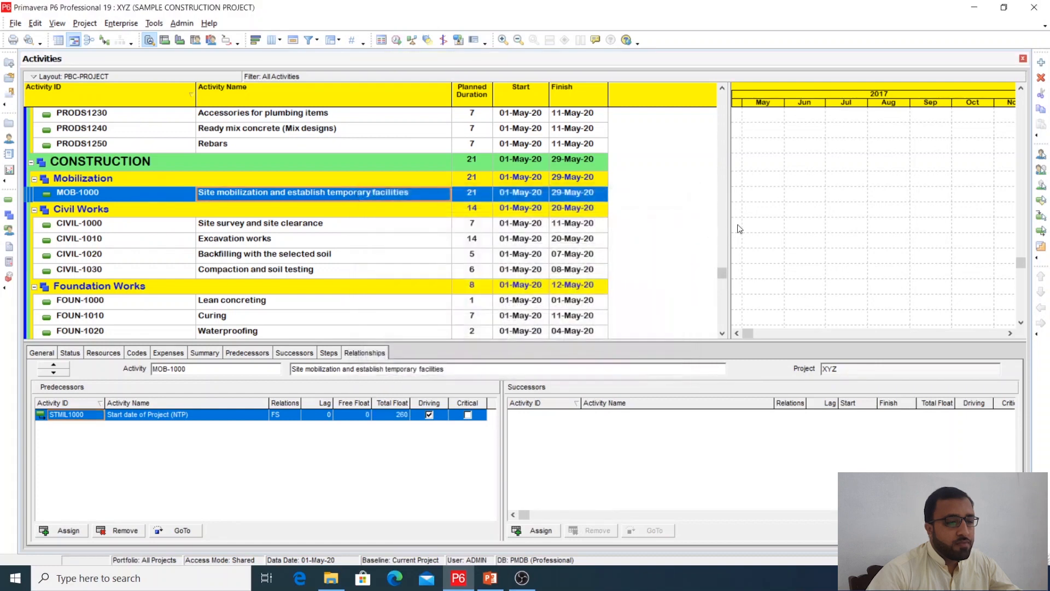
- Widen the Gantt chart area beside the activity table and bring the 2020 activity bars into the timescale
{"action": "left_click_drag", "start_coordinate": [730, 235], "coordinate": [718, 236]}
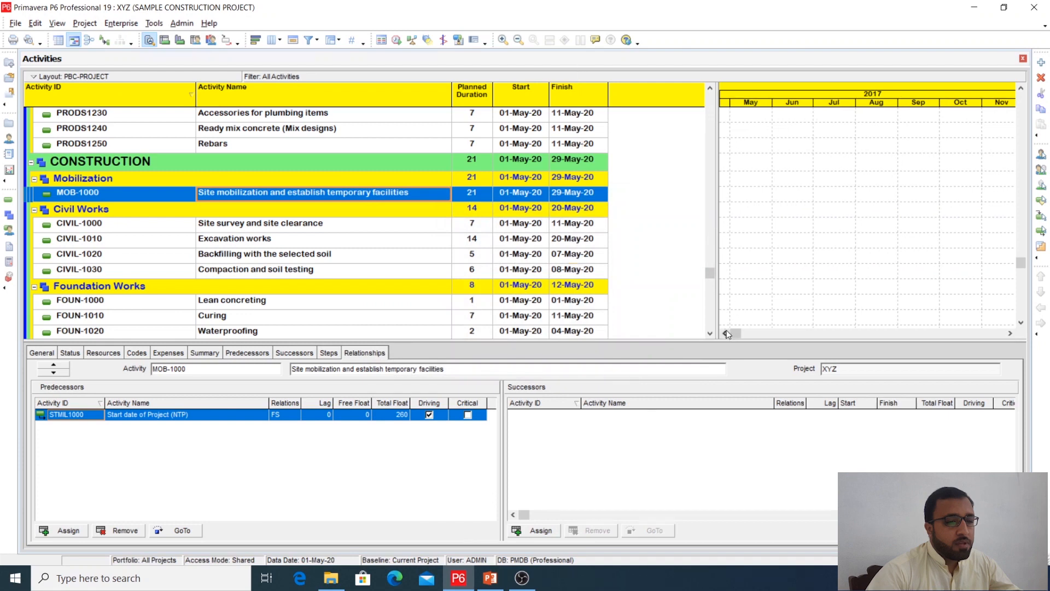
{"action": "mouse_move", "coordinate": [737, 335]}
{"action": "left_mouse_down"}
{"action": "mouse_move", "coordinate": [765, 332]}
{"action": "mouse_move", "coordinate": [757, 333]}
{"action": "left_mouse_up"}
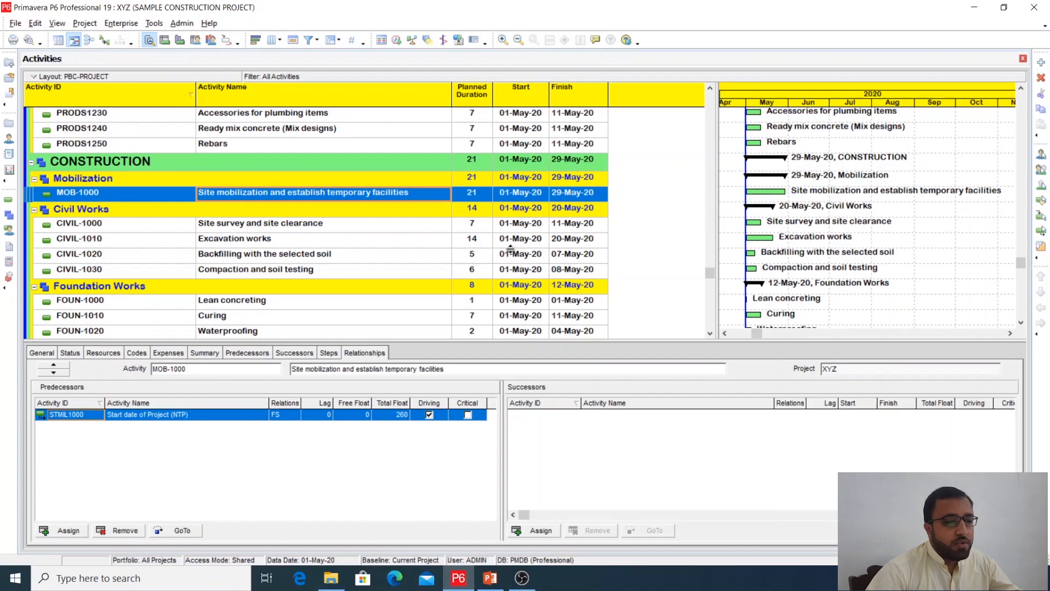
{"action": "left_click", "coordinate": [451, 224]}
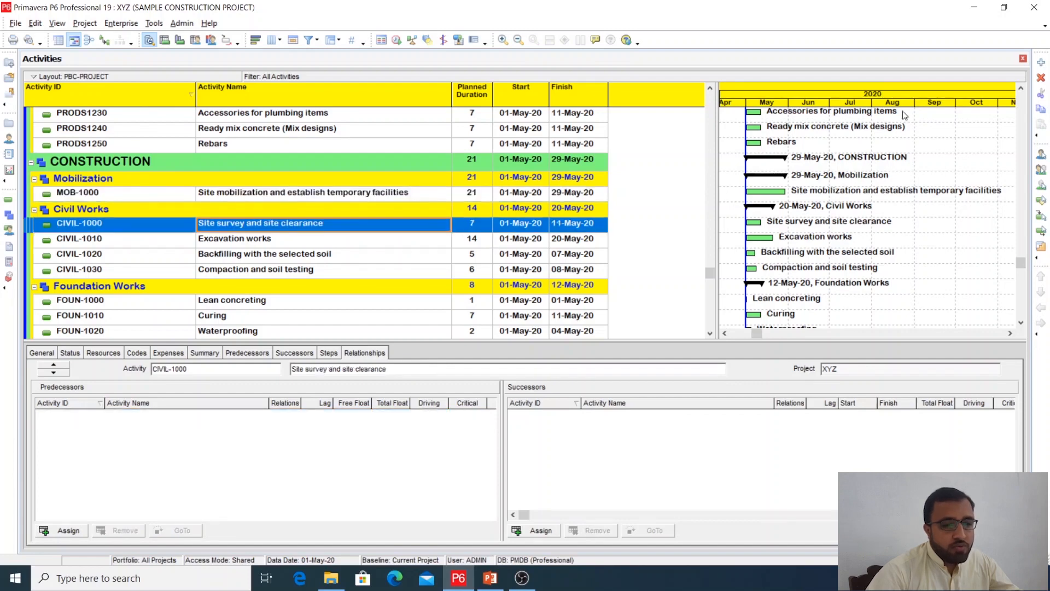
{"action": "left_click_drag", "start_coordinate": [718, 143], "coordinate": [699, 145]}
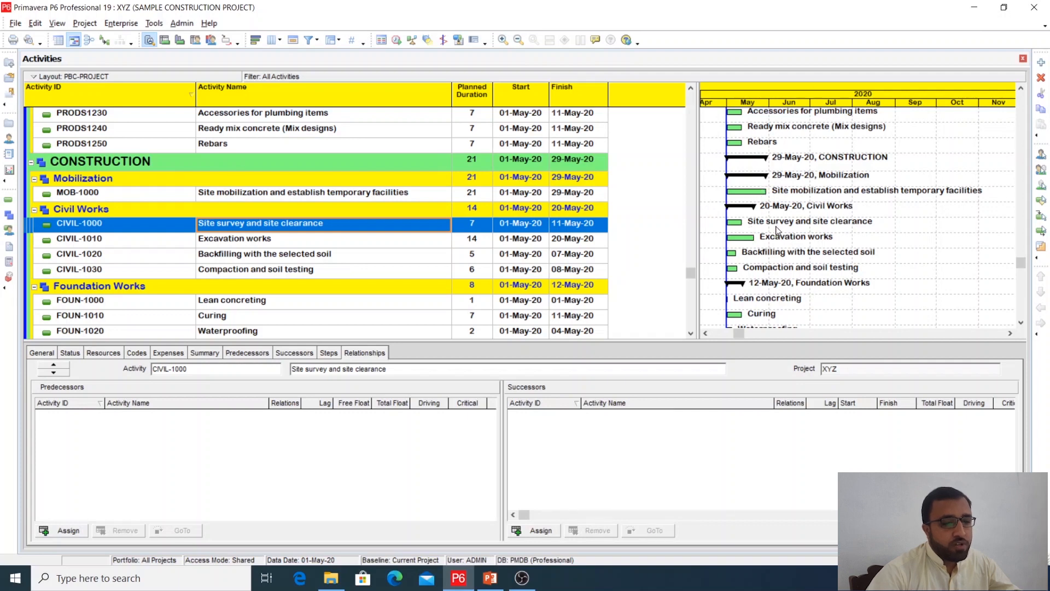
{"action": "mouse_move", "coordinate": [694, 203]}
{"action": "left_mouse_down"}
{"action": "mouse_move", "coordinate": [551, 200]}
{"action": "mouse_move", "coordinate": [683, 201]}
{"action": "left_mouse_up"}
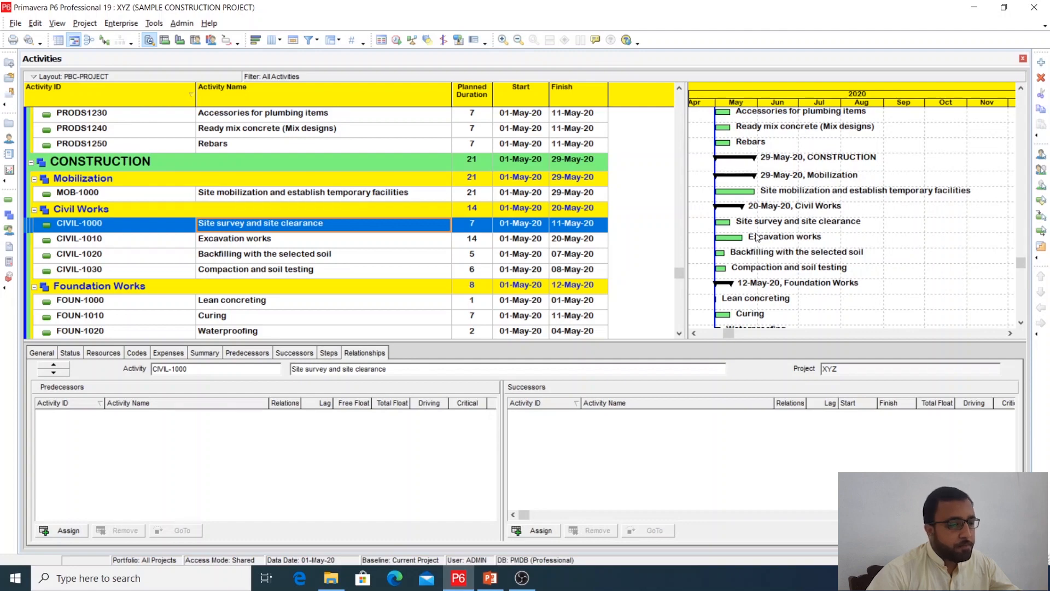
- Assign Site survey and site clearance as the successor of Site mobilization and establish temporary facilities
{"action": "left_click", "coordinate": [279, 239]}
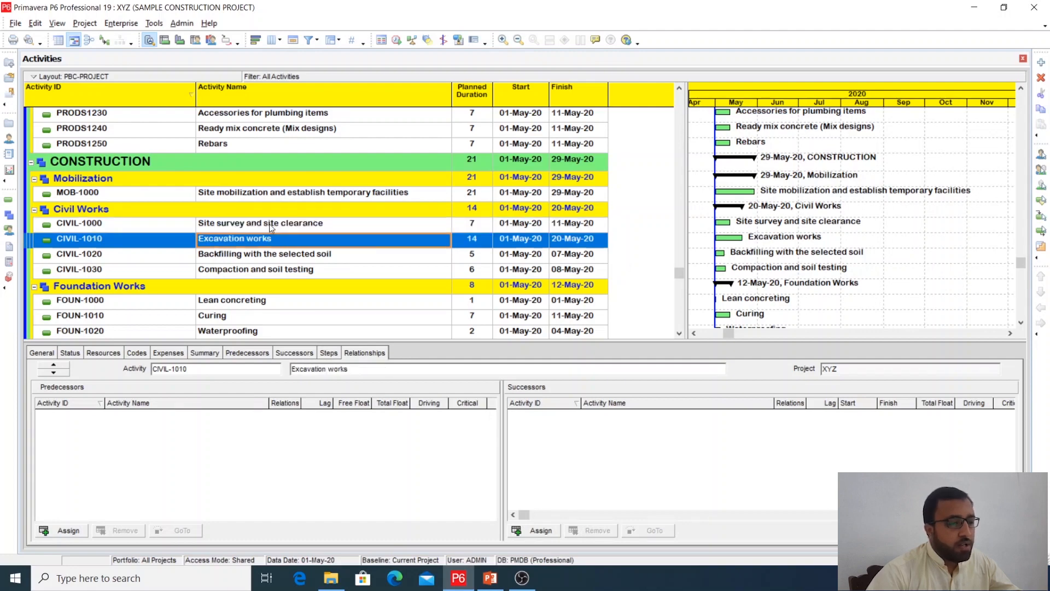
{"action": "left_click", "coordinate": [271, 226]}
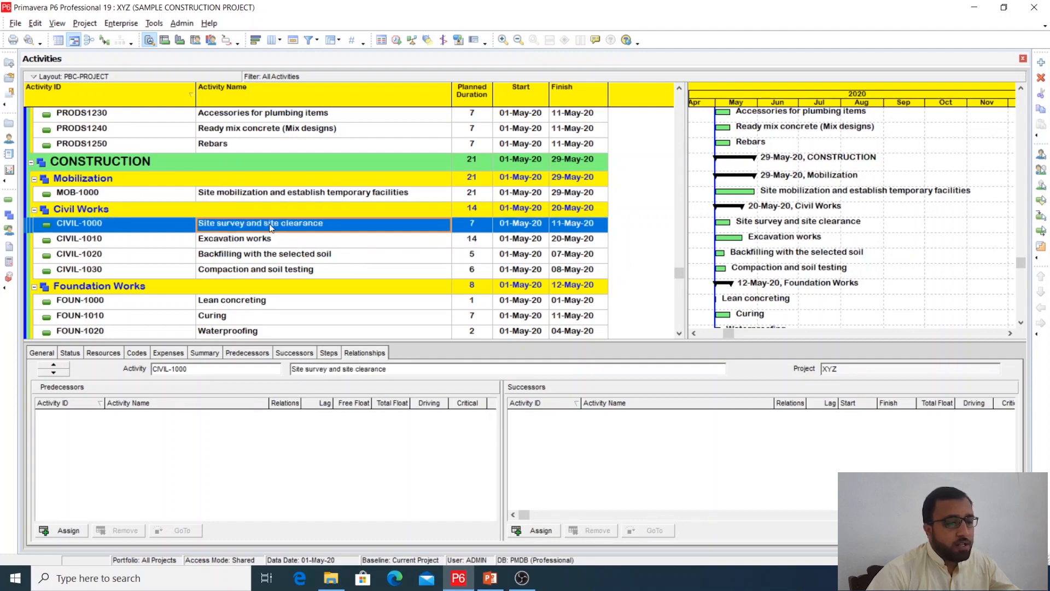
{"action": "left_click", "coordinate": [295, 200]}
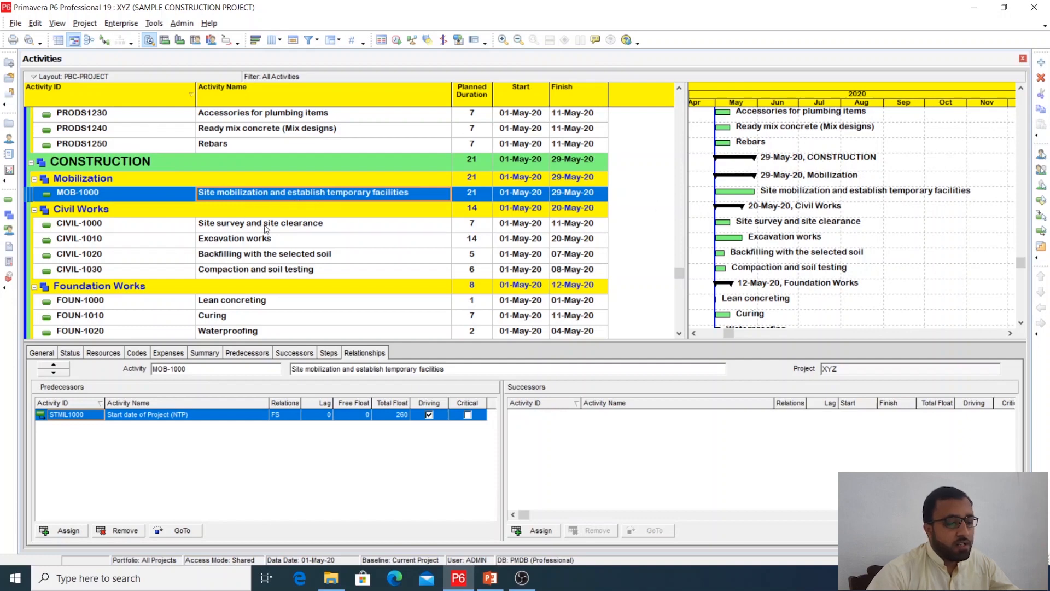
{"action": "left_click", "coordinate": [549, 532]}
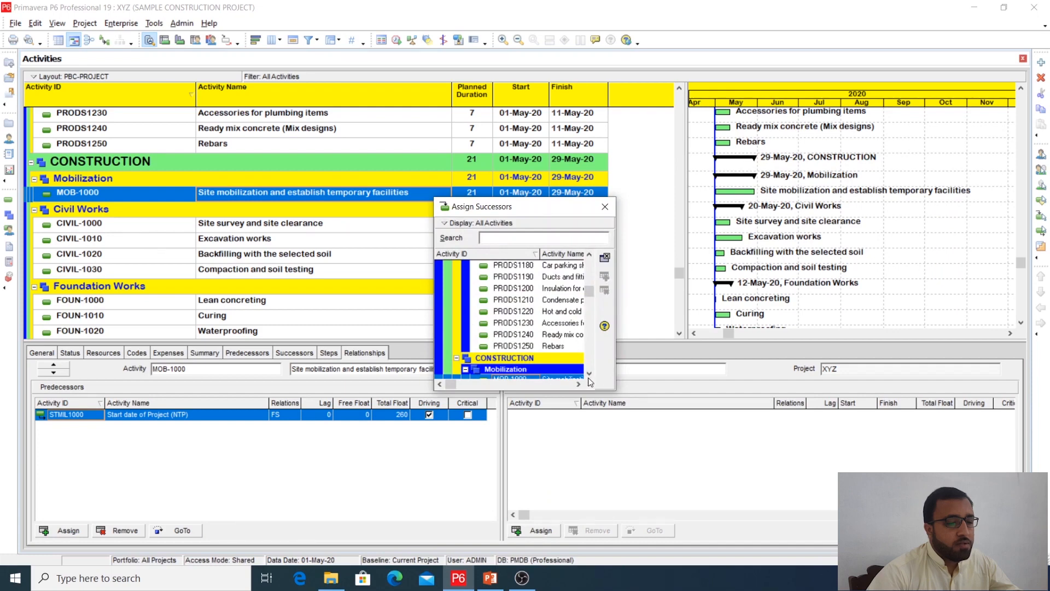
{"action": "left_click", "coordinate": [589, 374]}
{"action": "left_click", "coordinate": [589, 374]}
{"action": "left_click", "coordinate": [589, 374]}
{"action": "left_click", "coordinate": [589, 374]}
{"action": "left_click", "coordinate": [589, 374]}
{"action": "left_click", "coordinate": [589, 374]}
{"action": "left_click", "coordinate": [589, 374]}
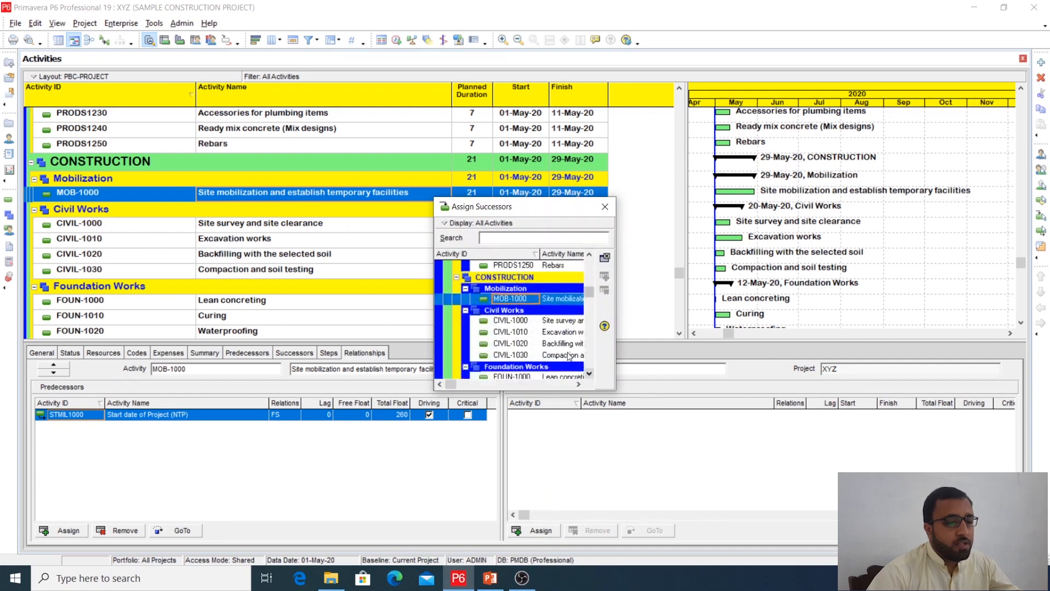
{"action": "left_click", "coordinate": [559, 321]}
{"action": "left_click", "coordinate": [604, 276]}
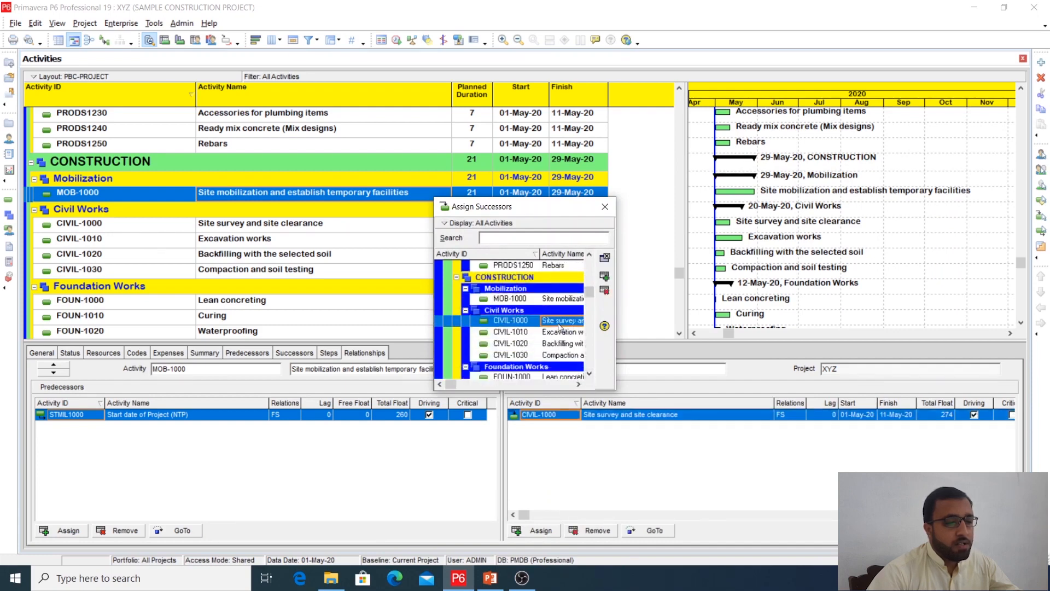
{"action": "left_click", "coordinate": [608, 207]}
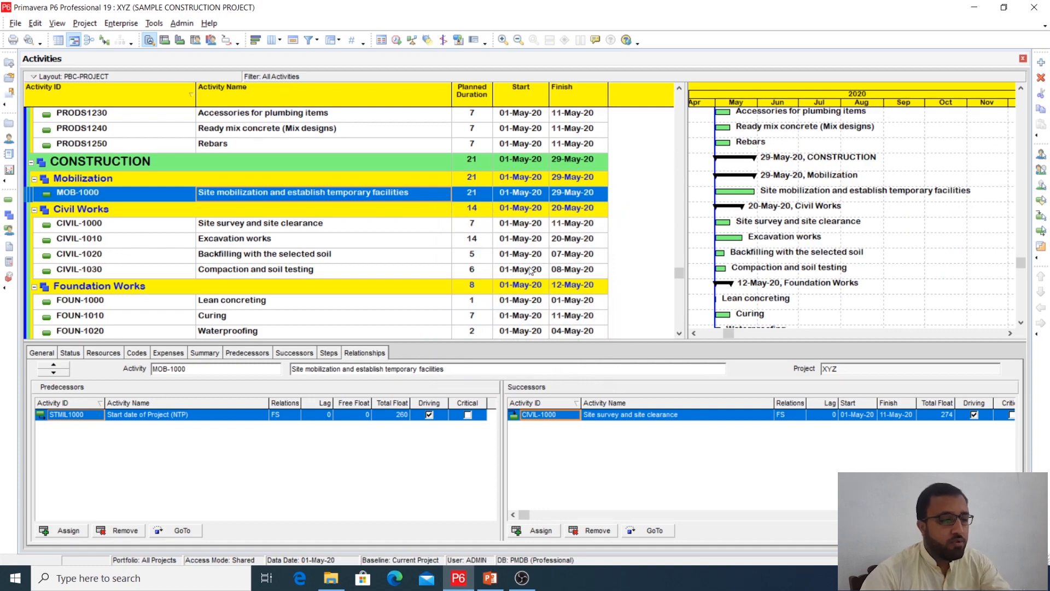
{"action": "key", "text": "super+s"}
{"action": "key", "text": "Escape"}
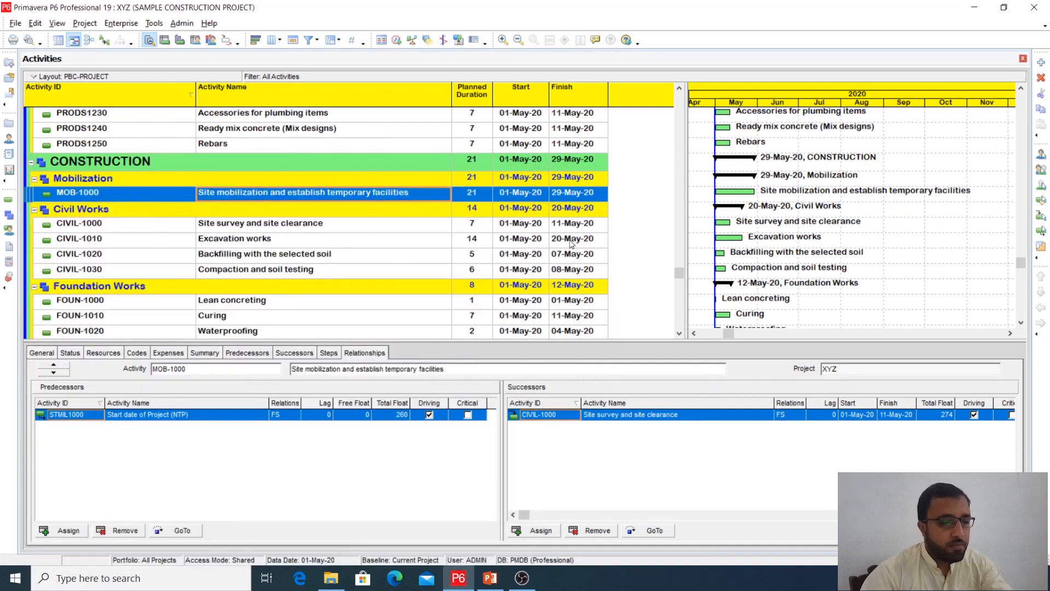
{"action": "key", "text": "super+s"}
{"action": "key", "text": "Escape"}
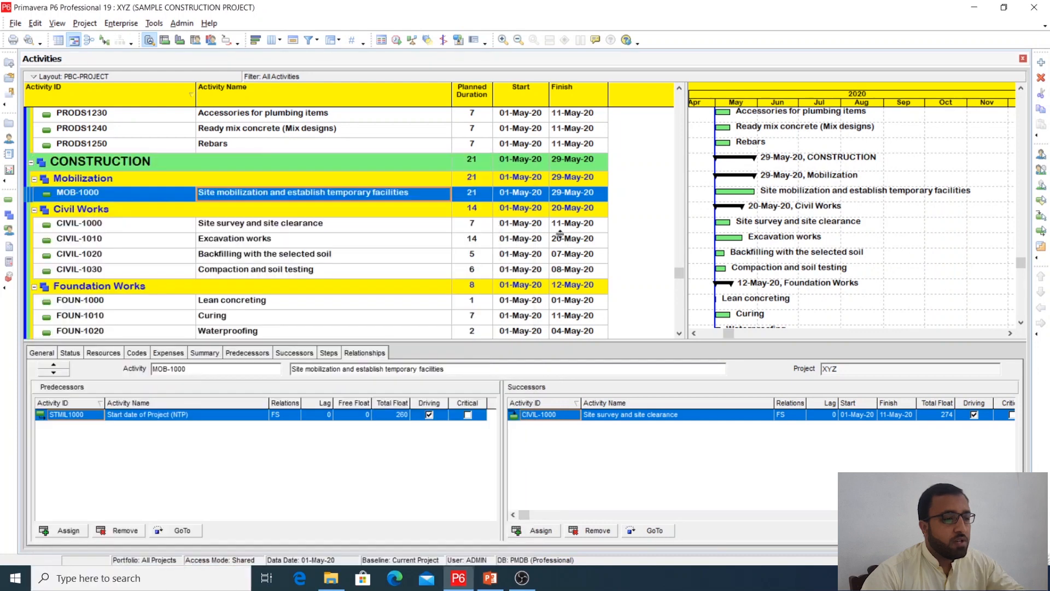
- Schedule the project with the current data date of 01-May-20 and show the relationship lines in the Gantt chart
{"action": "left_click", "coordinate": [397, 40]}
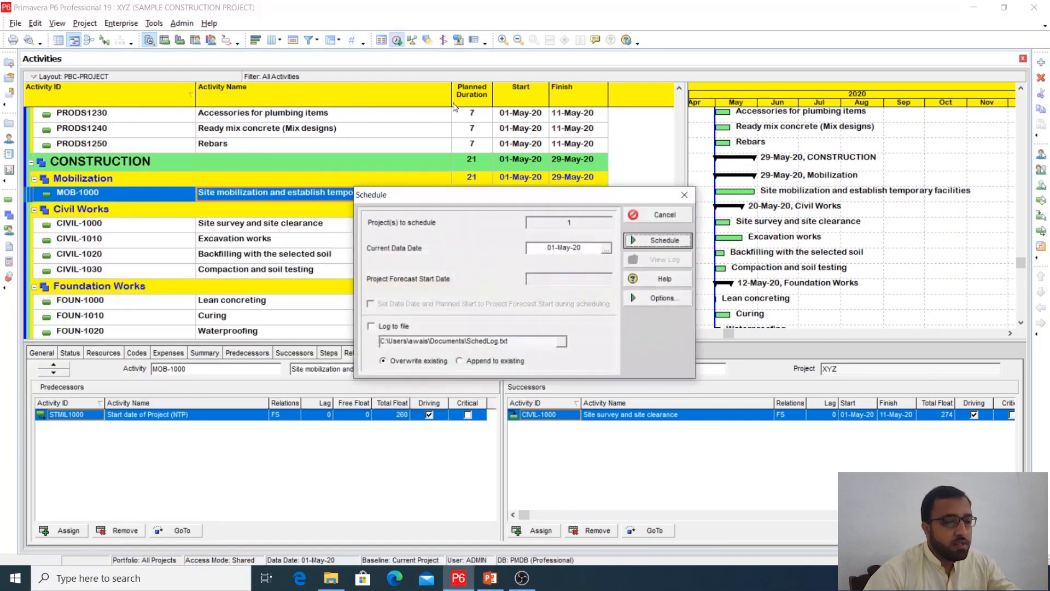
{"action": "left_click", "coordinate": [658, 245]}
{"action": "left_click", "coordinate": [518, 320]}
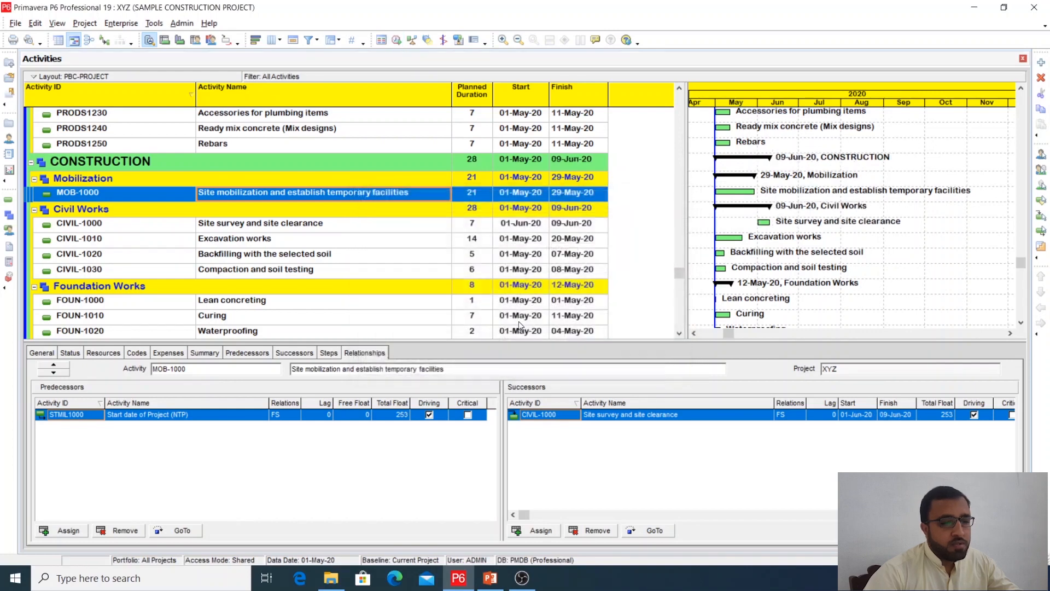
{"action": "left_click", "coordinate": [107, 46]}
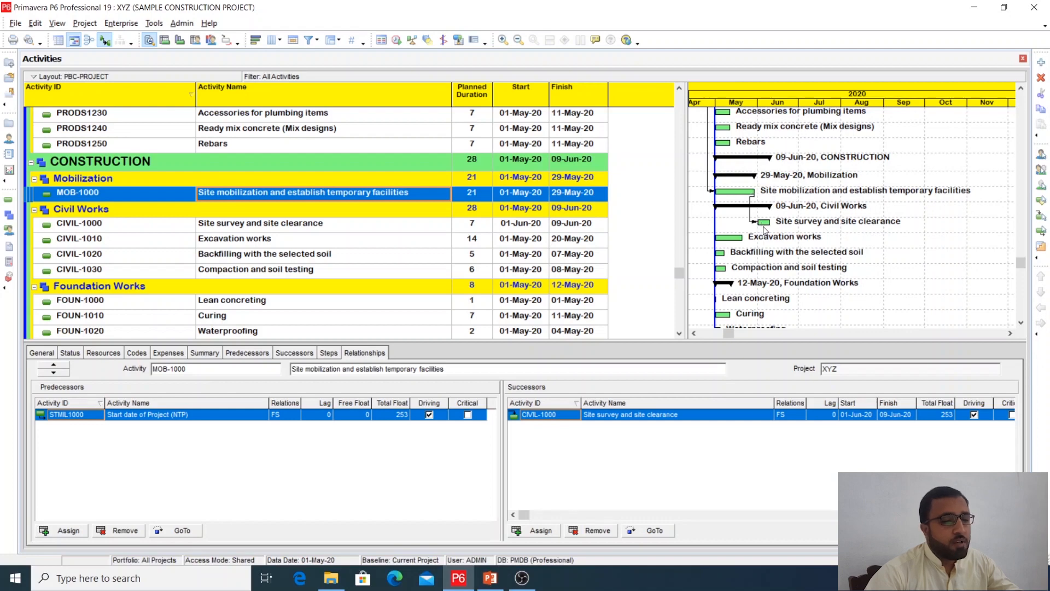
- Select Site survey and site clearance, slightly widen the predecessors' relationship column, and open the relationship type choices for its site mobilization predecessor
{"action": "left_click", "coordinate": [458, 228]}
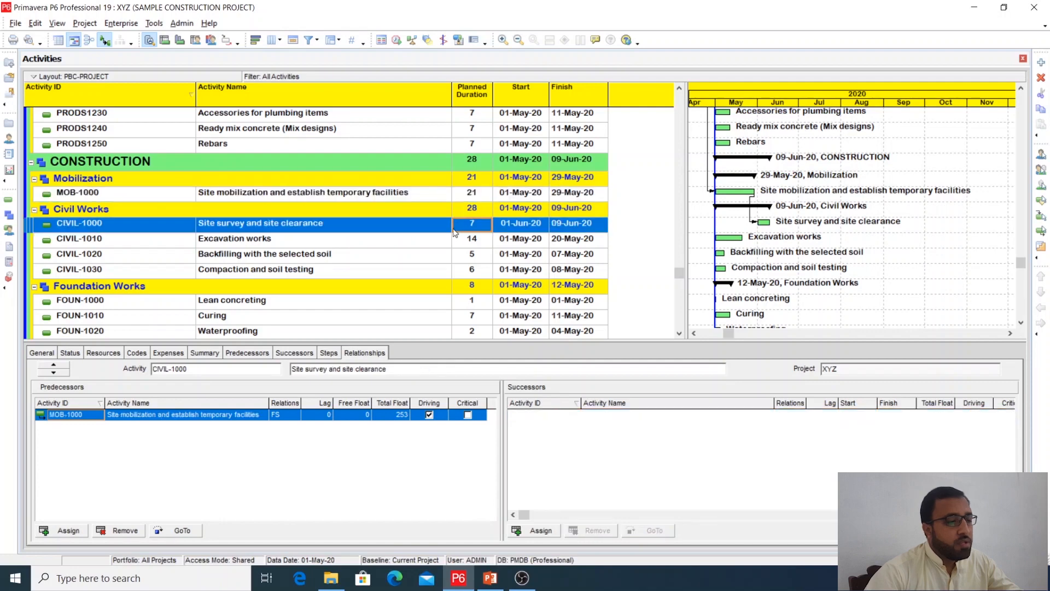
{"action": "scroll", "coordinate": [400, 265], "scroll_direction": "down", "scroll_amount": 1}
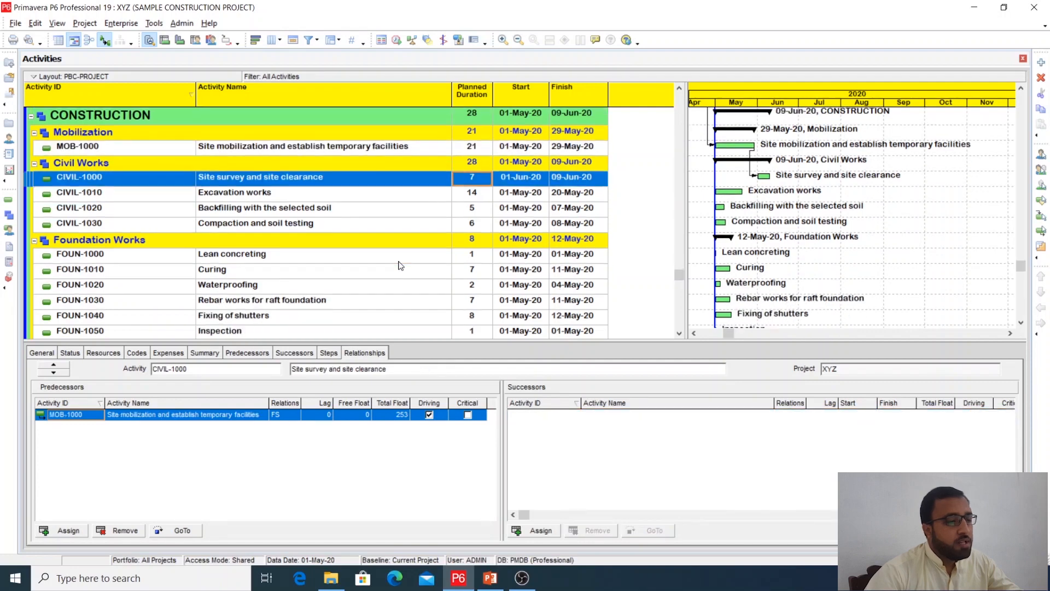
{"action": "left_click", "coordinate": [268, 193]}
{"action": "left_click", "coordinate": [297, 180]}
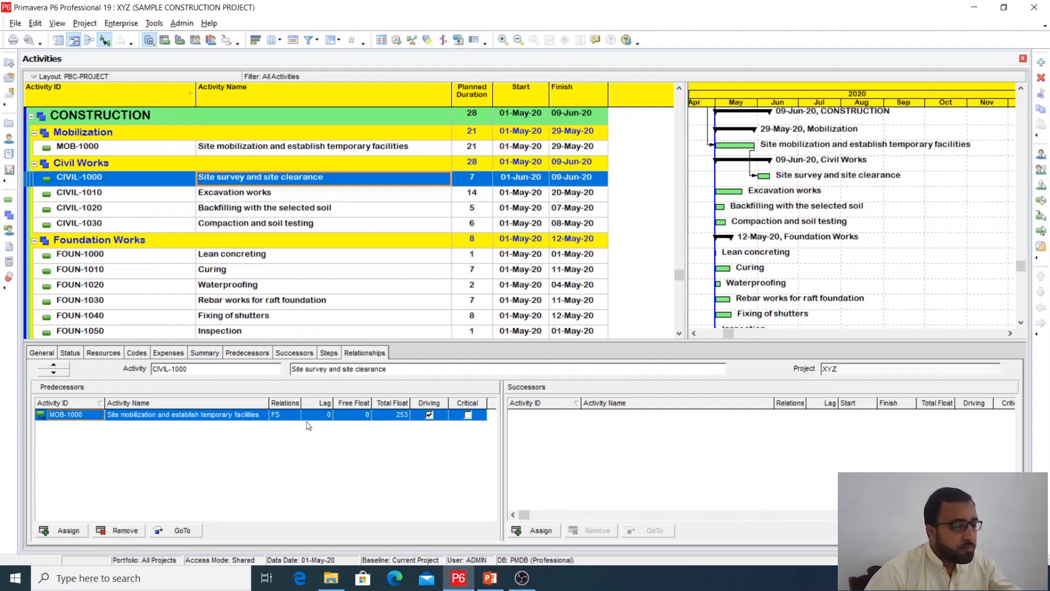
{"action": "left_click", "coordinate": [130, 416]}
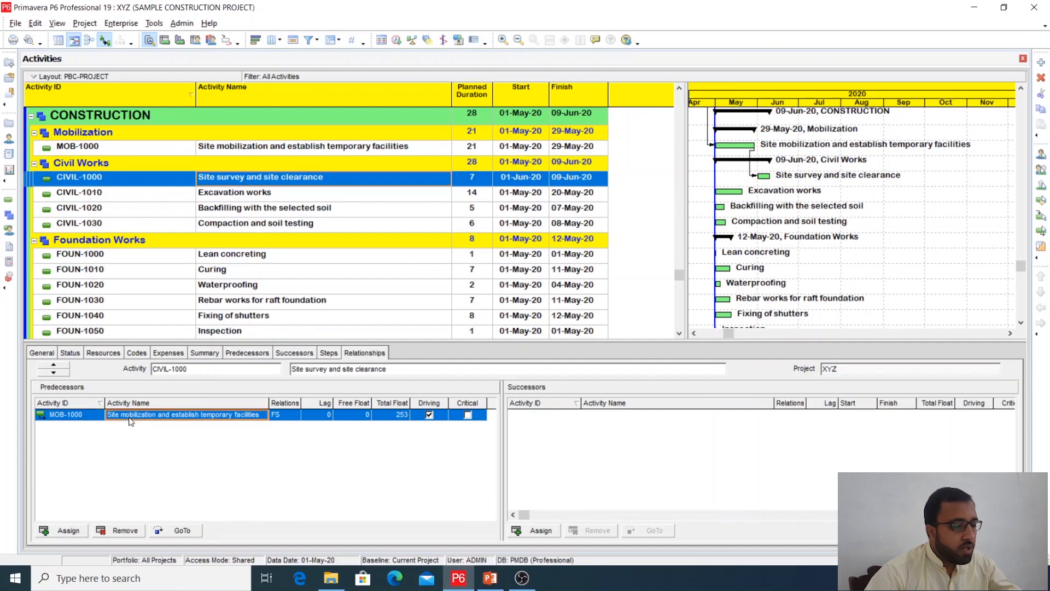
{"action": "left_click_drag", "start_coordinate": [300, 403], "coordinate": [305, 403]}
{"action": "left_click", "coordinate": [296, 415]}
{"action": "left_click", "coordinate": [299, 416]}
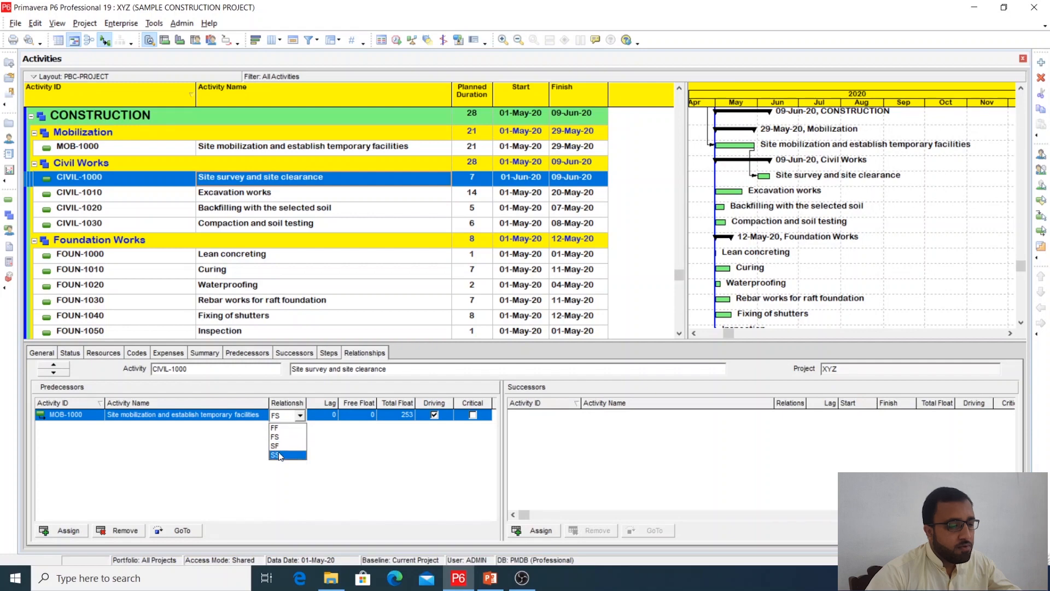
- Set the MOB-1000 predecessor relationship of Site survey and site clearance to FS
{"action": "left_click", "coordinate": [282, 439]}
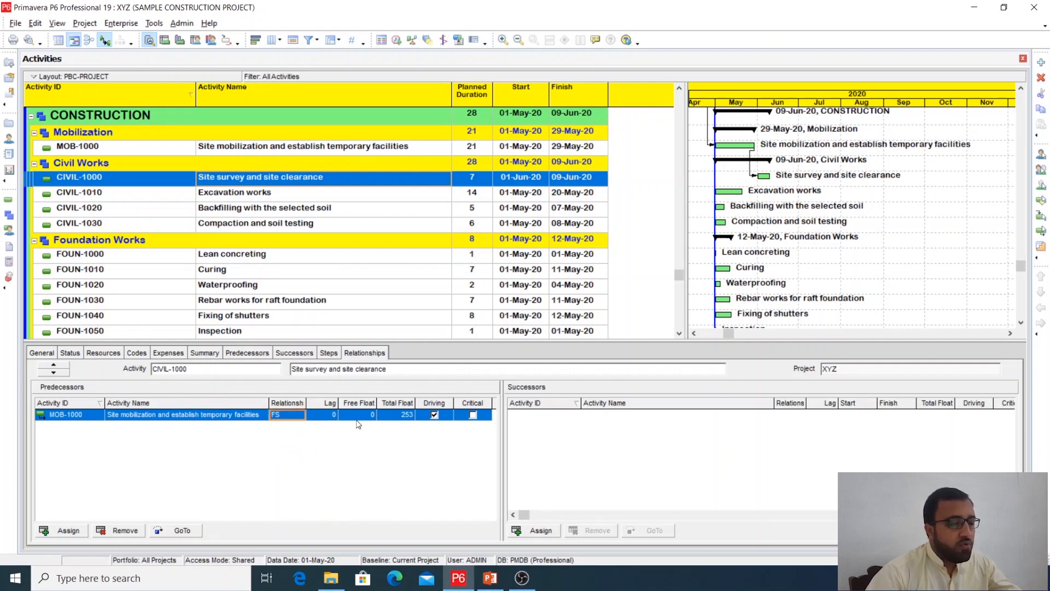
{"action": "left_click", "coordinate": [331, 414]}
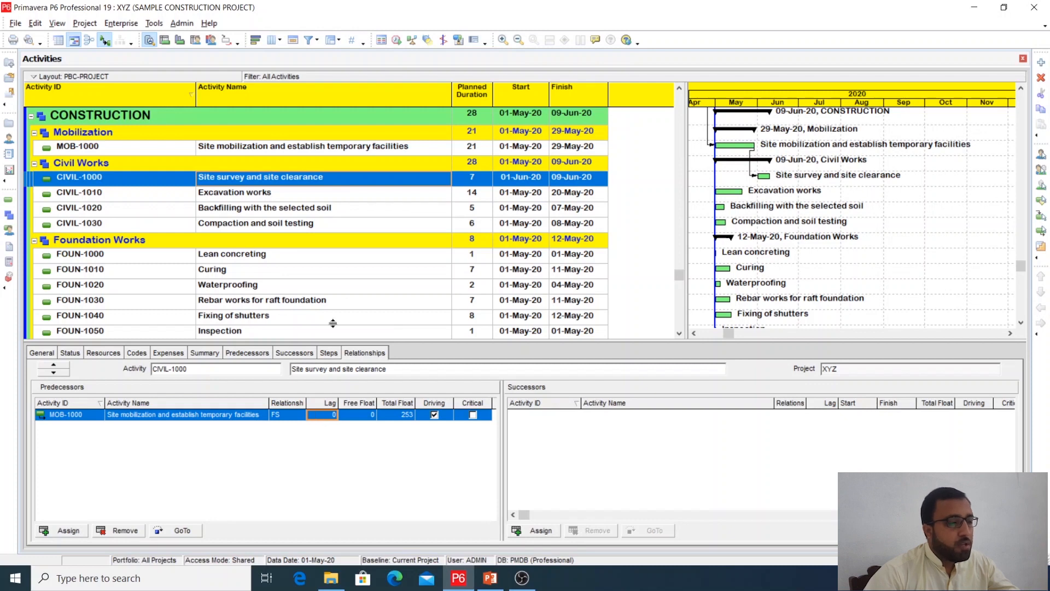
{"action": "left_click", "coordinate": [262, 198]}
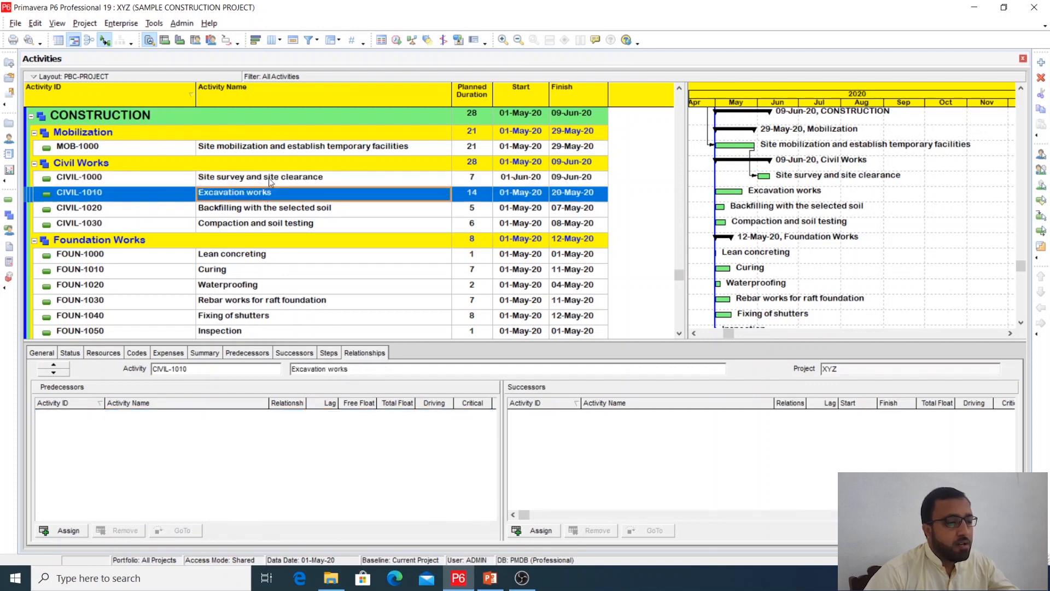
- Assign Excavation works (CIVIL-1010) as a successor of Site survey and site clearance (CIVIL-1000)
{"action": "left_click", "coordinate": [267, 181]}
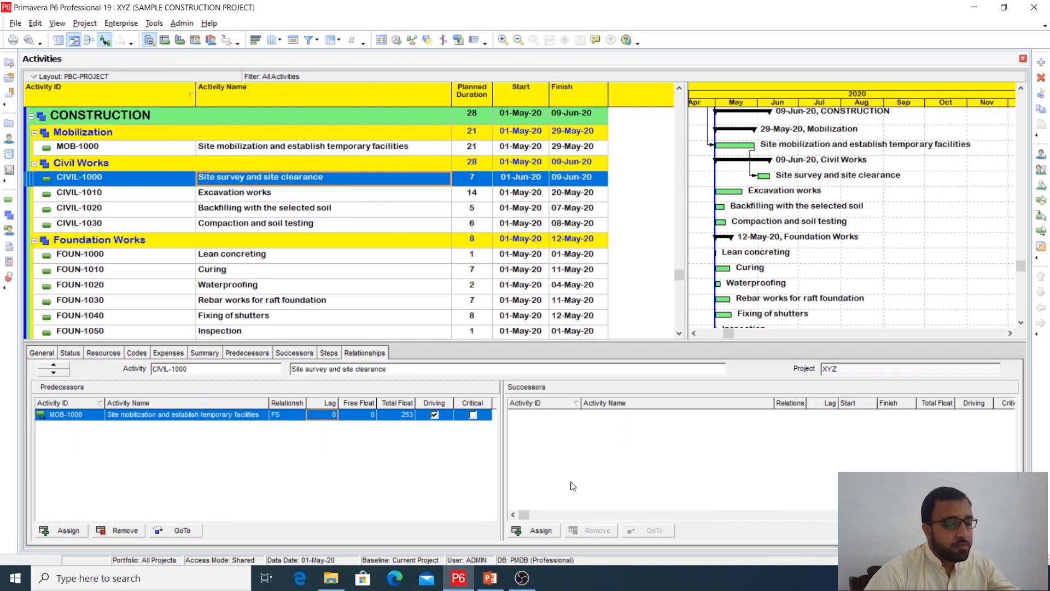
{"action": "left_click", "coordinate": [540, 530]}
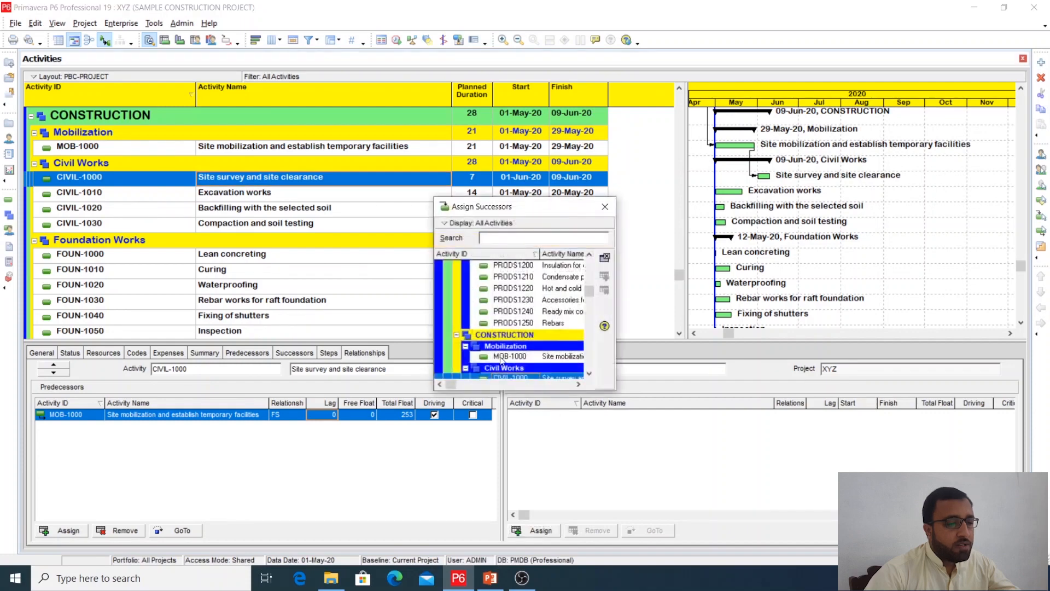
{"action": "left_click_drag", "start_coordinate": [434, 342], "coordinate": [417, 343]}
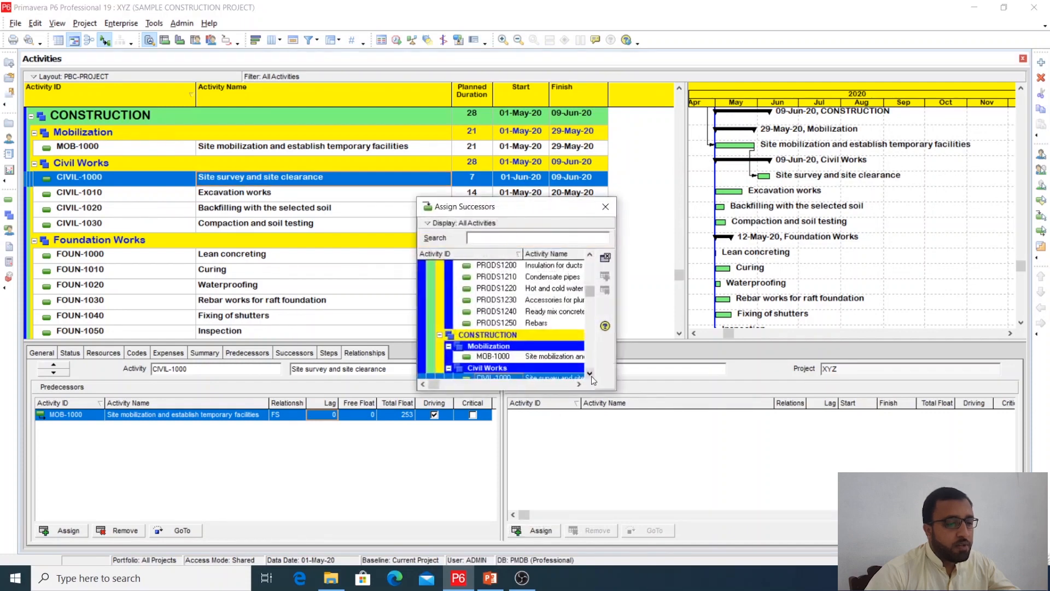
{"action": "left_click", "coordinate": [590, 374]}
{"action": "scroll", "coordinate": [547, 328], "scroll_direction": "down", "scroll_amount": 2}
{"action": "double_click", "coordinate": [552, 320]}
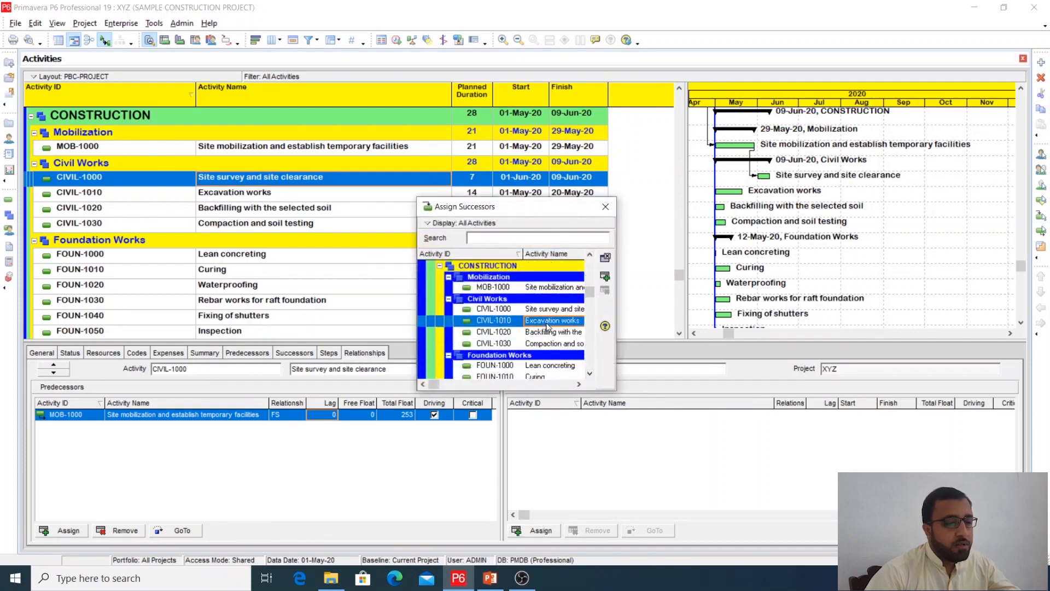
{"action": "left_click", "coordinate": [605, 206]}
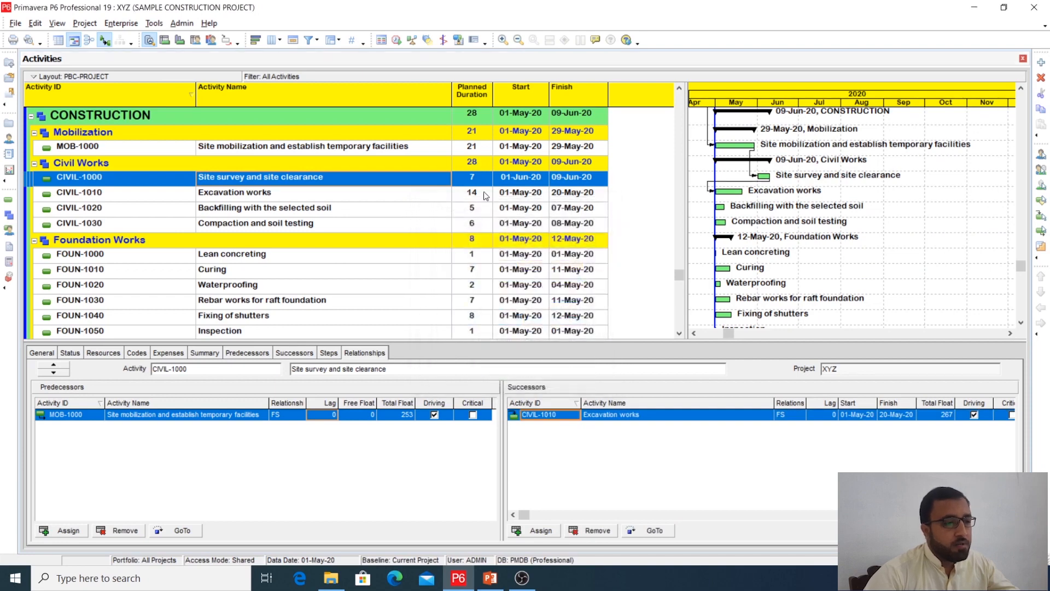
- Reschedule the project so the dates account for the link between site survey and excavation
{"action": "left_click", "coordinate": [396, 40]}
{"action": "left_click", "coordinate": [664, 240]}
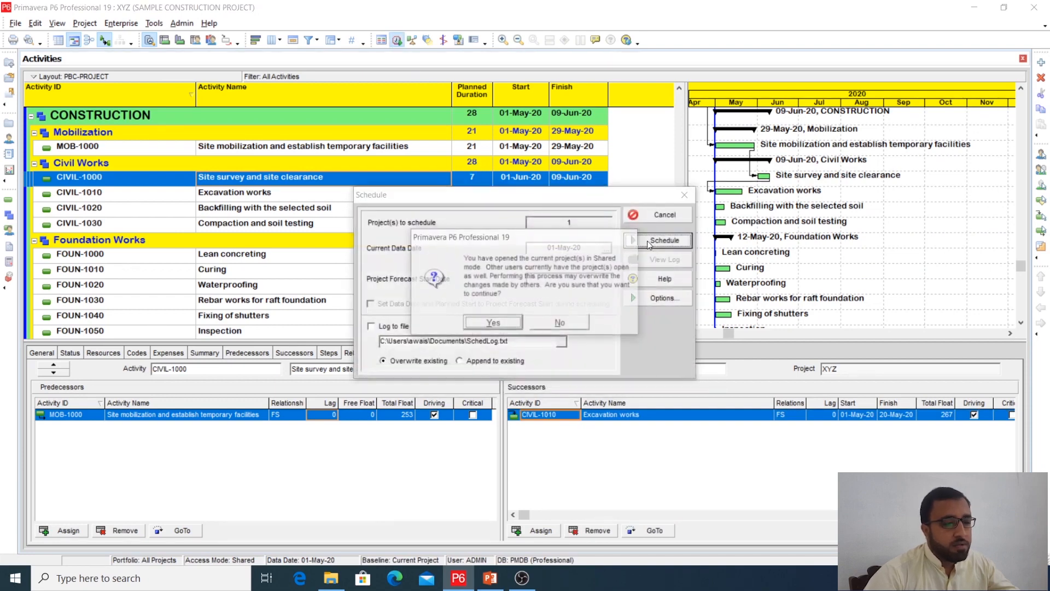
{"action": "left_click", "coordinate": [512, 324]}
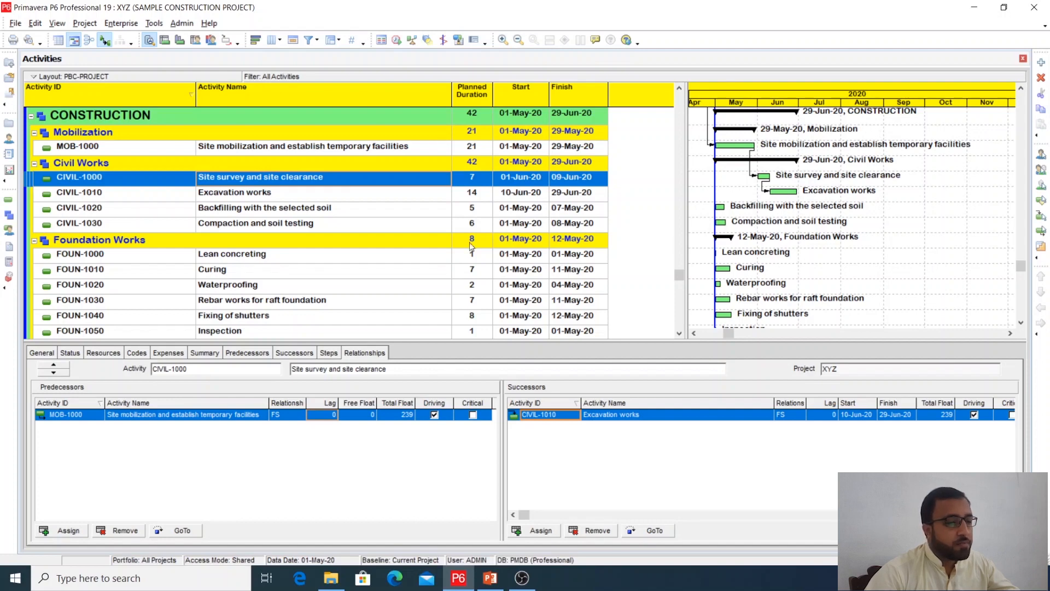
- Assign Backfilling with the selected soil (CIVIL-1020) as a successor of Excavation works (CIVIL-1010)
{"action": "left_click", "coordinate": [296, 197]}
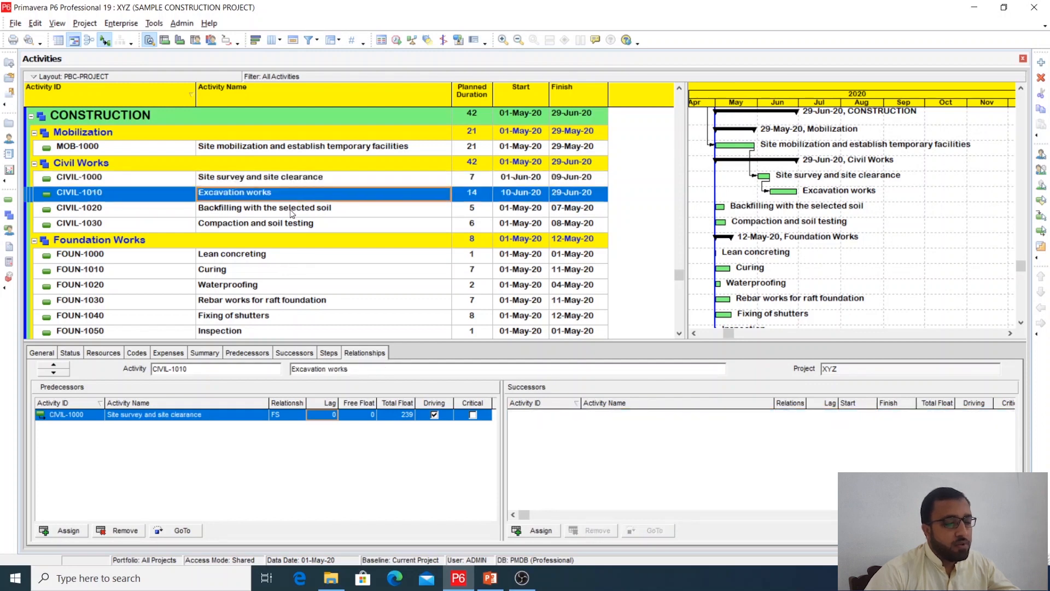
{"action": "left_click", "coordinate": [534, 529]}
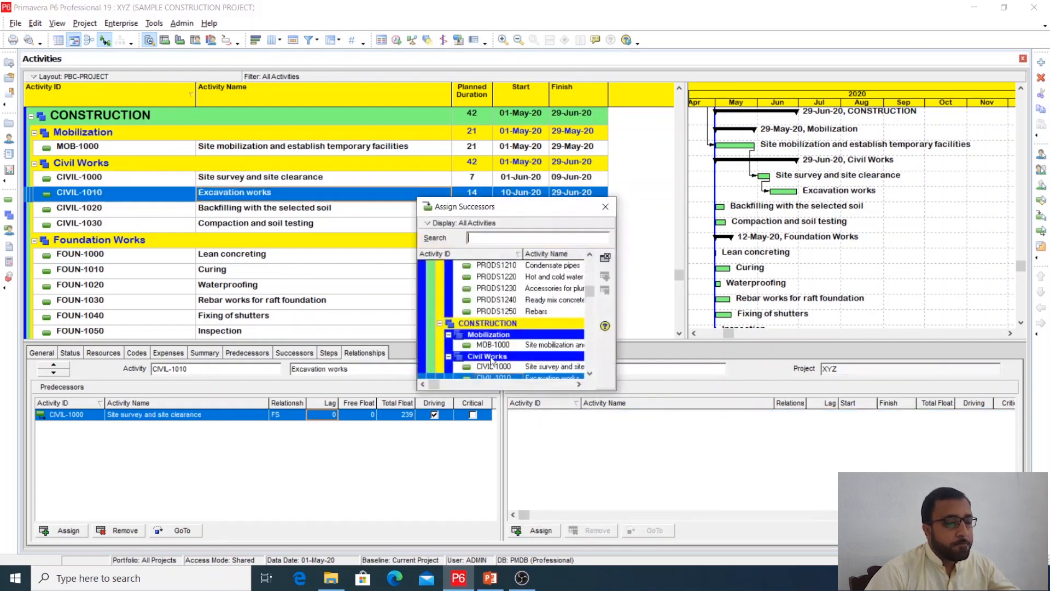
{"action": "scroll", "coordinate": [590, 373], "scroll_direction": "down", "scroll_amount": 2}
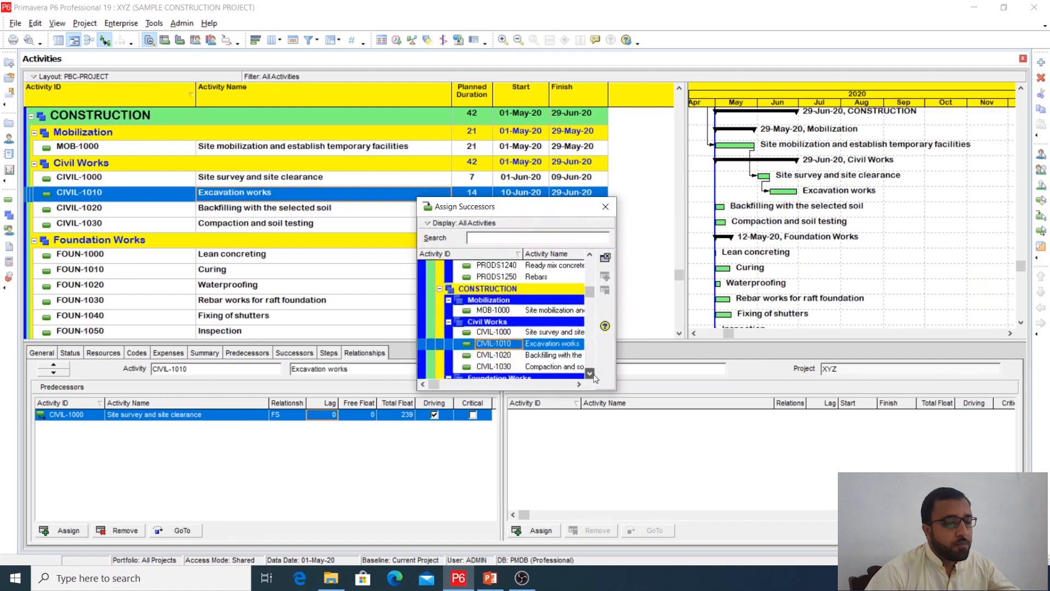
{"action": "left_click", "coordinate": [572, 350]}
{"action": "double_click", "coordinate": [572, 350]}
{"action": "left_click", "coordinate": [605, 206]}
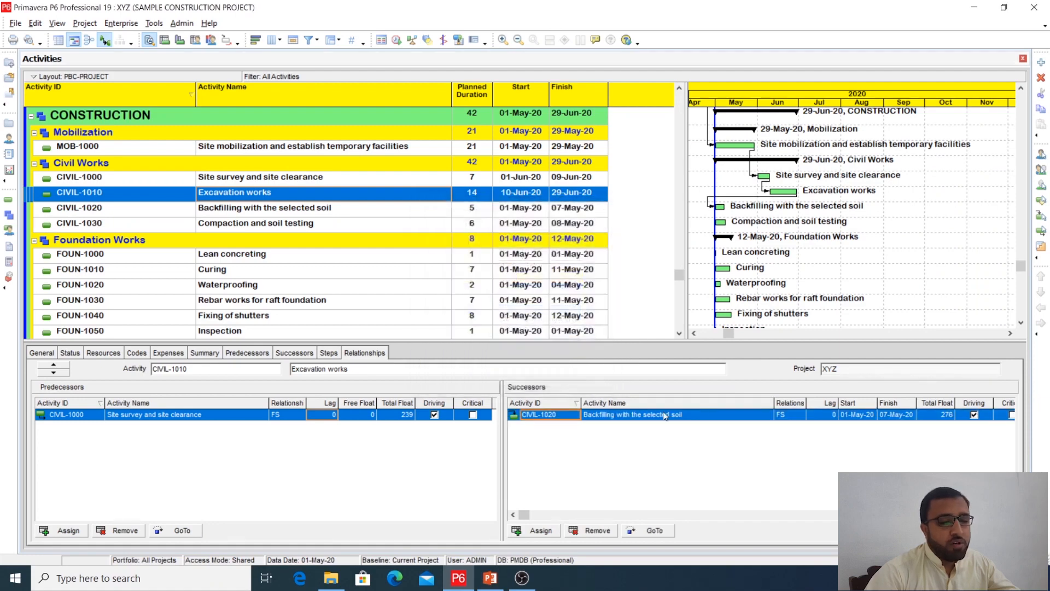
- Change the link from Excavation works to Backfilling with the selected soil to FF with a lag of 3
{"action": "left_click", "coordinate": [783, 416]}
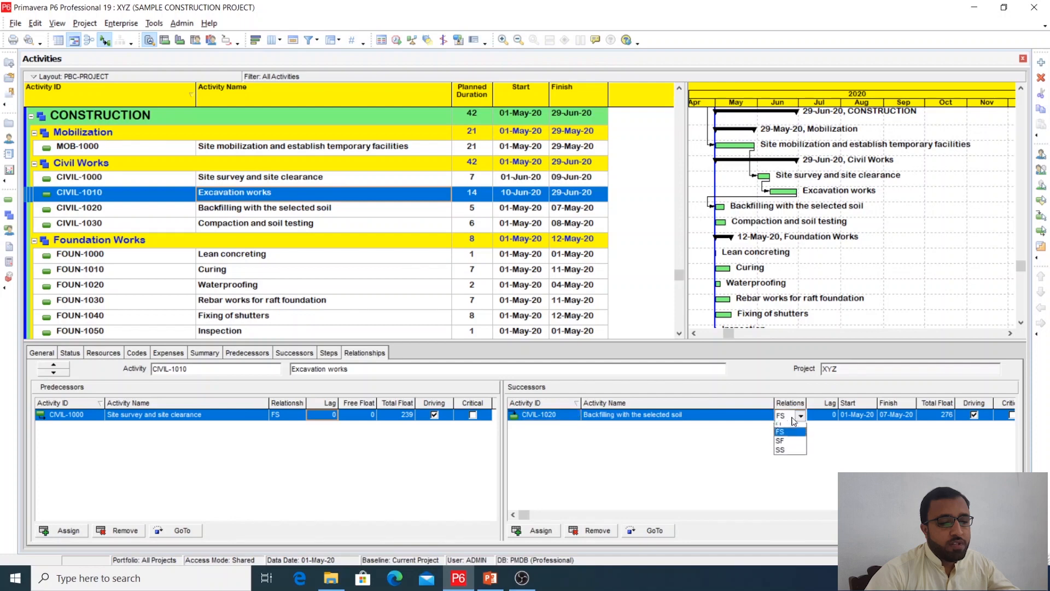
{"action": "left_click", "coordinate": [781, 428]}
{"action": "key", "text": "Tab"}
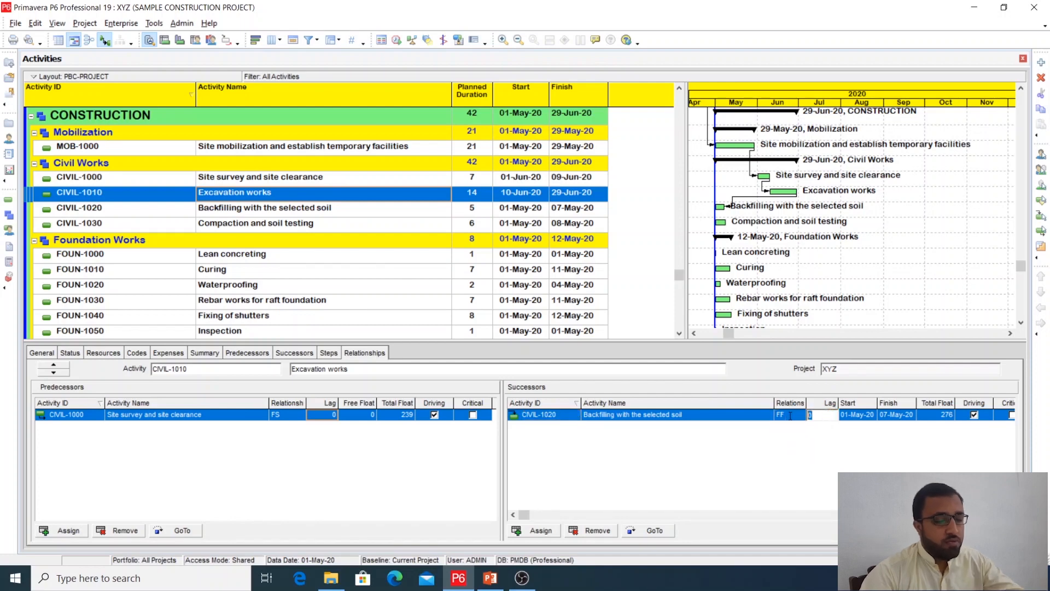
{"action": "type", "text": "3"}
{"action": "key", "text": "Return"}
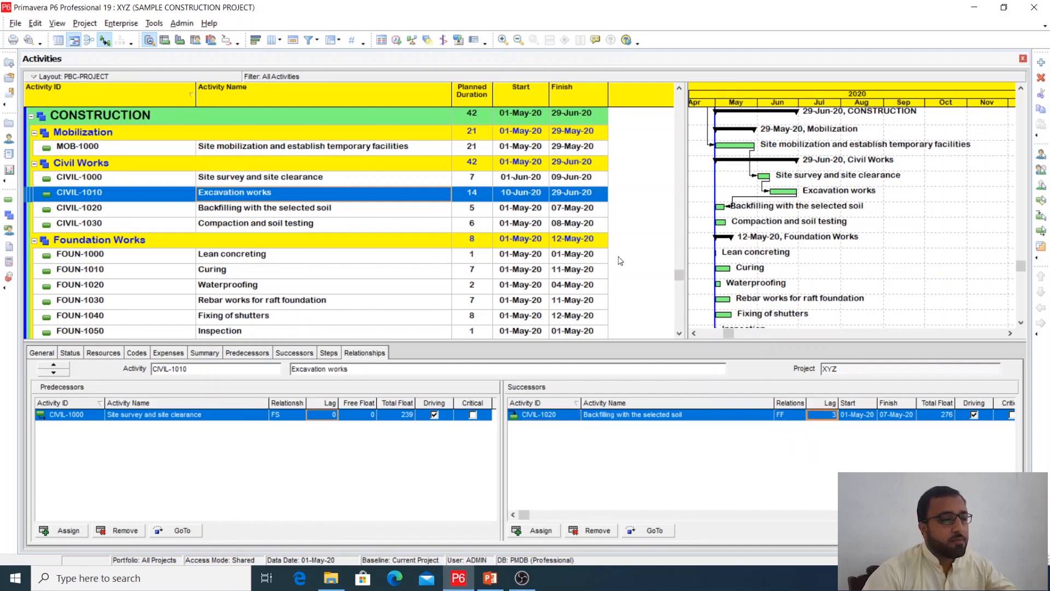
- Reschedule the project to apply the finish-to-finish link between excavation and backfilling
{"action": "left_click", "coordinate": [397, 40]}
{"action": "left_click", "coordinate": [664, 241]}
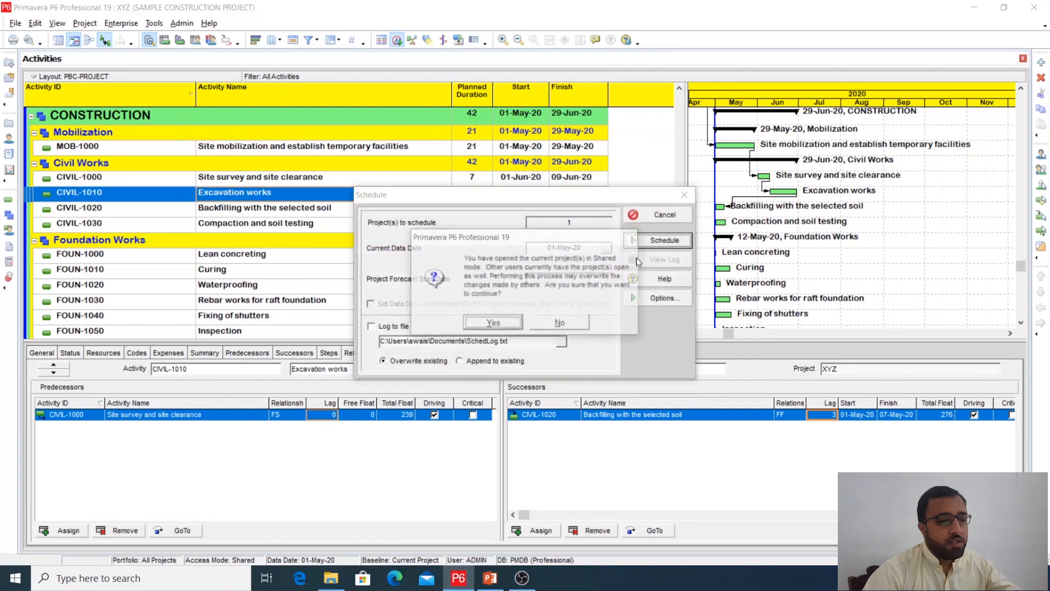
{"action": "left_click", "coordinate": [519, 324]}
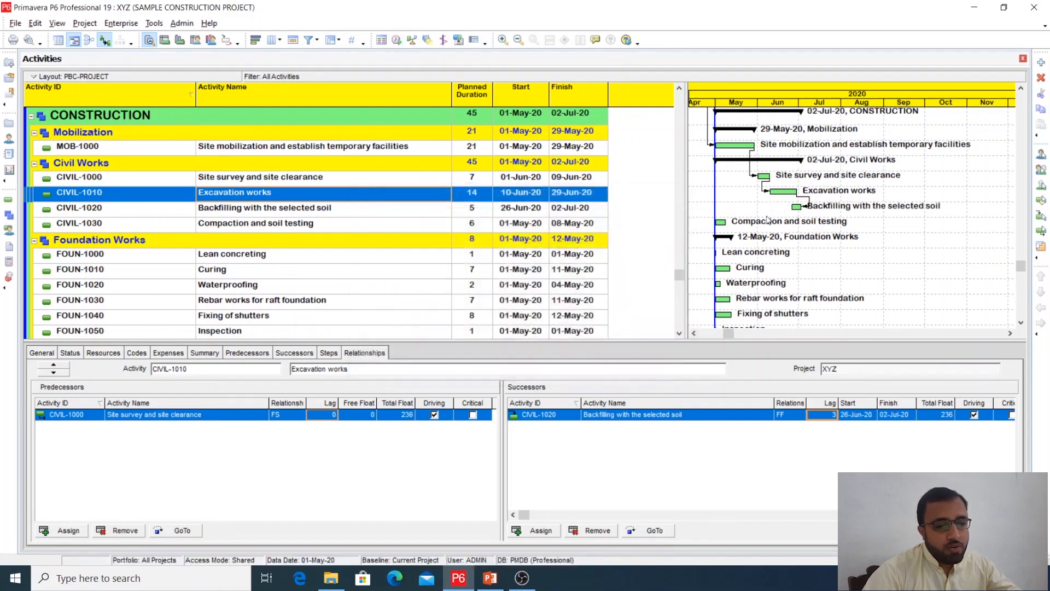
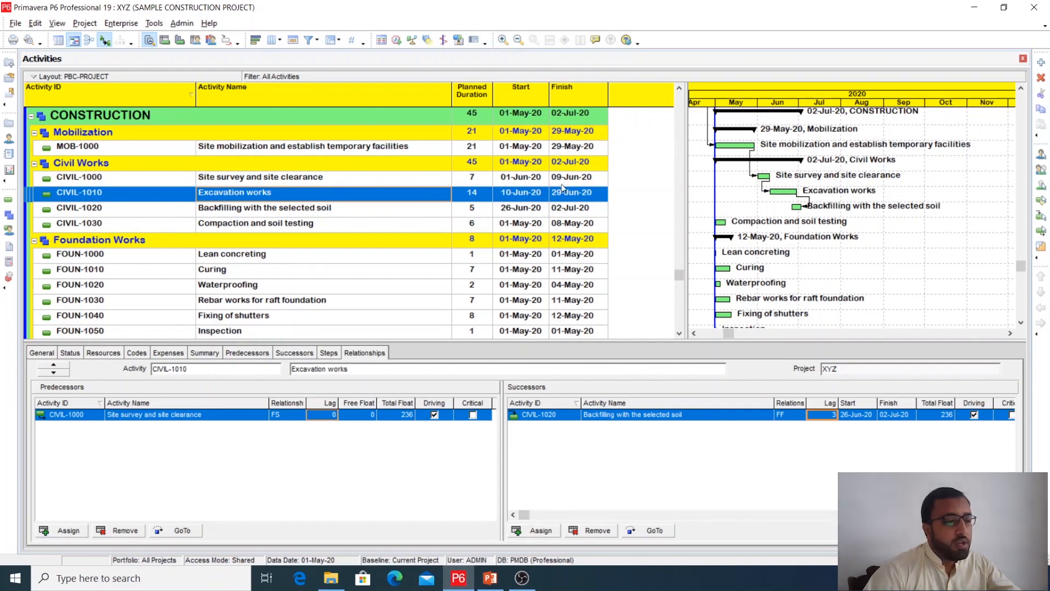
{"action": "left_click", "coordinate": [515, 209]}
{"action": "key", "text": "Up"}
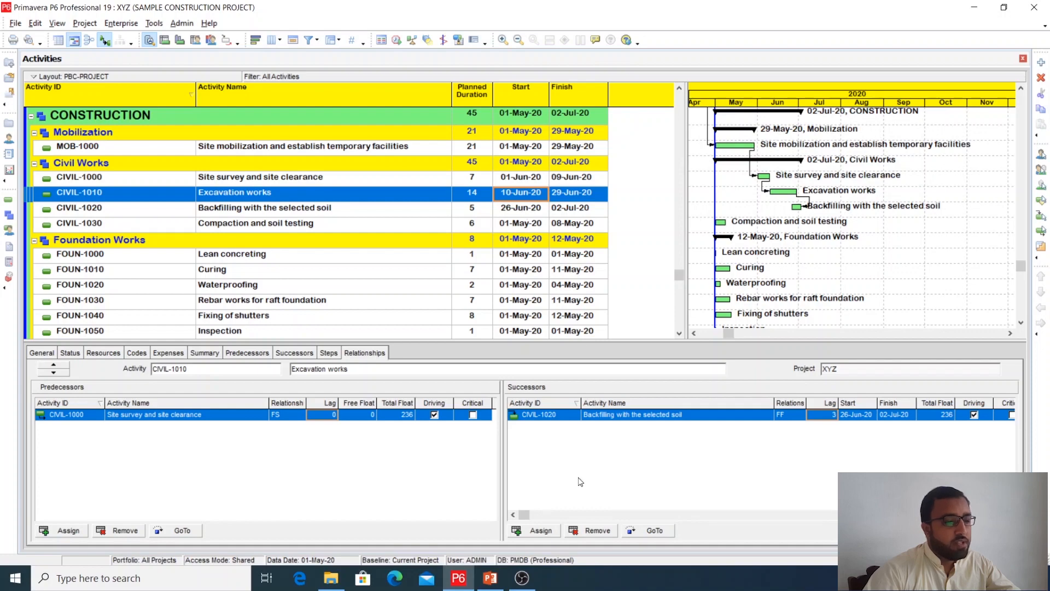
{"action": "left_click", "coordinate": [539, 530]}
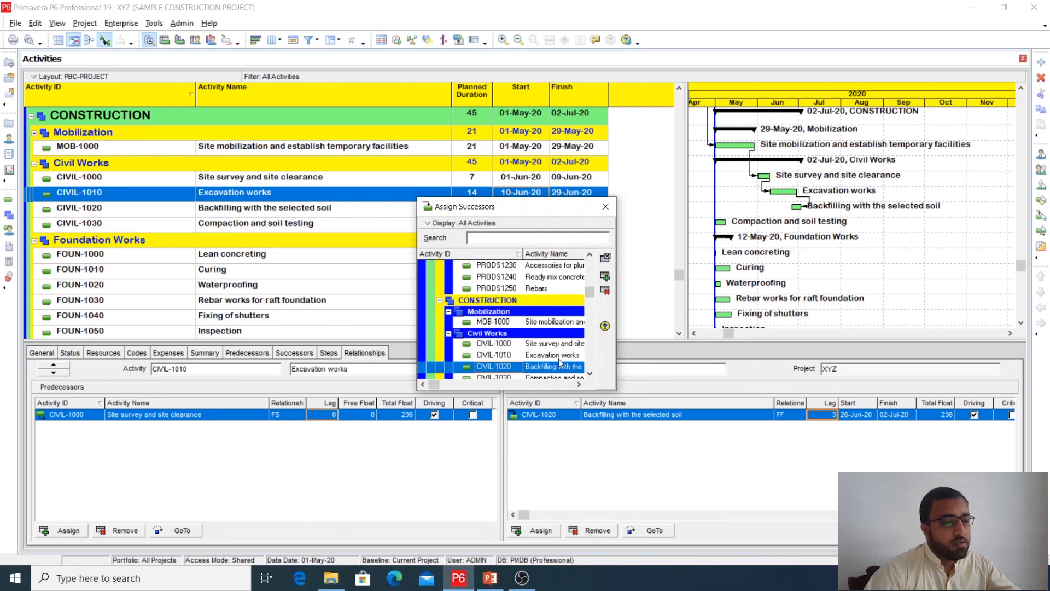
{"action": "left_click", "coordinate": [605, 206]}
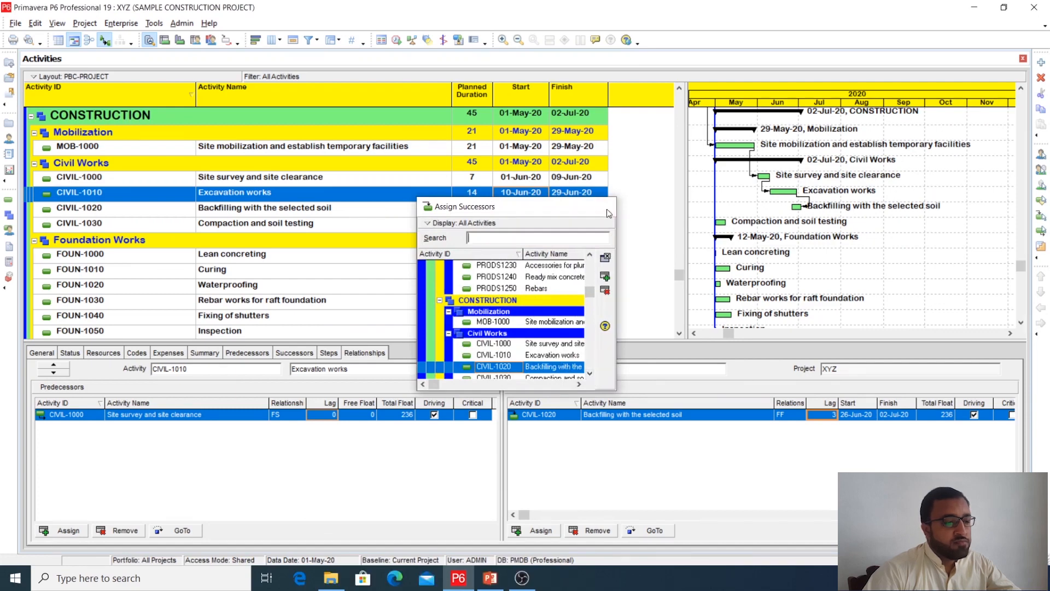
- Add Excavation works (CIVIL-1010) a second time as a predecessor of Backfilling with the selected soil (CIVIL-1020)
{"action": "left_click", "coordinate": [328, 209]}
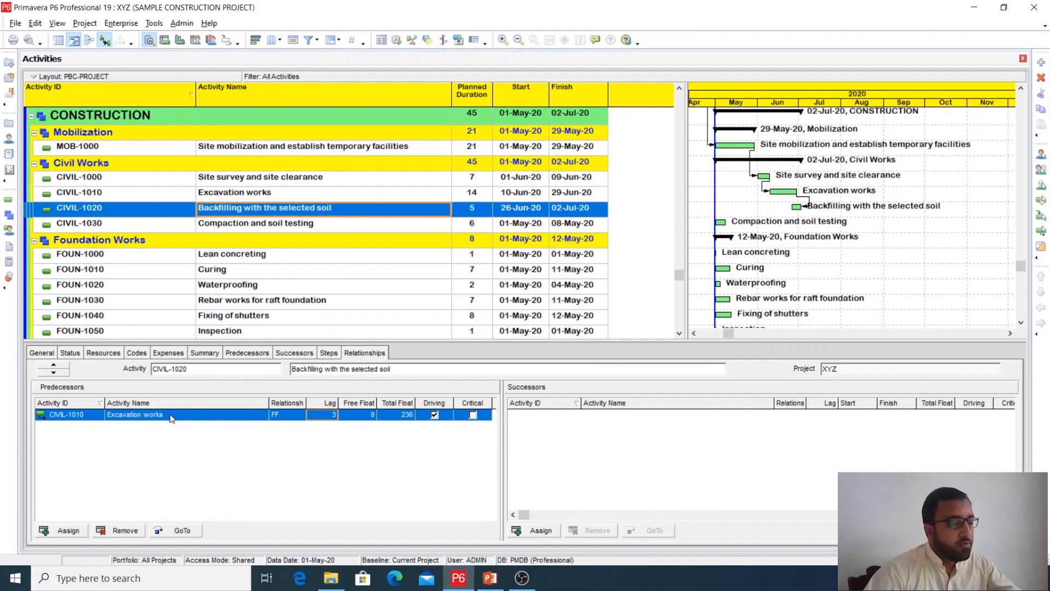
{"action": "left_click", "coordinate": [62, 533]}
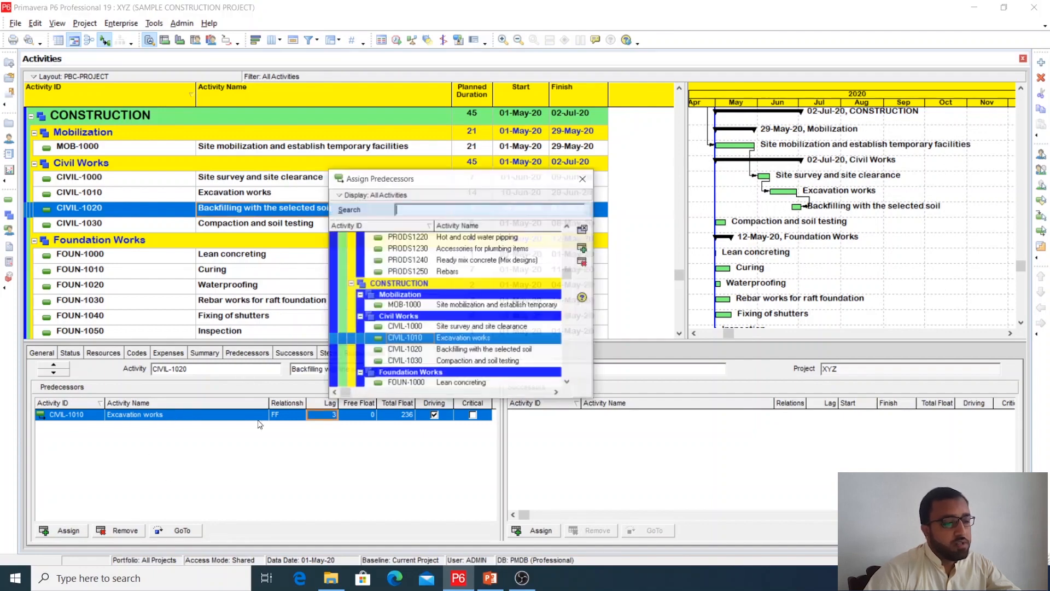
{"action": "double_click", "coordinate": [468, 341]}
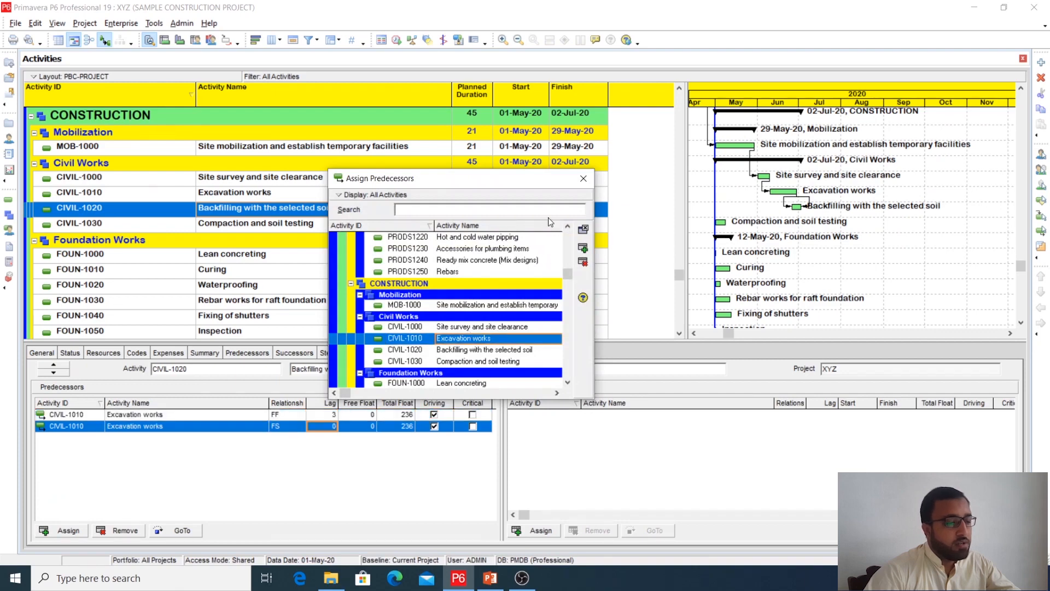
{"action": "left_click", "coordinate": [584, 178]}
- Set the second Excavation works predecessor link of the backfilling activity to SS with a lag of 16
{"action": "left_click", "coordinate": [289, 426]}
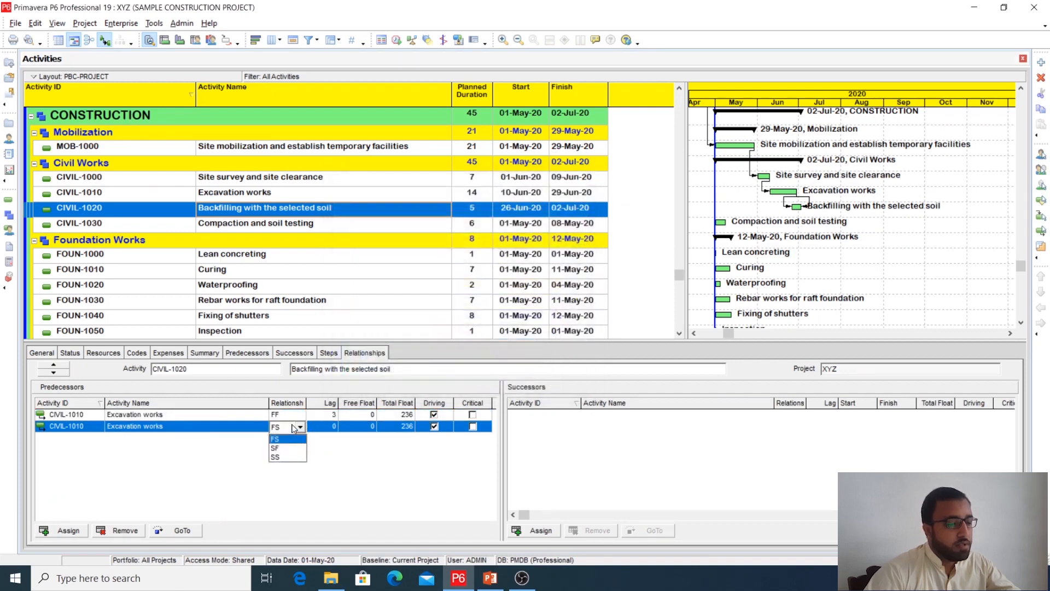
{"action": "left_click", "coordinate": [281, 458]}
{"action": "left_click", "coordinate": [334, 426]}
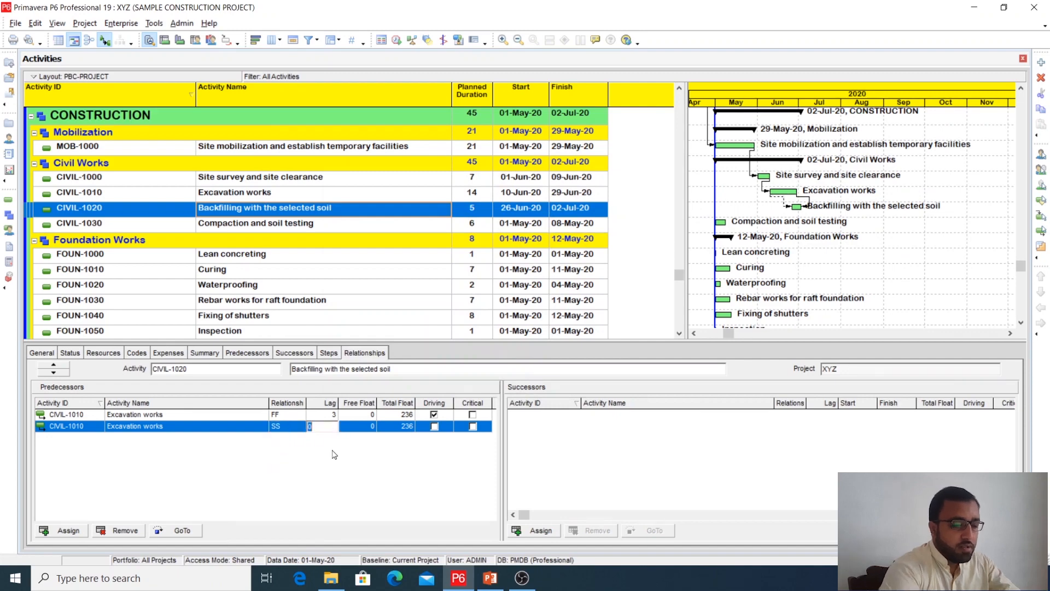
{"action": "type", "text": "16"}
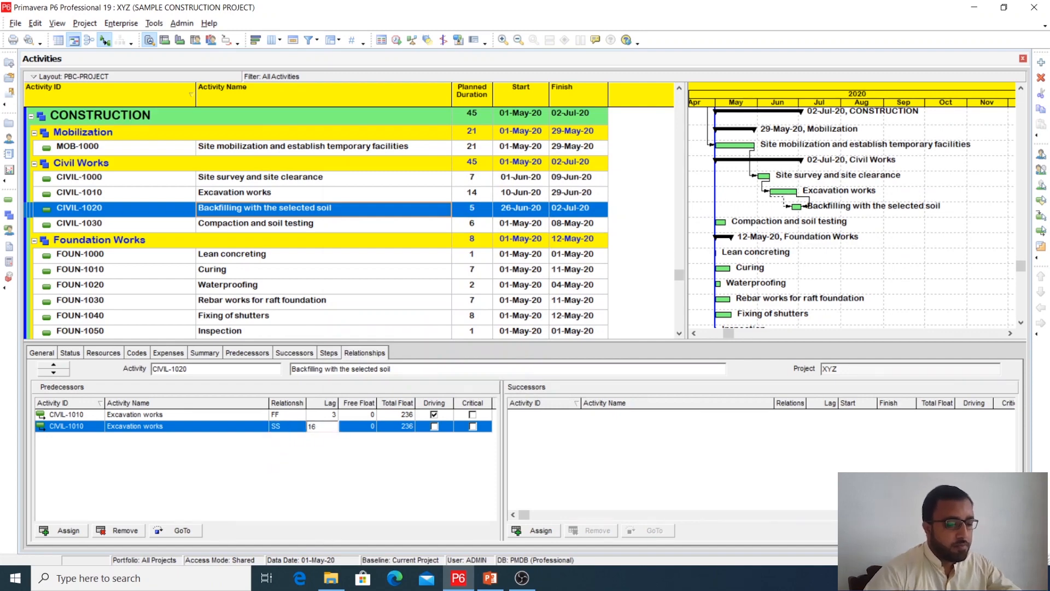
{"action": "key", "text": "Return"}
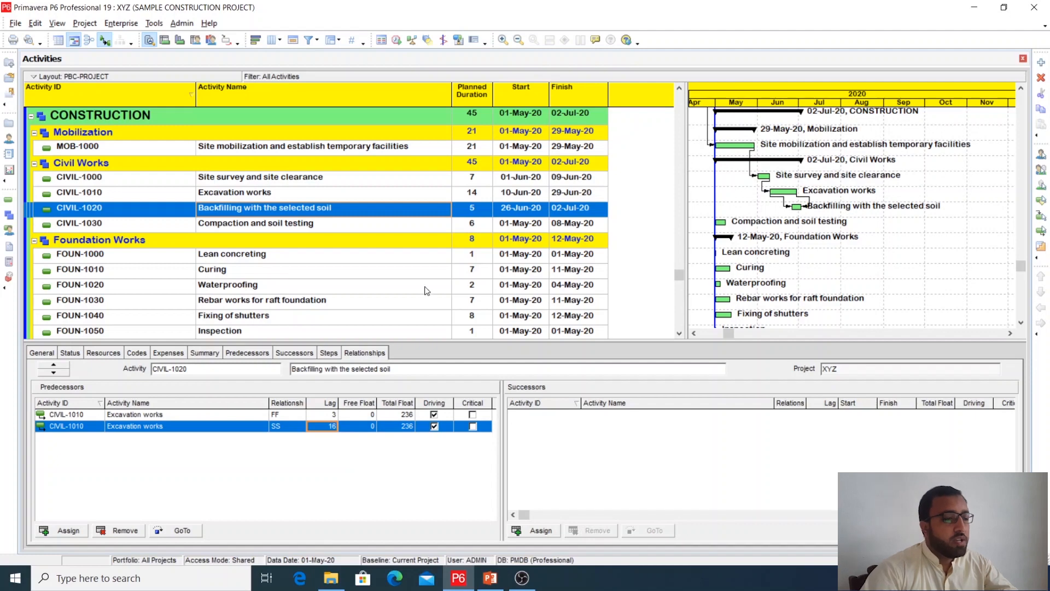
- Reschedule the project with both the FF and SS links between excavation and backfilling in place
{"action": "left_click", "coordinate": [396, 40]}
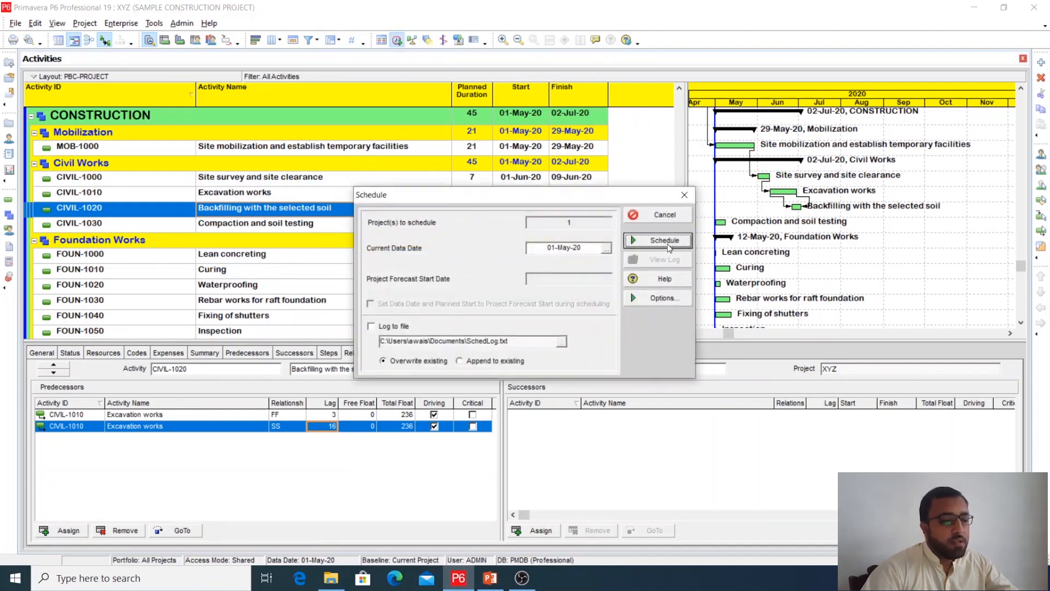
{"action": "left_click", "coordinate": [666, 243]}
{"action": "left_click", "coordinate": [502, 324]}
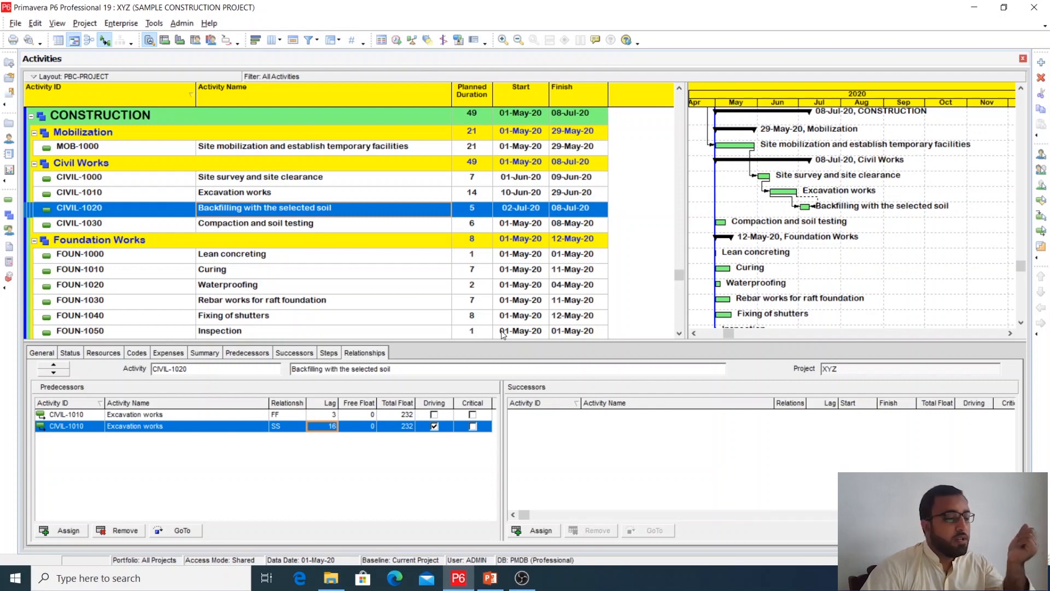
{"action": "left_click", "coordinate": [311, 416]}
{"action": "left_click", "coordinate": [309, 429]}
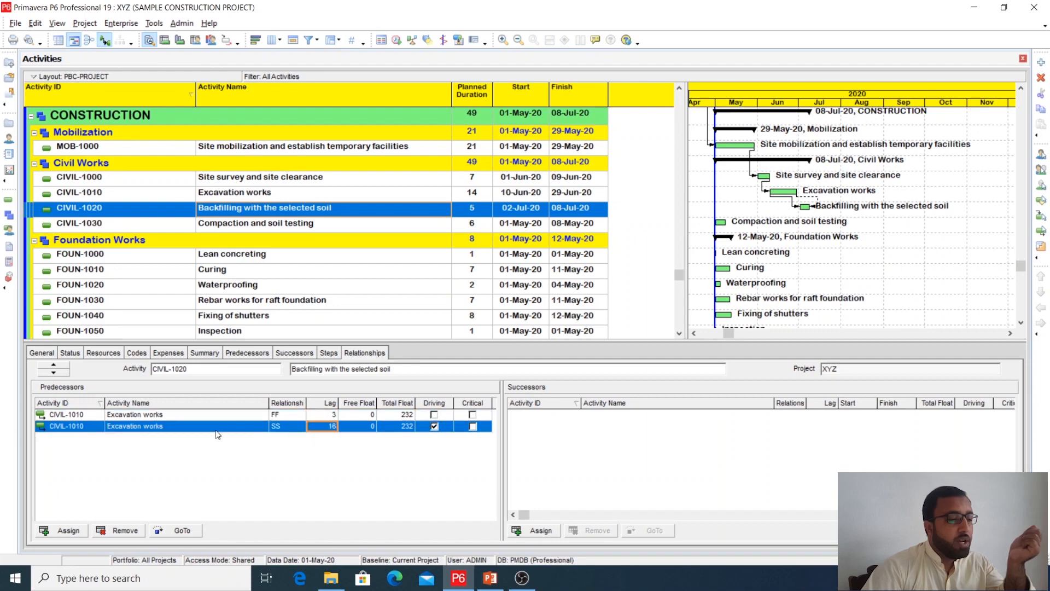
{"action": "left_click", "coordinate": [167, 428]}
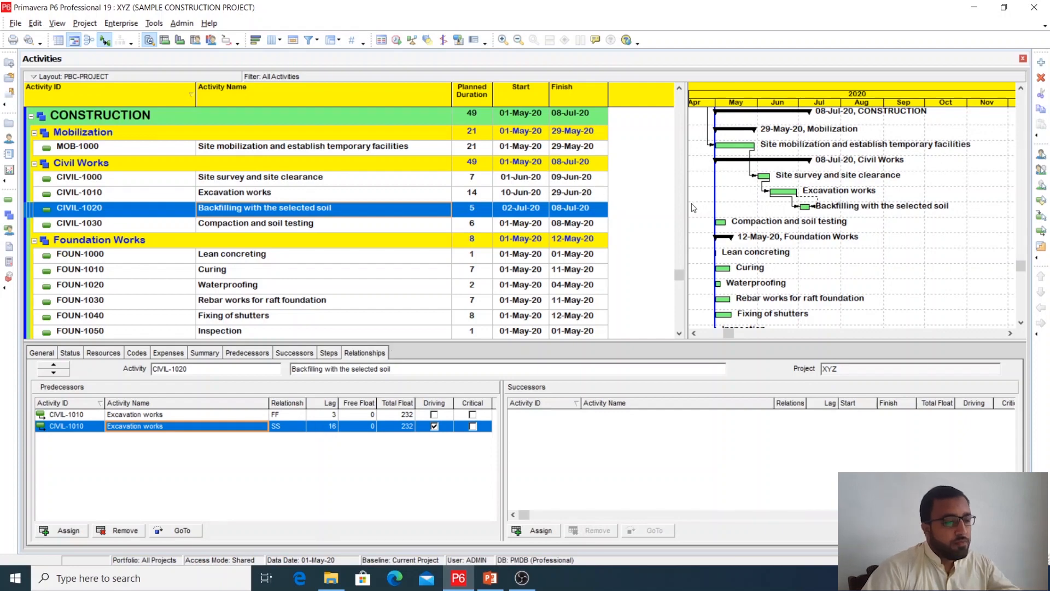
{"action": "left_click_drag", "start_coordinate": [686, 207], "coordinate": [674, 208]}
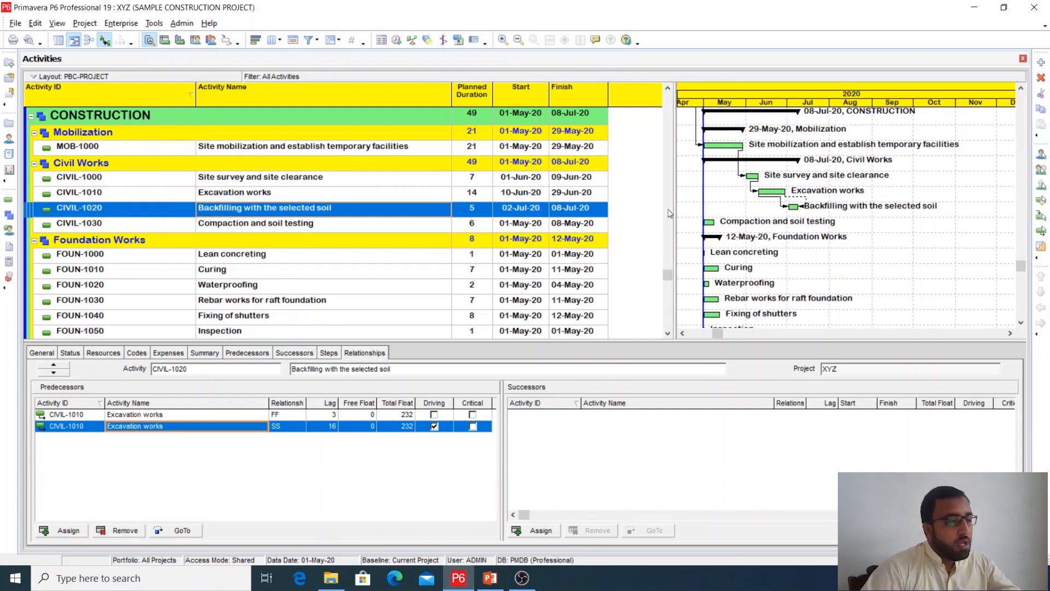
- Assign Backfilling with the selected soil (CIVIL-1020) as a predecessor of Compaction and soil testing (CIVIL-1030)
{"action": "left_click", "coordinate": [247, 228]}
{"action": "left_click", "coordinate": [261, 211]}
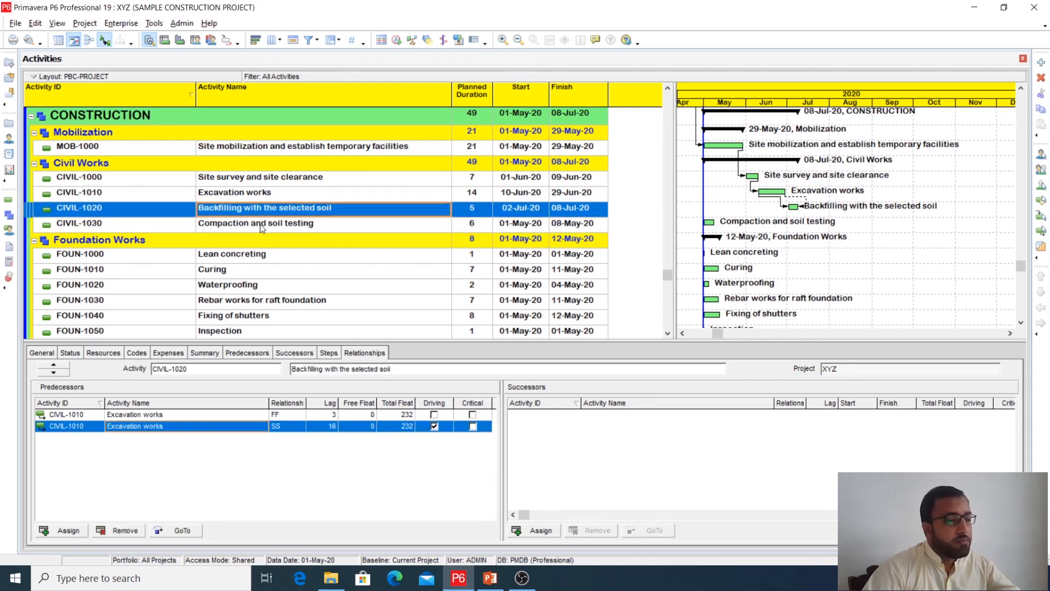
{"action": "left_click", "coordinate": [256, 223]}
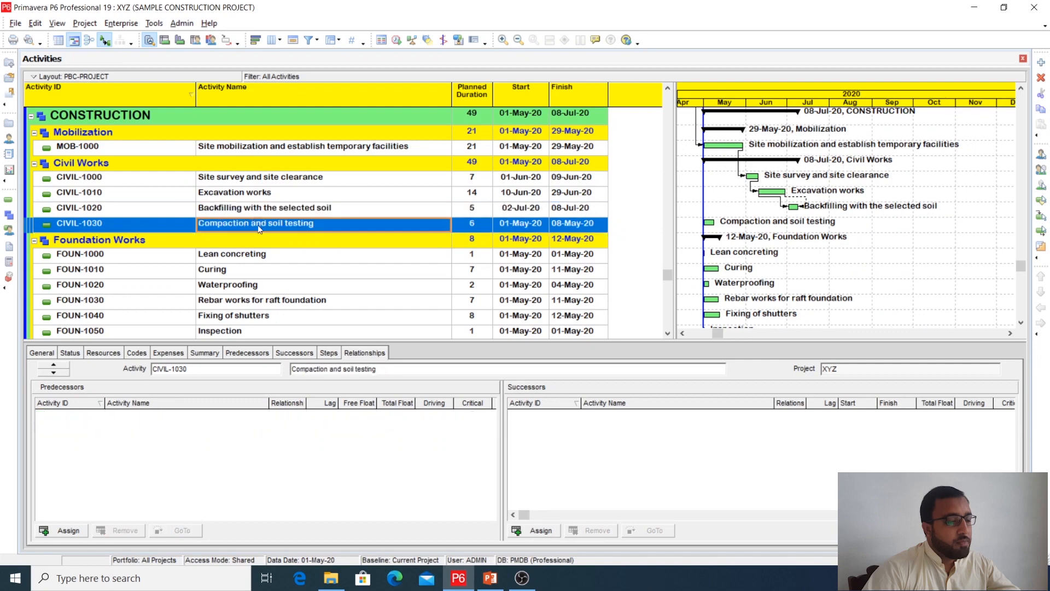
{"action": "left_click", "coordinate": [70, 530]}
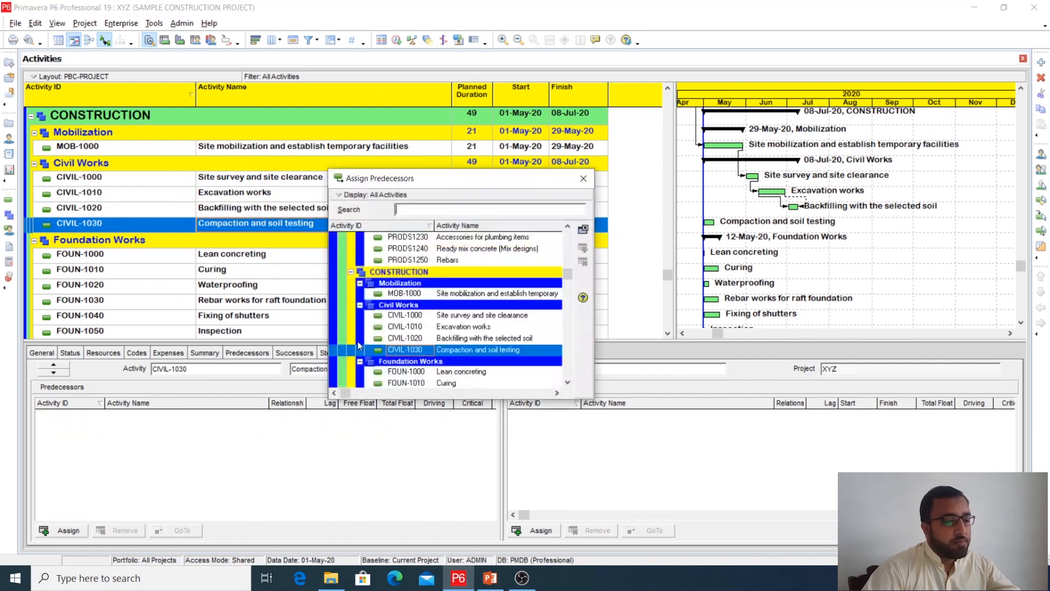
{"action": "double_click", "coordinate": [466, 338]}
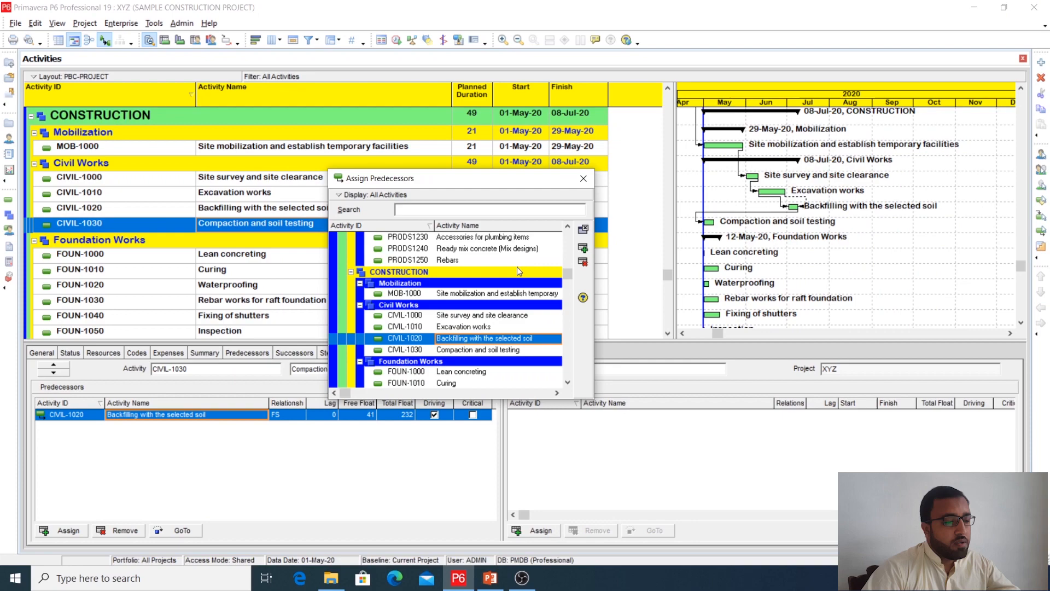
{"action": "left_click", "coordinate": [583, 178]}
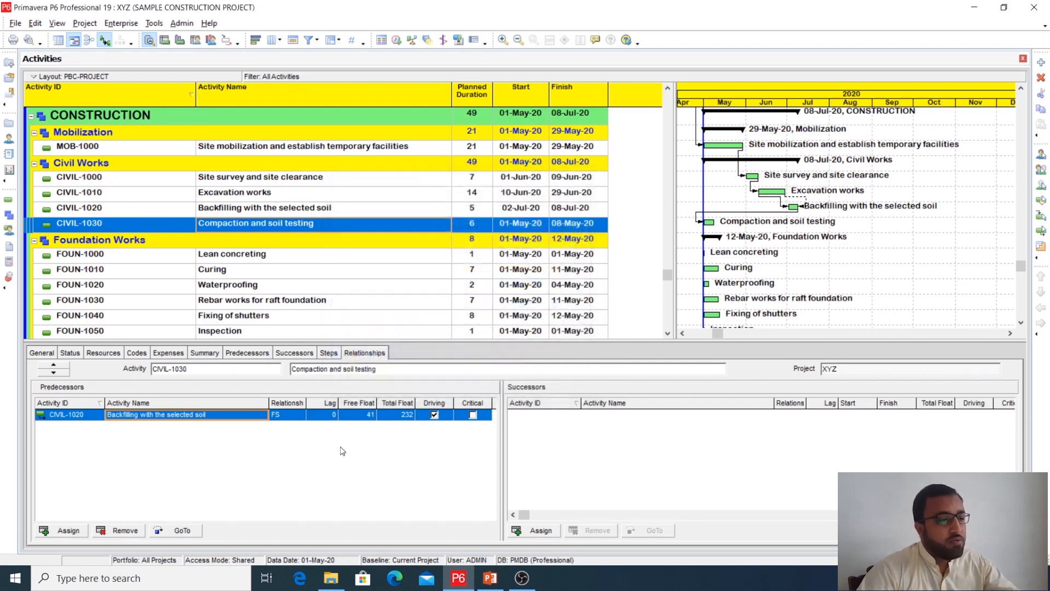
- Reschedule the project to apply the link between backfilling and compaction and soil testing
{"action": "left_click", "coordinate": [396, 40]}
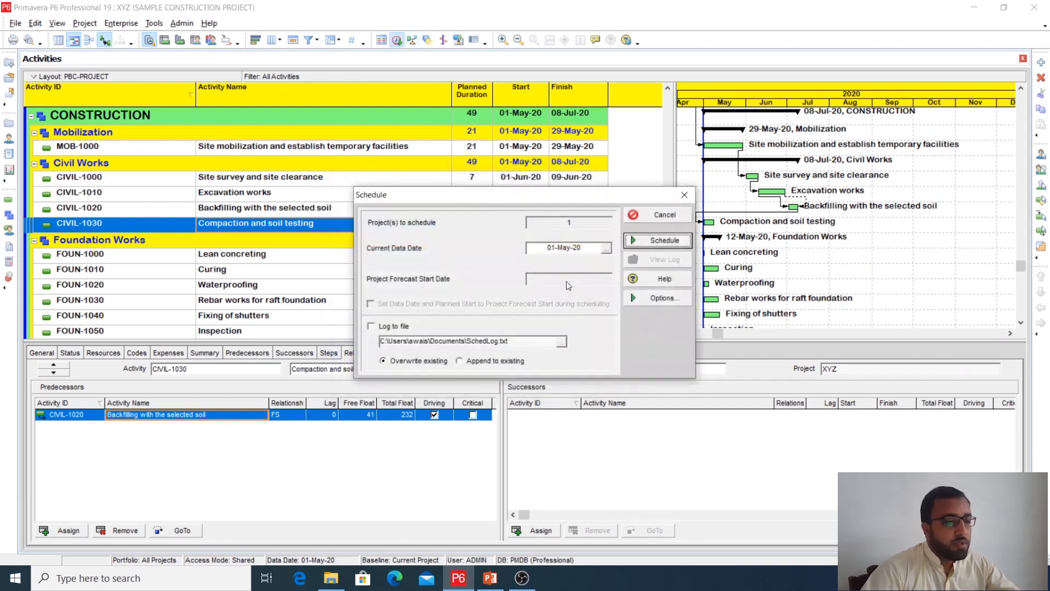
{"action": "left_click", "coordinate": [665, 240]}
{"action": "left_click", "coordinate": [509, 324]}
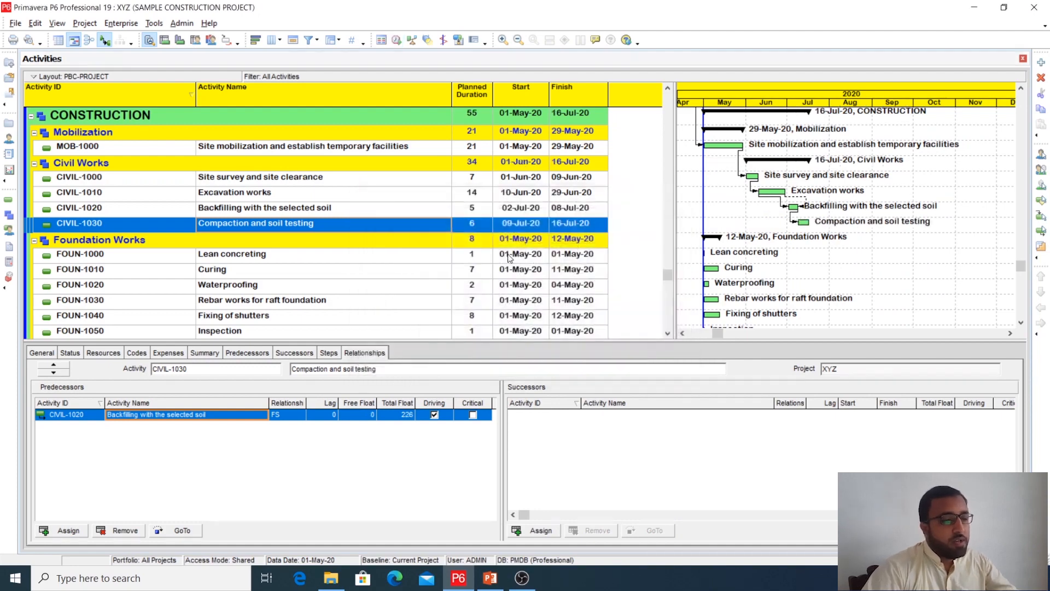
{"action": "left_click", "coordinate": [448, 212]}
{"action": "left_click", "coordinate": [430, 224]}
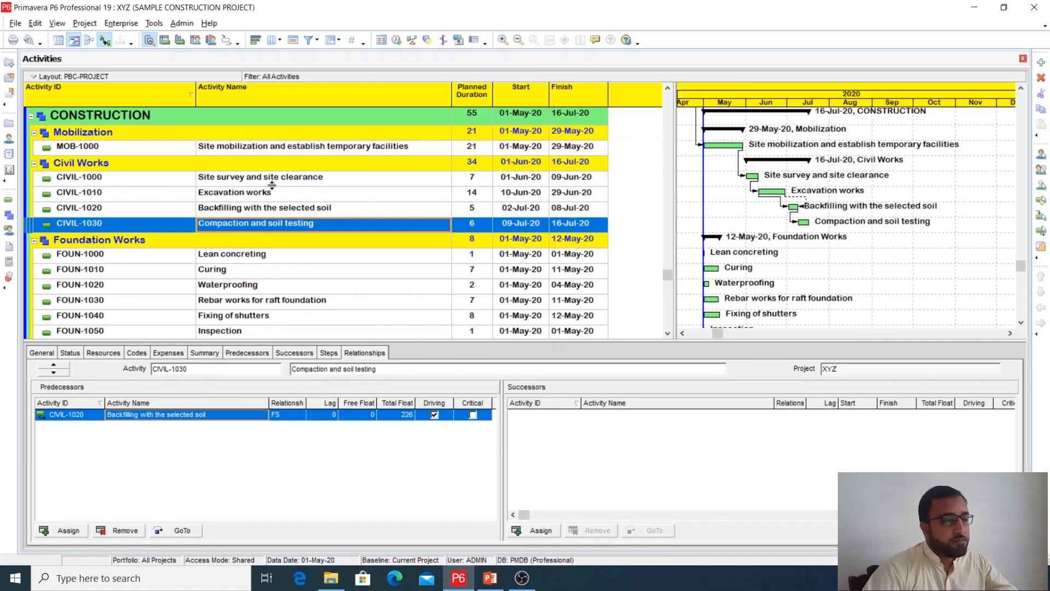
- Look through the activity list from the project milestones and design submittals to the foundation and floor works to review the remaining unlinked activities
{"action": "scroll", "coordinate": [284, 259], "scroll_direction": "down", "scroll_amount": 2}
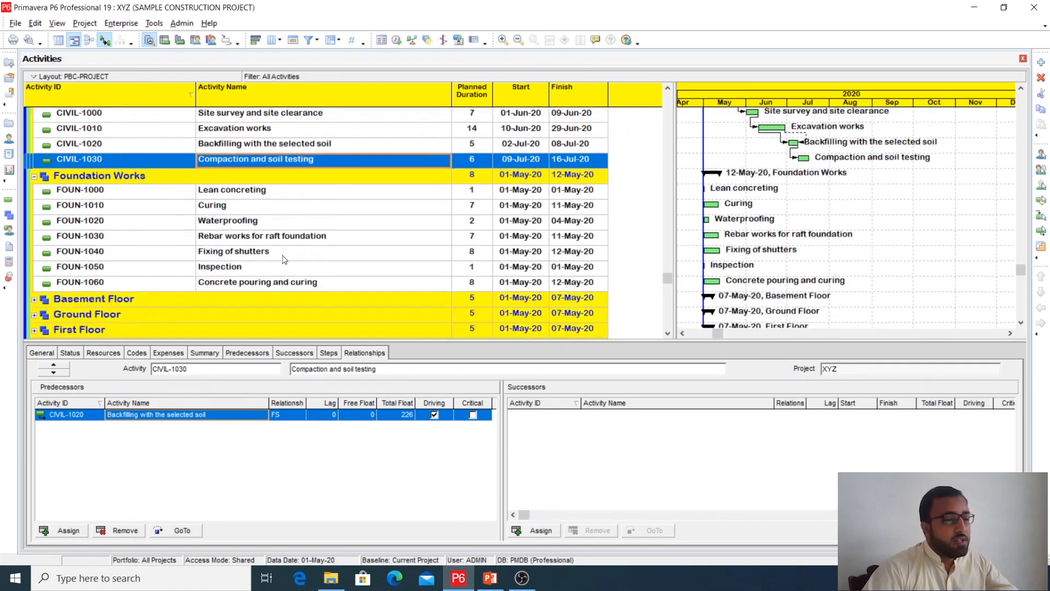
{"action": "scroll", "coordinate": [285, 259], "scroll_direction": "up", "scroll_amount": 1}
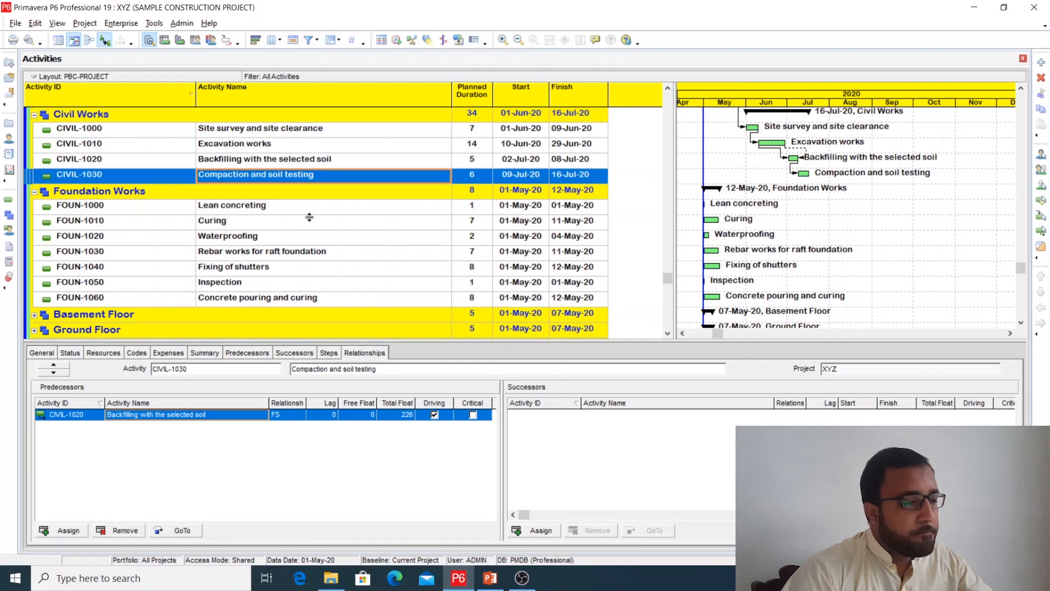
{"action": "scroll", "coordinate": [309, 217], "scroll_direction": "down", "scroll_amount": 2}
{"action": "scroll", "coordinate": [310, 217], "scroll_direction": "up", "scroll_amount": 1}
{"action": "scroll", "coordinate": [309, 217], "scroll_direction": "down", "scroll_amount": 3}
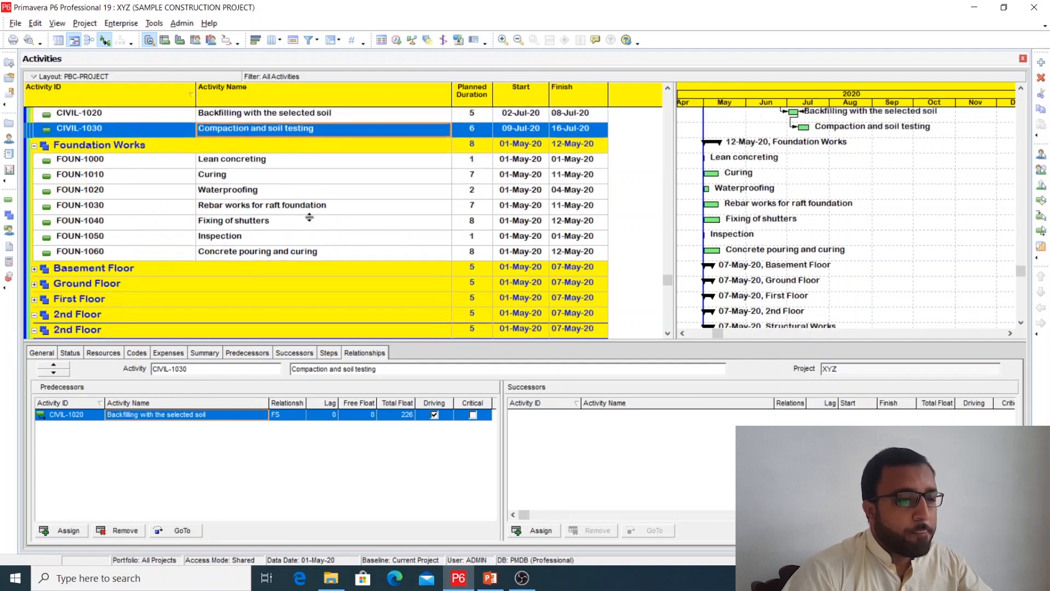
{"action": "scroll", "coordinate": [310, 217], "scroll_direction": "down", "scroll_amount": 5}
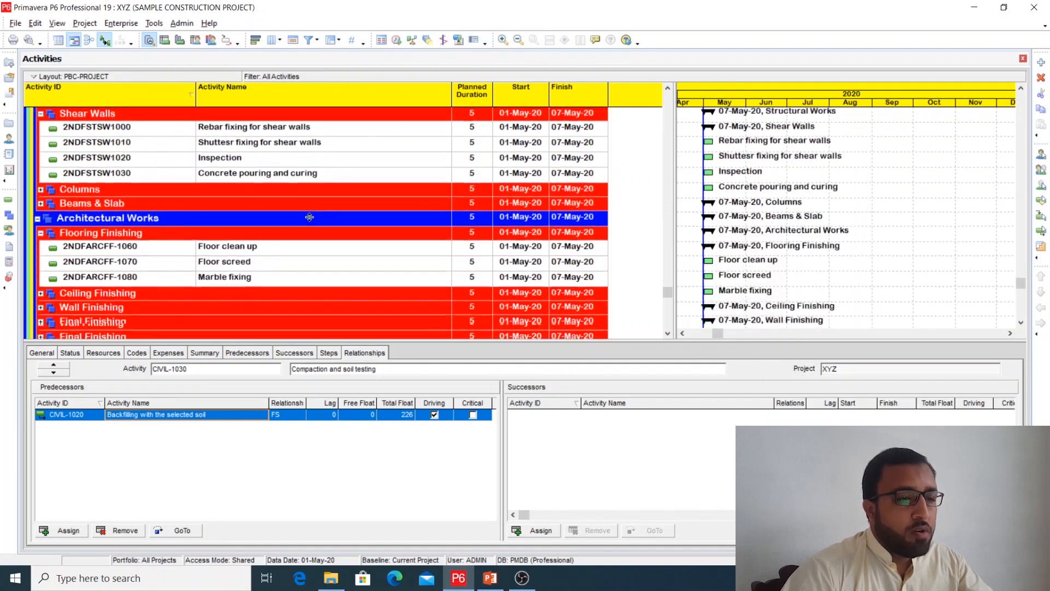
{"action": "scroll", "coordinate": [310, 217], "scroll_direction": "up", "scroll_amount": 3}
{"action": "scroll", "coordinate": [310, 217], "scroll_direction": "up", "scroll_amount": 20}
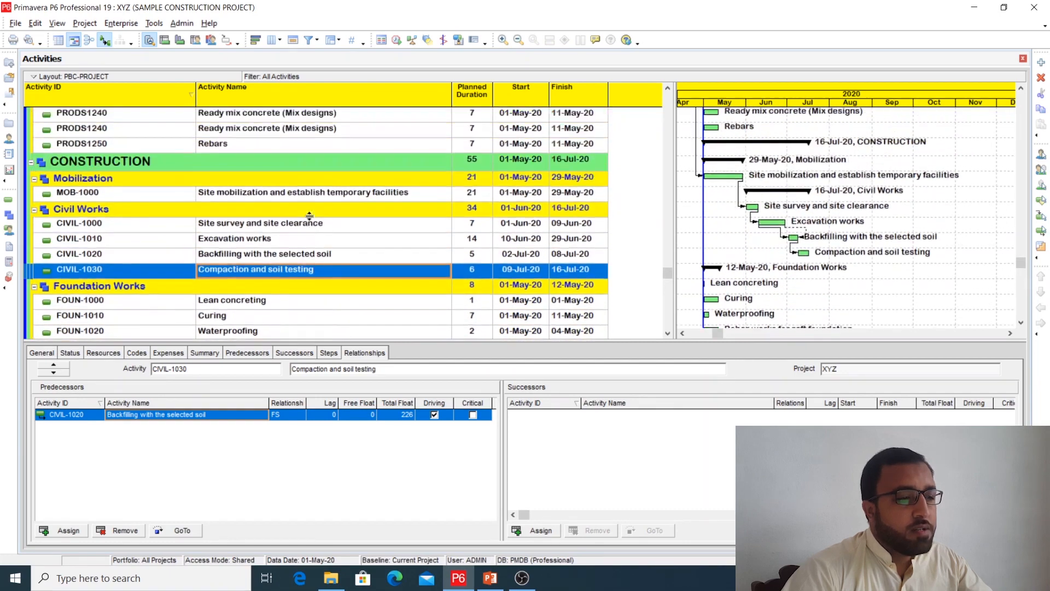
{"action": "left_click_drag", "start_coordinate": [667, 260], "coordinate": [661, 90]}
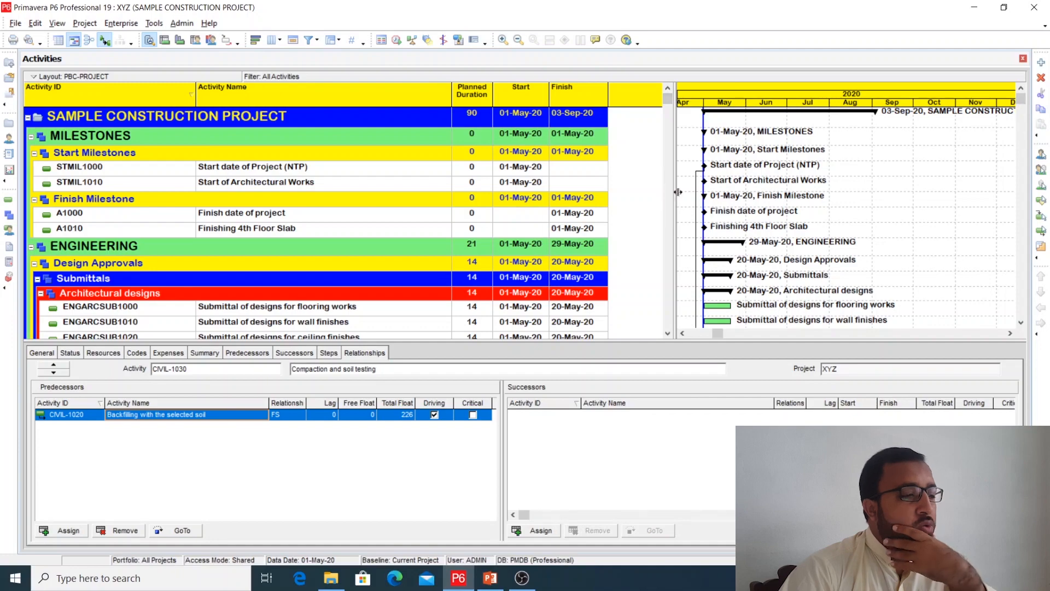
{"action": "left_click_drag", "start_coordinate": [674, 192], "coordinate": [677, 191]}
{"action": "scroll", "coordinate": [268, 298], "scroll_direction": "down", "scroll_amount": 4}
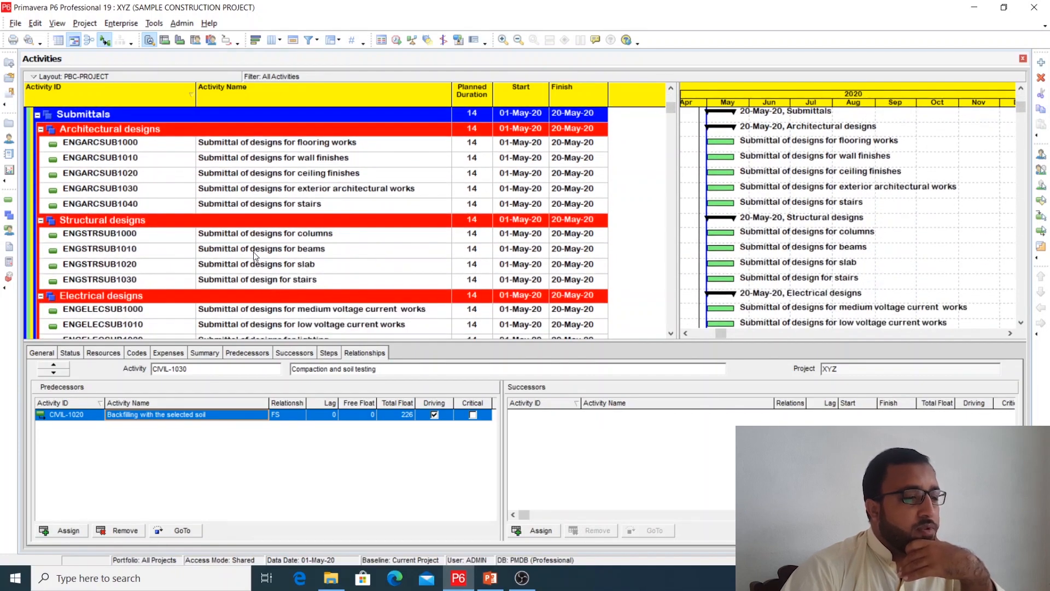
{"action": "scroll", "coordinate": [254, 252], "scroll_direction": "down", "scroll_amount": 2}
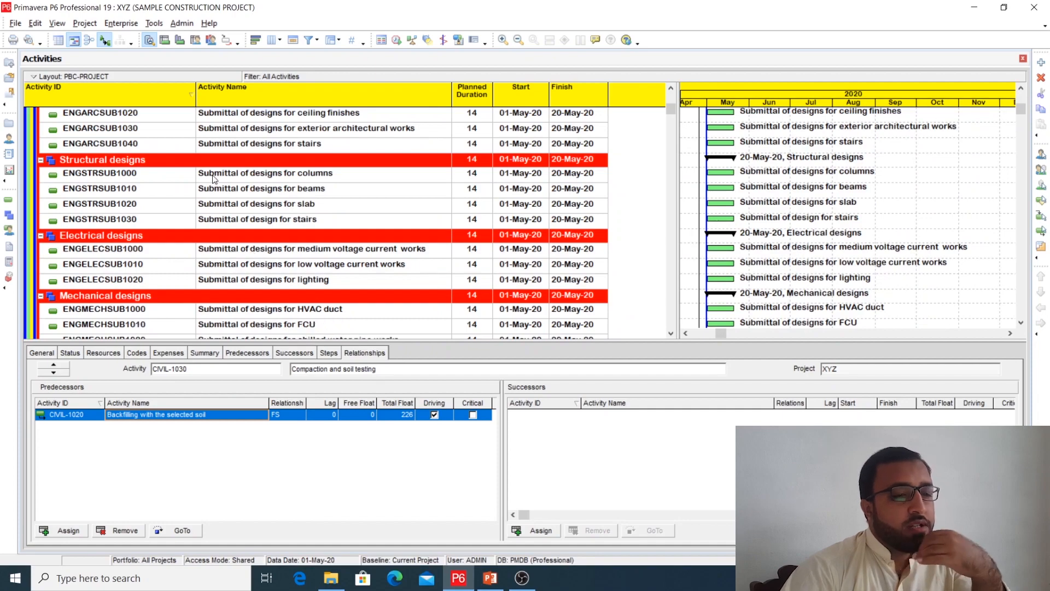
{"action": "left_click_drag", "start_coordinate": [670, 109], "coordinate": [671, 283]}
{"action": "scroll", "coordinate": [329, 267], "scroll_direction": "down", "scroll_amount": 2}
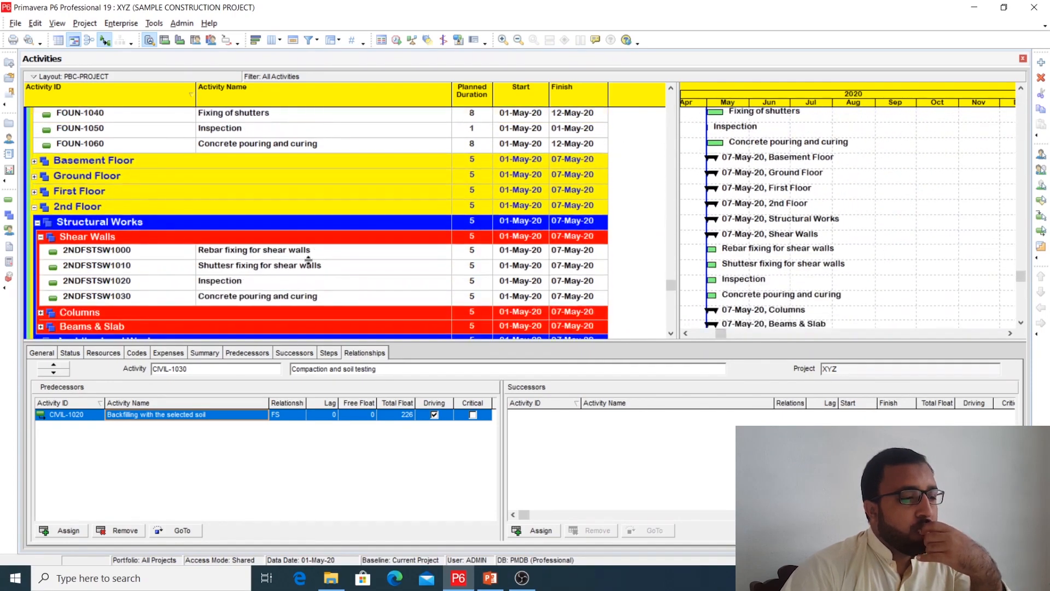
{"action": "scroll", "coordinate": [307, 263], "scroll_direction": "down", "scroll_amount": 2}
{"action": "scroll", "coordinate": [307, 263], "scroll_direction": "up", "scroll_amount": 5}
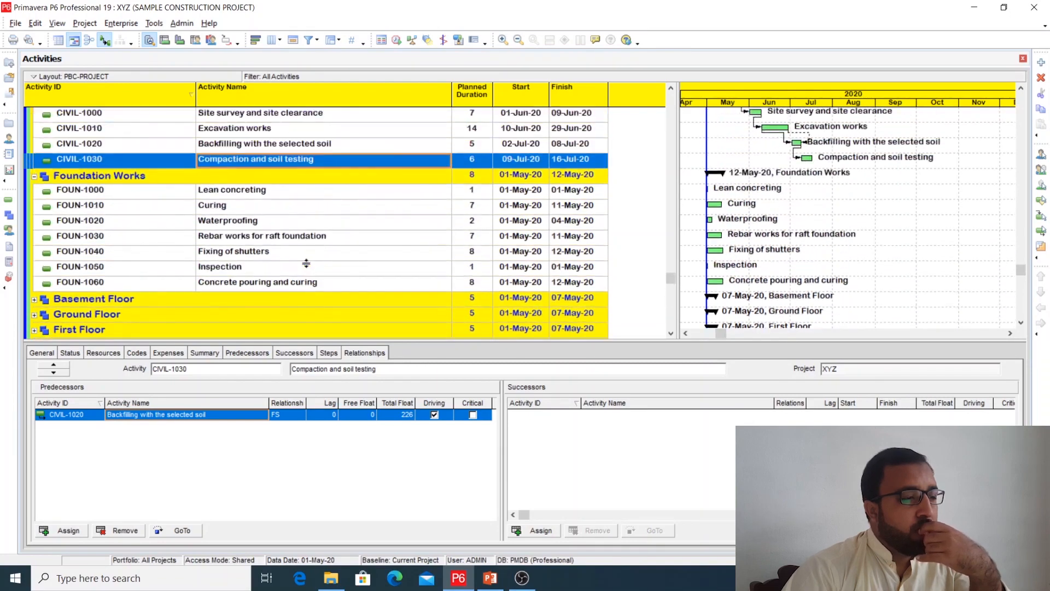
{"action": "scroll", "coordinate": [306, 263], "scroll_direction": "down", "scroll_amount": 1}
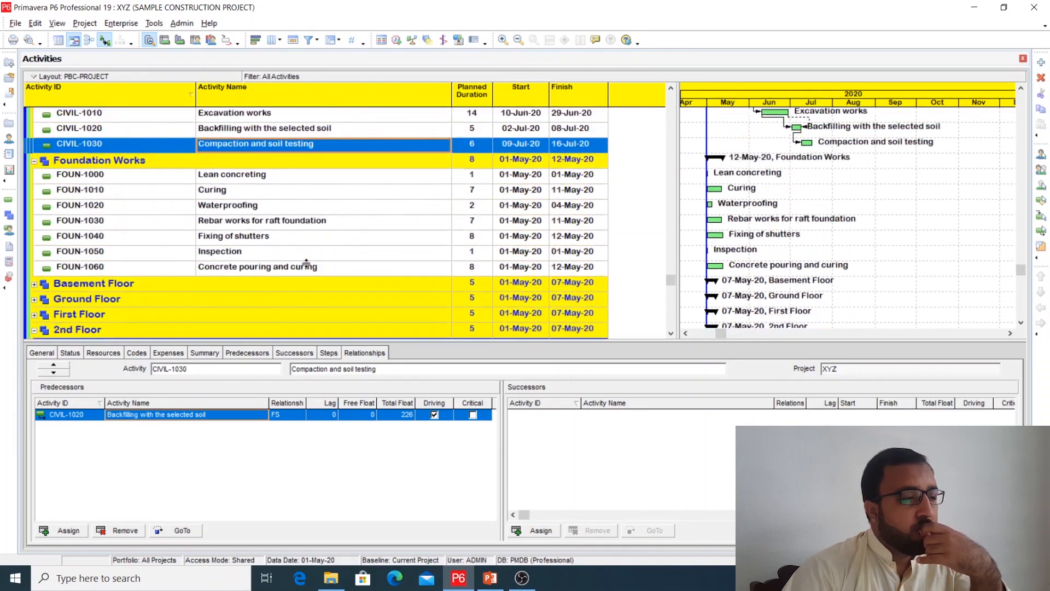
- Expand the Basement Floor group down to the Shear Walls activities under its Structural Works
{"action": "double_click", "coordinate": [217, 285]}
{"action": "double_click", "coordinate": [187, 251]}
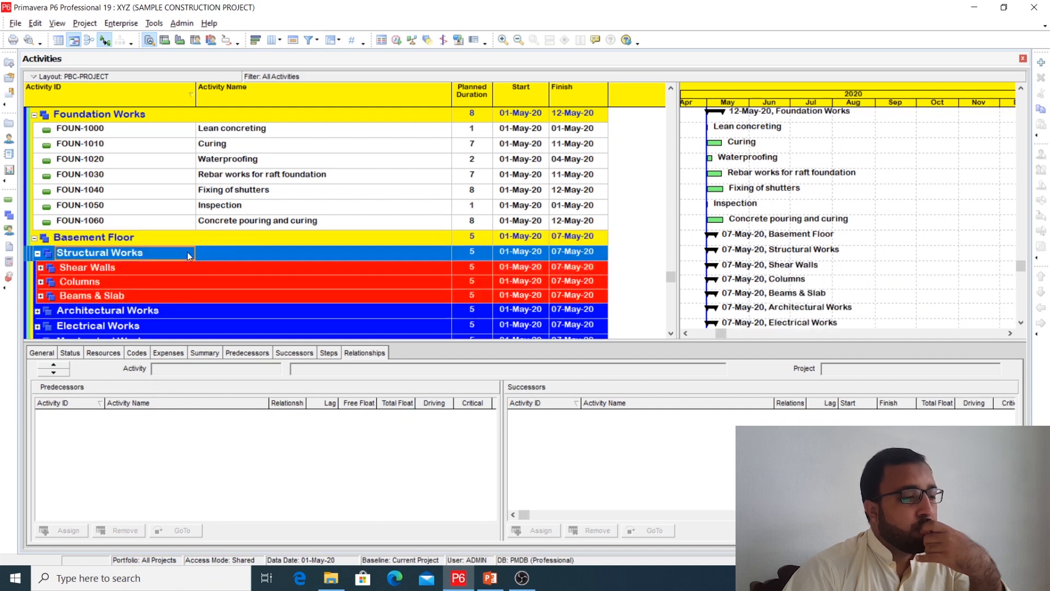
{"action": "double_click", "coordinate": [190, 267]}
- Assign Lean concreting (FOUN-1000) as a successor of Compaction and soil testing (CIVIL-1030)
{"action": "scroll", "coordinate": [215, 270], "scroll_direction": "up", "scroll_amount": 3}
{"action": "scroll", "coordinate": [230, 262], "scroll_direction": "up", "scroll_amount": 1}
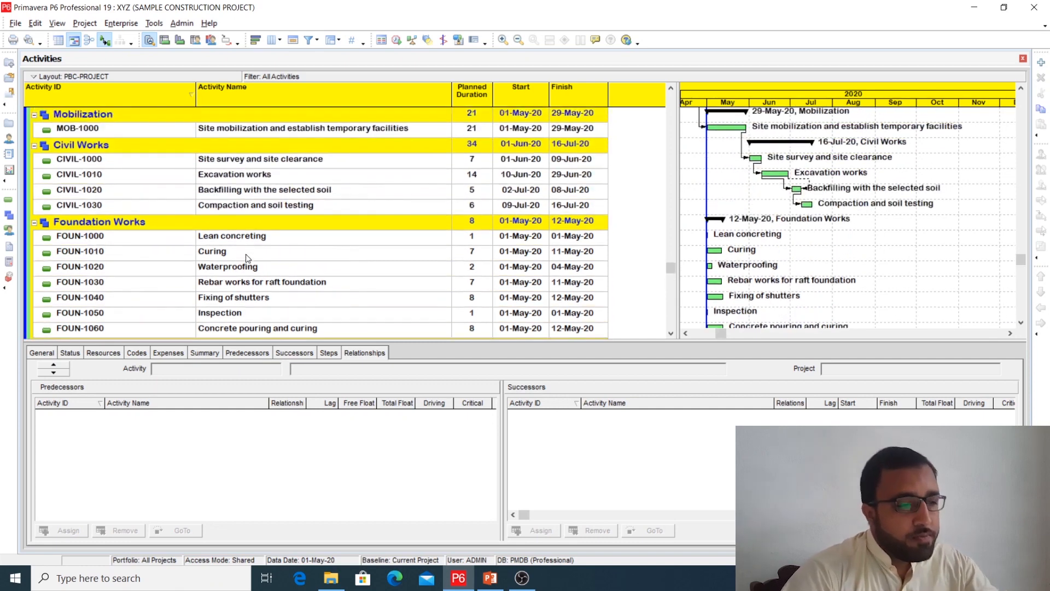
{"action": "left_click", "coordinate": [245, 210]}
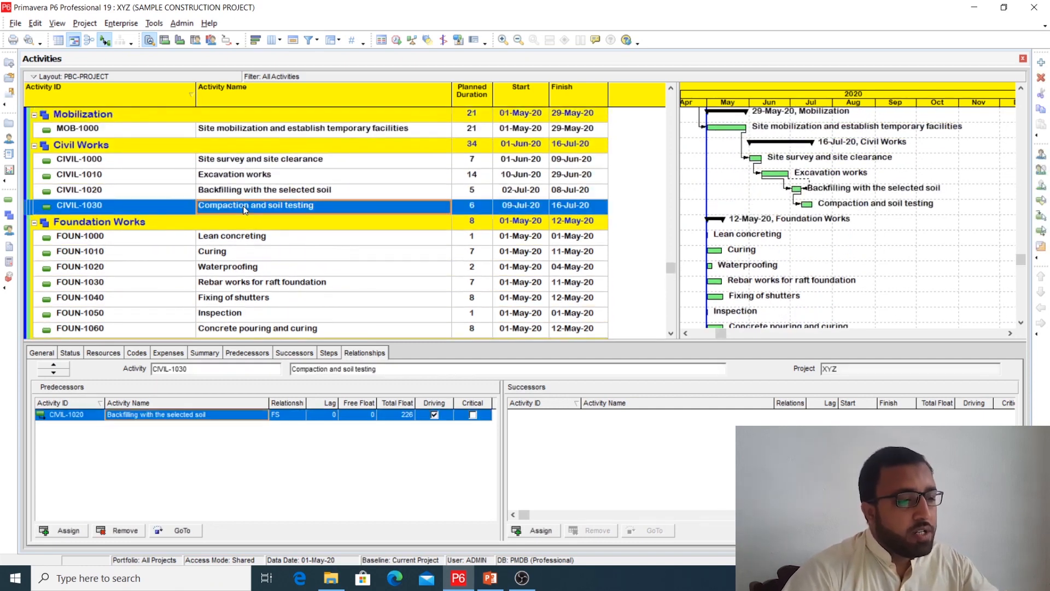
{"action": "left_click", "coordinate": [539, 531]}
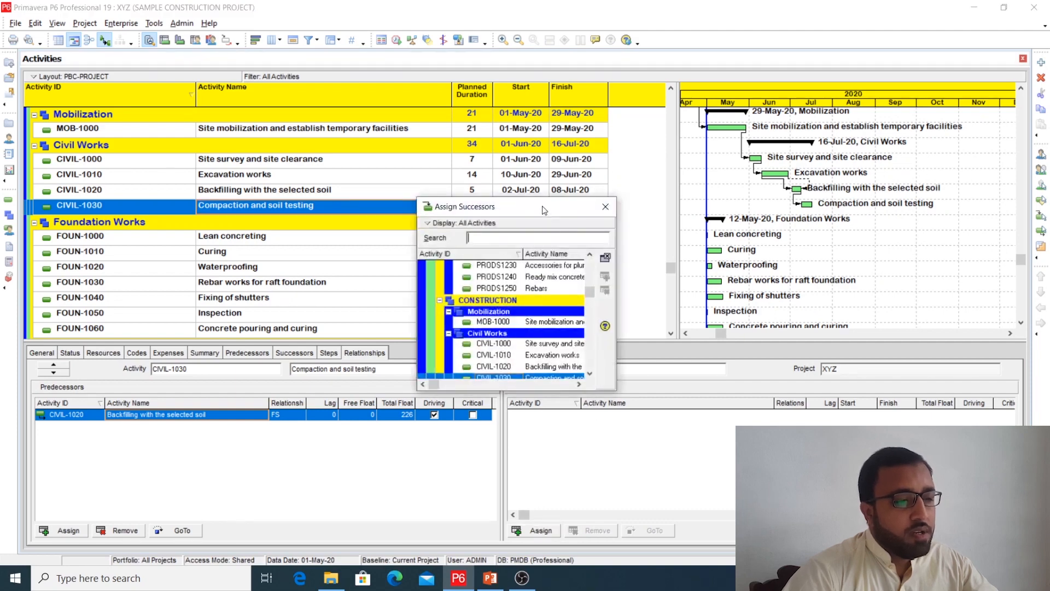
{"action": "left_click_drag", "start_coordinate": [542, 205], "coordinate": [531, 126]}
{"action": "left_click", "coordinate": [579, 296]}
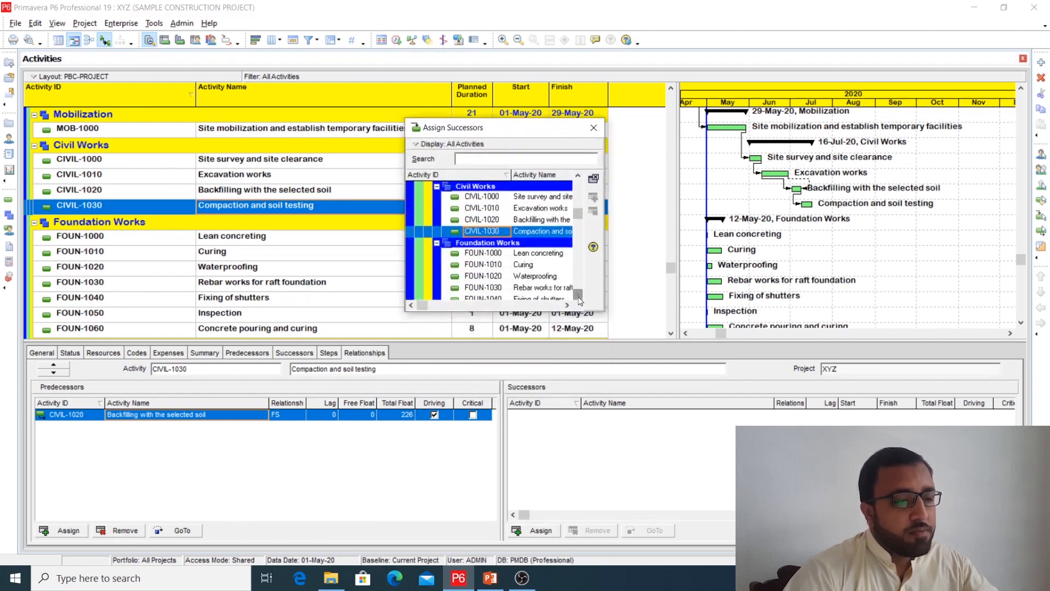
{"action": "double_click", "coordinate": [483, 253]}
{"action": "left_click", "coordinate": [595, 130]}
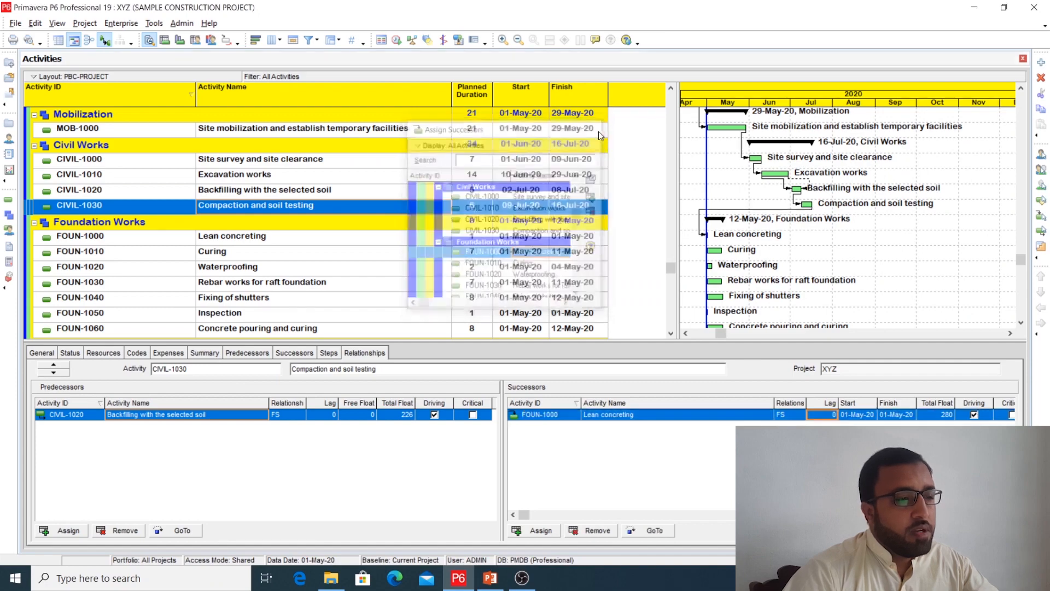
- Reschedule the project to apply the link from compaction and soil testing to lean concreting
{"action": "left_click", "coordinate": [397, 42]}
{"action": "left_click", "coordinate": [652, 244]}
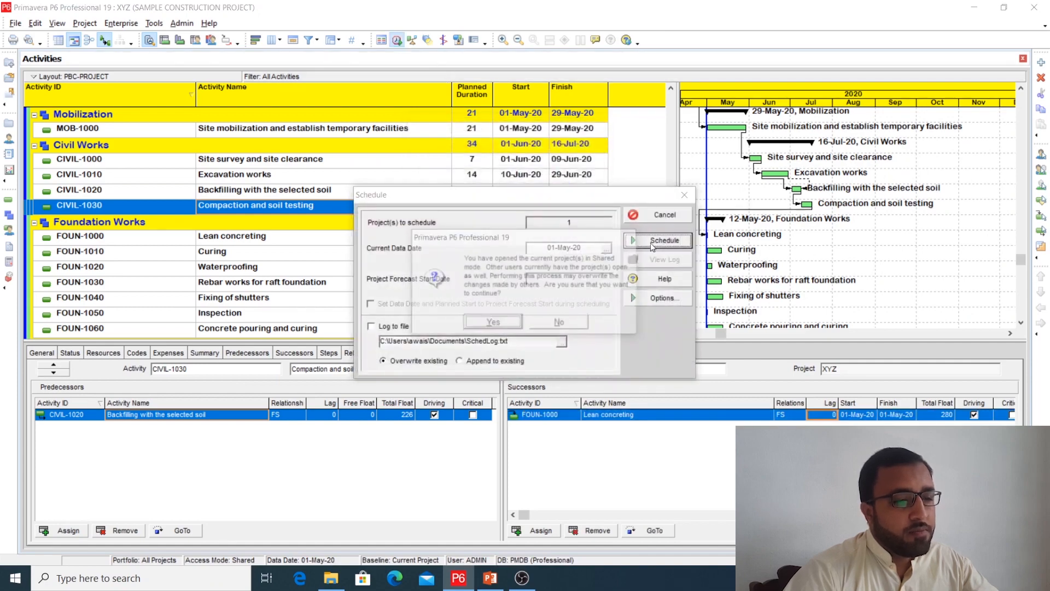
{"action": "left_click", "coordinate": [493, 321]}
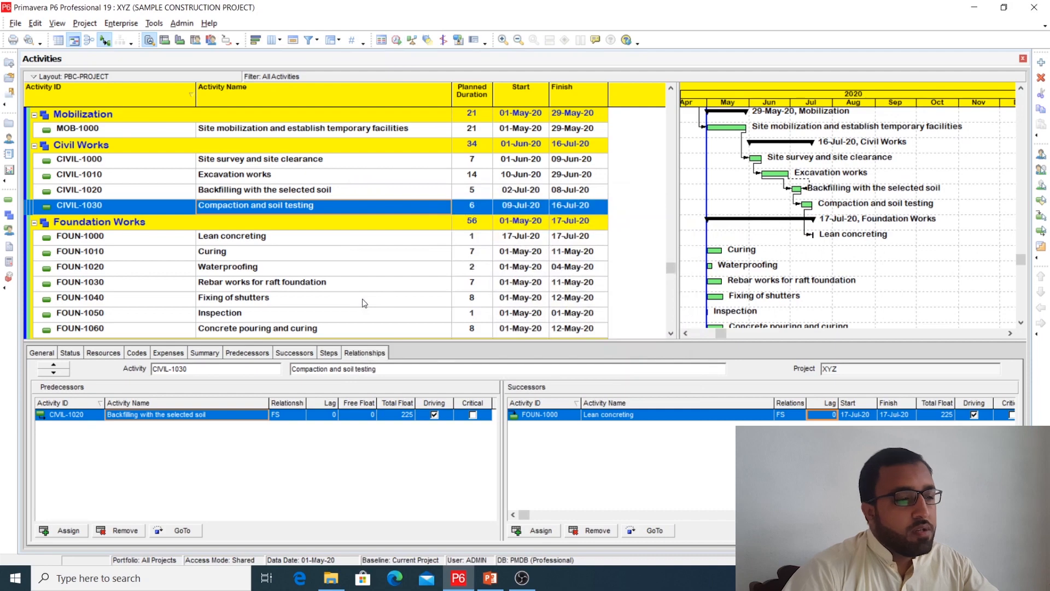
- Link all Foundation Works activities from Lean concreting (FOUN-1000) through Concrete pouring and curing (FOUN-1060) in sequence with Link Activities
{"action": "left_click", "coordinate": [221, 240]}
{"action": "scroll", "coordinate": [244, 268], "scroll_direction": "down", "scroll_amount": 1}
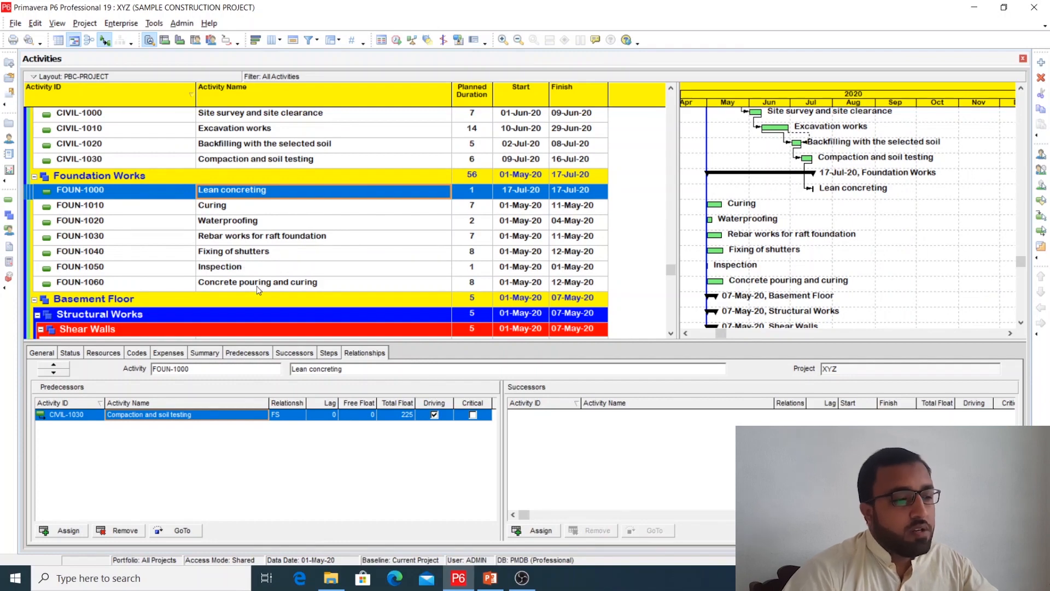
{"action": "left_click", "coordinate": [239, 207]}
{"action": "left_click", "coordinate": [239, 192]}
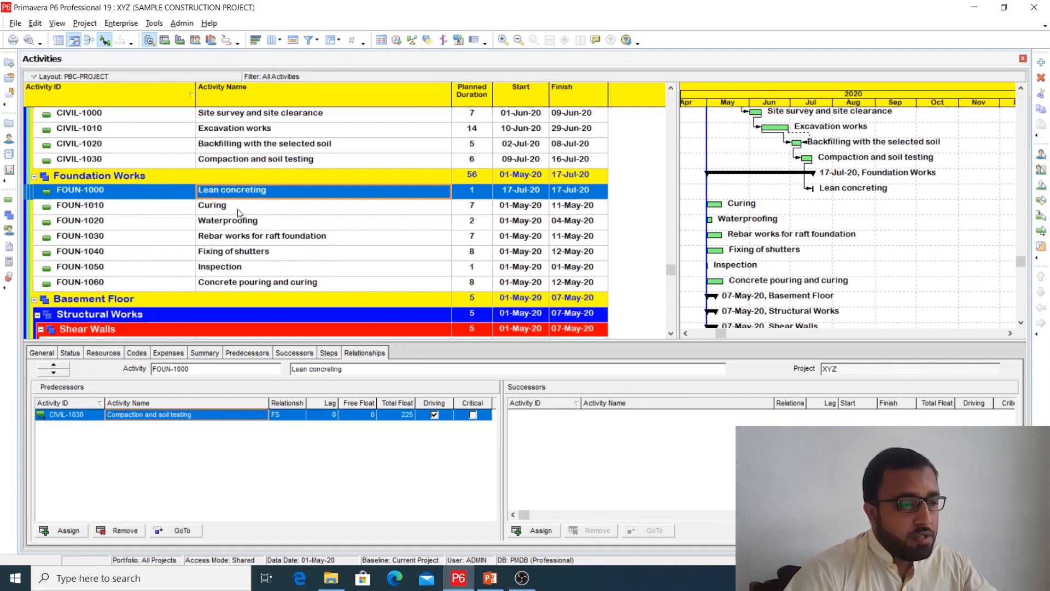
{"action": "left_click_drag", "start_coordinate": [239, 213], "coordinate": [247, 284]}
{"action": "right_click", "coordinate": [261, 253]}
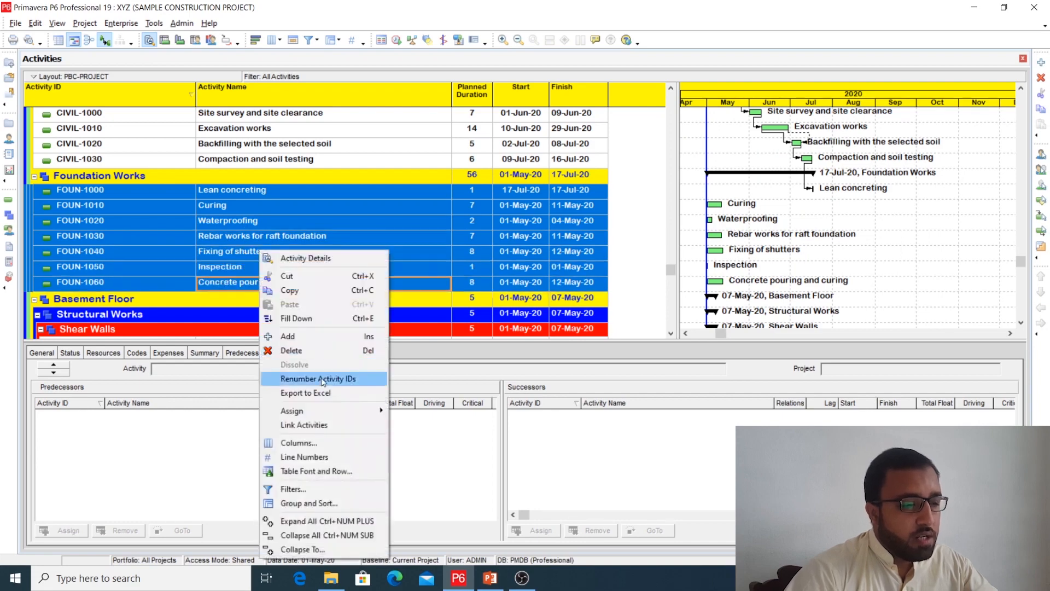
{"action": "left_click", "coordinate": [313, 425]}
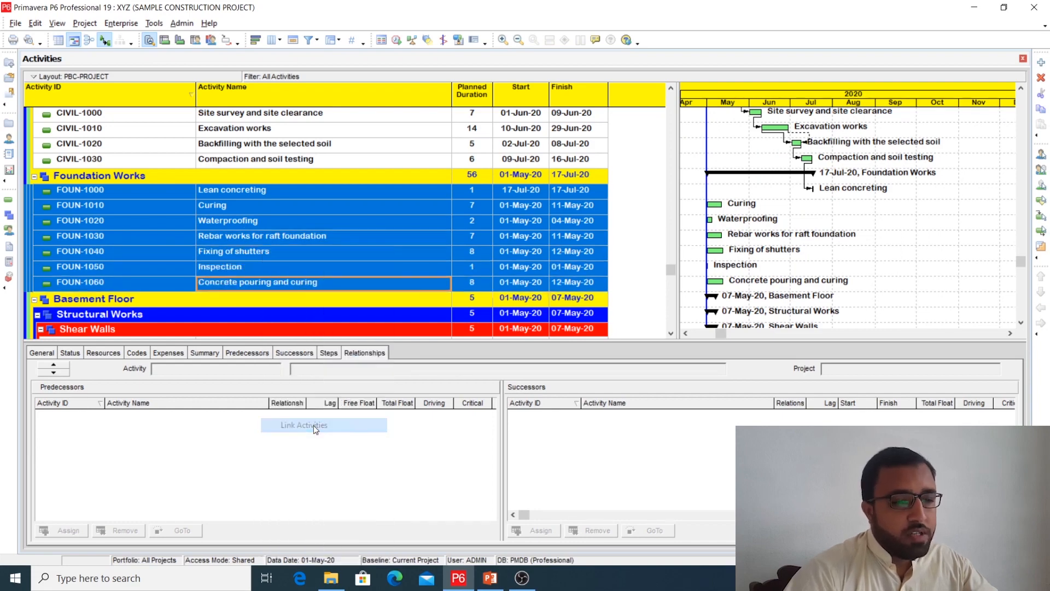
- Reschedule the project with the linked foundation activities and check the relationships of Concrete pouring and curing and Lean concreting
{"action": "left_click", "coordinate": [396, 40]}
{"action": "left_click", "coordinate": [666, 244]}
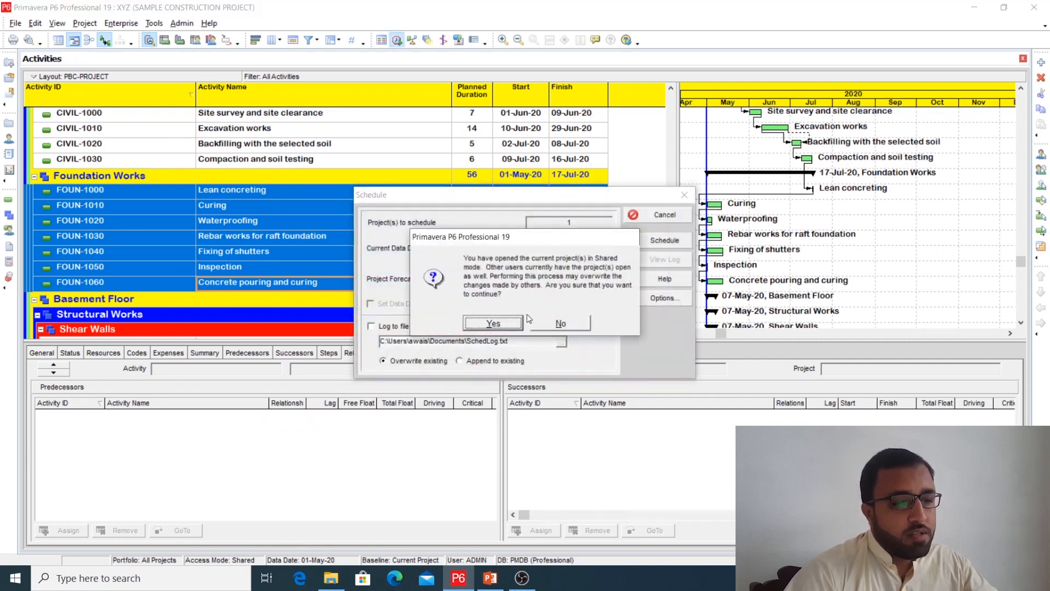
{"action": "left_click", "coordinate": [490, 321]}
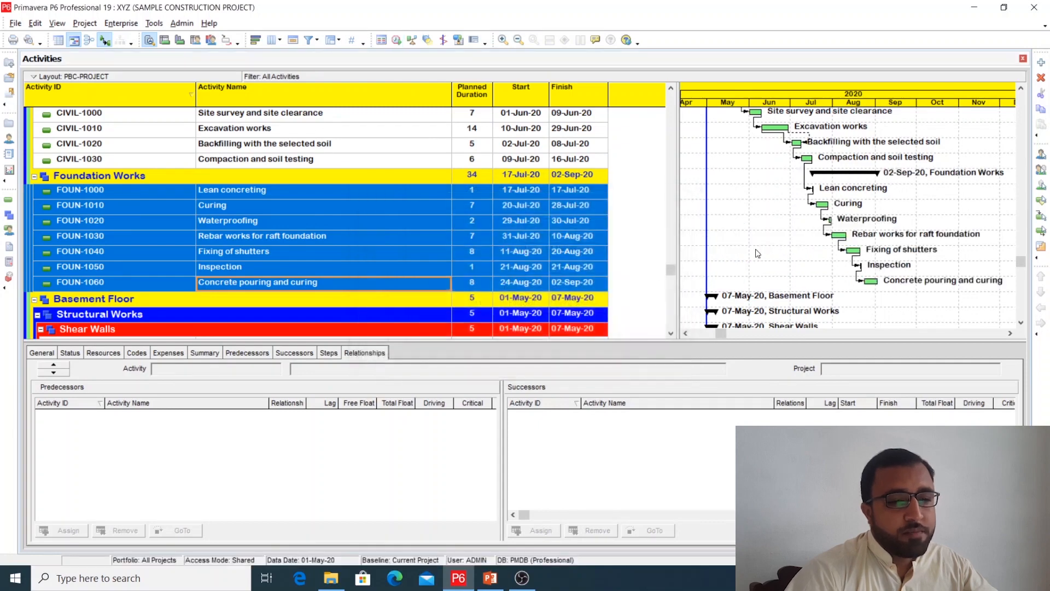
{"action": "left_click", "coordinate": [420, 283]}
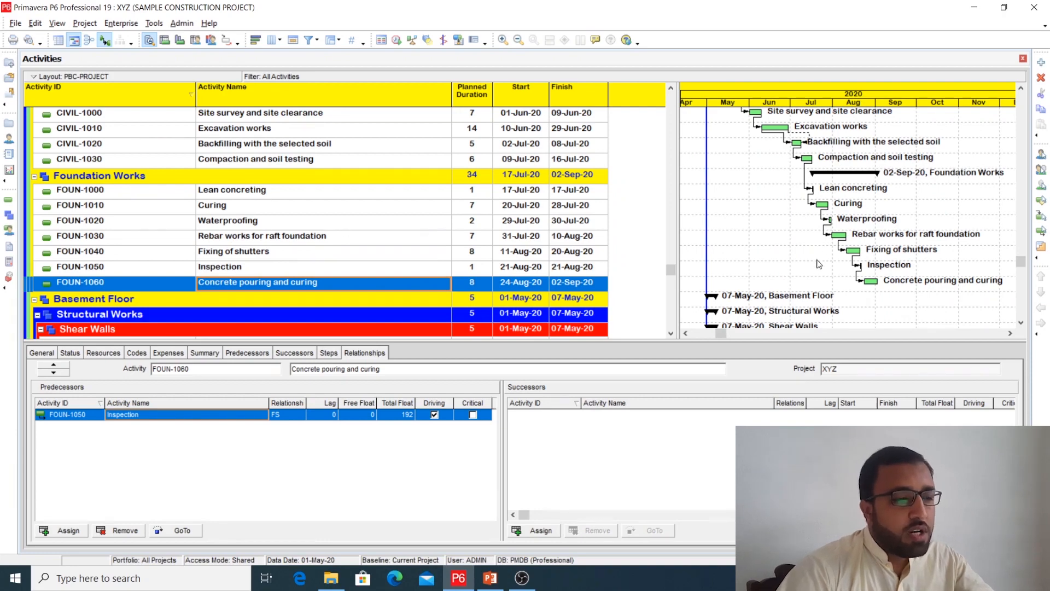
{"action": "left_click", "coordinate": [258, 196]}
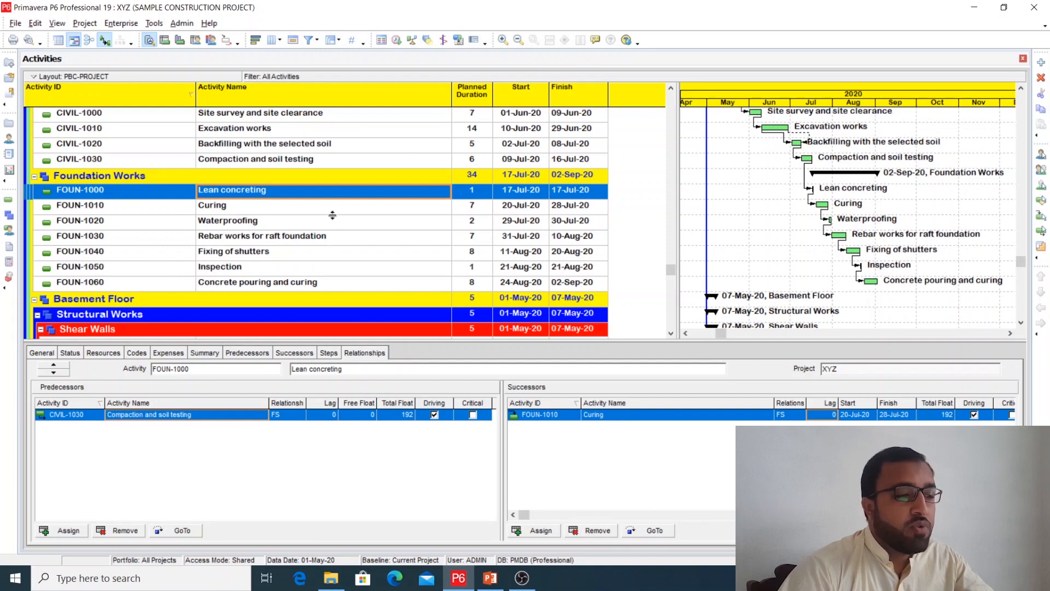
- Change the link from Rebar works for raft foundation to Fixing of shutters (FOUN-1040) to SS with a lag of 3
{"action": "key", "text": "Down"}
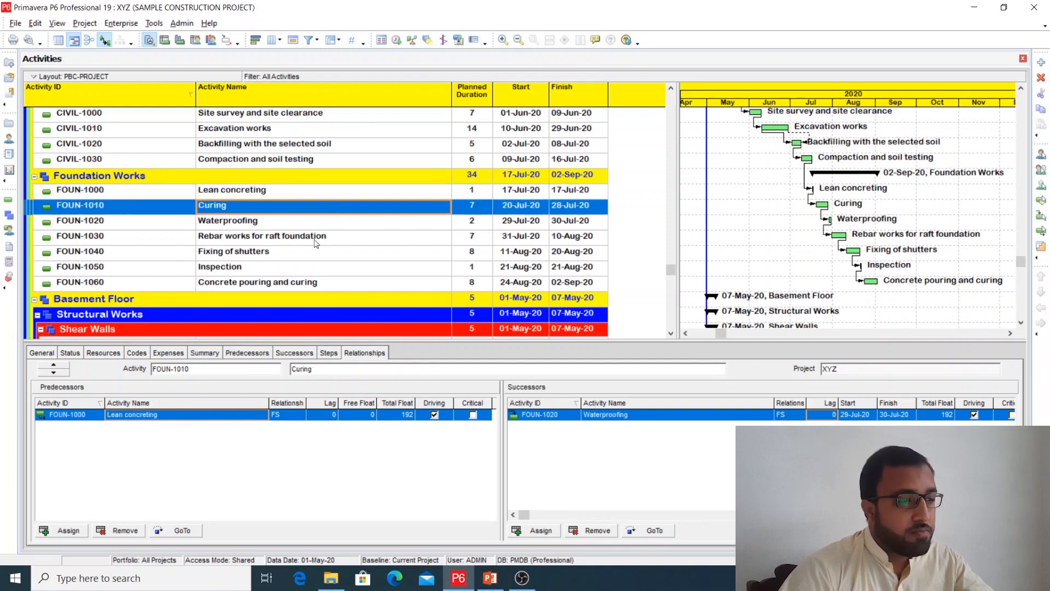
{"action": "key", "text": "Down"}
{"action": "key", "text": "Up"}
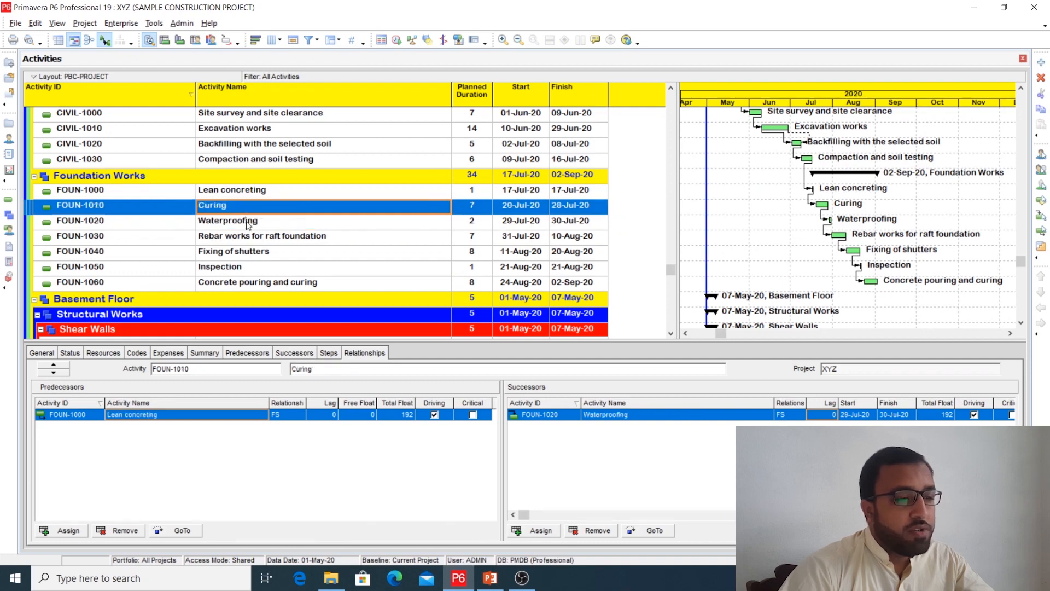
{"action": "left_click", "coordinate": [246, 221]}
{"action": "left_click", "coordinate": [246, 238]}
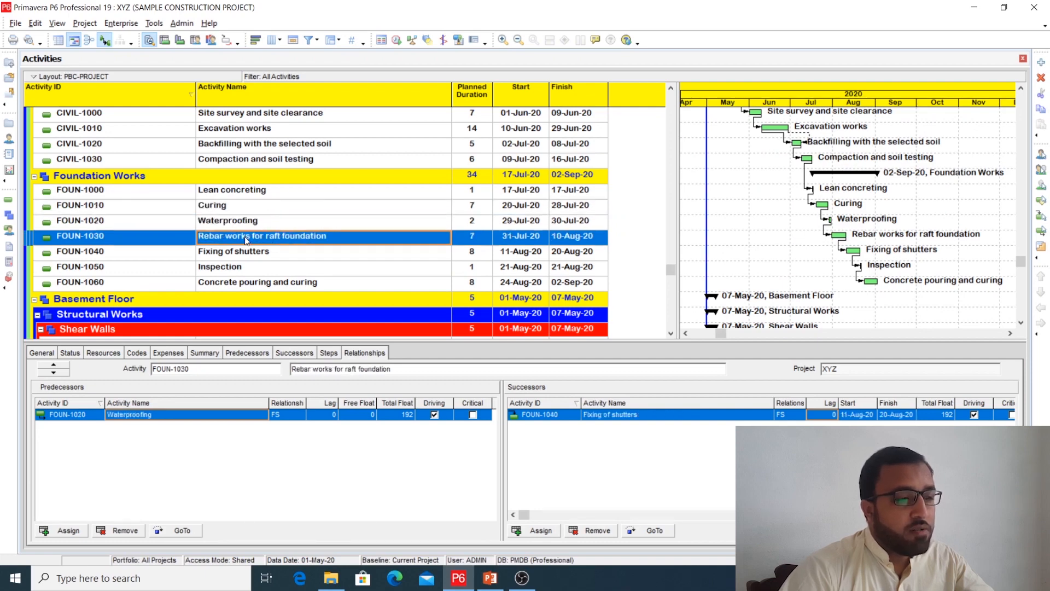
{"action": "left_click", "coordinate": [298, 257]}
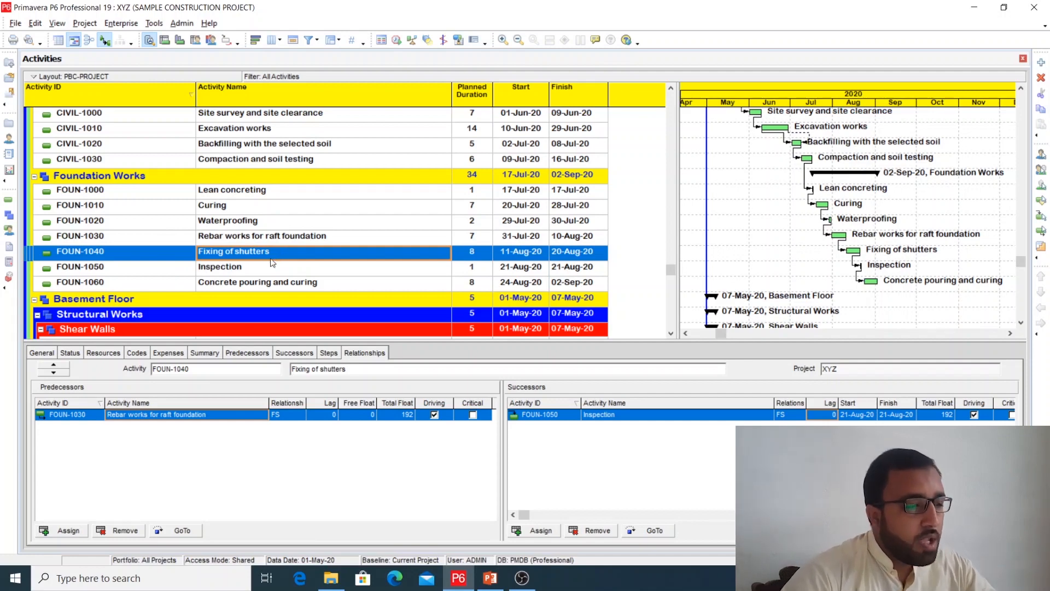
{"action": "left_click", "coordinate": [287, 414]}
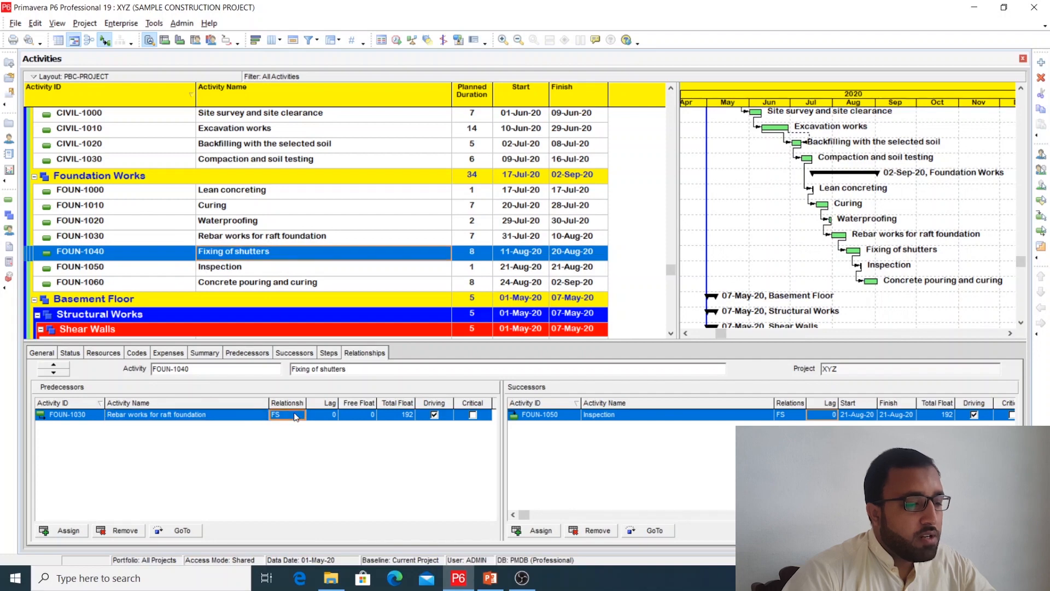
{"action": "left_click", "coordinate": [299, 415]}
{"action": "left_click", "coordinate": [292, 455]}
{"action": "key", "text": "Tab"}
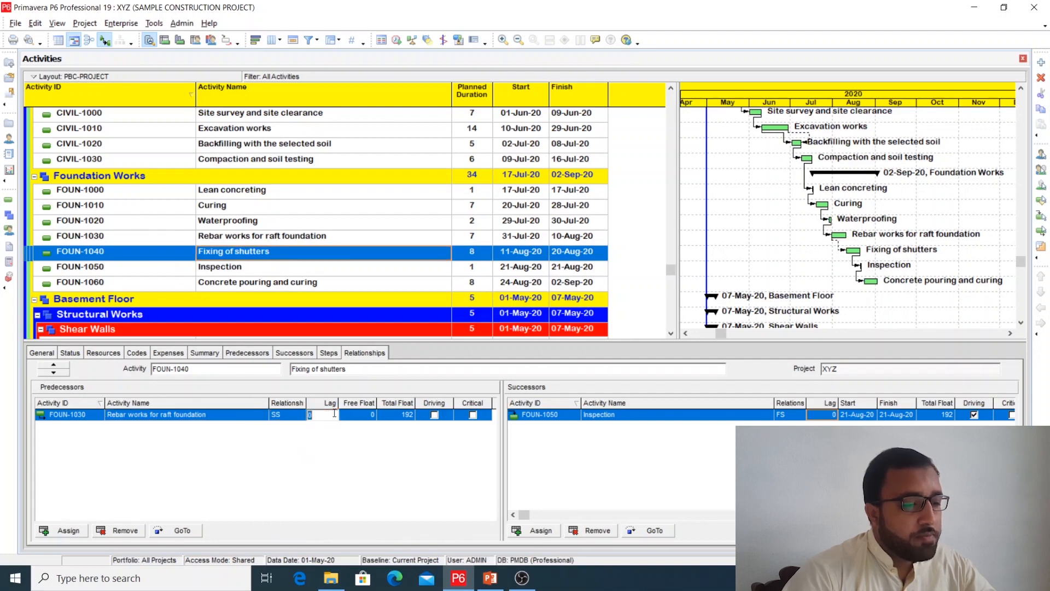
{"action": "type", "text": "3"}
{"action": "key", "text": "Return"}
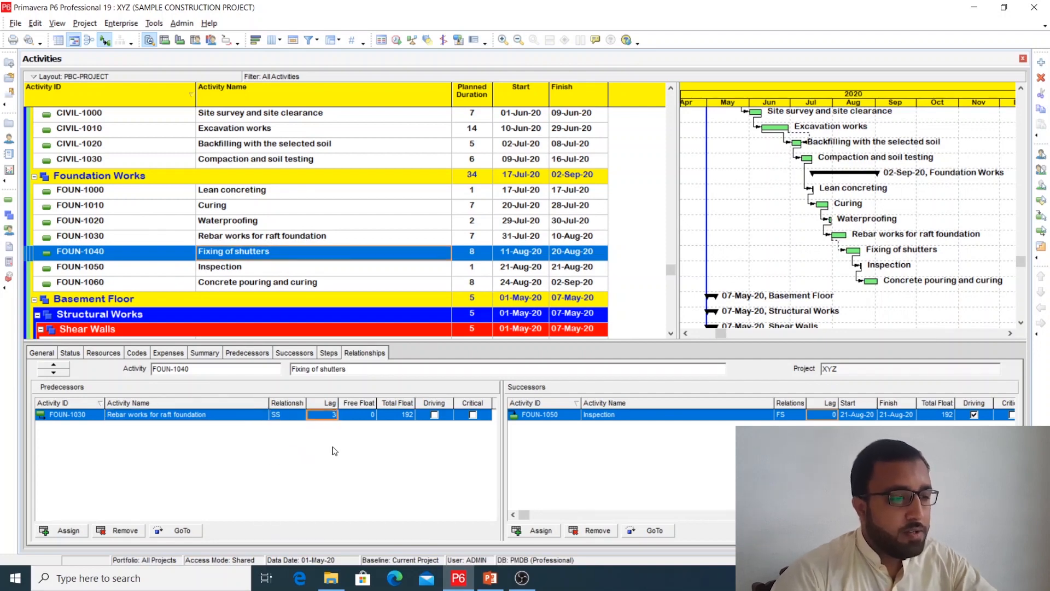
- Reschedule the project with the start-to-start shutter link and check the relationships of the foundation Inspection activity (FOUN-1050)
{"action": "left_click", "coordinate": [396, 40]}
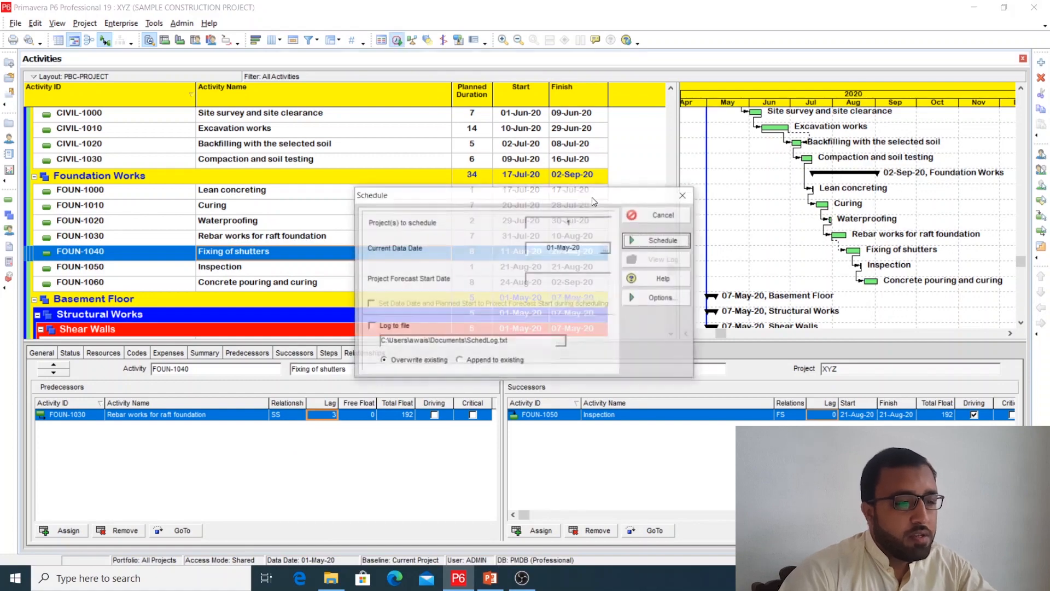
{"action": "left_click", "coordinate": [654, 246]}
{"action": "left_click", "coordinate": [493, 323]}
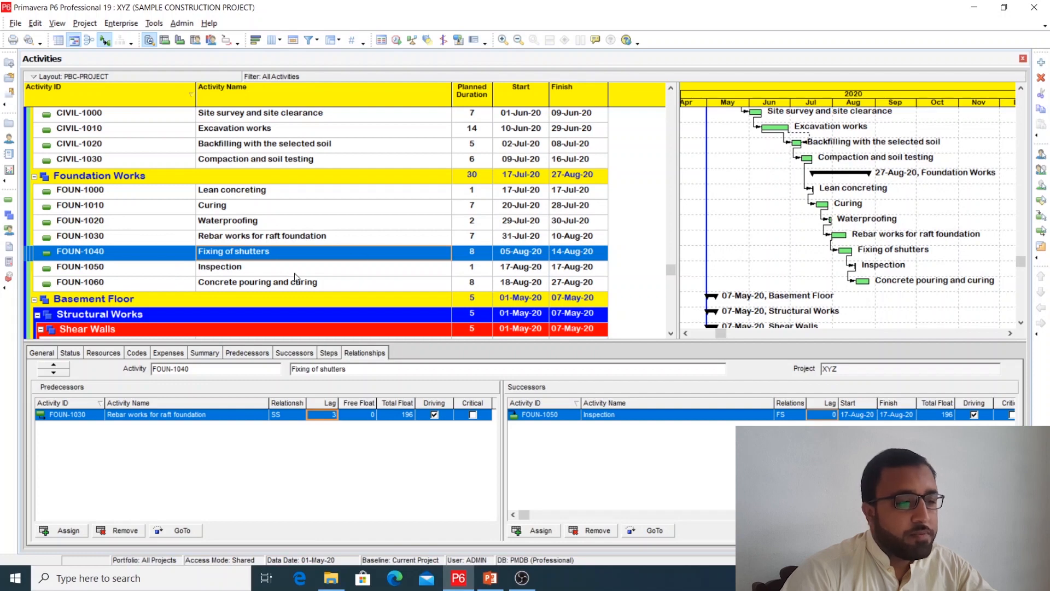
{"action": "left_click", "coordinate": [259, 272]}
{"action": "scroll", "coordinate": [260, 272], "scroll_direction": "down", "scroll_amount": 2}
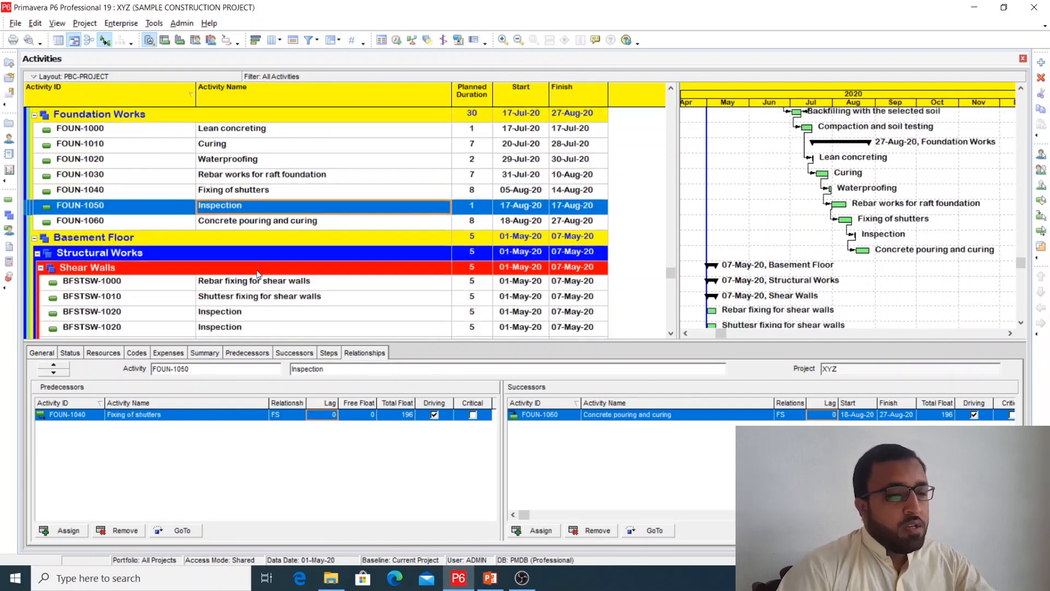
{"action": "scroll", "coordinate": [259, 272], "scroll_direction": "up", "scroll_amount": 3}
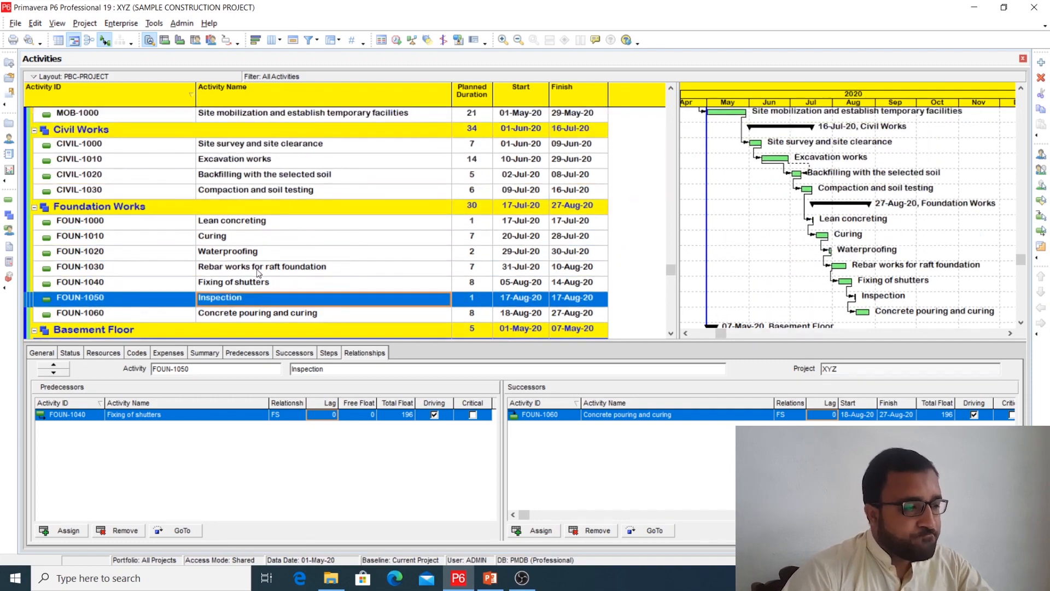
- Expand the Columns group under the Basement Floor's Structural Works
{"action": "scroll", "coordinate": [259, 272], "scroll_direction": "down", "scroll_amount": 2}
{"action": "scroll", "coordinate": [128, 243], "scroll_direction": "down", "scroll_amount": 1}
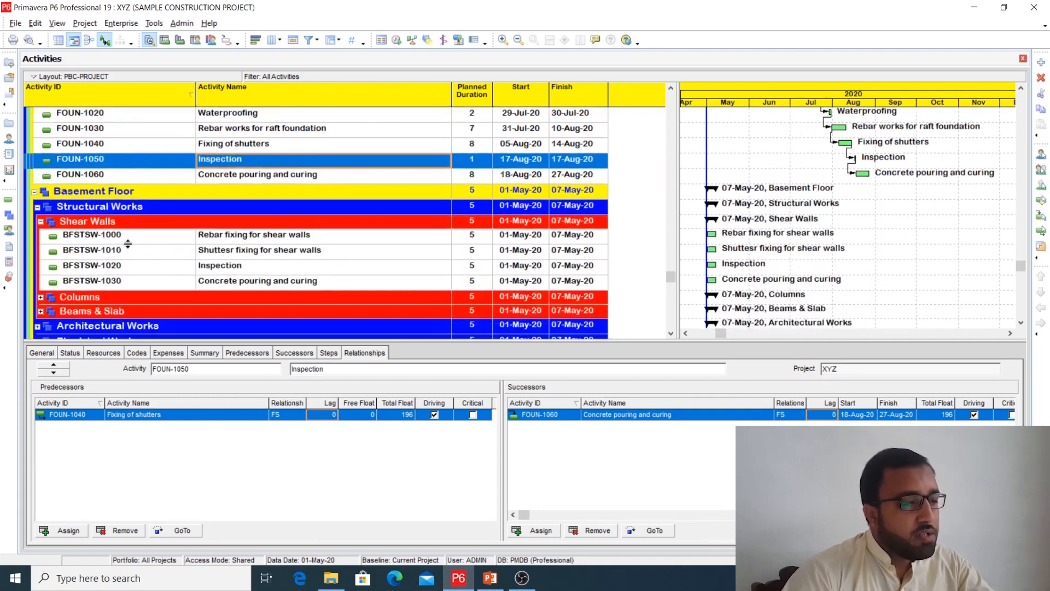
{"action": "left_click", "coordinate": [279, 181]}
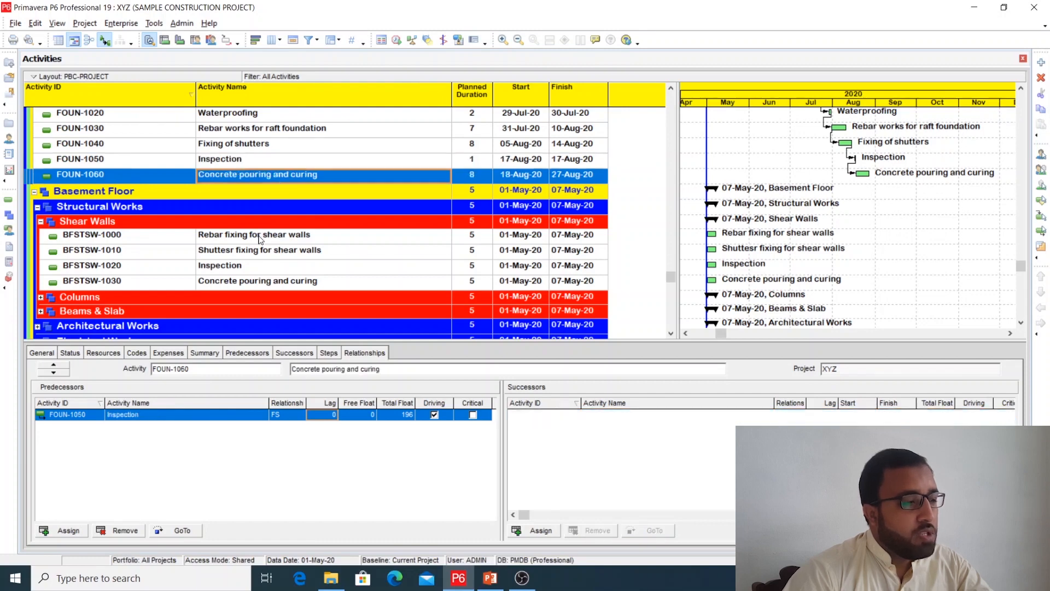
{"action": "double_click", "coordinate": [262, 298]}
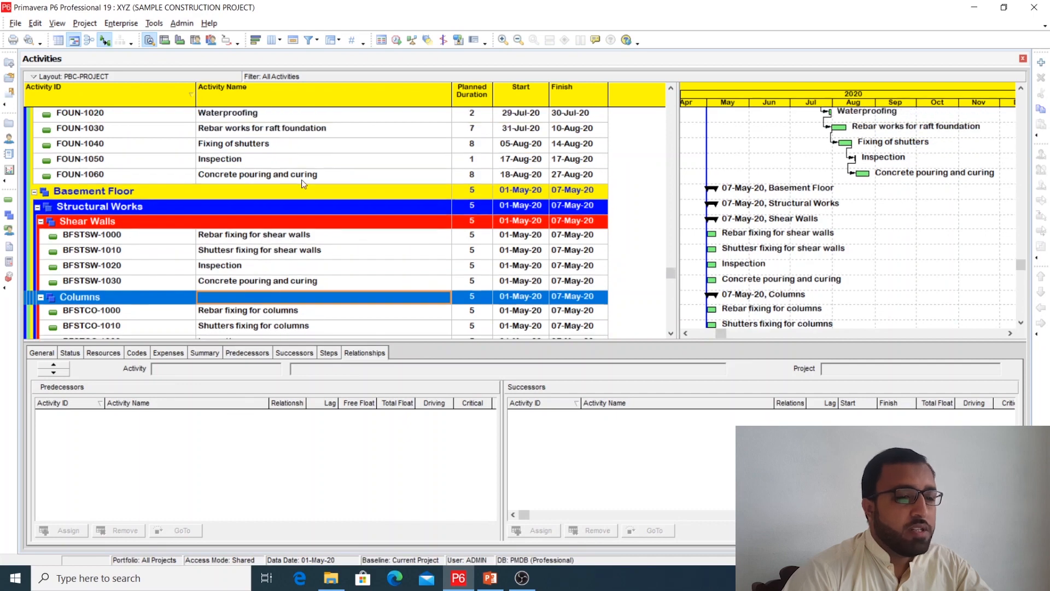
- Link Concrete pouring and curing (FOUN-1060) in sequence with the basement Shear Walls activities BFSTSW-1000 through BFSTSW-1030 using Link Activities
{"action": "left_click", "coordinate": [302, 180]}
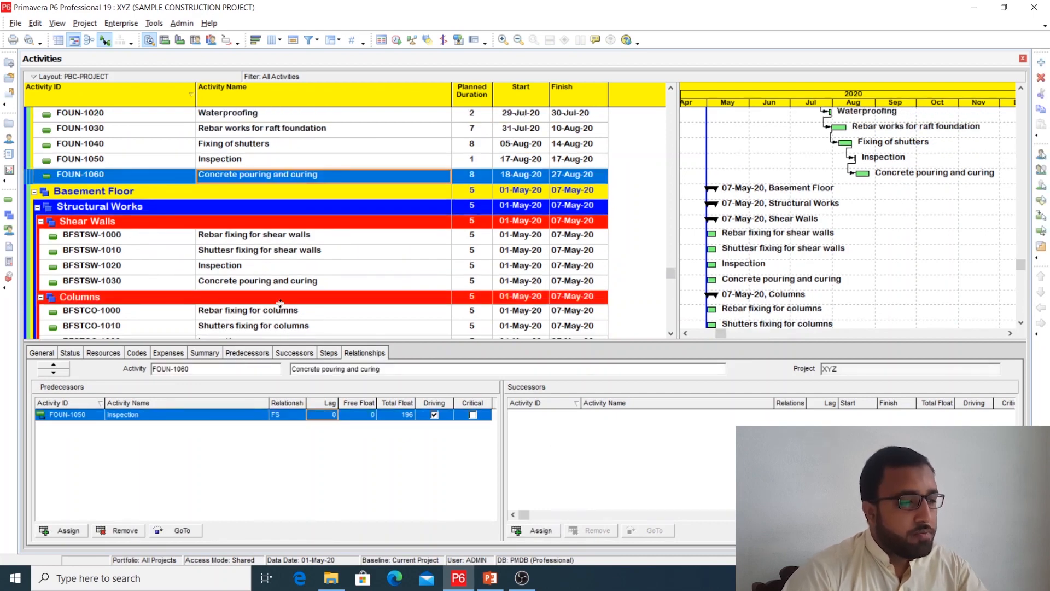
{"action": "scroll", "coordinate": [257, 224], "scroll_direction": "down", "scroll_amount": 1}
{"action": "left_click", "coordinate": [236, 196], "text": "ctrl"}
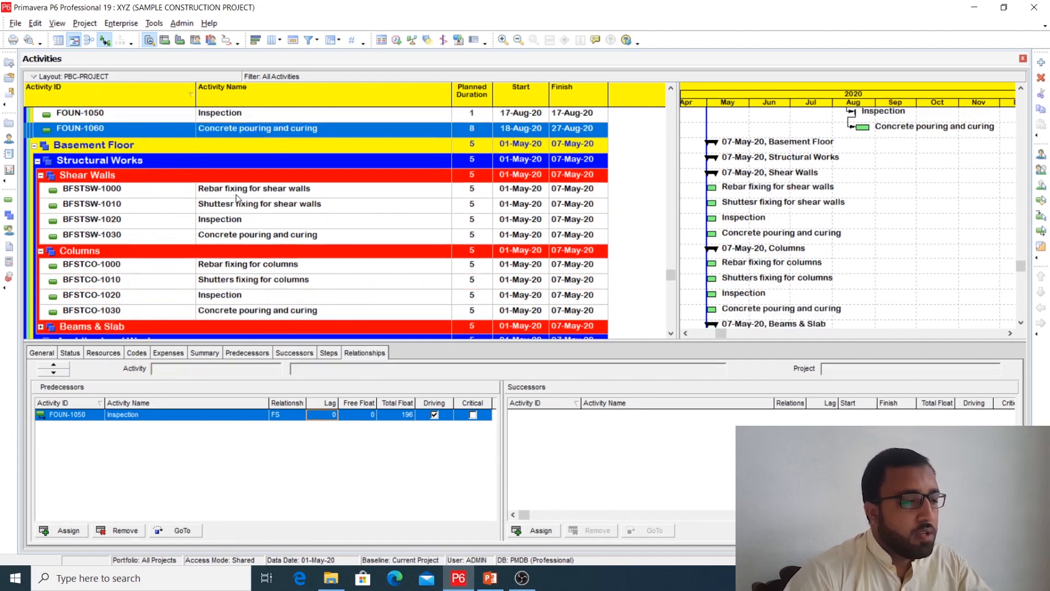
{"action": "left_click", "coordinate": [236, 206], "text": "ctrl"}
{"action": "left_click", "coordinate": [234, 218], "text": "ctrl"}
{"action": "left_click", "coordinate": [239, 236], "text": "ctrl"}
{"action": "right_click", "coordinate": [239, 236]}
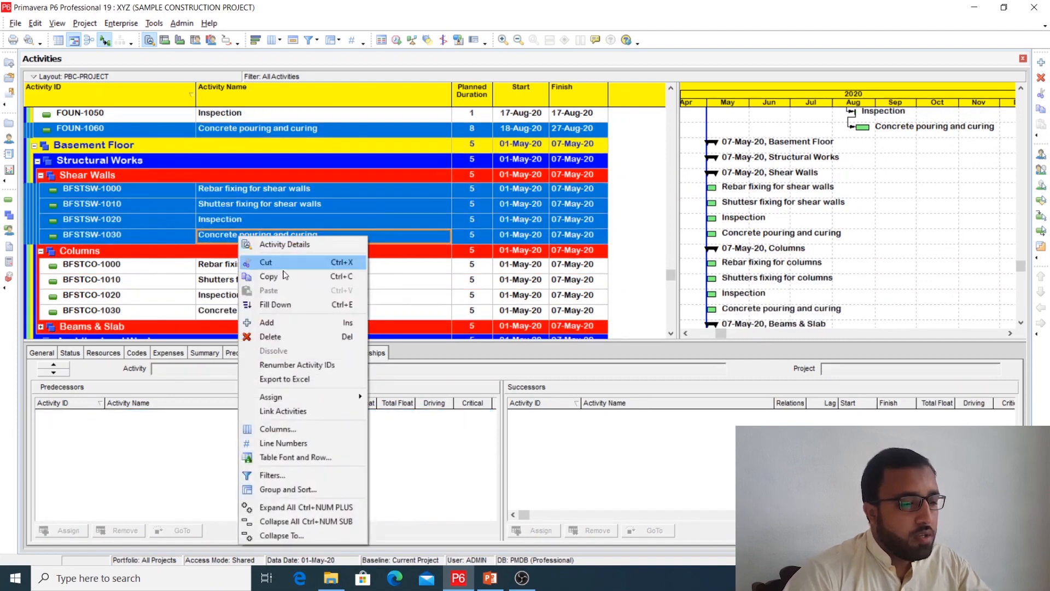
{"action": "left_click", "coordinate": [282, 411]}
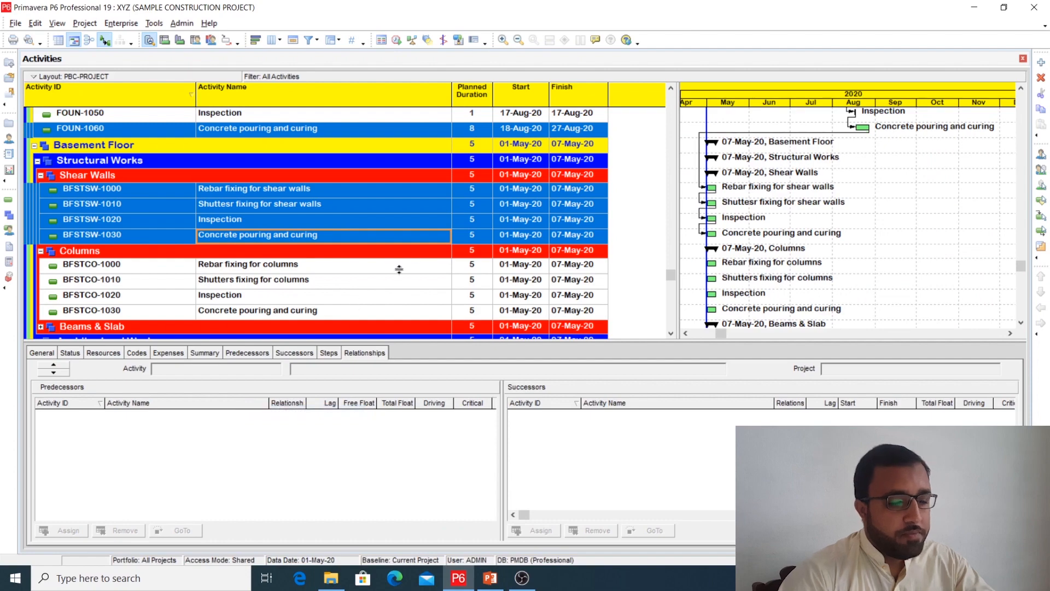
- Reschedule the project with the linked shear wall activities and check the relationships of shutter fixing for shear walls
{"action": "left_click", "coordinate": [397, 39]}
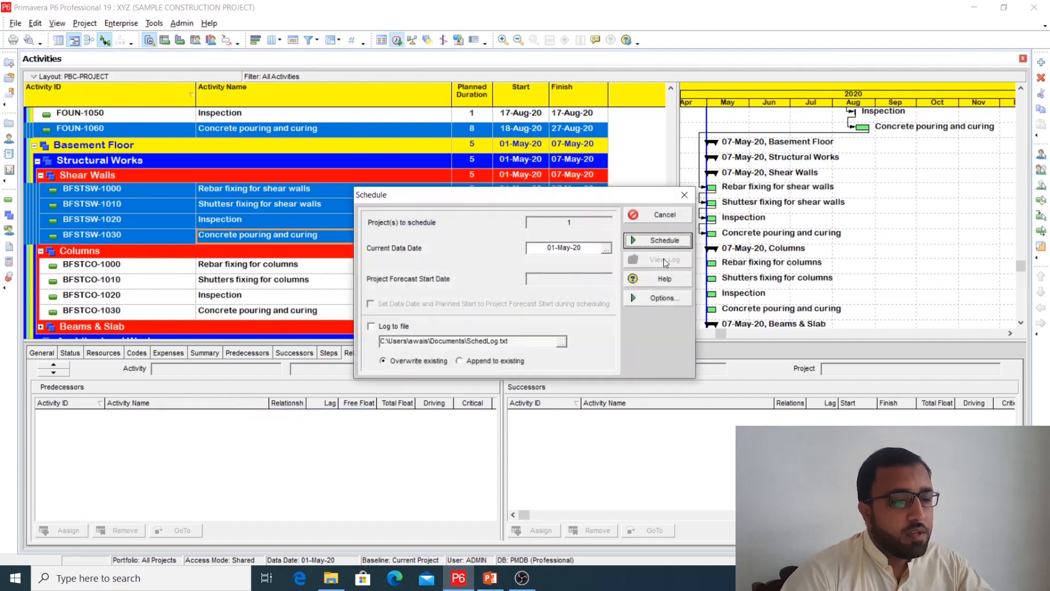
{"action": "left_click", "coordinate": [665, 240]}
{"action": "left_click", "coordinate": [493, 324]}
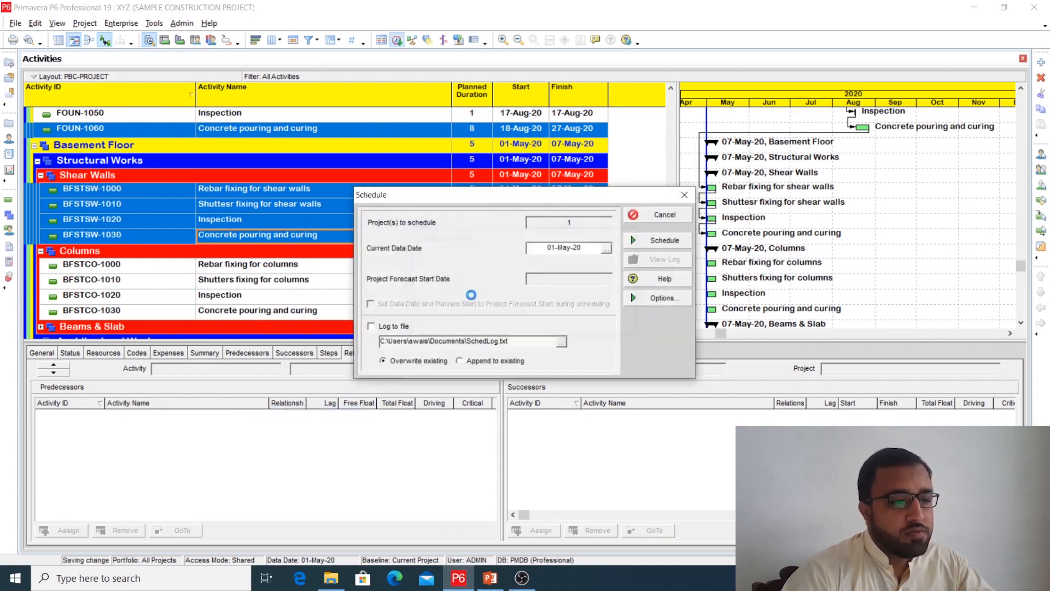
{"action": "scroll", "coordinate": [293, 242], "scroll_direction": "up", "scroll_amount": 1}
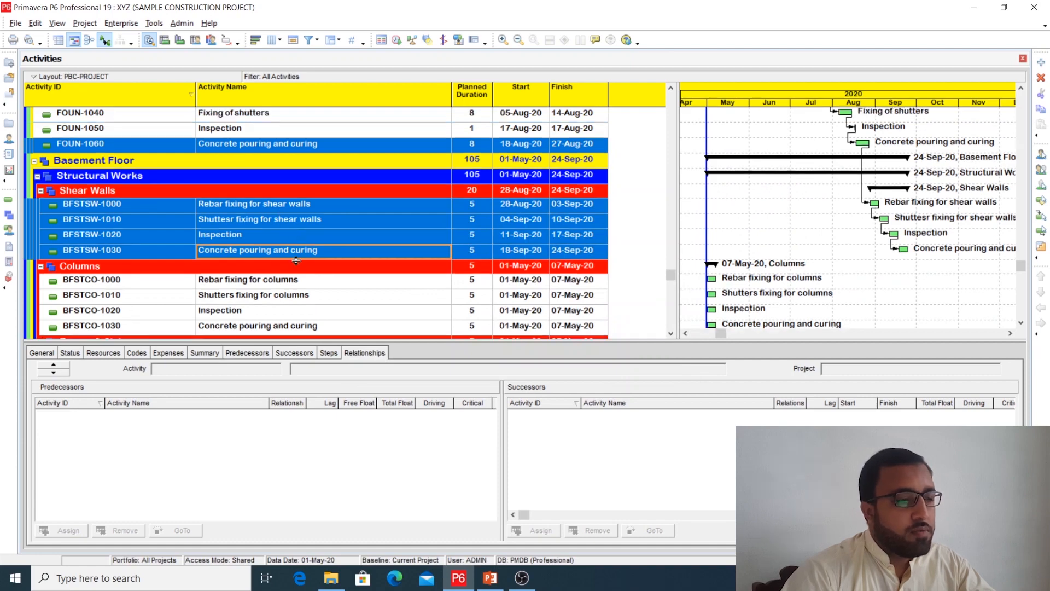
{"action": "left_click", "coordinate": [294, 224]}
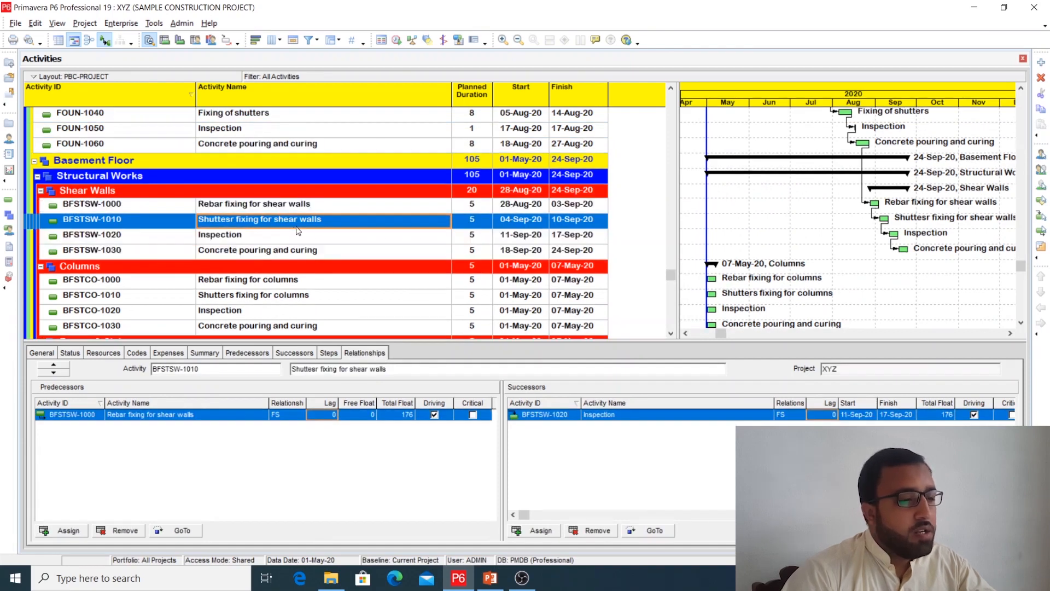
- Set the Shear Walls planned durations to 6 for rebar fixing, 8 for shutter fixing, 1 for inspection and 8 for concrete pouring
{"action": "left_click", "coordinate": [476, 205]}
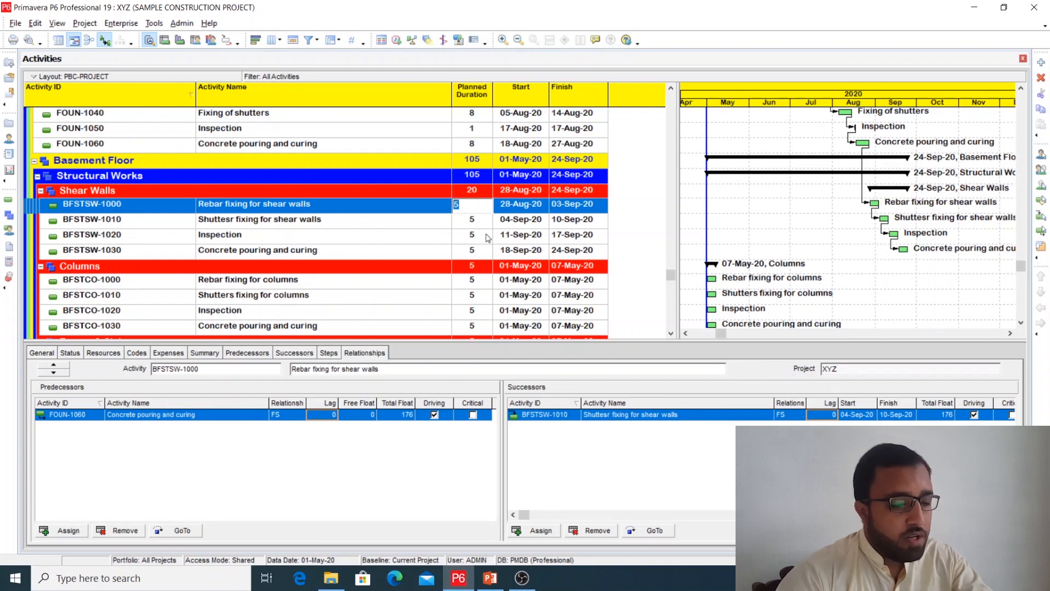
{"action": "type", "text": "6"}
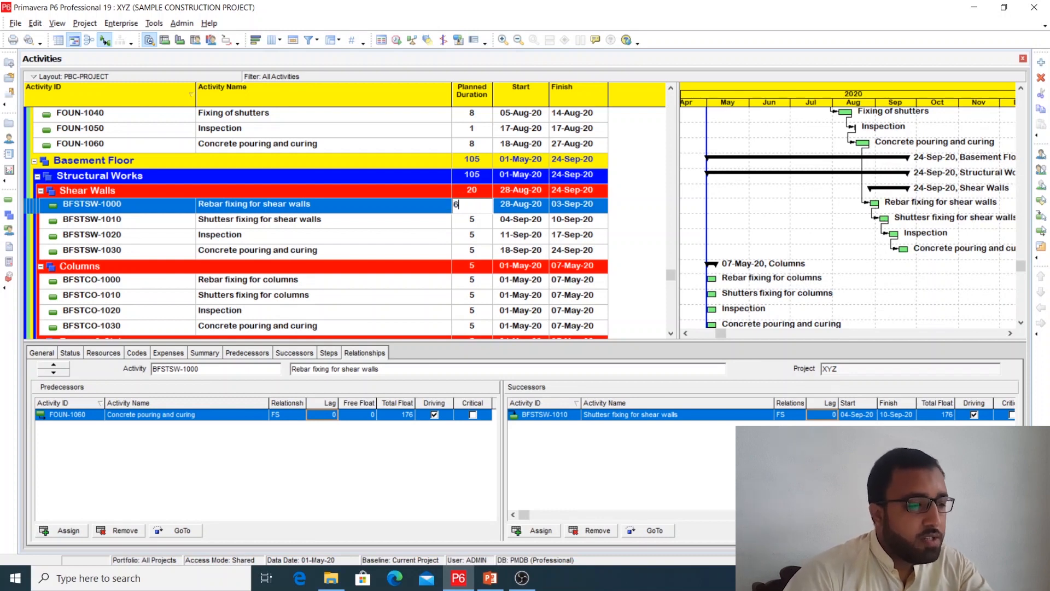
{"action": "left_click", "coordinate": [479, 220]}
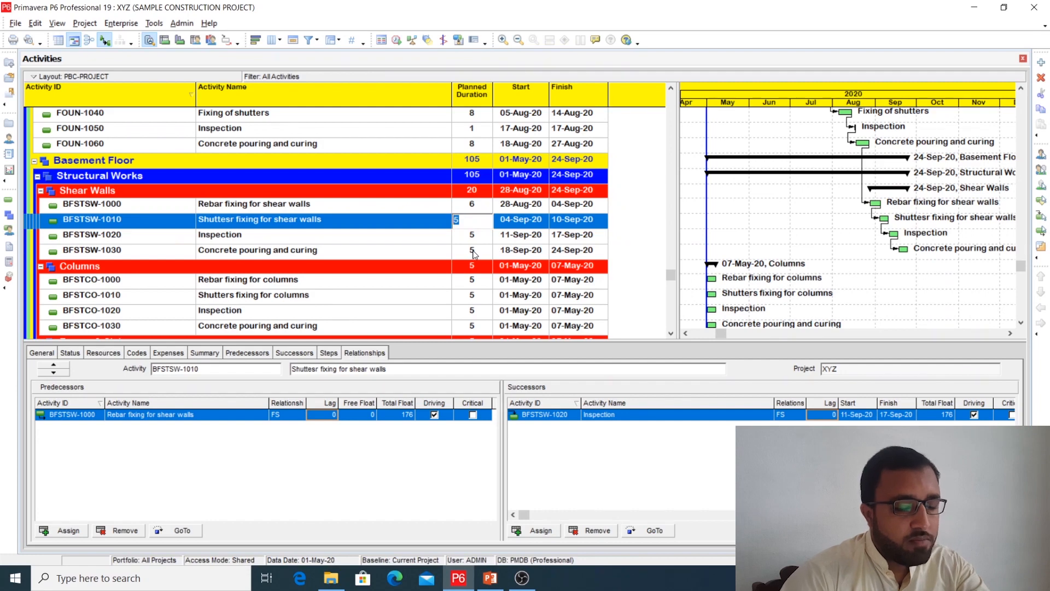
{"action": "type", "text": "8"}
{"action": "left_click", "coordinate": [474, 236]}
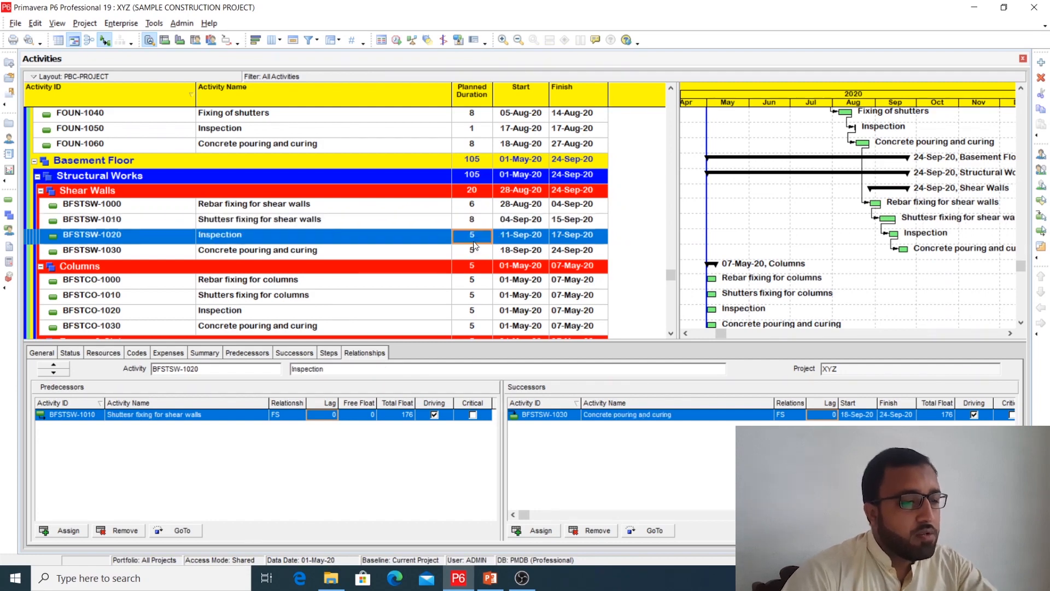
{"action": "type", "text": "1"}
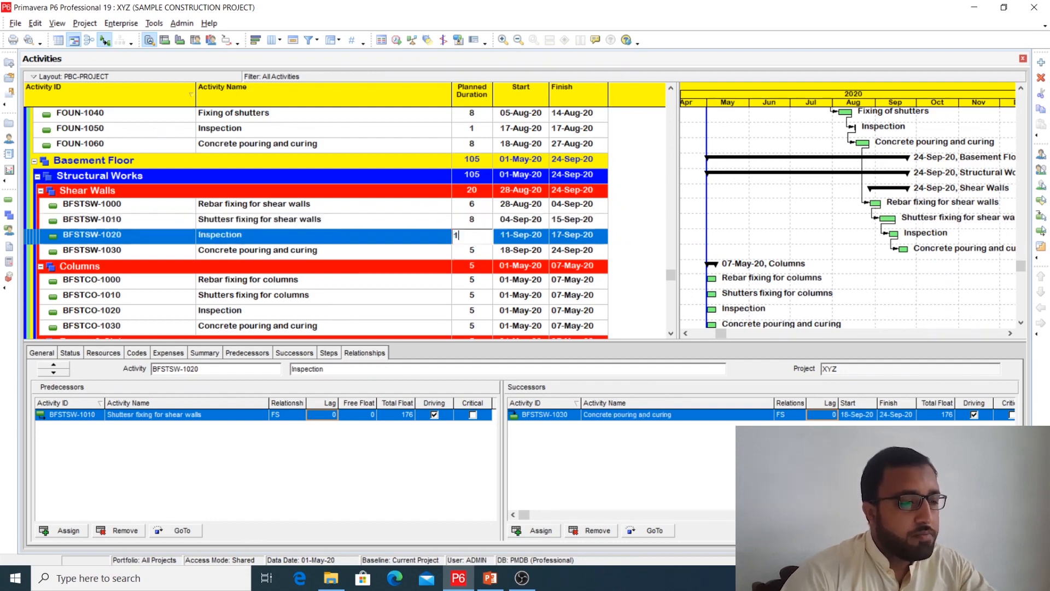
{"action": "left_click", "coordinate": [471, 251]}
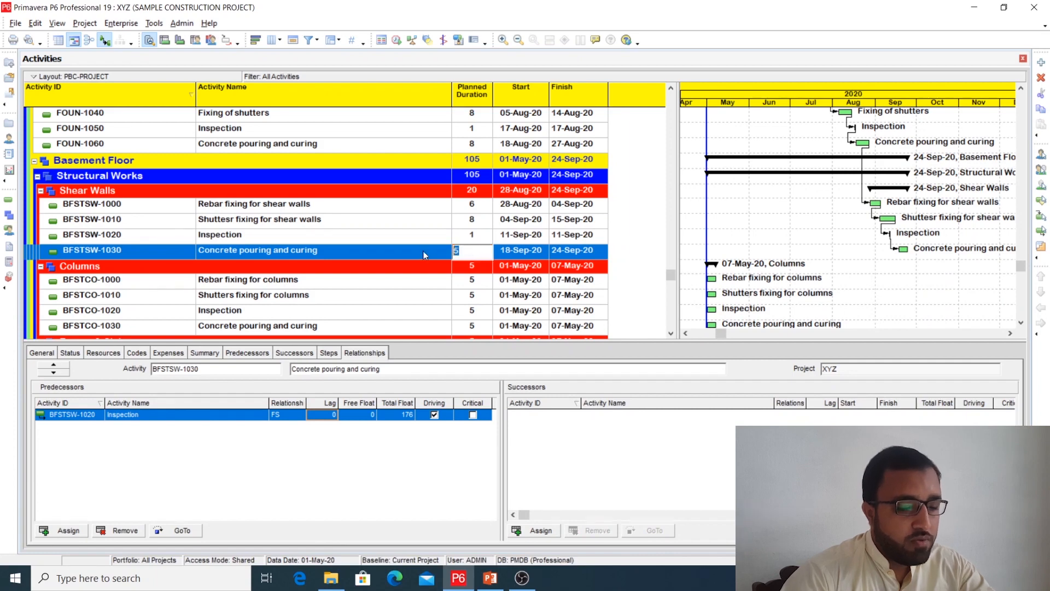
{"action": "type", "text": "8"}
{"action": "left_click", "coordinate": [437, 241]}
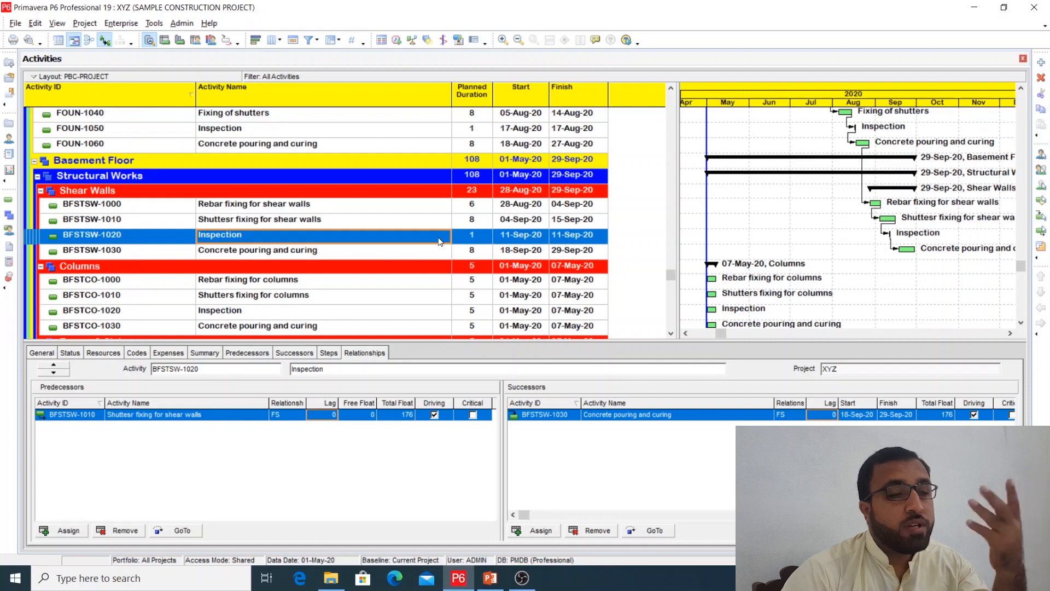
- Change the link from rebar fixing to shutter fixing for shear walls (BFSTSW-1010) to SS with a lag of 4
{"action": "left_click", "coordinate": [472, 204]}
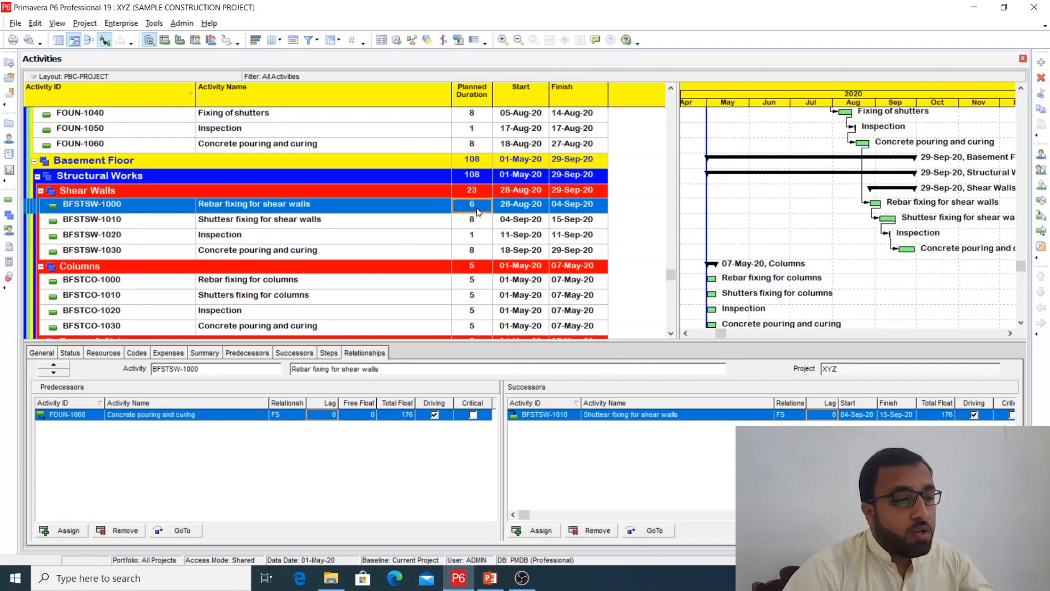
{"action": "left_click", "coordinate": [385, 222]}
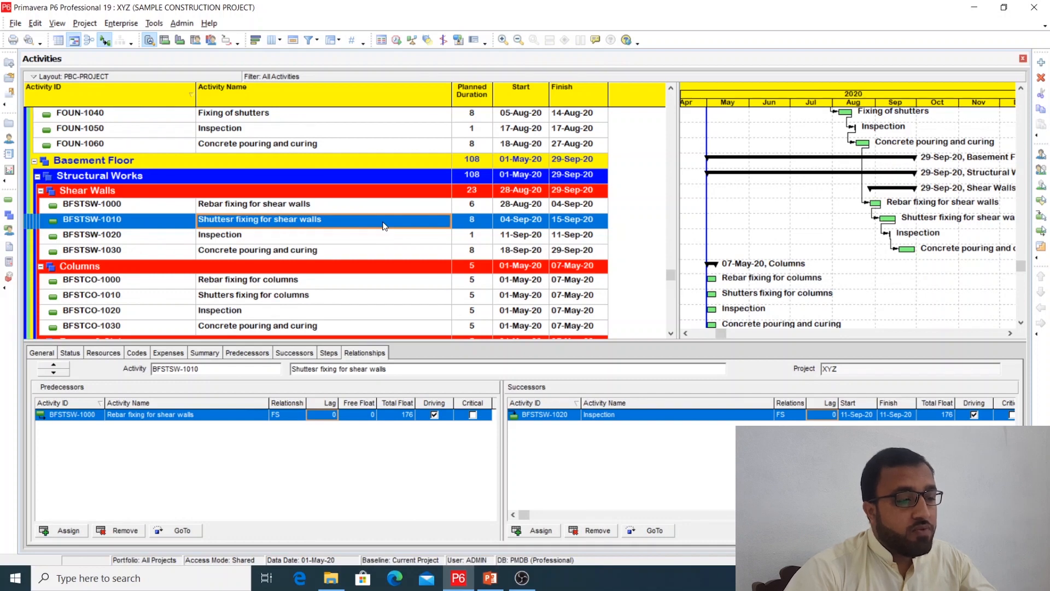
{"action": "left_click", "coordinate": [293, 416]}
{"action": "left_click", "coordinate": [285, 458]}
{"action": "left_click", "coordinate": [323, 415]}
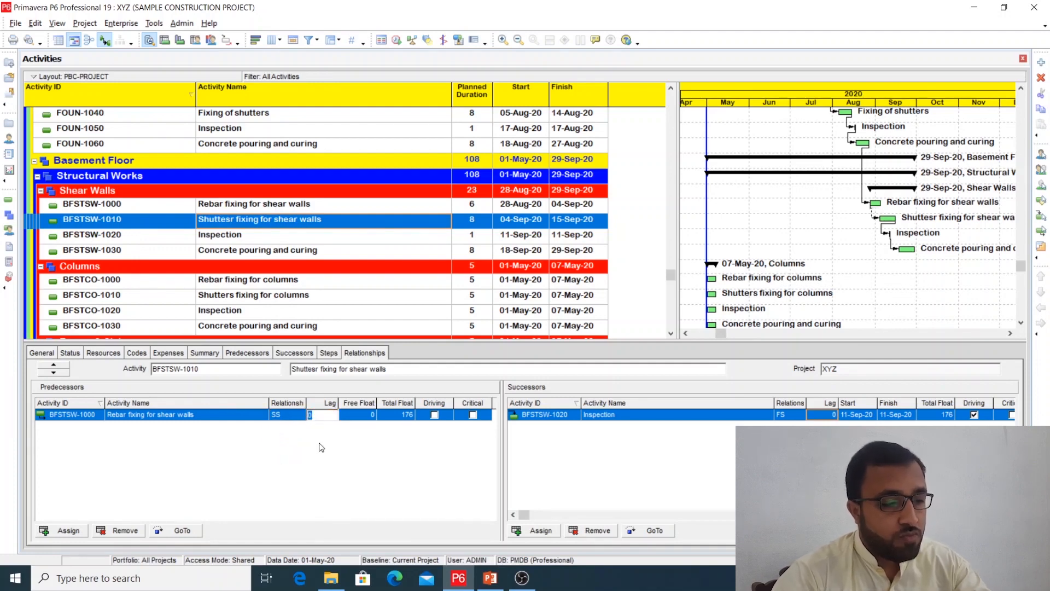
{"action": "type", "text": "4"}
{"action": "key", "text": "Return"}
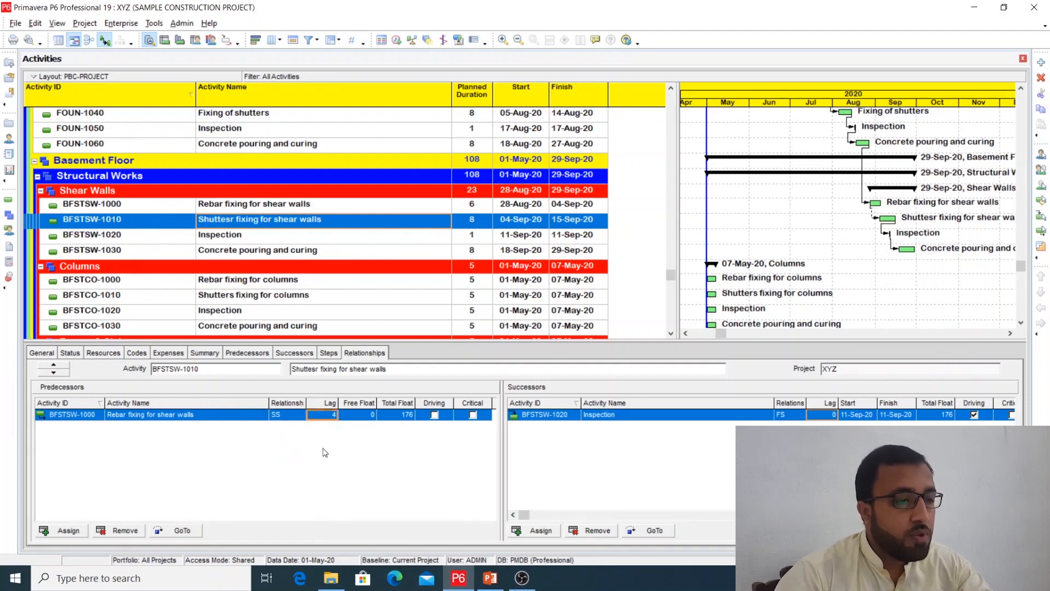
- Reschedule the project to apply the new shear wall durations and the start-to-start link with lag
{"action": "left_click", "coordinate": [397, 41]}
{"action": "left_click", "coordinate": [645, 246]}
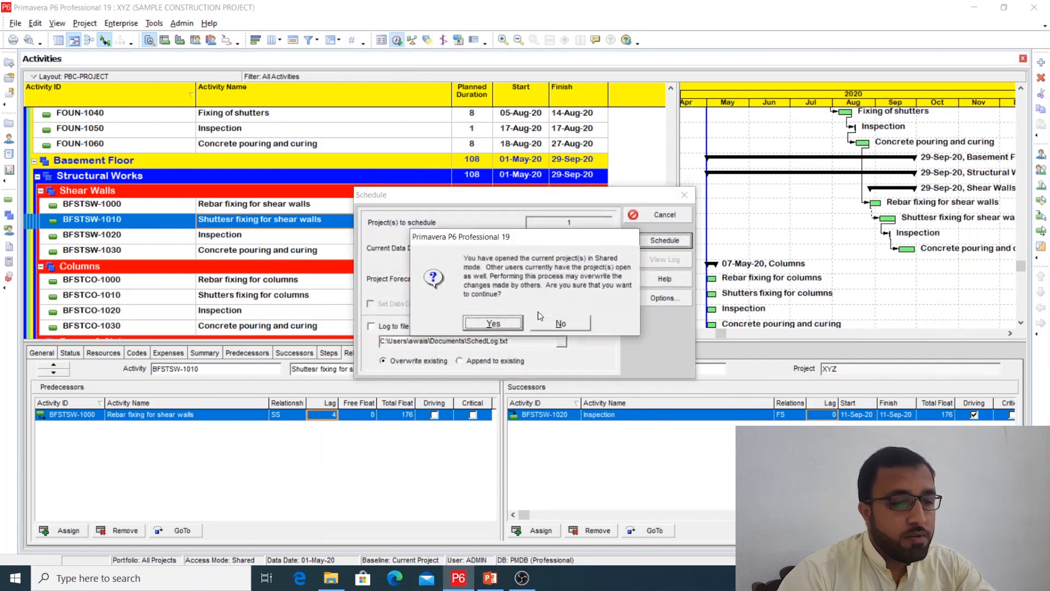
{"action": "left_click", "coordinate": [512, 325]}
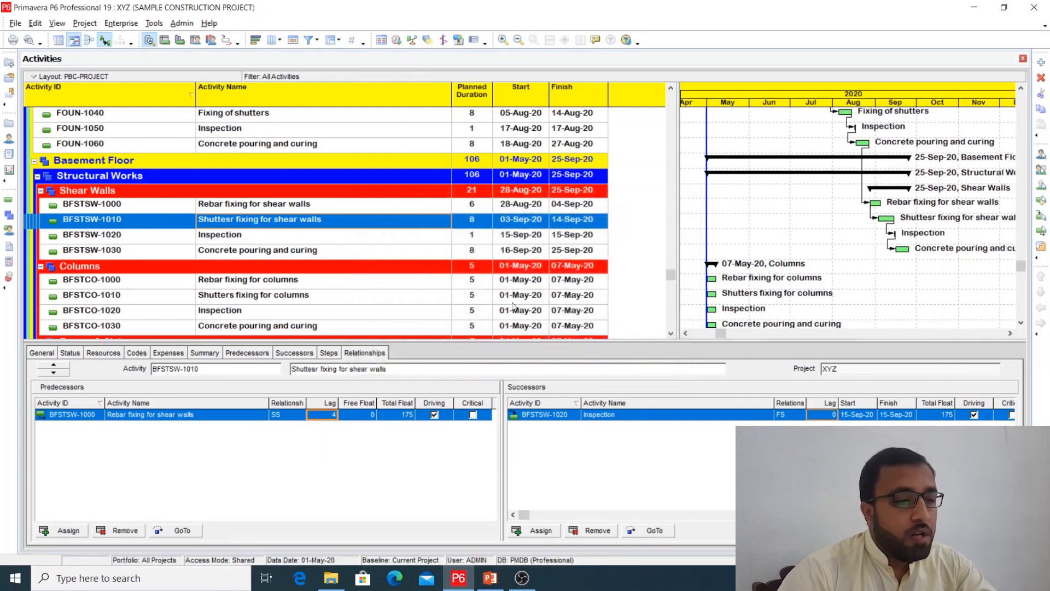
- Link the foundation's concrete pouring and curing (FOUN-1060) and the four basement Columns activities in sequence, from rebar fixing to concrete pouring
{"action": "left_click", "coordinate": [455, 252]}
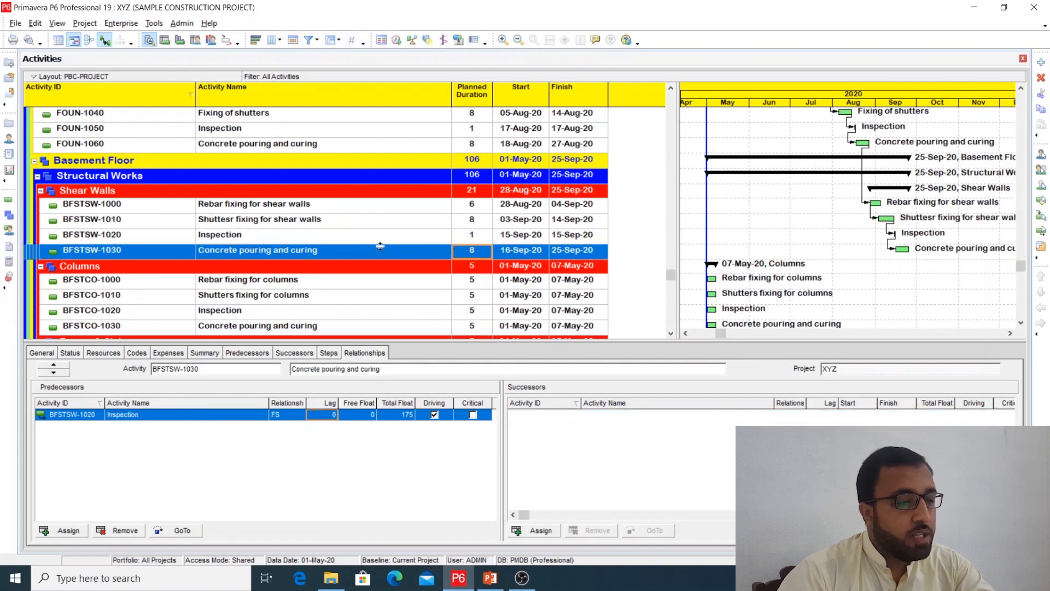
{"action": "scroll", "coordinate": [380, 246], "scroll_direction": "down", "scroll_amount": 1}
{"action": "left_click", "coordinate": [362, 237]}
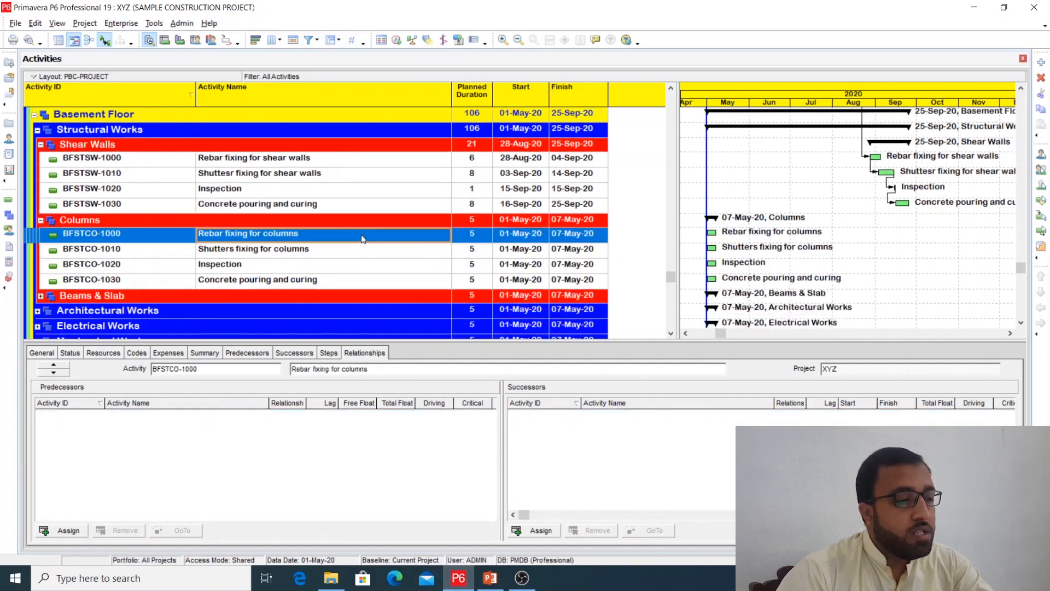
{"action": "scroll", "coordinate": [355, 250], "scroll_direction": "up", "scroll_amount": 1}
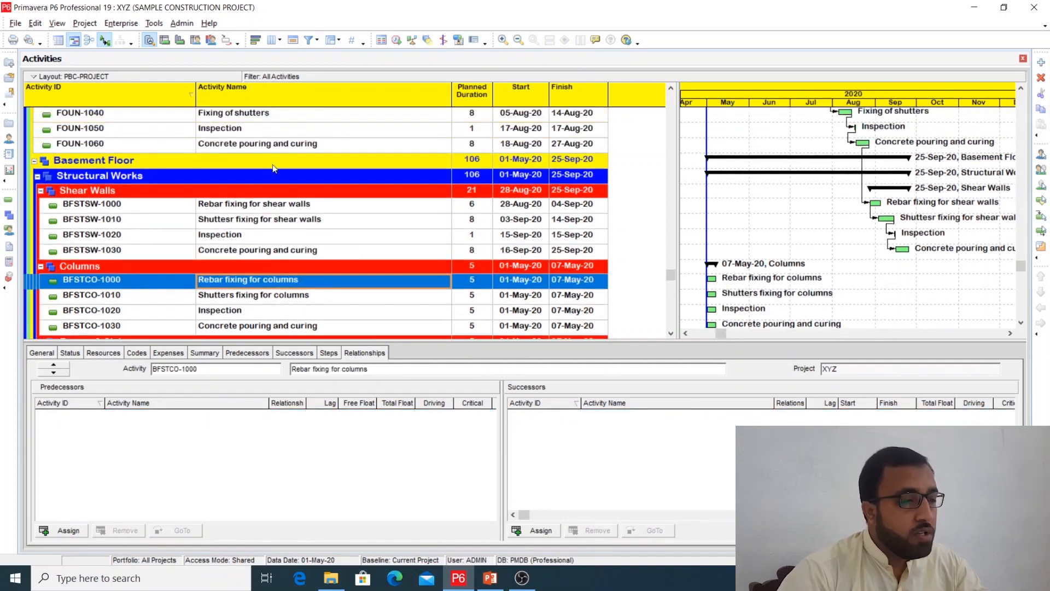
{"action": "left_click", "coordinate": [261, 143]}
{"action": "scroll", "coordinate": [327, 285], "scroll_direction": "down", "scroll_amount": 1}
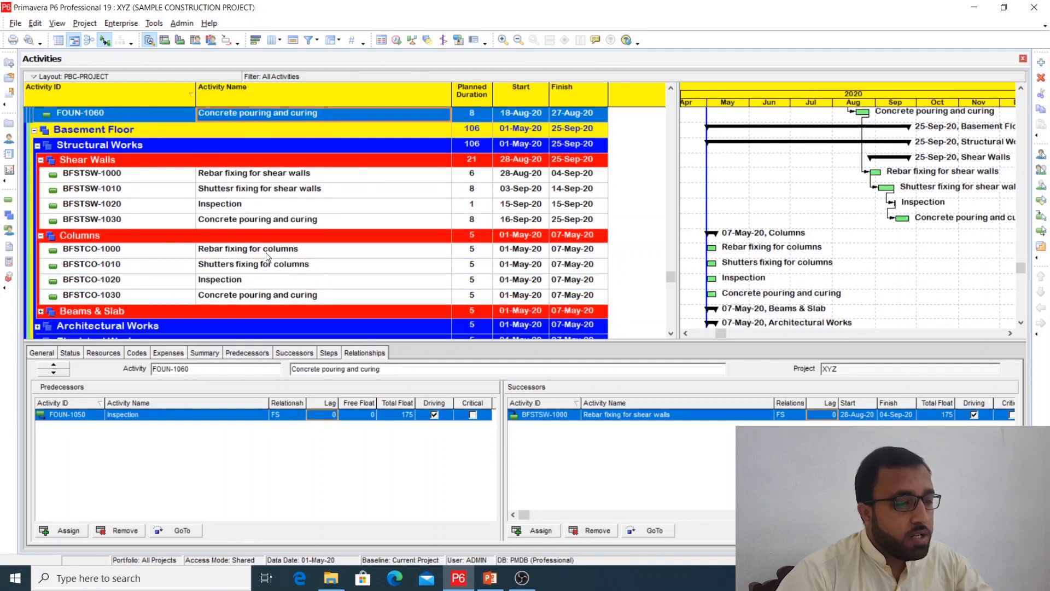
{"action": "left_click_drag", "start_coordinate": [267, 254], "coordinate": [269, 297]}
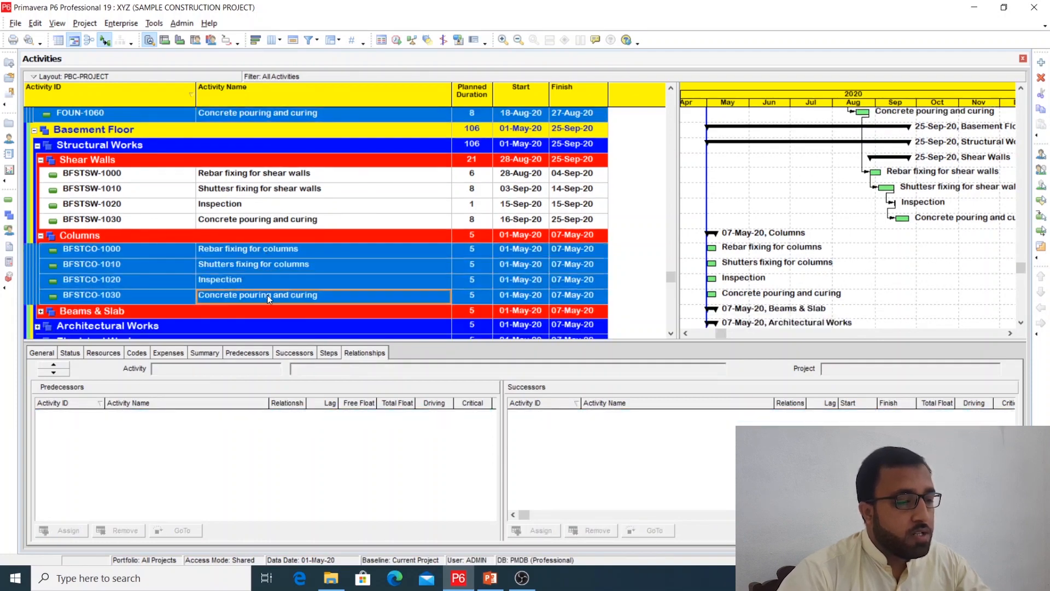
{"action": "right_click", "coordinate": [270, 298]}
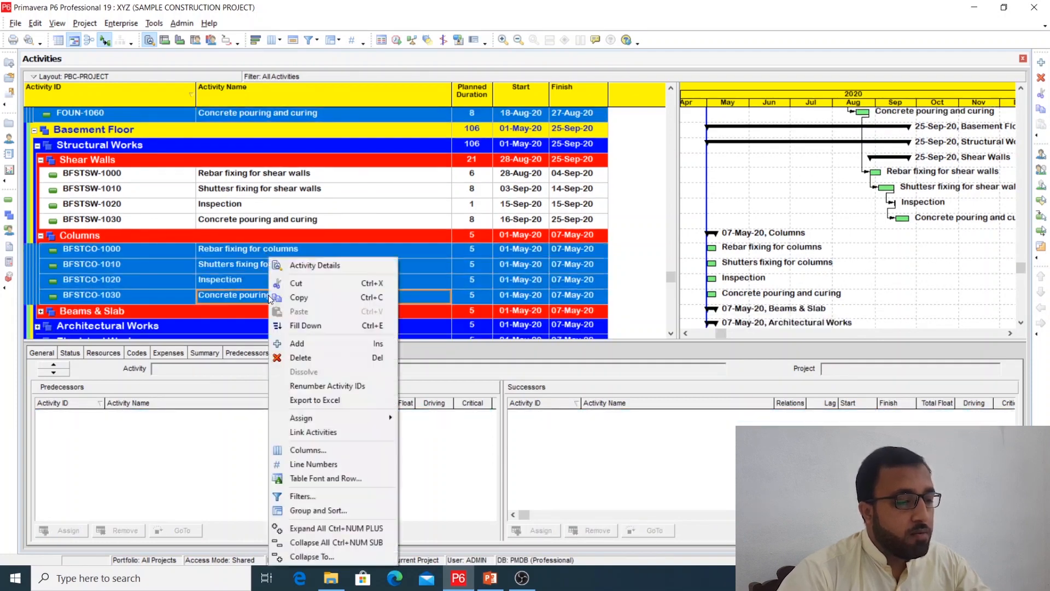
{"action": "left_click", "coordinate": [309, 432]}
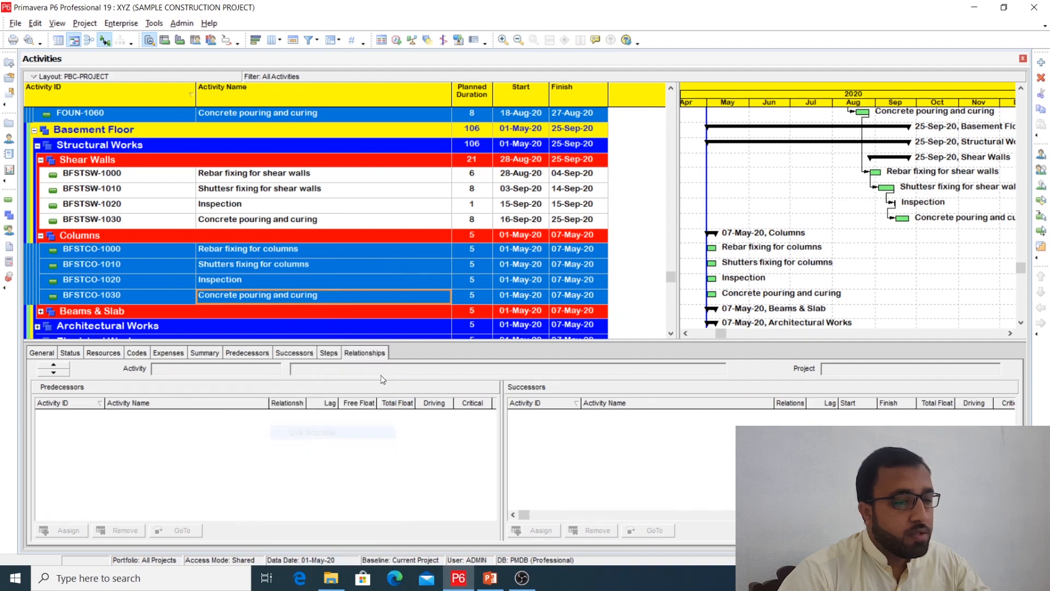
- Reschedule the project with the linked column activities
{"action": "left_click", "coordinate": [397, 40]}
{"action": "left_click", "coordinate": [664, 240]}
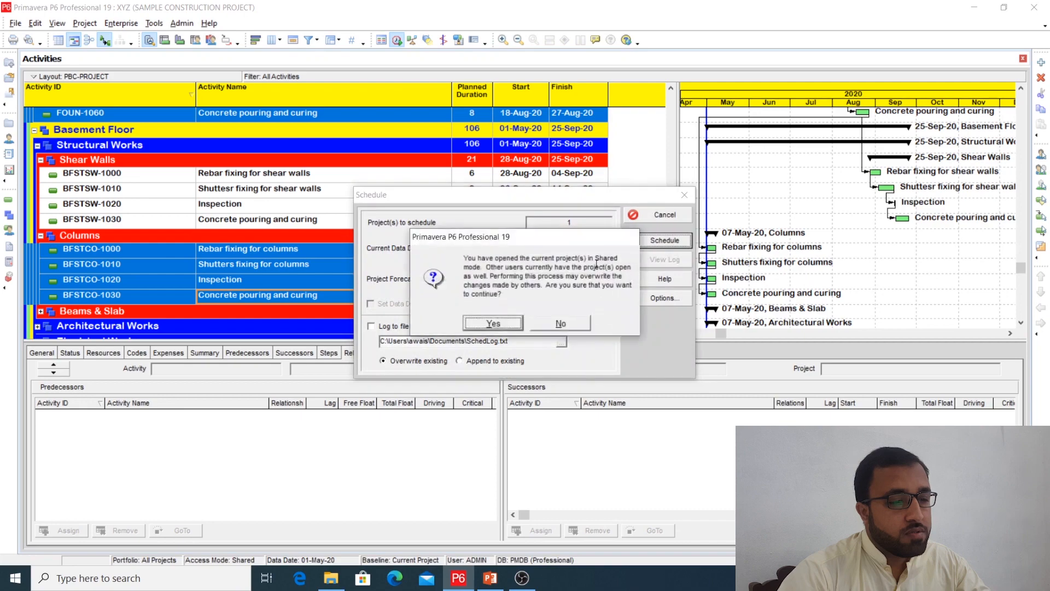
{"action": "left_click", "coordinate": [493, 323]}
- Examine the predecessors and successors of rebar fixing and shutters fixing for columns, along with their bars in the Gantt chart
{"action": "left_click", "coordinate": [298, 268]}
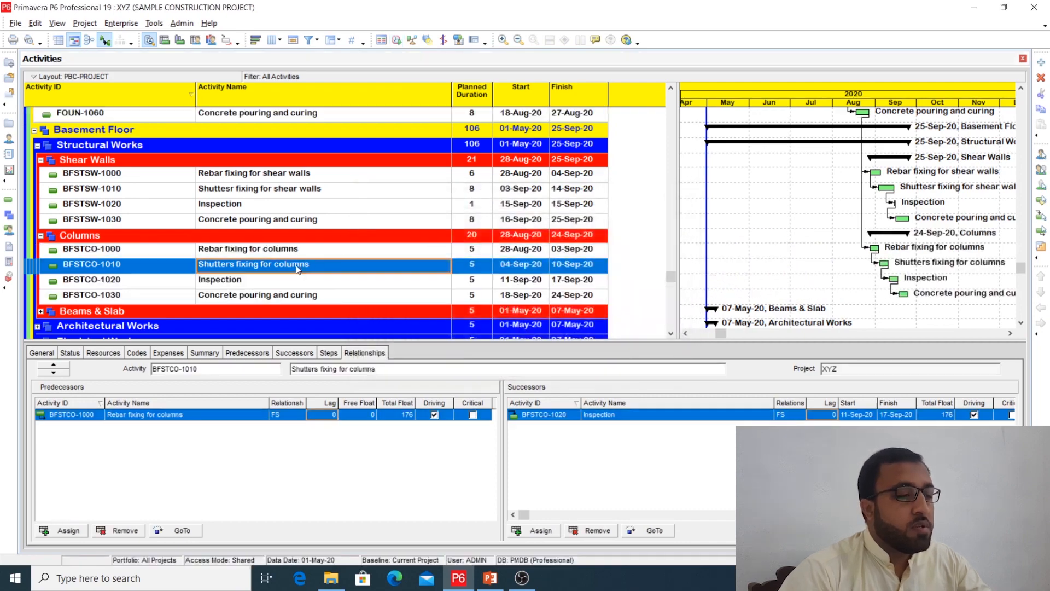
{"action": "left_click", "coordinate": [259, 253]}
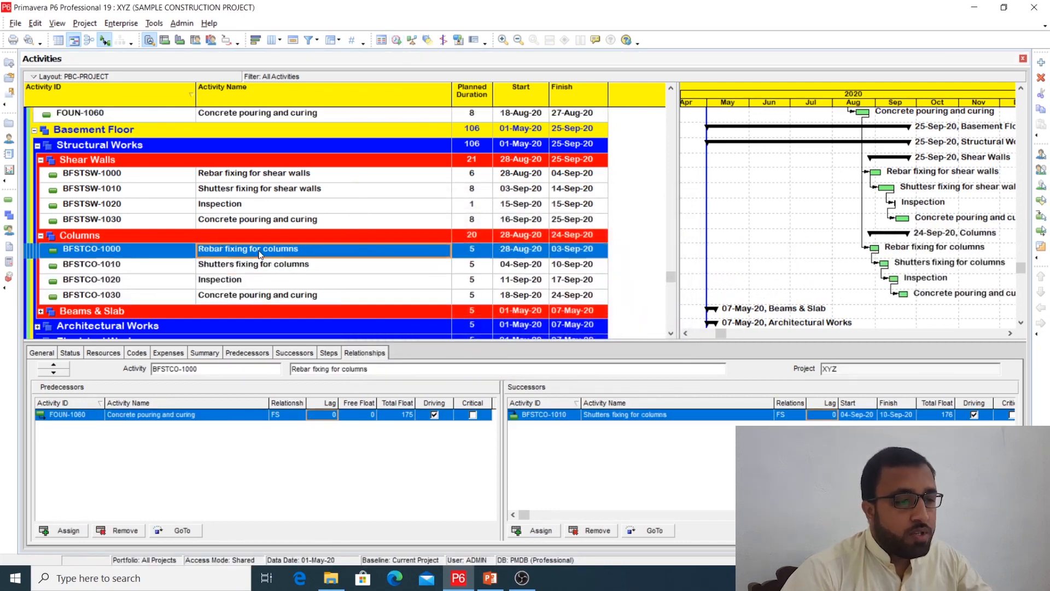
{"action": "scroll", "coordinate": [259, 253], "scroll_direction": "down", "scroll_amount": 1}
{"action": "scroll", "coordinate": [259, 253], "scroll_direction": "up", "scroll_amount": 1}
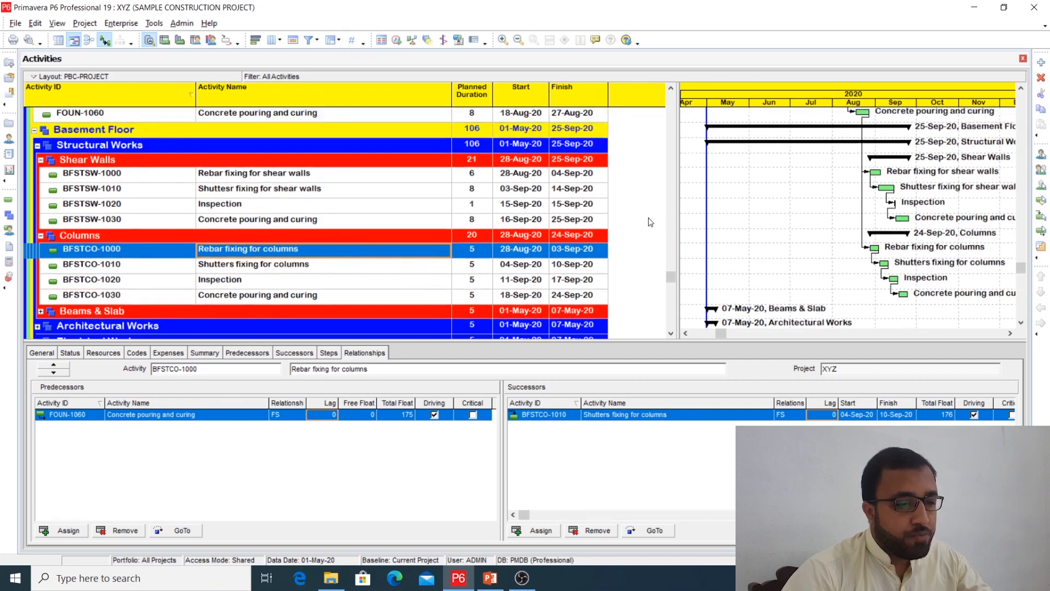
{"action": "left_click_drag", "start_coordinate": [677, 213], "coordinate": [666, 214]}
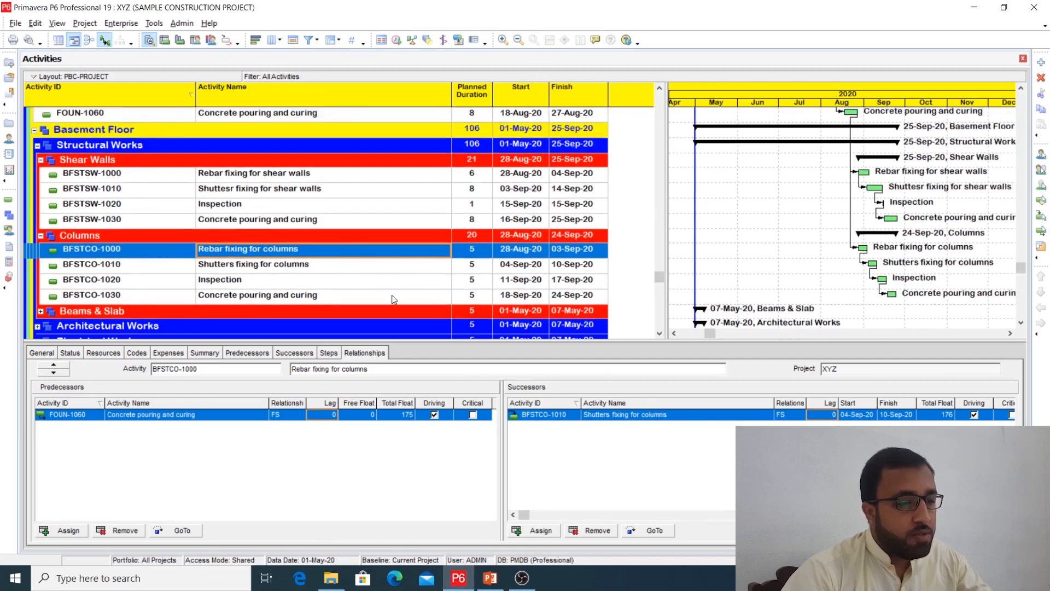
{"action": "left_click", "coordinate": [276, 263]}
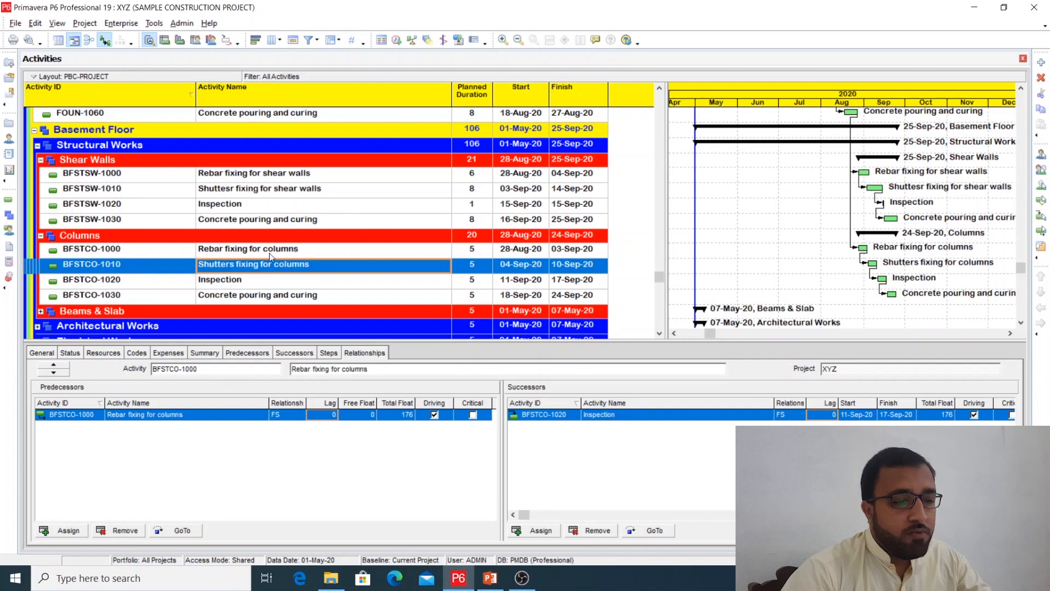
{"action": "left_click", "coordinate": [269, 253]}
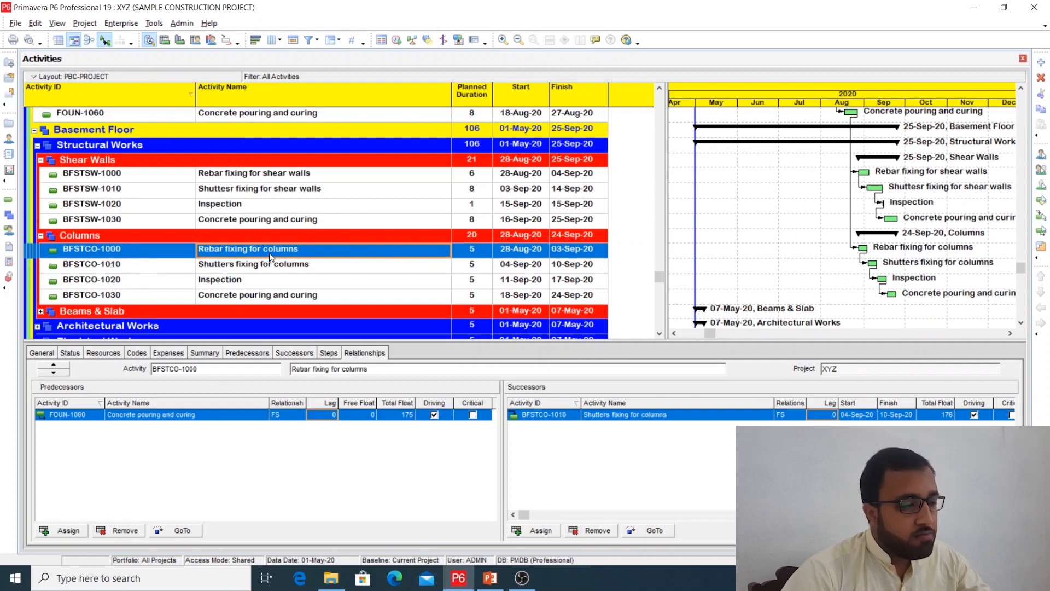
{"action": "left_click", "coordinate": [253, 268]}
{"action": "left_click", "coordinate": [254, 252]}
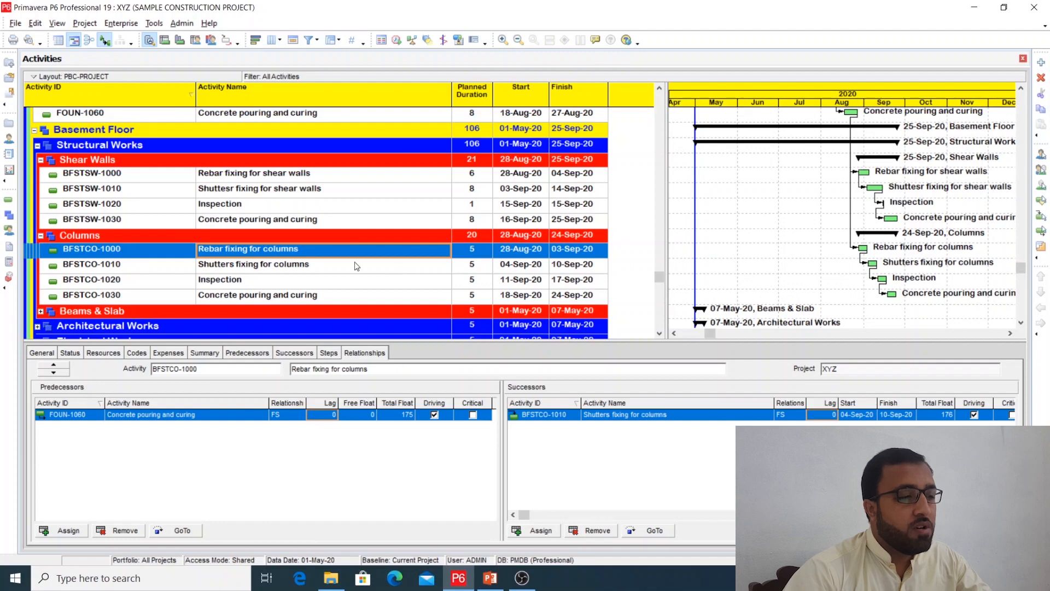
- Set the Columns planned durations to 7 for rebar fixing, 6 for shutters fixing, 1 for inspection and 8 for concrete pouring
{"action": "scroll", "coordinate": [356, 266], "scroll_direction": "down", "scroll_amount": 3}
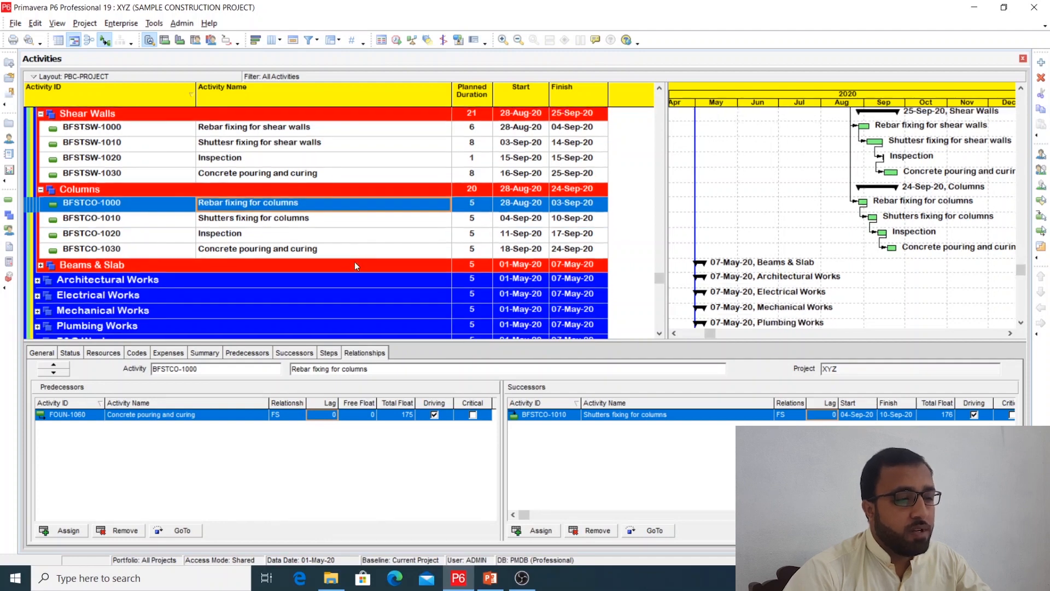
{"action": "double_click", "coordinate": [475, 219]}
{"action": "double_click", "coordinate": [474, 208]}
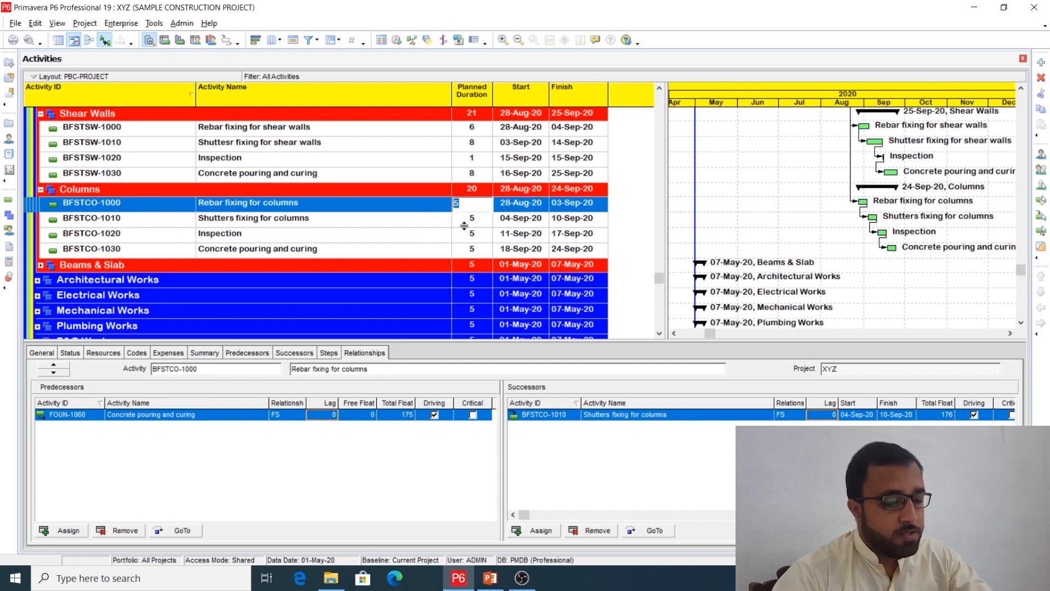
{"action": "type", "text": "7"}
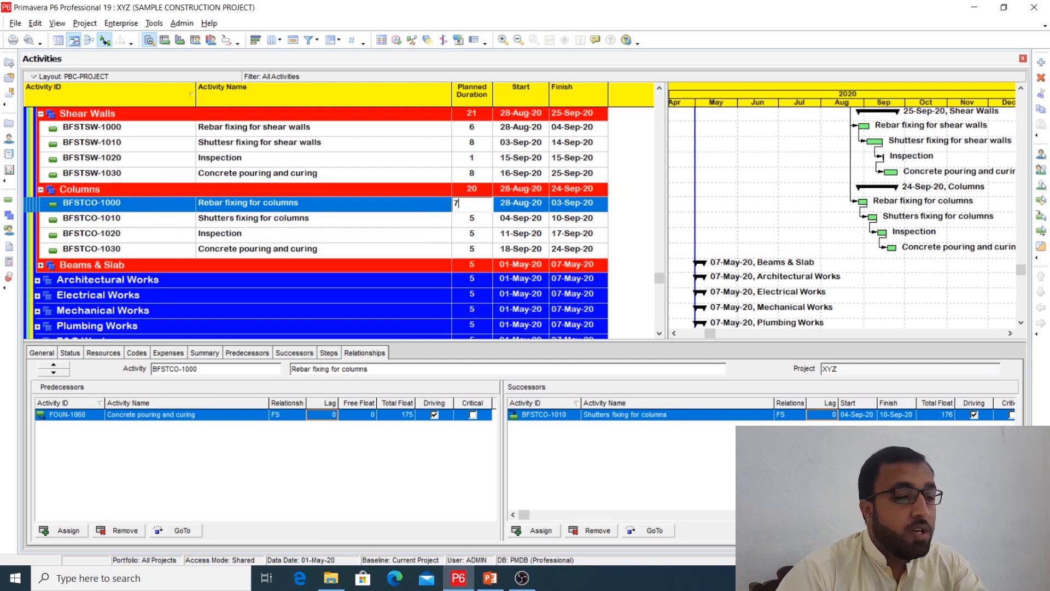
{"action": "left_click", "coordinate": [470, 219]}
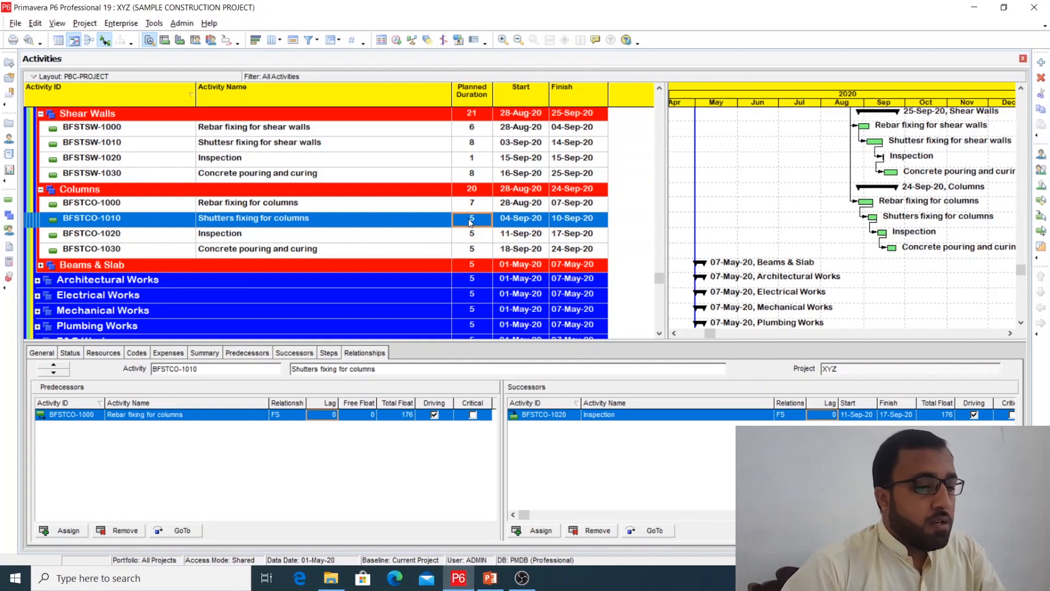
{"action": "left_click", "coordinate": [469, 219]}
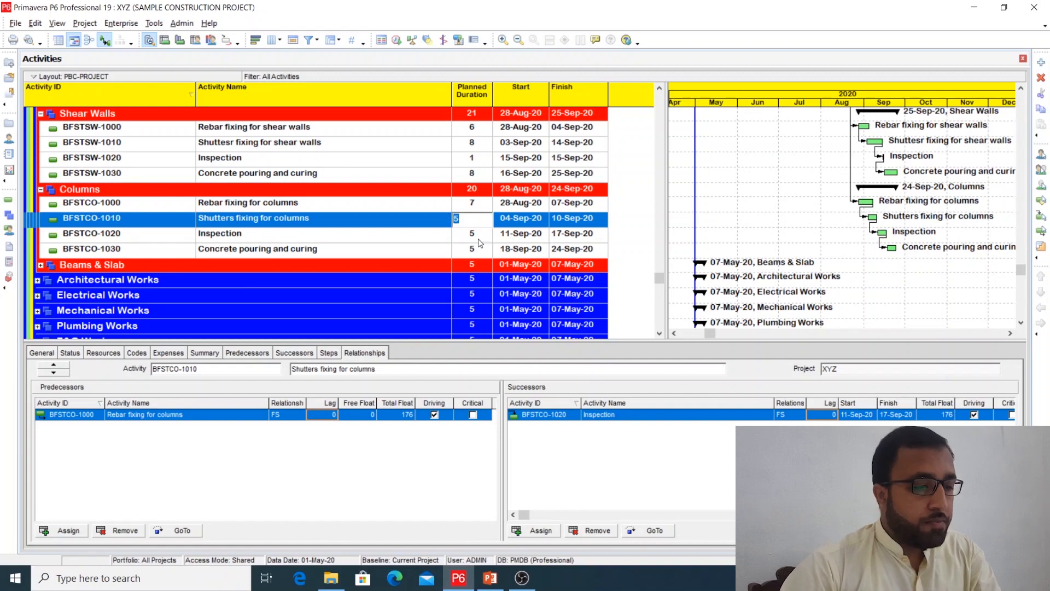
{"action": "left_click", "coordinate": [475, 239]}
{"action": "double_click", "coordinate": [465, 239]}
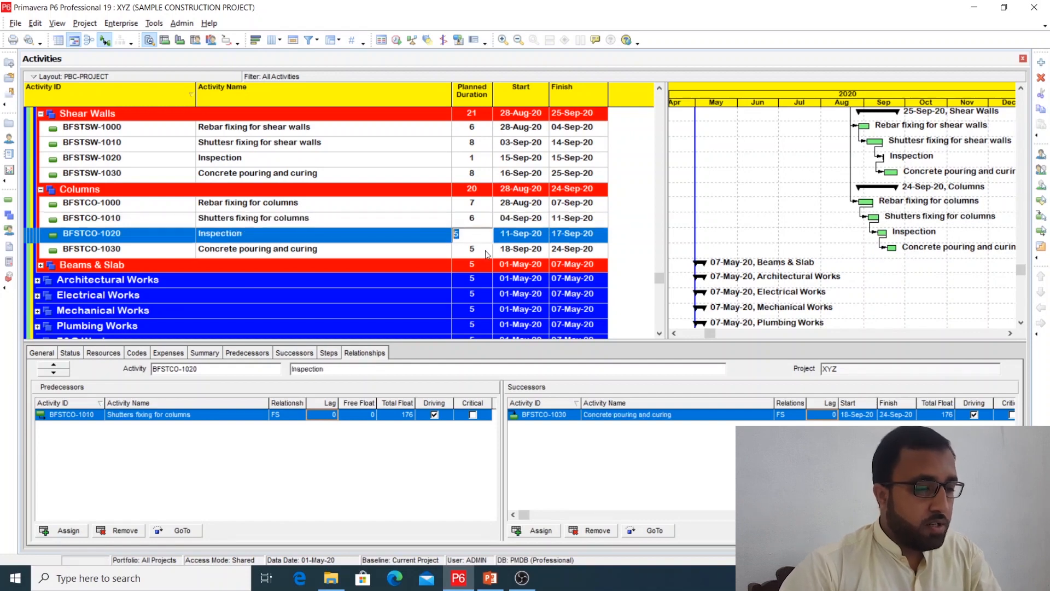
{"action": "type", "text": "1"}
{"action": "left_click", "coordinate": [478, 251]}
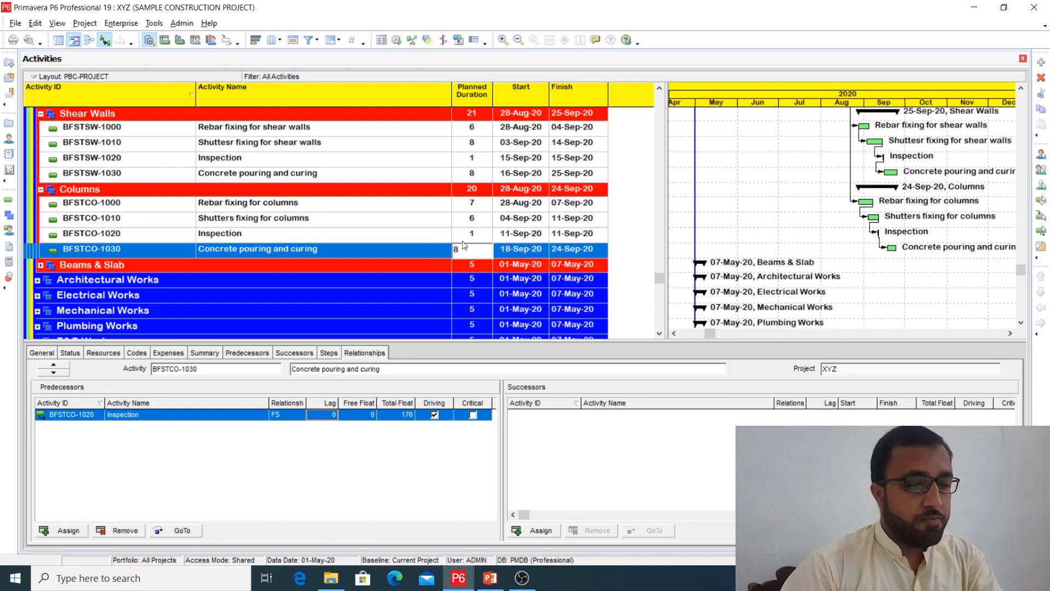
{"action": "key", "text": "Up"}
- Change the link from rebar fixing to shutters fixing for columns (BFSTCO-1010) to SS with a lag of 3
{"action": "left_click", "coordinate": [430, 222]}
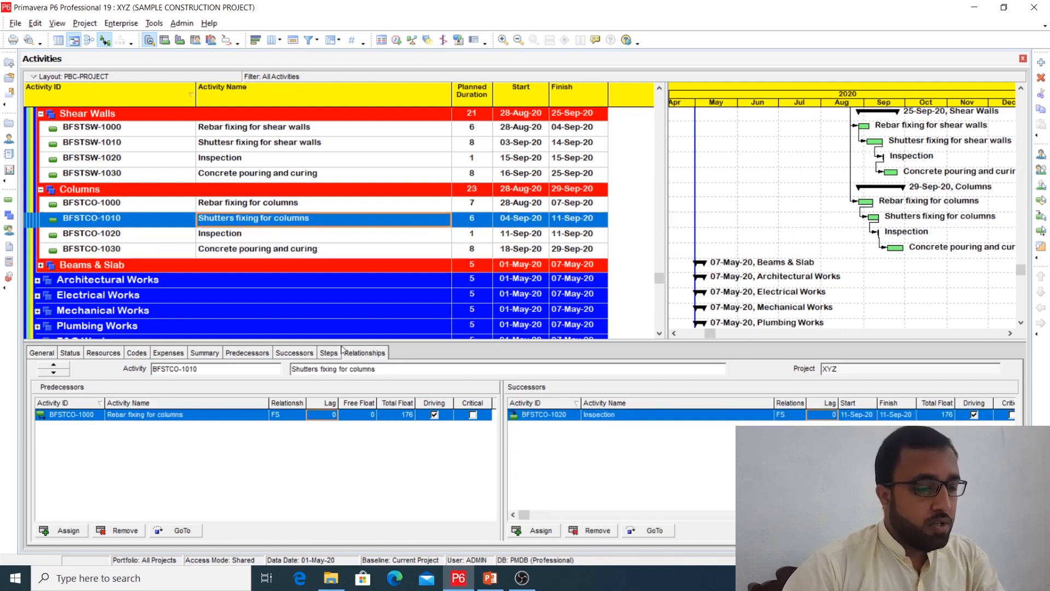
{"action": "left_click", "coordinate": [297, 416]}
{"action": "left_click", "coordinate": [299, 415]}
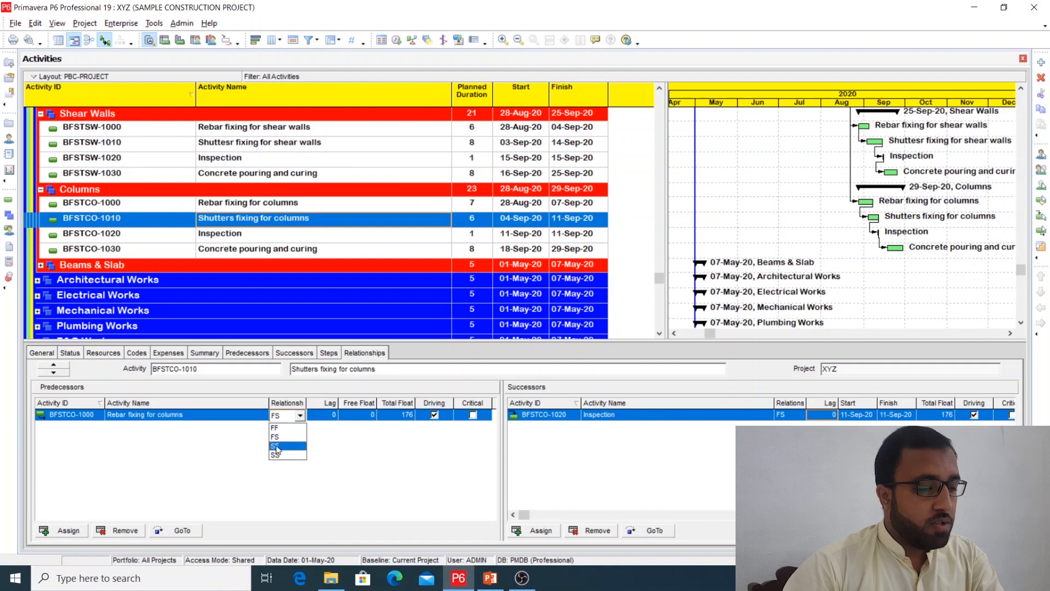
{"action": "left_click", "coordinate": [285, 454]}
{"action": "key", "text": "Tab"}
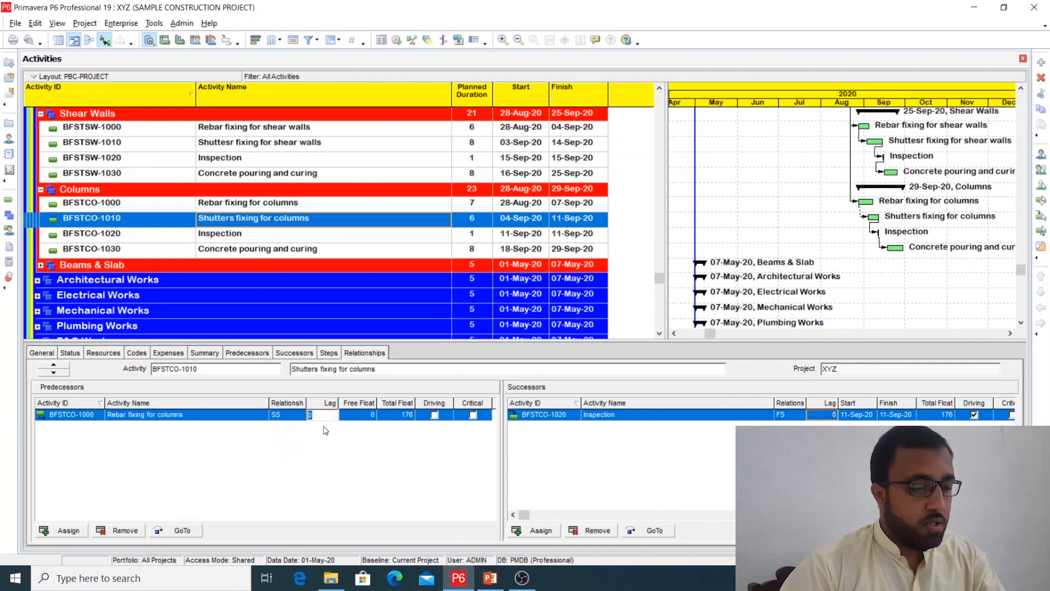
{"action": "type", "text": "3"}
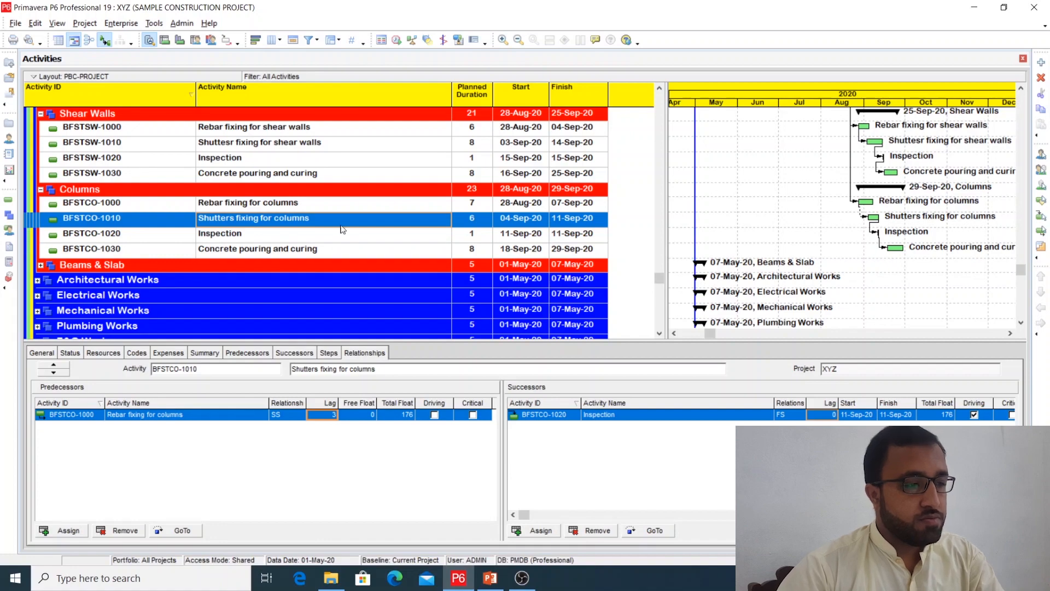
- Reschedule the project to apply the new column durations and the start-to-start link with lag
{"action": "left_click", "coordinate": [396, 40]}
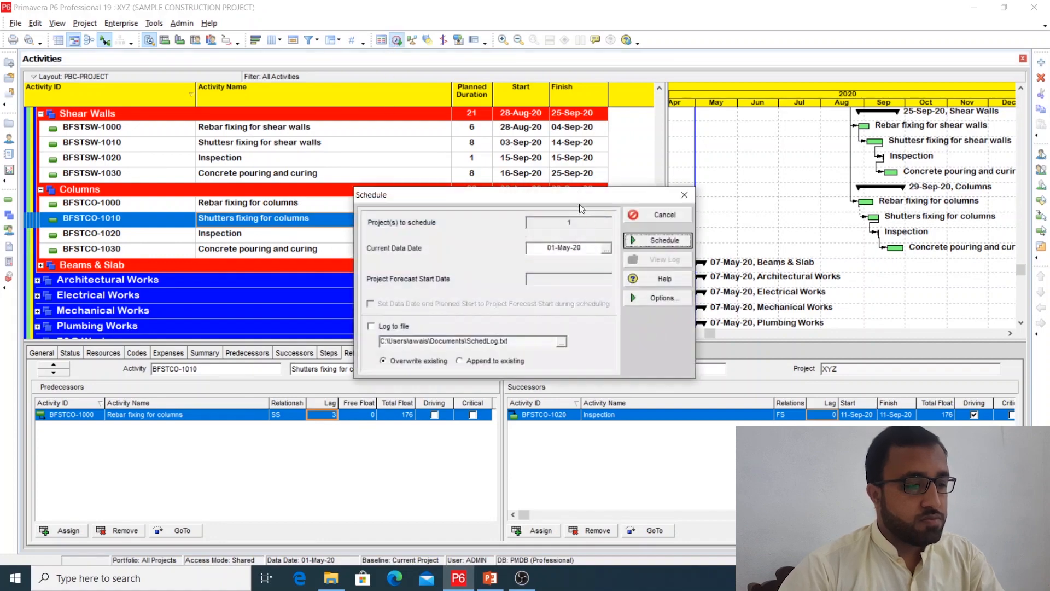
{"action": "left_click", "coordinate": [664, 240]}
{"action": "left_click", "coordinate": [496, 327]}
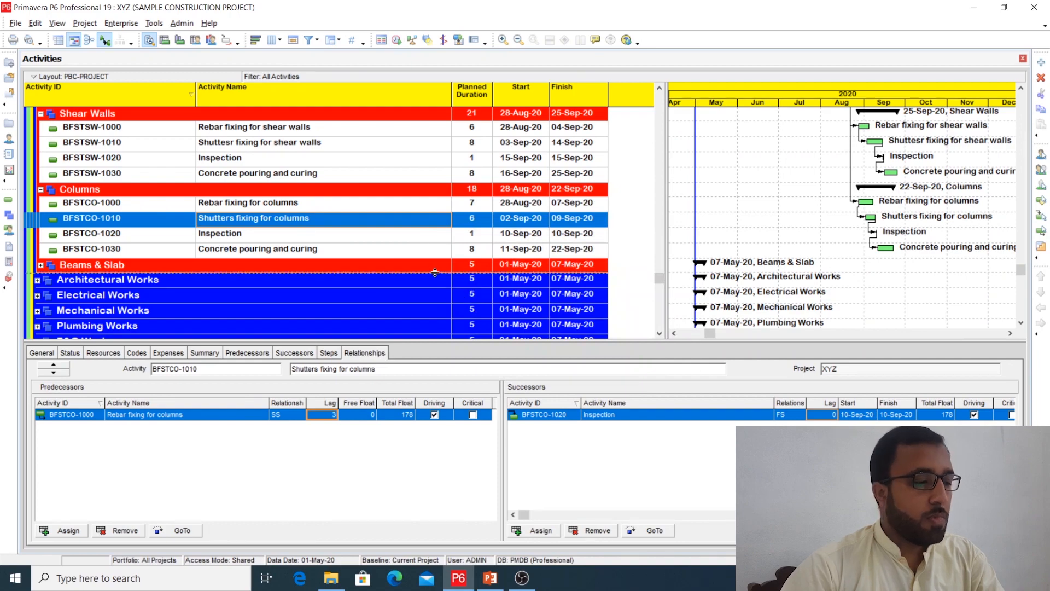
- Review the scheduled dates and link lines from Mobilization through Civil Works and Foundation Works to the basement columns
{"action": "scroll", "coordinate": [301, 270], "scroll_direction": "up", "scroll_amount": 2}
{"action": "scroll", "coordinate": [356, 263], "scroll_direction": "up", "scroll_amount": 8}
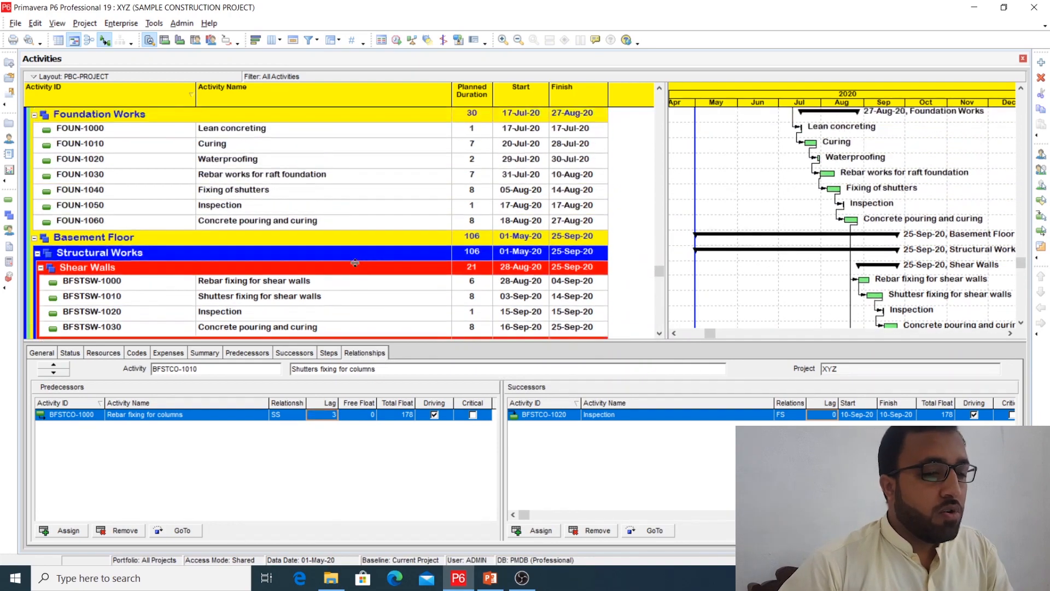
{"action": "scroll", "coordinate": [355, 263], "scroll_direction": "down", "scroll_amount": 6}
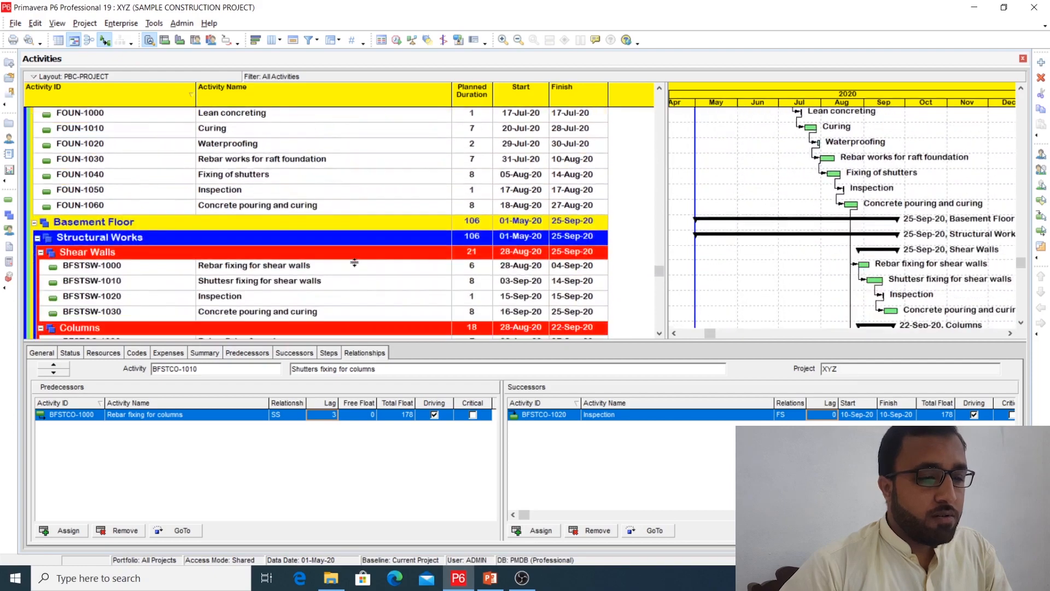
{"action": "scroll", "coordinate": [350, 257], "scroll_direction": "up", "scroll_amount": 4}
{"action": "scroll", "coordinate": [299, 239], "scroll_direction": "up", "scroll_amount": 2}
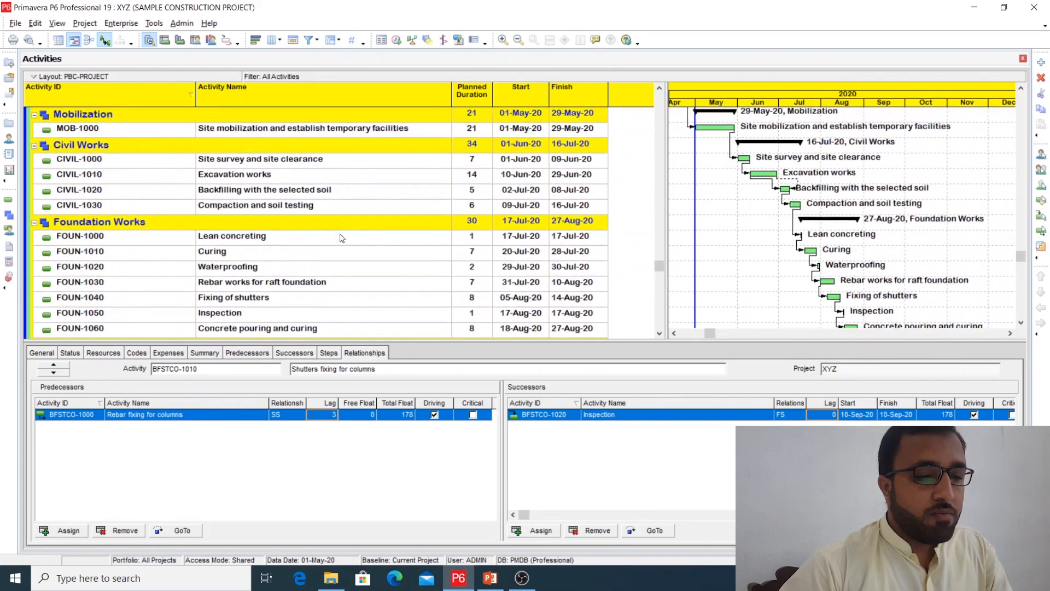
{"action": "scroll", "coordinate": [337, 240], "scroll_direction": "down", "scroll_amount": 9}
{"action": "scroll", "coordinate": [337, 241], "scroll_direction": "down", "scroll_amount": 1}
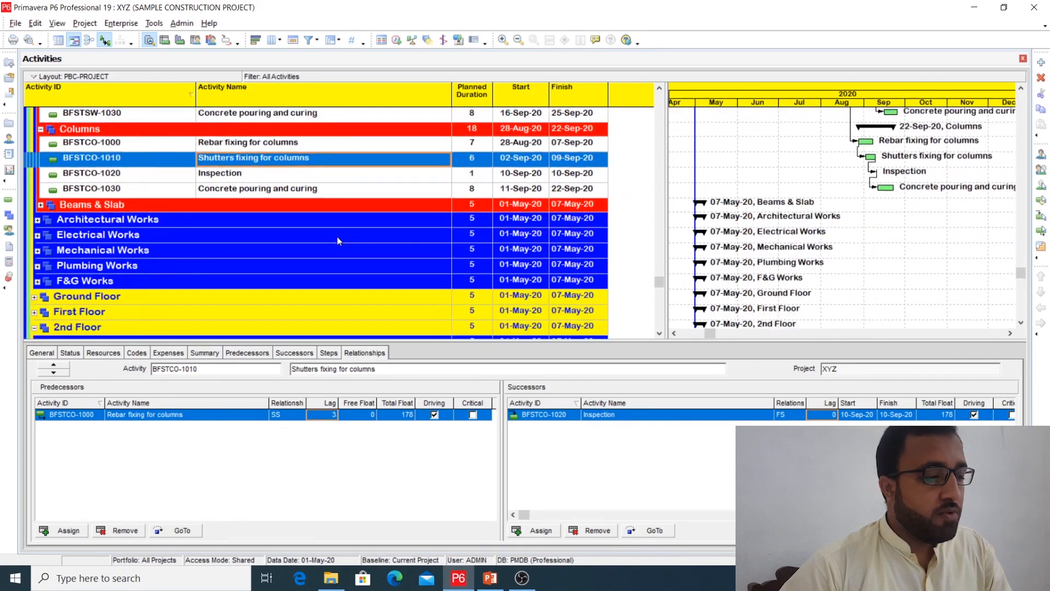
{"action": "scroll", "coordinate": [337, 240], "scroll_direction": "up", "scroll_amount": 6}
{"action": "scroll", "coordinate": [337, 240], "scroll_direction": "down", "scroll_amount": 6}
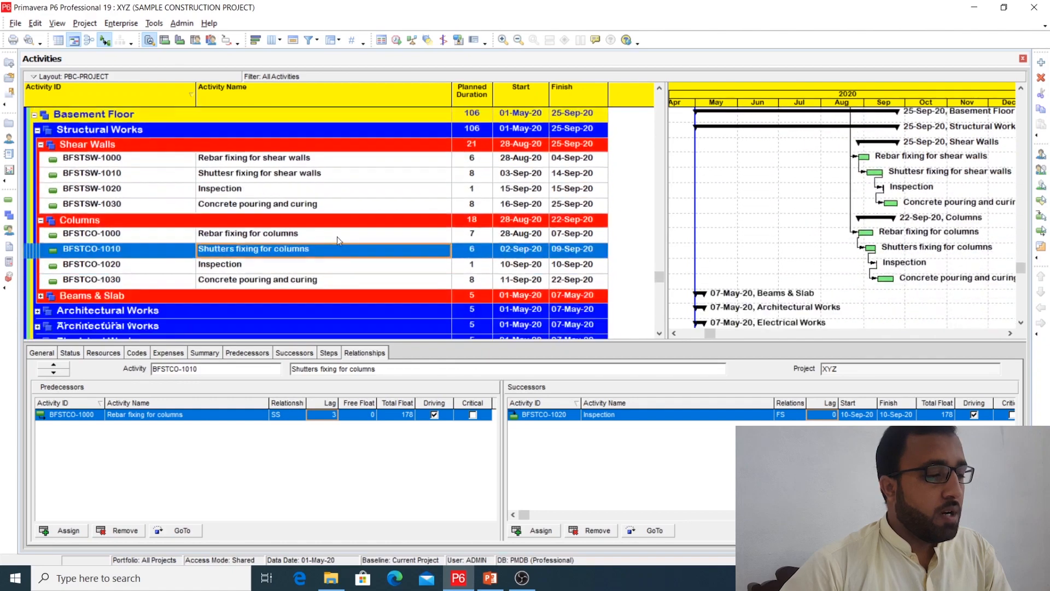
- Expand the basement Beams & Slab group and link its four activities, BFSTBS-1000 to BFSTBS-1030, in sequence
{"action": "double_click", "coordinate": [151, 224]}
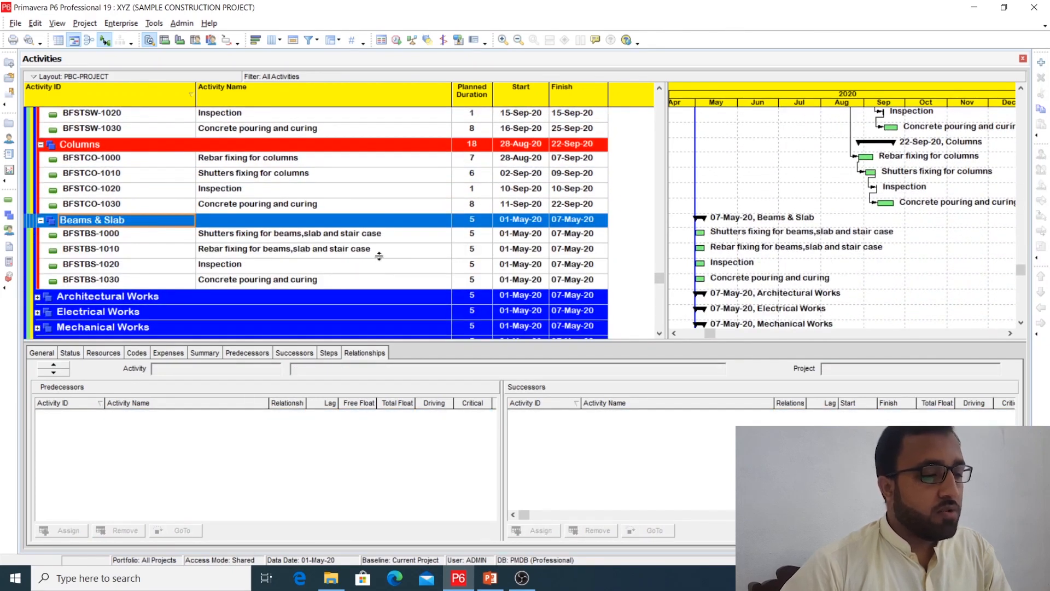
{"action": "scroll", "coordinate": [411, 256], "scroll_direction": "down", "scroll_amount": 1}
{"action": "scroll", "coordinate": [411, 256], "scroll_direction": "down", "scroll_amount": 1}
{"action": "left_click", "coordinate": [466, 203]}
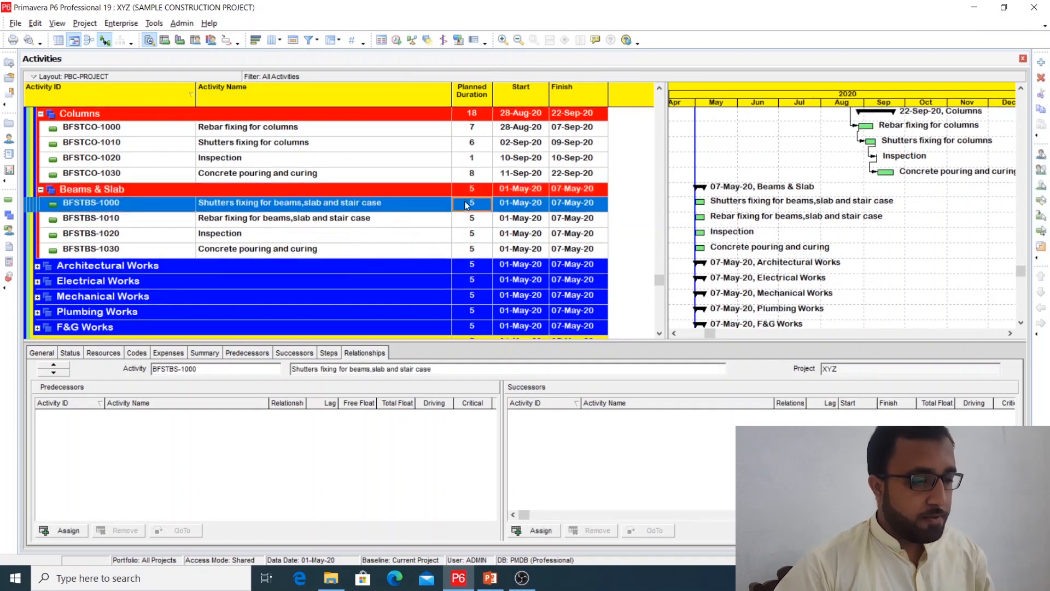
{"action": "left_click_drag", "start_coordinate": [473, 225], "coordinate": [468, 251]}
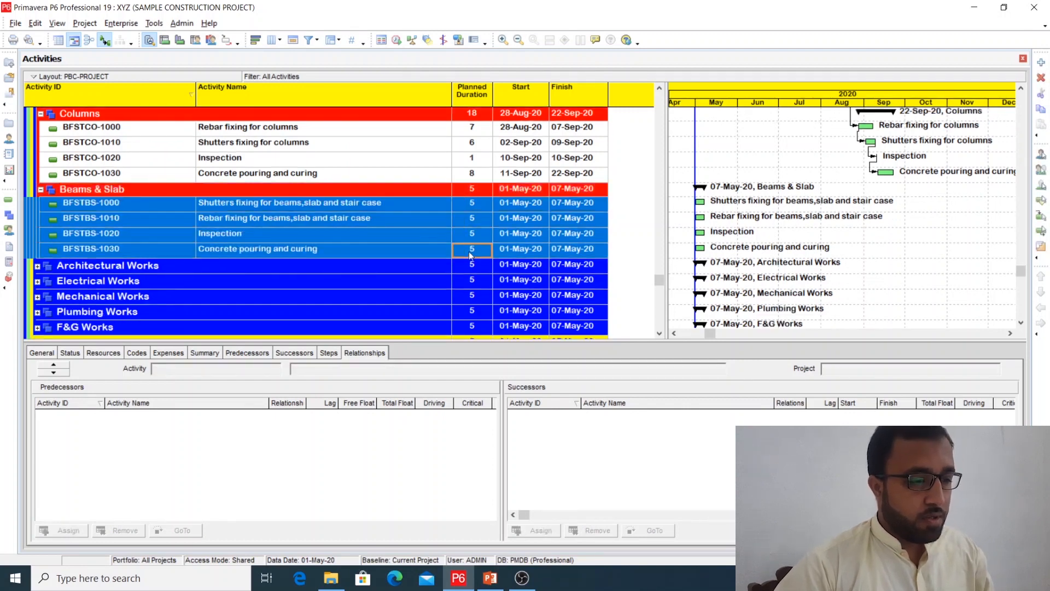
{"action": "right_click", "coordinate": [468, 252]}
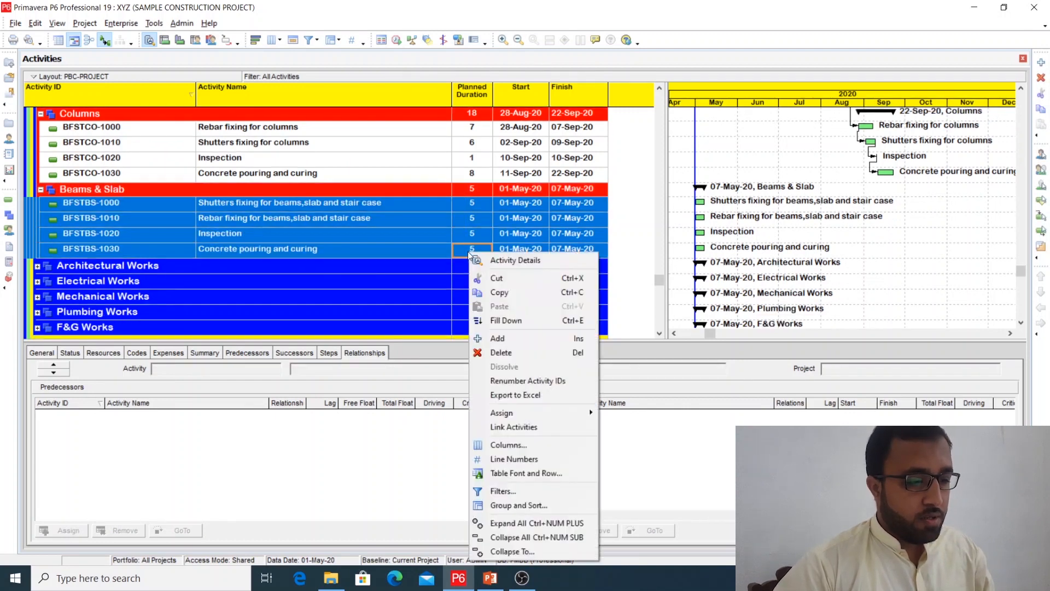
{"action": "left_click", "coordinate": [517, 429]}
{"action": "left_click", "coordinate": [456, 223]}
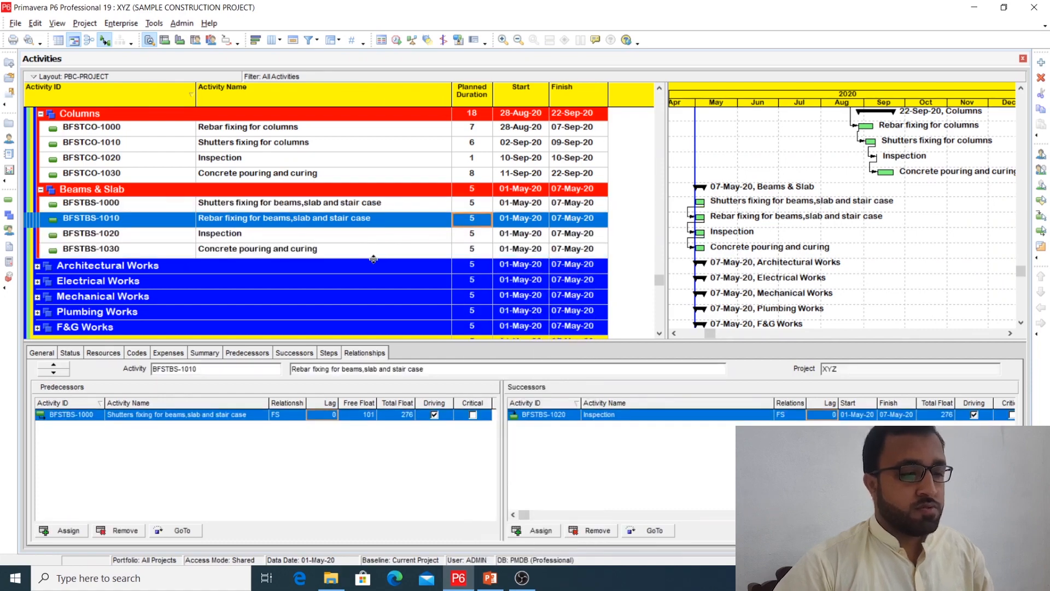
- Link the columns' concrete pouring and curing (BFSTCO-1030) to shutters fixing for beams, slab and stair case (BFSTBS-1000)
{"action": "left_click", "coordinate": [297, 202]}
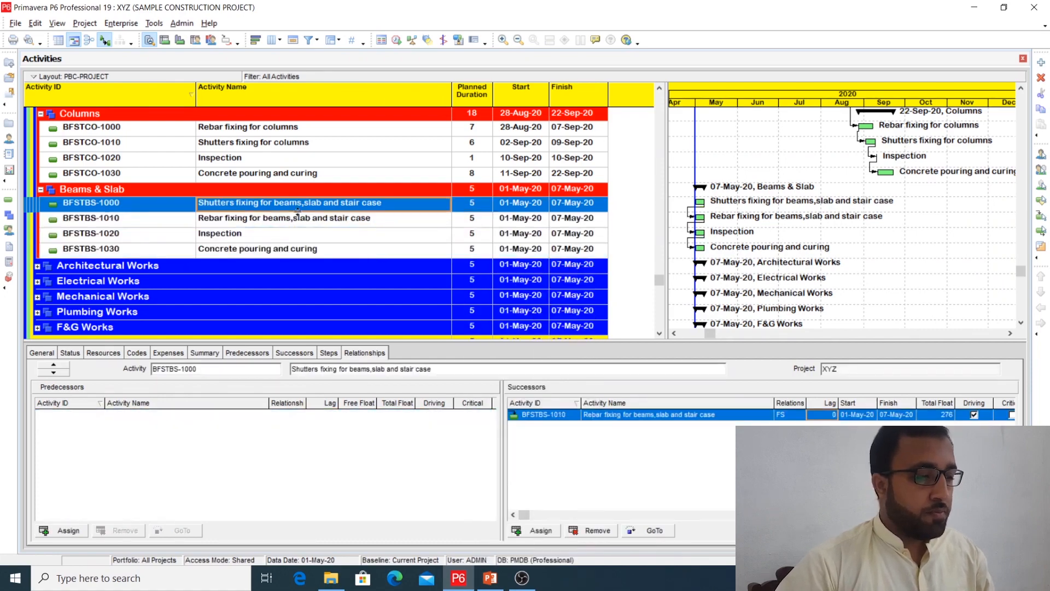
{"action": "scroll", "coordinate": [297, 241], "scroll_direction": "up", "scroll_amount": 1}
{"action": "left_click", "coordinate": [295, 220]}
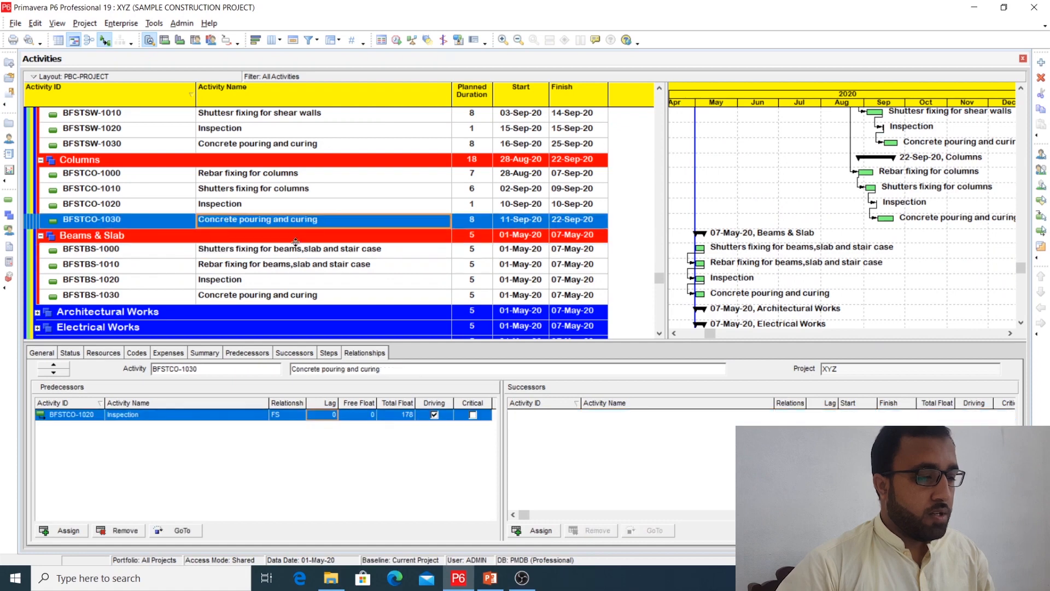
{"action": "left_click", "coordinate": [298, 251], "text": "ctrl"}
{"action": "right_click", "coordinate": [298, 253]}
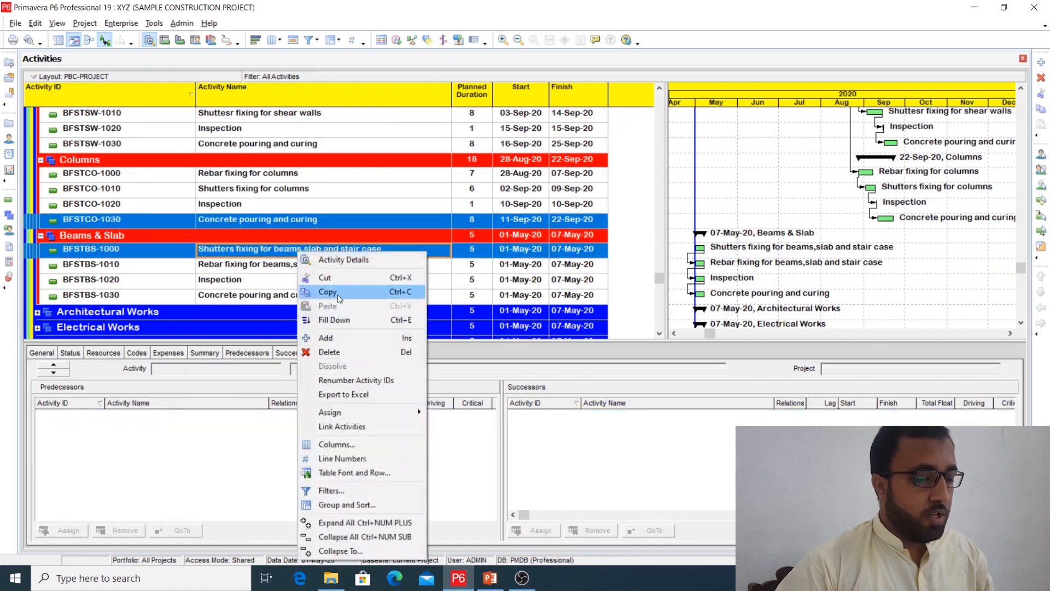
{"action": "left_click", "coordinate": [339, 429]}
- Link the shear walls' concrete pouring and curing (BFSTSW-1030) to shutters fixing for beams, slab and stair case (BFSTBS-1000)
{"action": "left_click", "coordinate": [268, 147]}
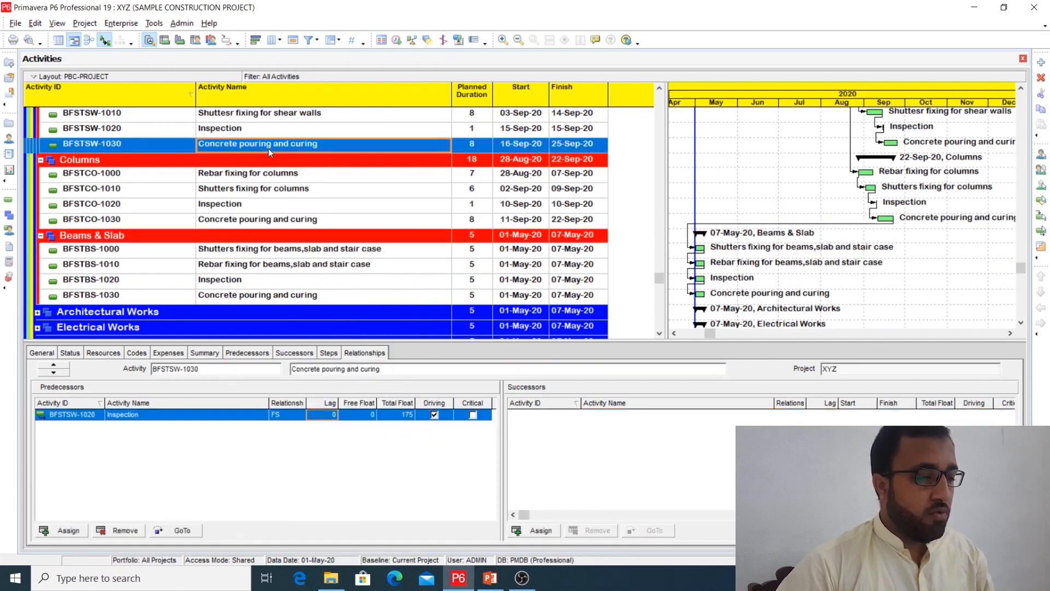
{"action": "left_click", "coordinate": [303, 250], "text": "ctrl"}
{"action": "right_click", "coordinate": [304, 251]}
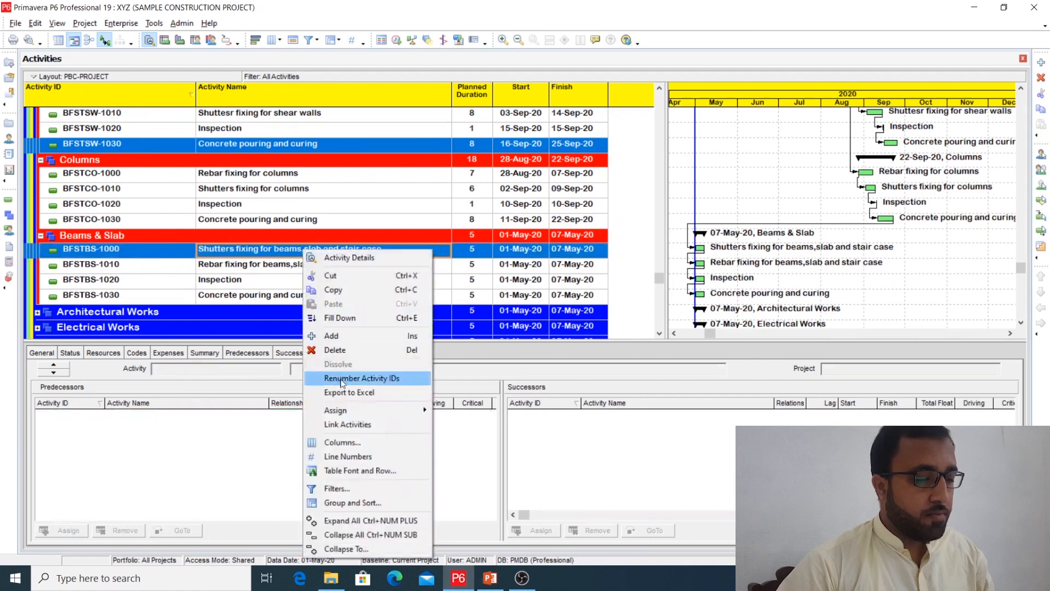
{"action": "left_click", "coordinate": [346, 424]}
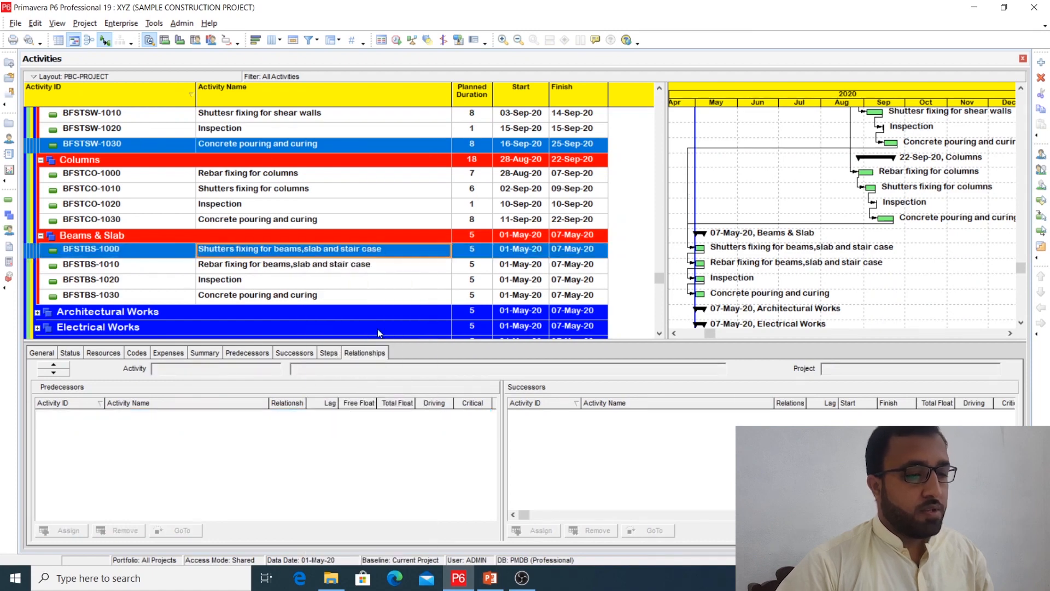
- Reschedule the project to apply the new Beams & Slab links
{"action": "left_click", "coordinate": [406, 281]}
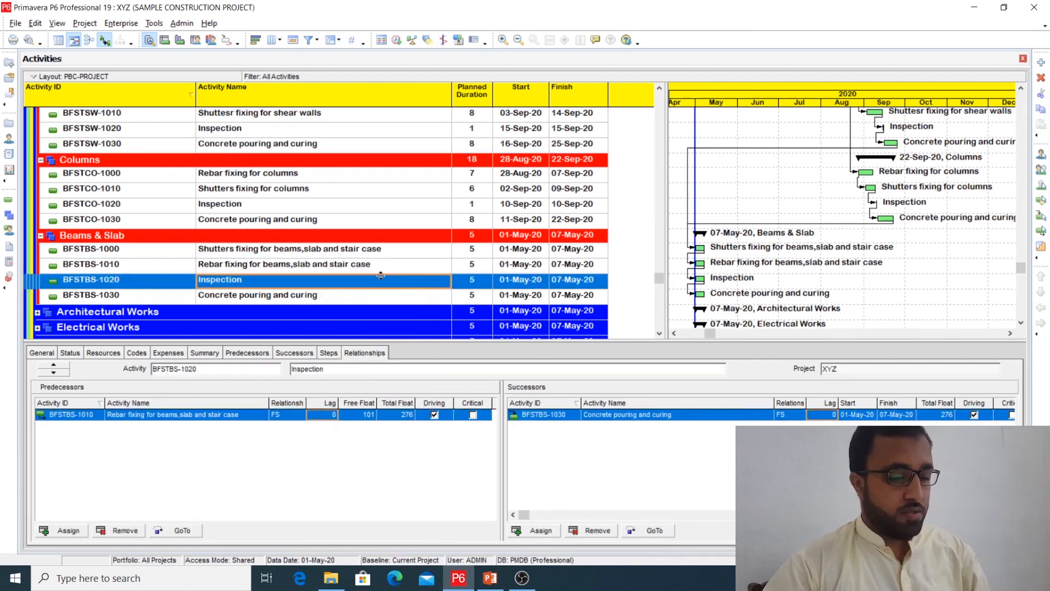
{"action": "left_click", "coordinate": [396, 40]}
{"action": "left_click", "coordinate": [662, 240]}
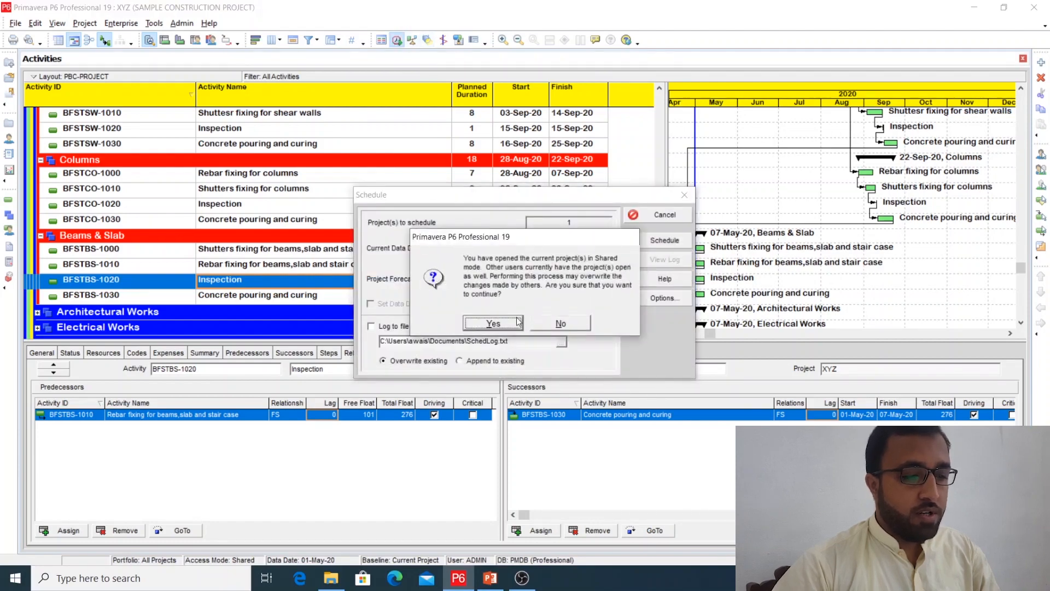
{"action": "left_click", "coordinate": [513, 321]}
- Set the Beams & Slab planned durations to 8 for shutters fixing, 12 for rebar fixing, 2 for inspection and 8 for concrete pouring
{"action": "left_click", "coordinate": [472, 249]}
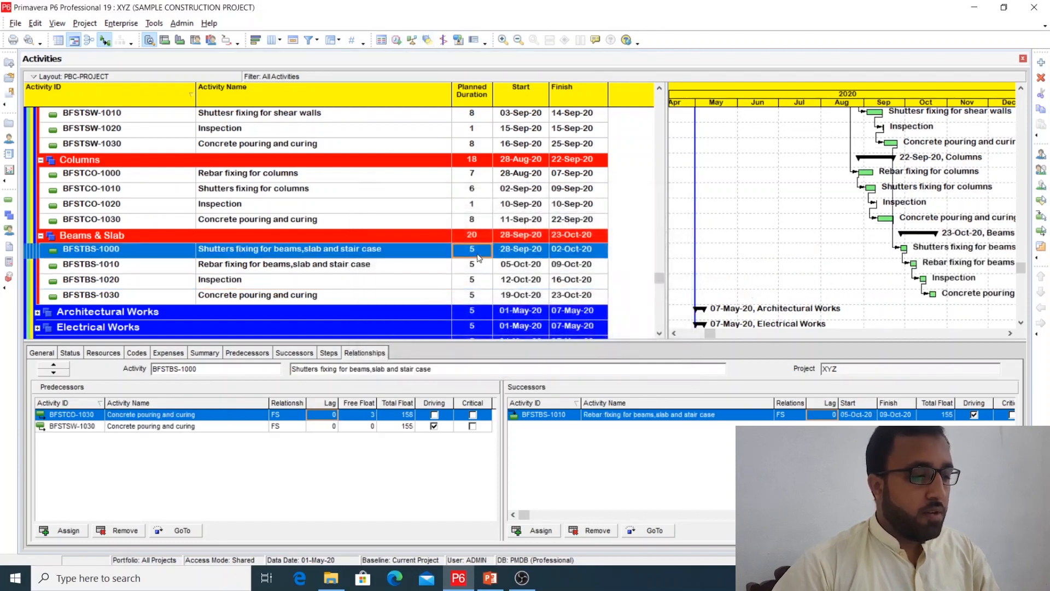
{"action": "scroll", "coordinate": [473, 230], "scroll_direction": "down", "scroll_amount": 3}
{"action": "left_click", "coordinate": [475, 203]}
{"action": "key", "text": "BackSpace"}
{"action": "type", "text": "8"}
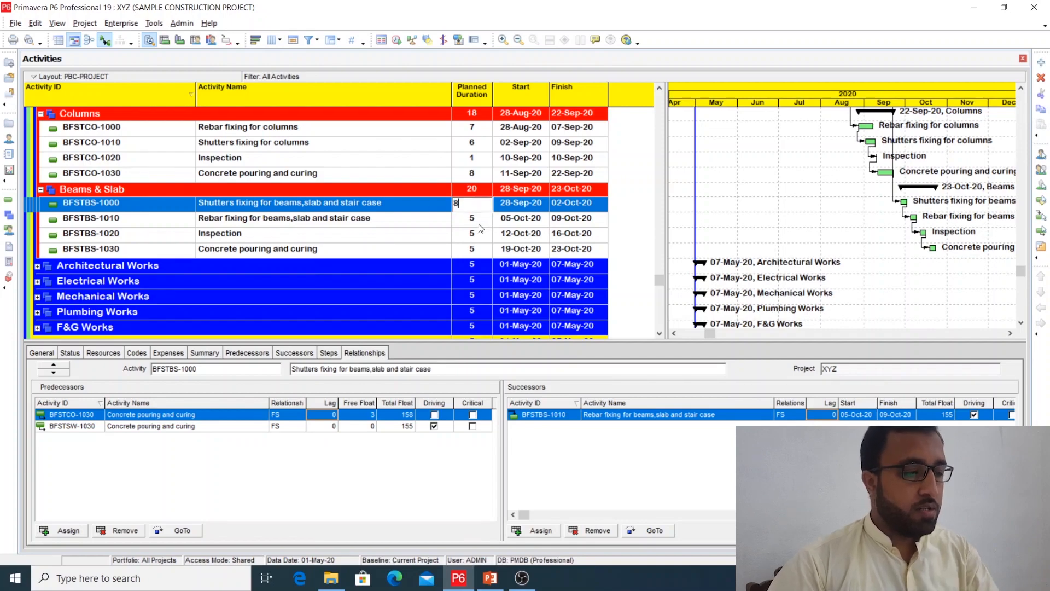
{"action": "key", "text": "Return"}
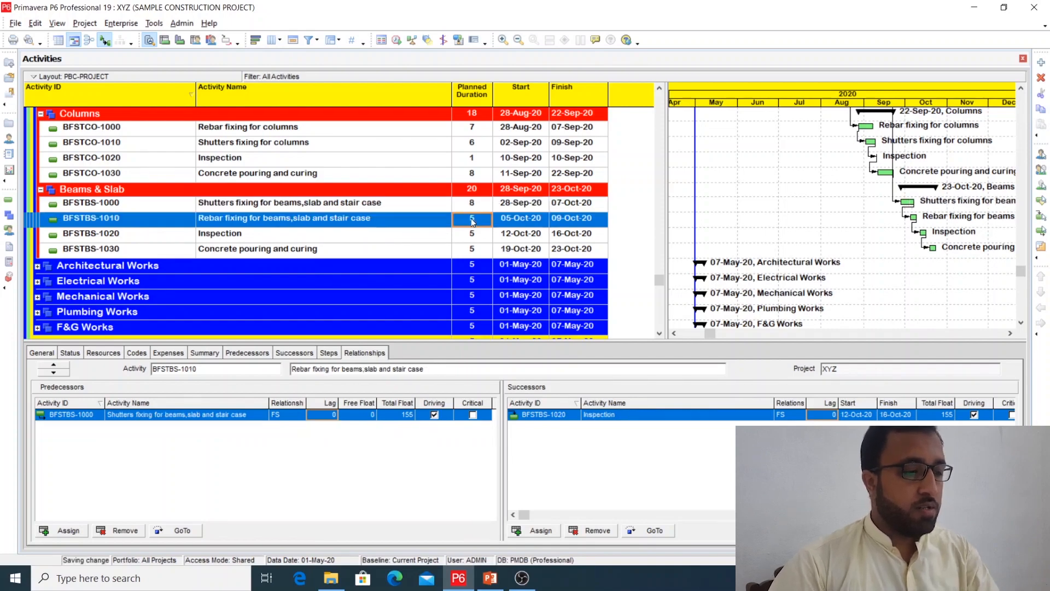
{"action": "type", "text": "12"}
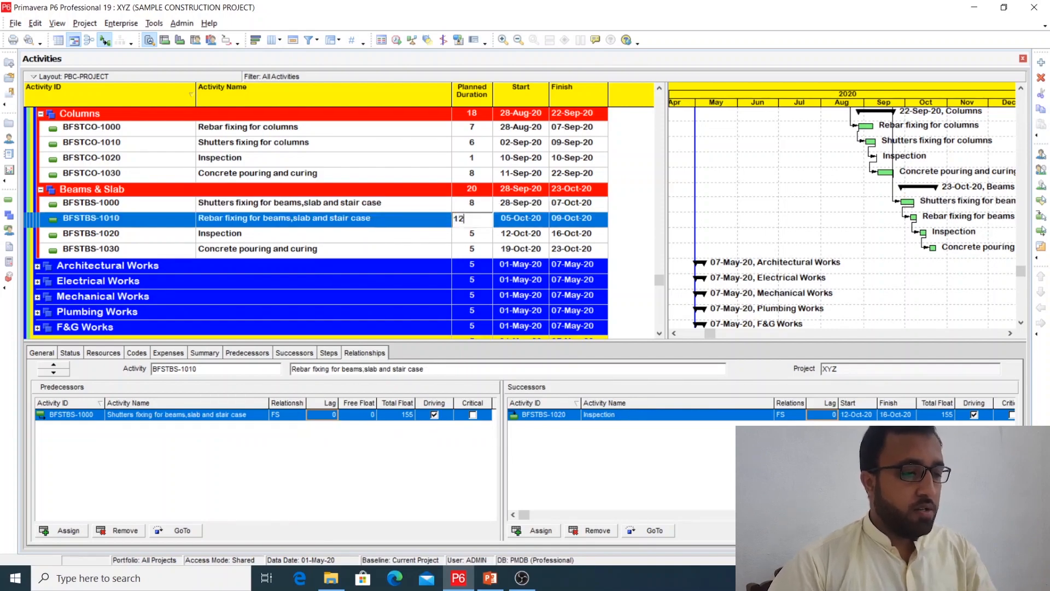
{"action": "key", "text": "Return"}
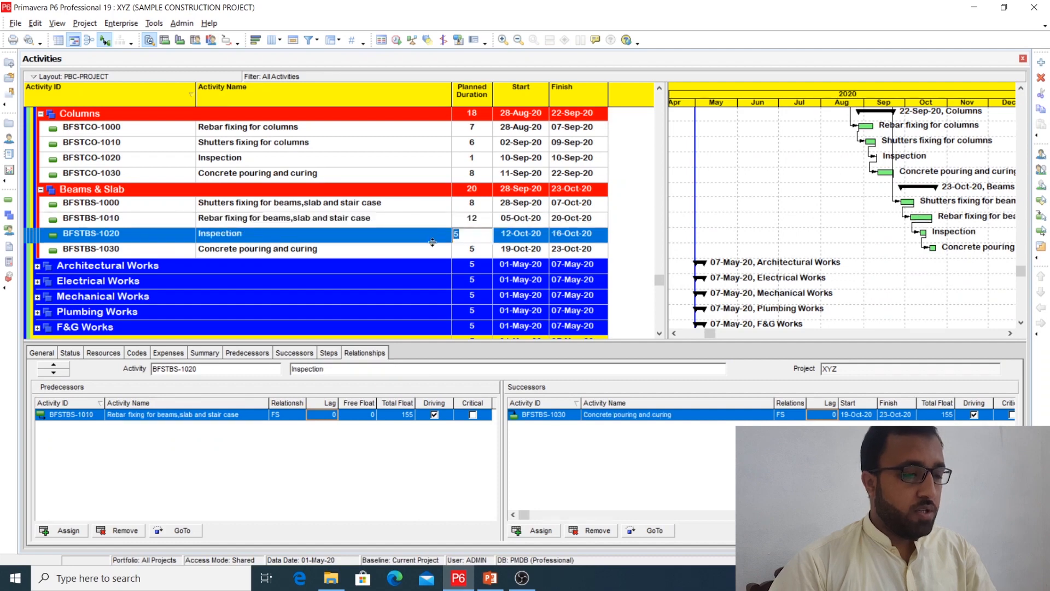
{"action": "type", "text": "2"}
{"action": "key", "text": "Return"}
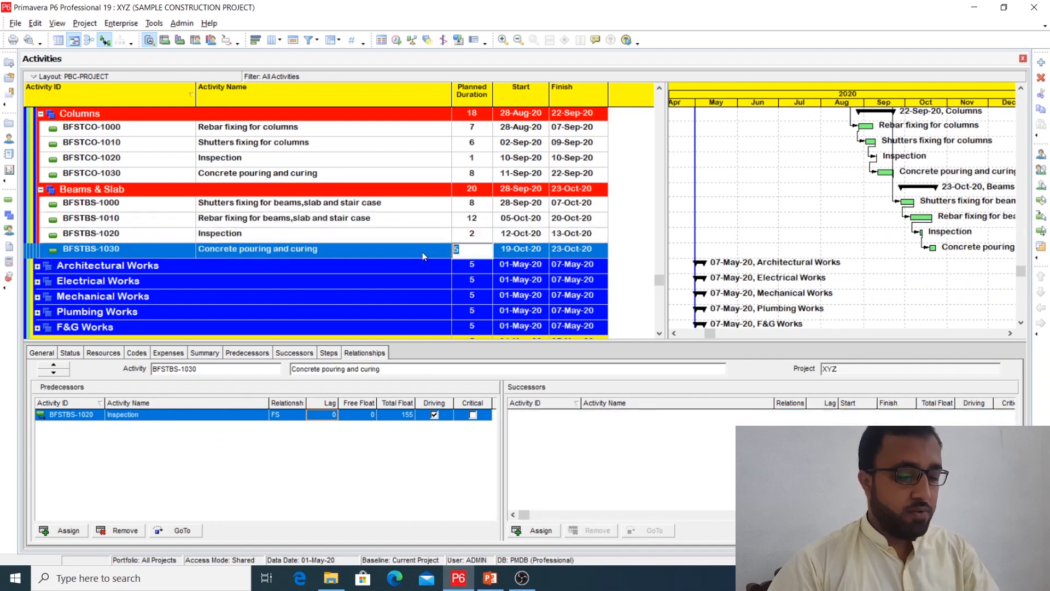
{"action": "type", "text": "8"}
{"action": "key", "text": "Return"}
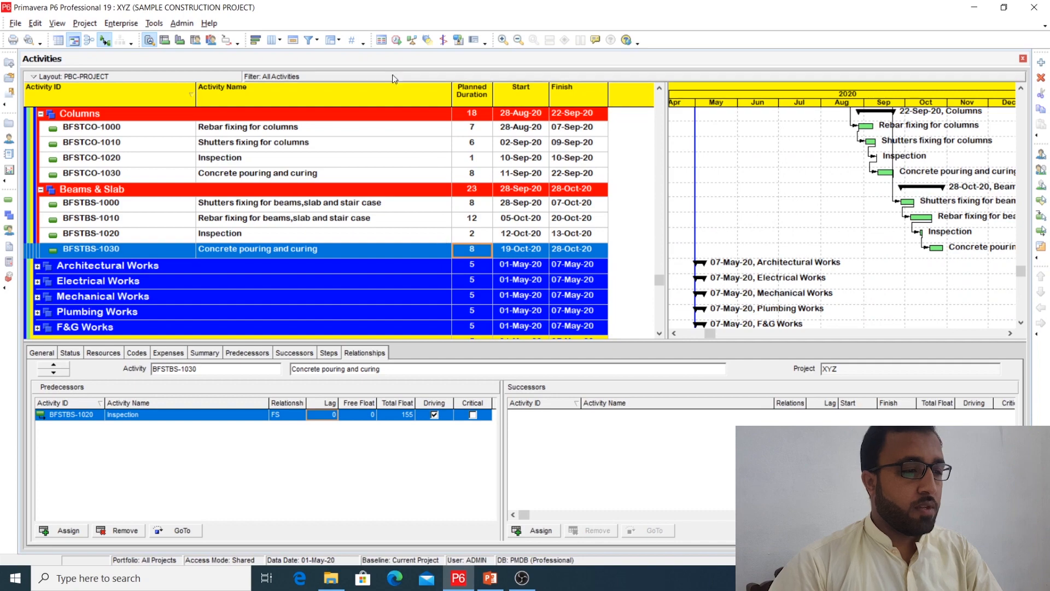
- Reschedule the project to apply the new Beams & Slab durations
{"action": "left_click", "coordinate": [397, 40]}
{"action": "left_click", "coordinate": [665, 240]}
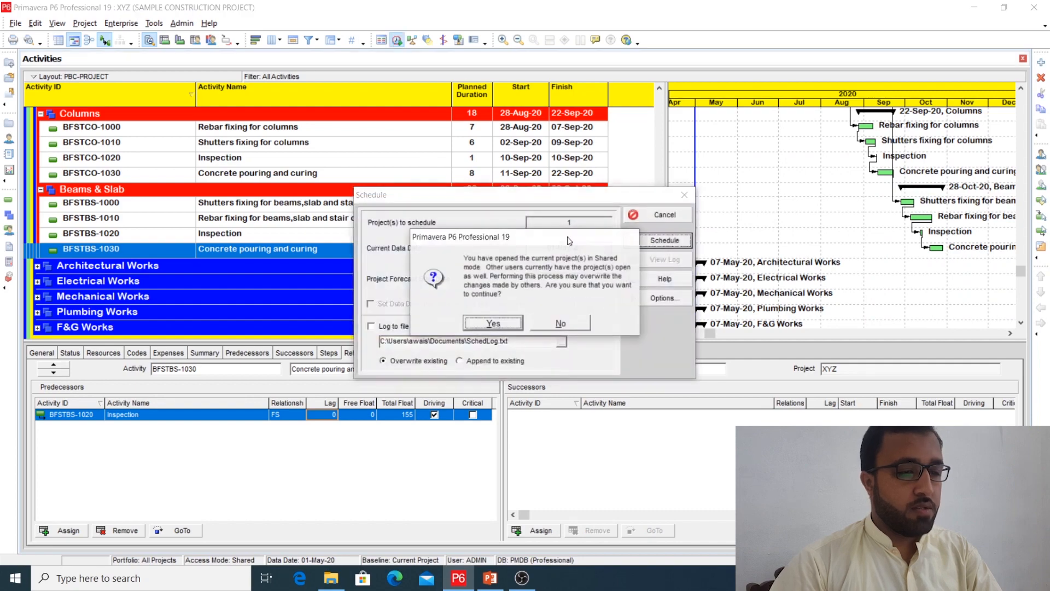
{"action": "left_click", "coordinate": [493, 324]}
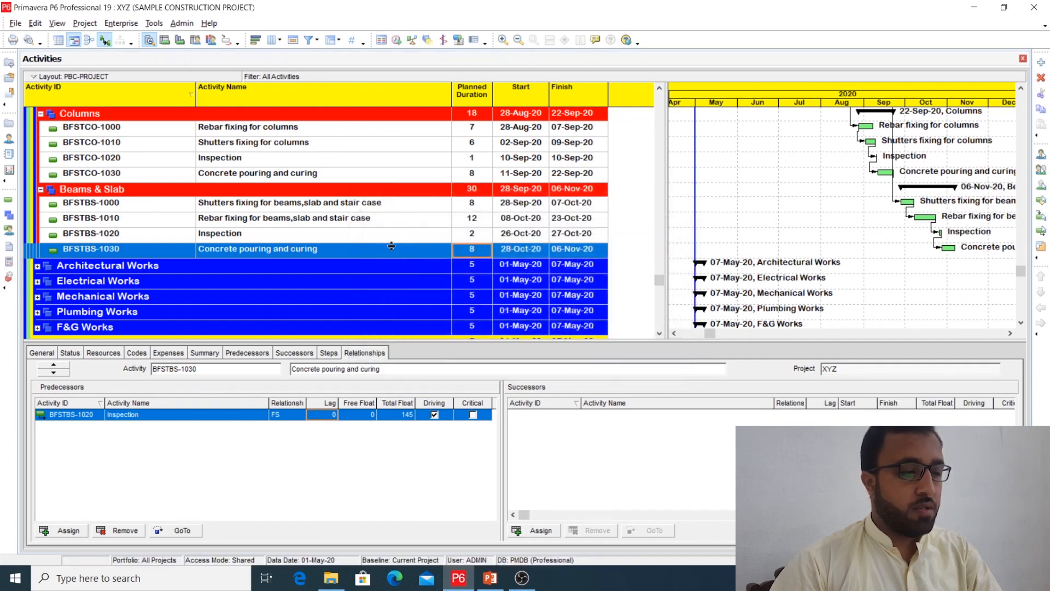
- Change the link from shutters fixing to rebar fixing for beams and slab (BFSTBS-1010) to SS with a lag of 5
{"action": "left_click", "coordinate": [401, 218]}
{"action": "left_click", "coordinate": [289, 415]}
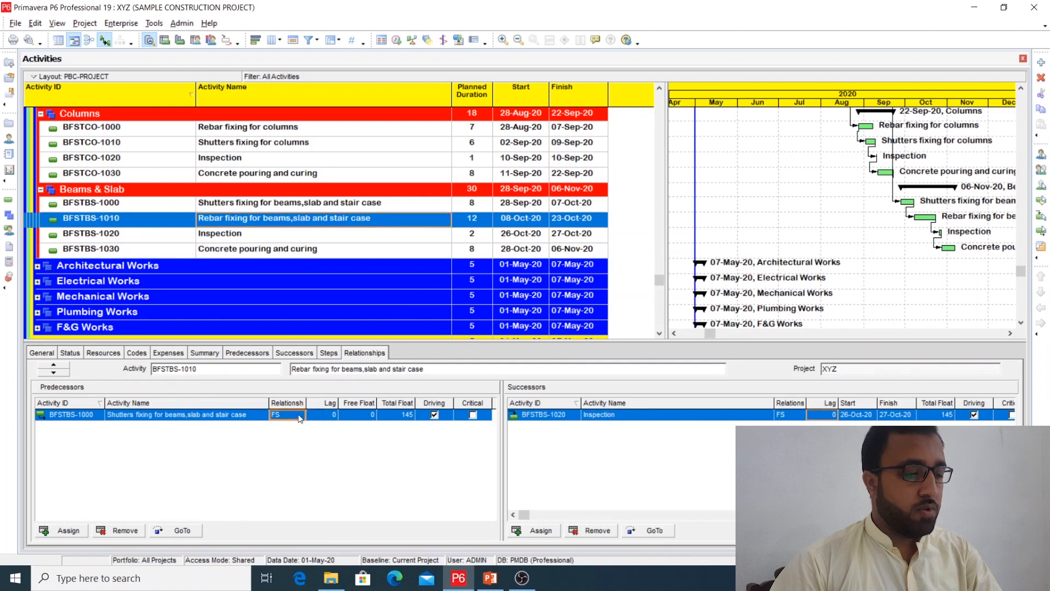
{"action": "left_click", "coordinate": [300, 416]}
{"action": "left_click", "coordinate": [286, 428]}
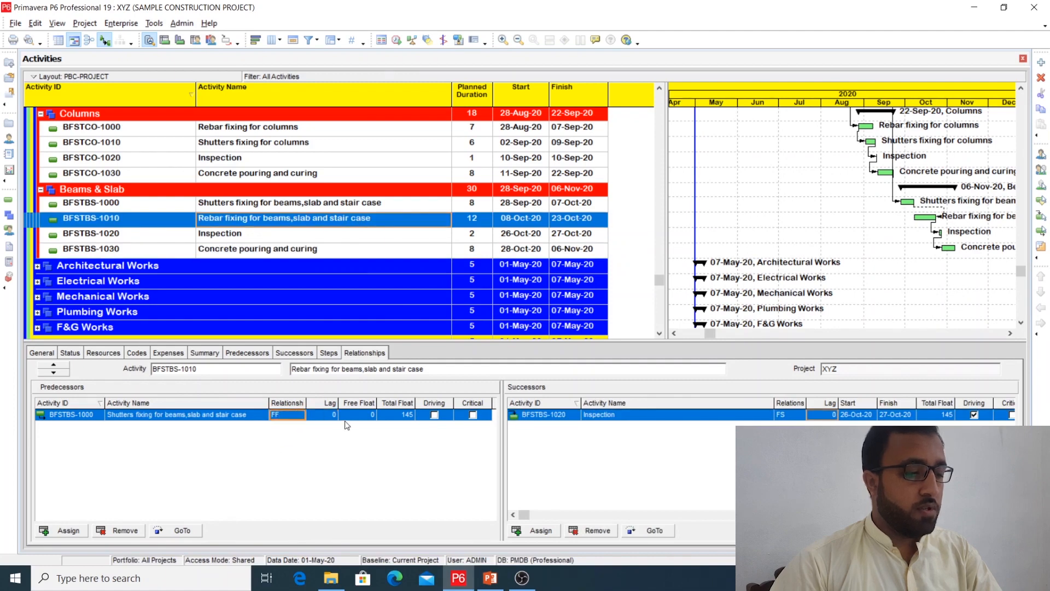
{"action": "left_click", "coordinate": [324, 416]}
{"action": "left_click", "coordinate": [293, 416]}
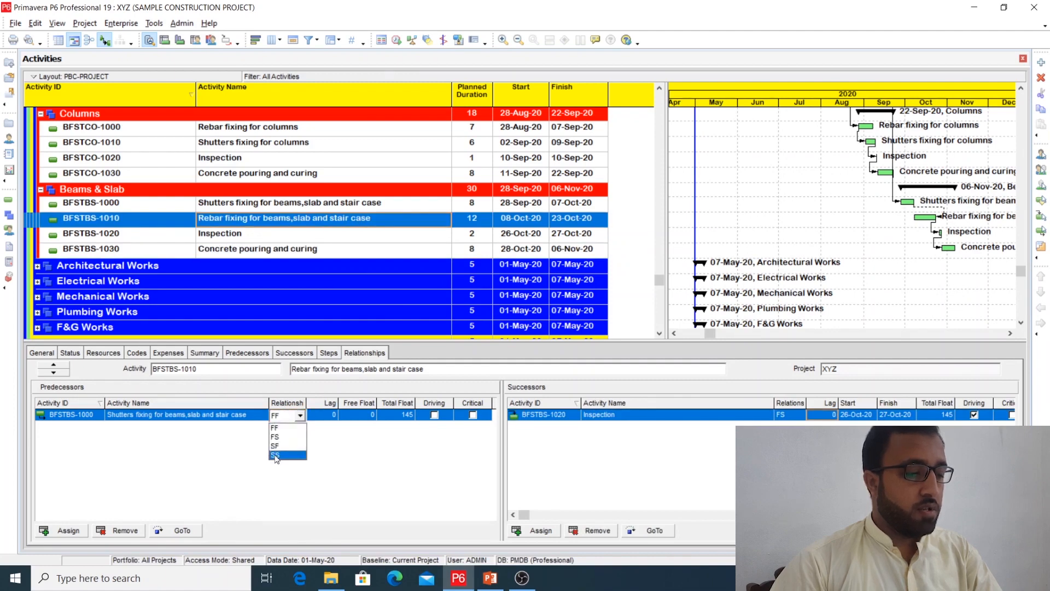
{"action": "left_click", "coordinate": [279, 454]}
{"action": "left_click", "coordinate": [324, 414]}
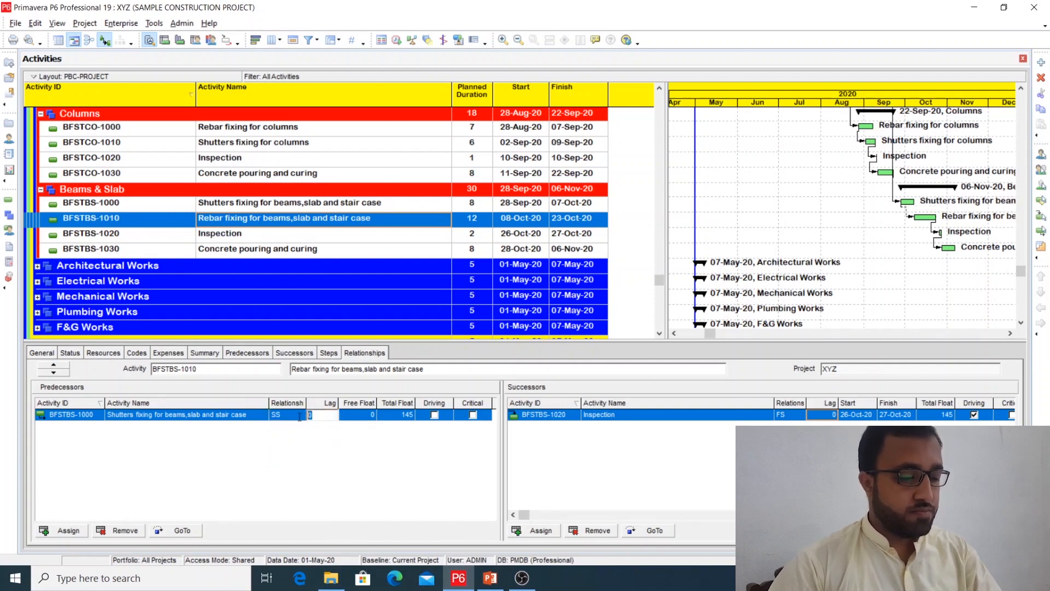
{"action": "type", "text": "5"}
{"action": "key", "text": "Return"}
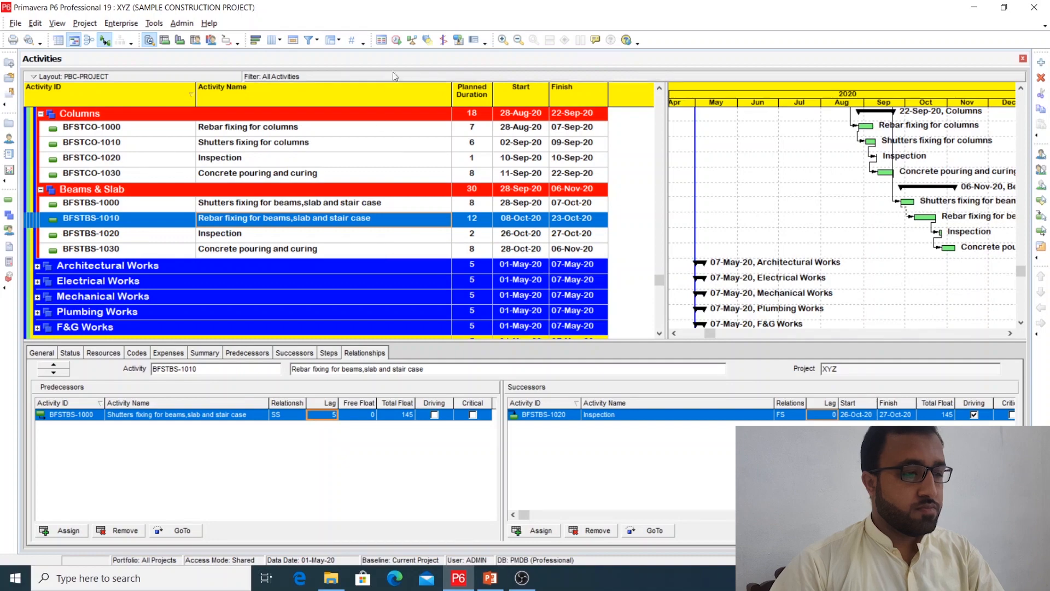
- Reschedule the project to apply the Beams & Slab start-to-start link with lag
{"action": "left_click", "coordinate": [395, 41]}
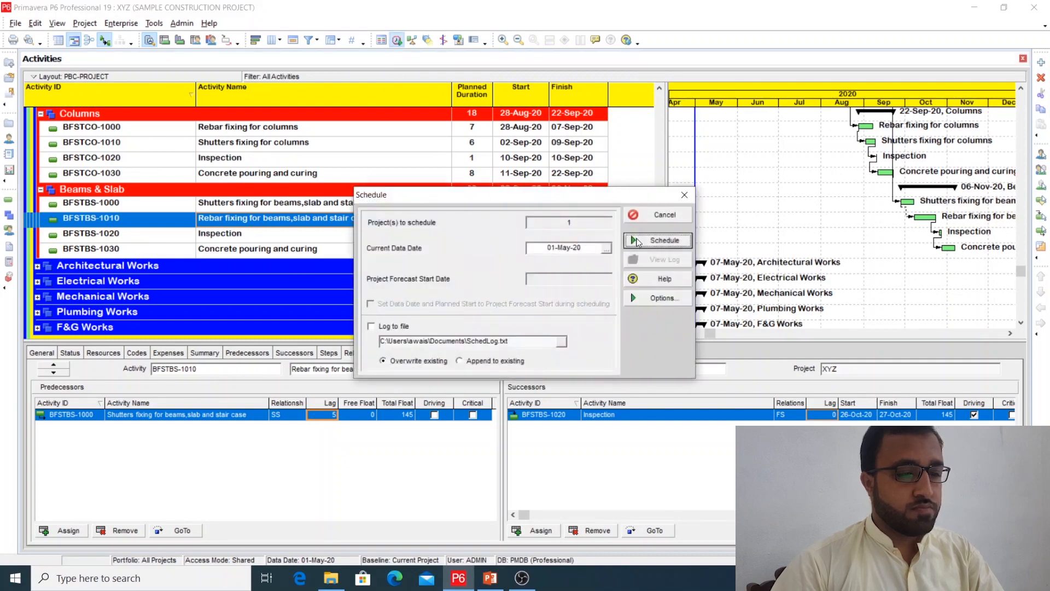
{"action": "left_click", "coordinate": [644, 241]}
{"action": "left_click", "coordinate": [493, 322]}
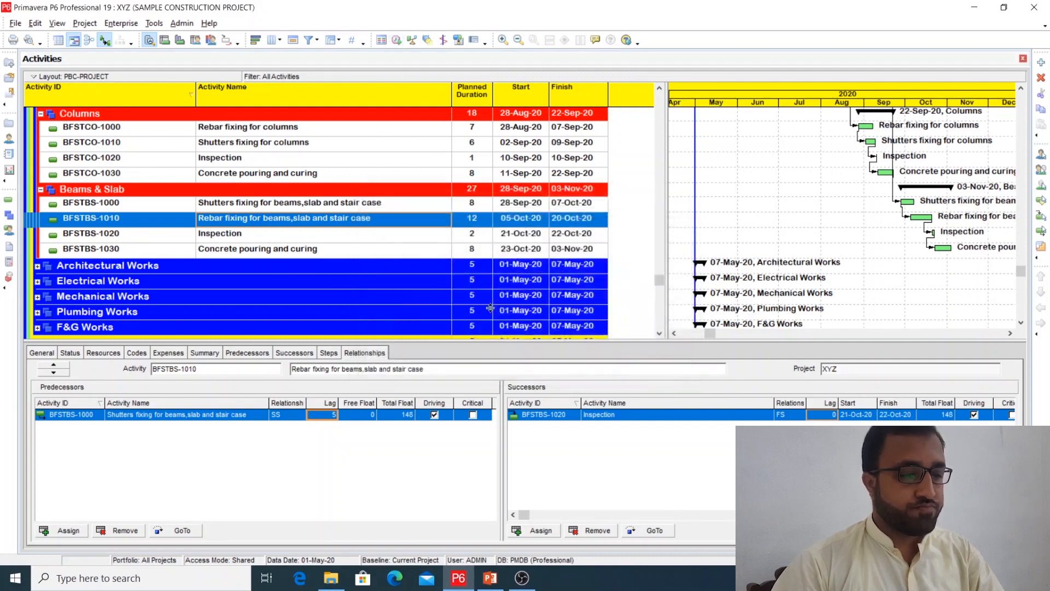
- Review the scheduled dates and link lines from the procurement and construction activities down to the basement structural works
{"action": "left_click", "coordinate": [438, 253]}
{"action": "scroll", "coordinate": [438, 254], "scroll_direction": "up", "scroll_amount": 2}
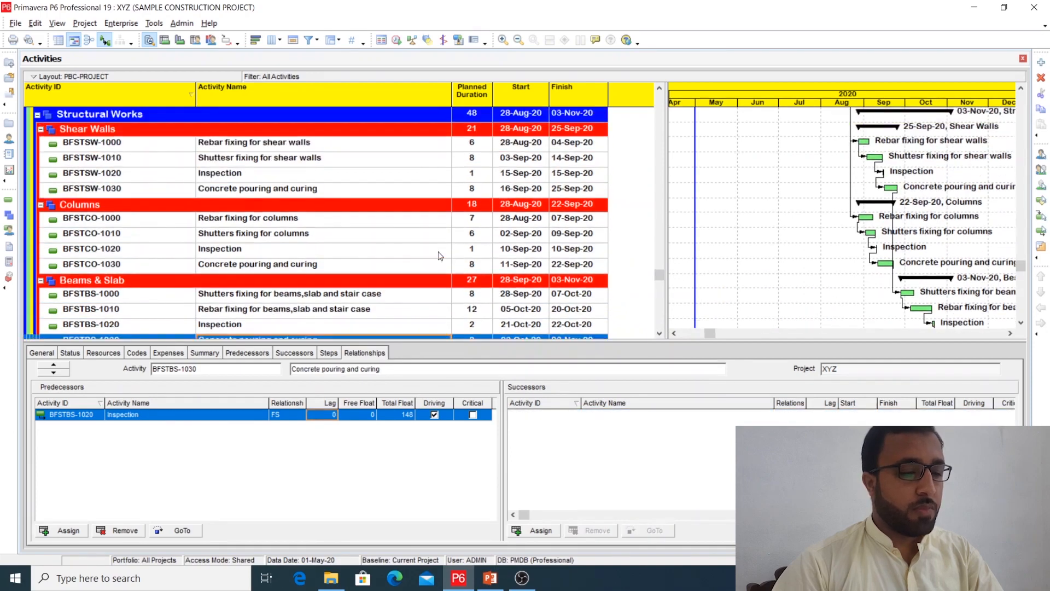
{"action": "scroll", "coordinate": [438, 256], "scroll_direction": "down", "scroll_amount": 2}
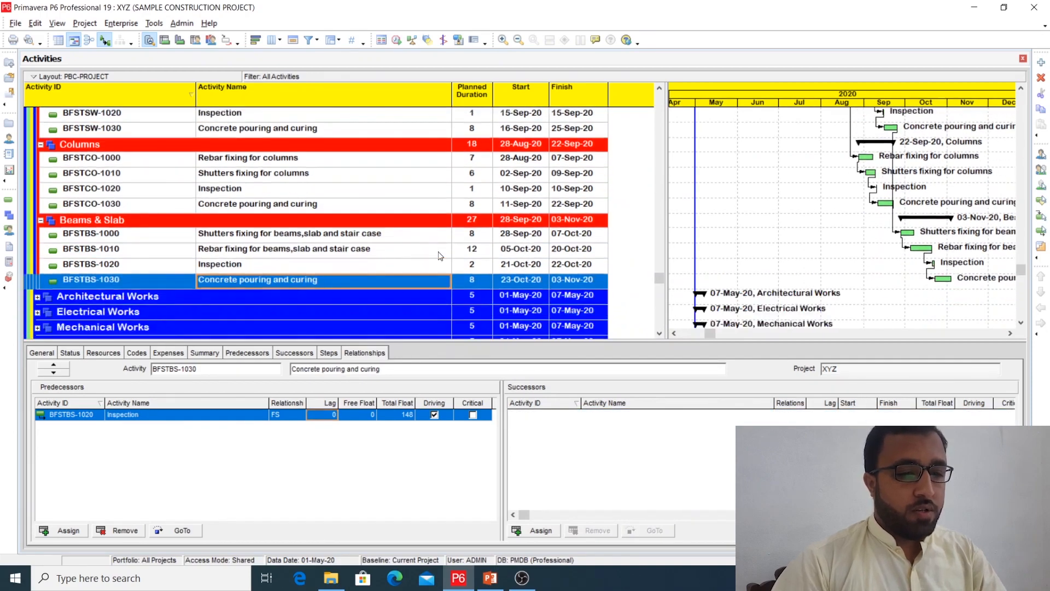
{"action": "left_click", "coordinate": [529, 265]}
{"action": "scroll", "coordinate": [435, 266], "scroll_direction": "up", "scroll_amount": 5}
{"action": "scroll", "coordinate": [435, 266], "scroll_direction": "up", "scroll_amount": 4}
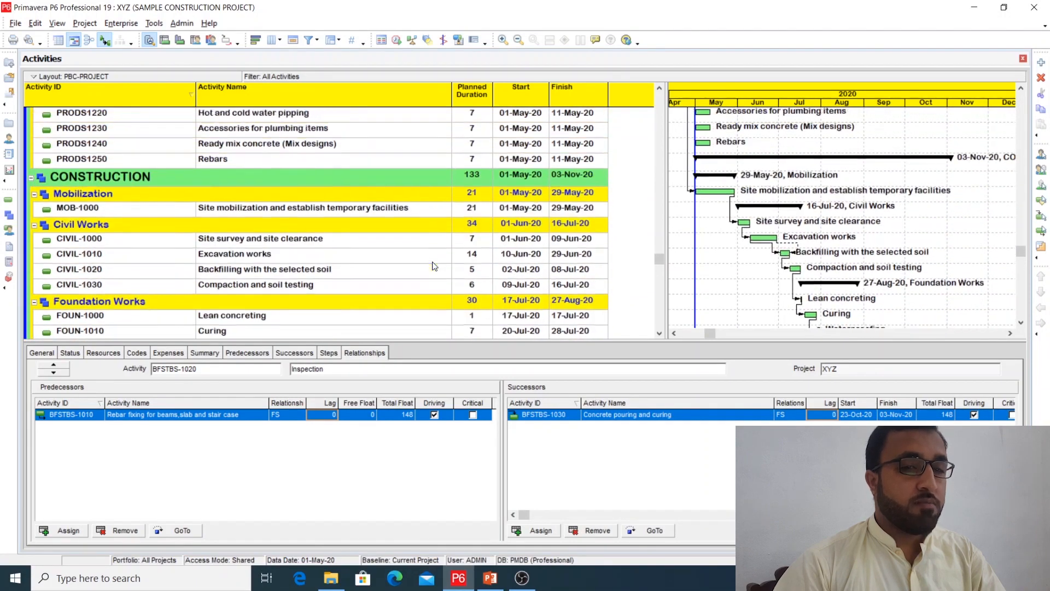
{"action": "scroll", "coordinate": [434, 267], "scroll_direction": "up", "scroll_amount": 7}
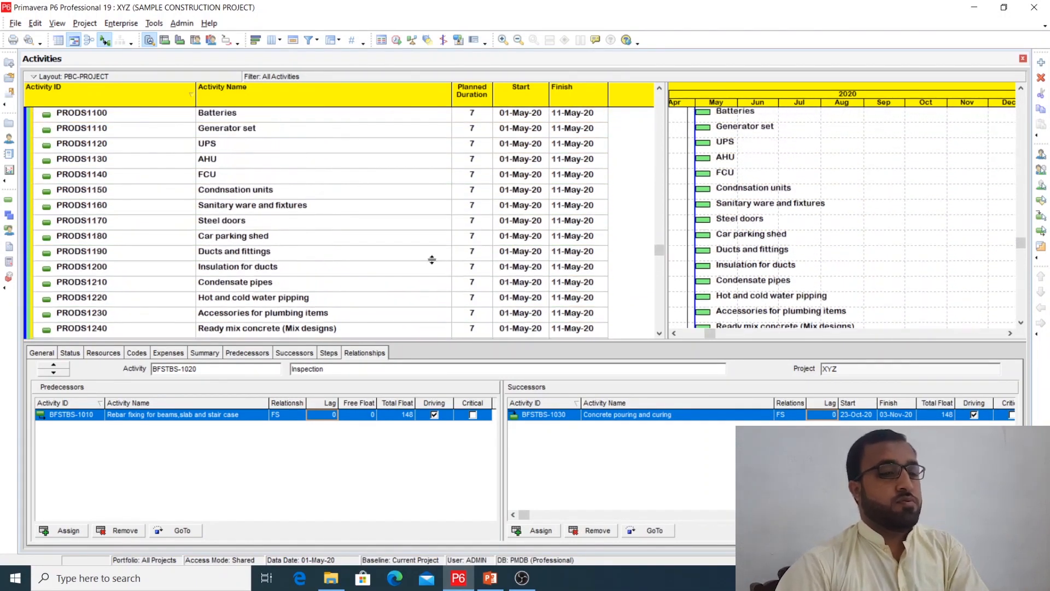
{"action": "scroll", "coordinate": [432, 268], "scroll_direction": "down", "scroll_amount": 6}
{"action": "scroll", "coordinate": [432, 267], "scroll_direction": "down", "scroll_amount": 9}
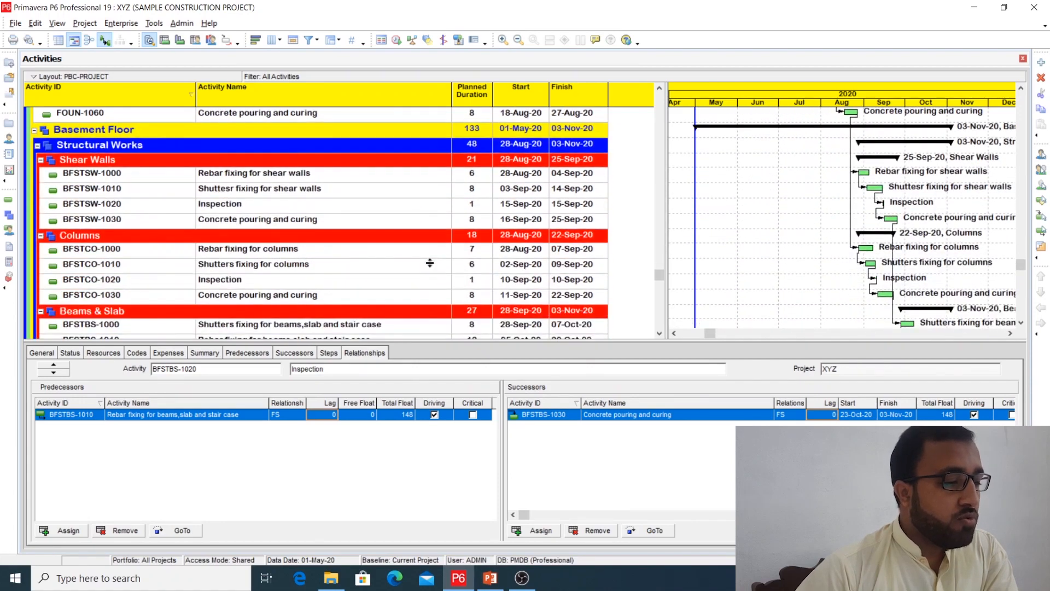
{"action": "scroll", "coordinate": [430, 263], "scroll_direction": "down", "scroll_amount": 1}
{"action": "left_click", "coordinate": [335, 220]}
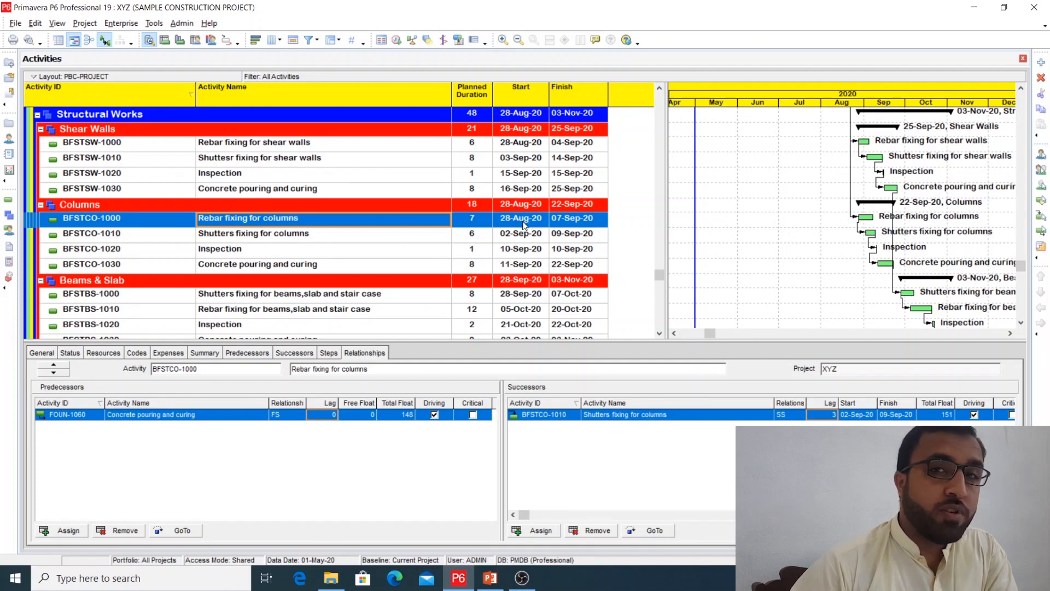
- Assign the Start date of Project (NTP) milestone as predecessor of the structural activity Submittal of designs for columns (ENGSTRSUB1000)
{"action": "scroll", "coordinate": [491, 259], "scroll_direction": "up", "scroll_amount": 5}
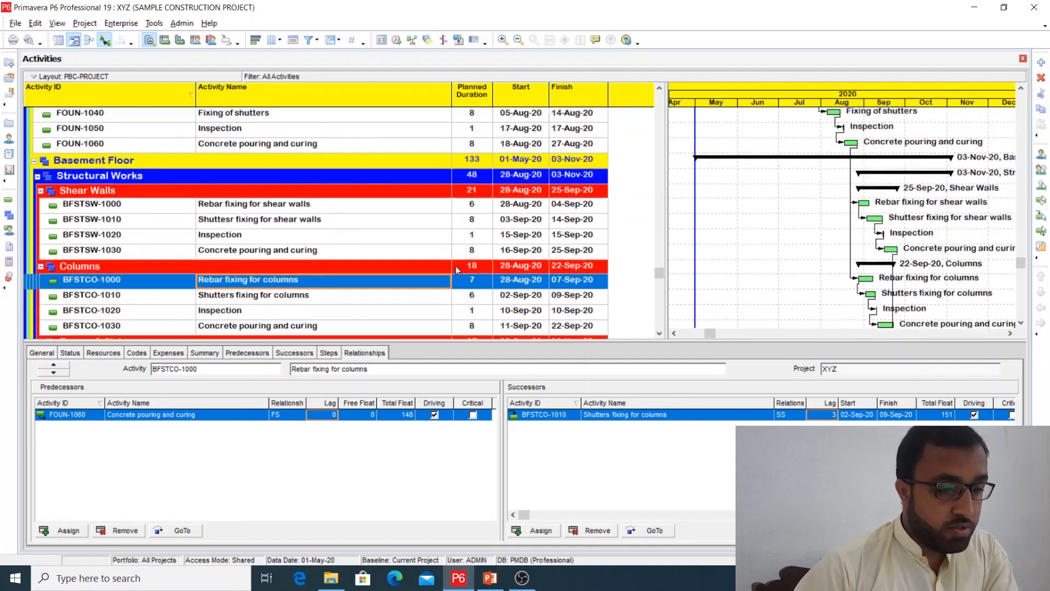
{"action": "left_click", "coordinate": [653, 194]}
{"action": "left_click", "coordinate": [653, 193]}
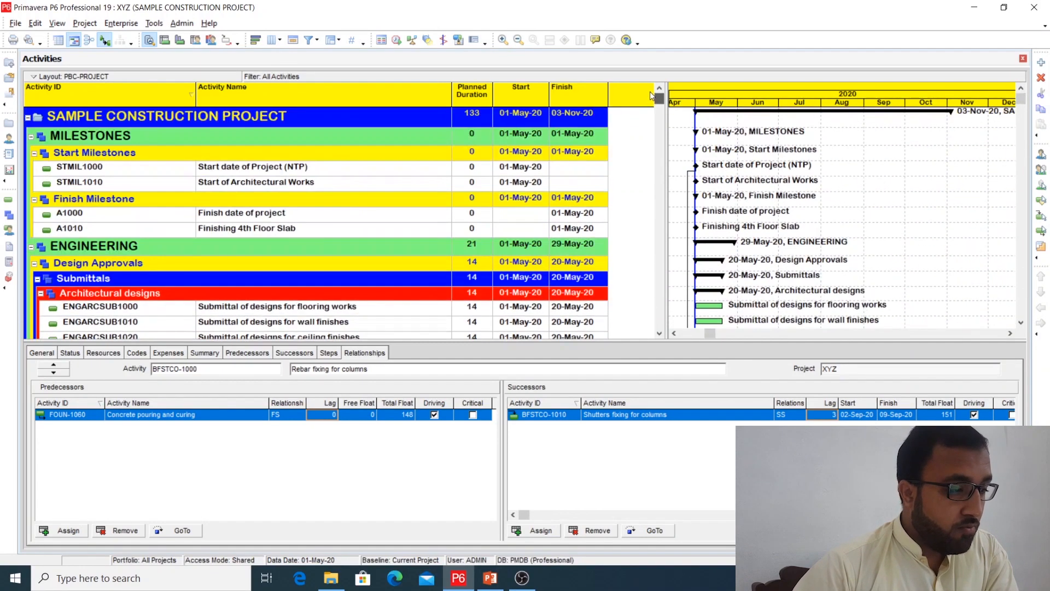
{"action": "scroll", "coordinate": [317, 268], "scroll_direction": "down", "scroll_amount": 3}
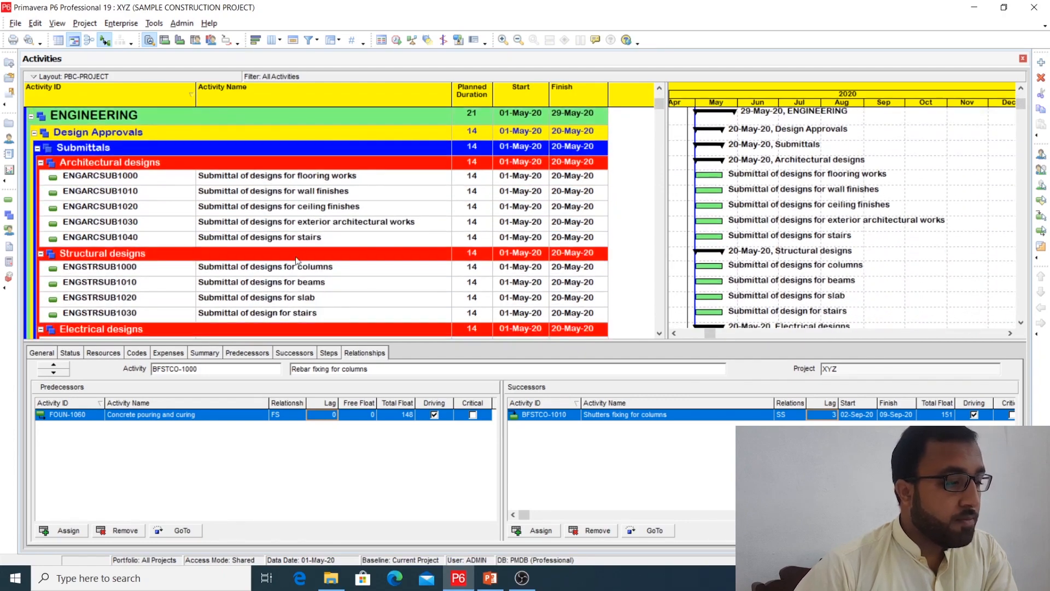
{"action": "scroll", "coordinate": [295, 257], "scroll_direction": "down", "scroll_amount": 2}
{"action": "left_click", "coordinate": [304, 205]}
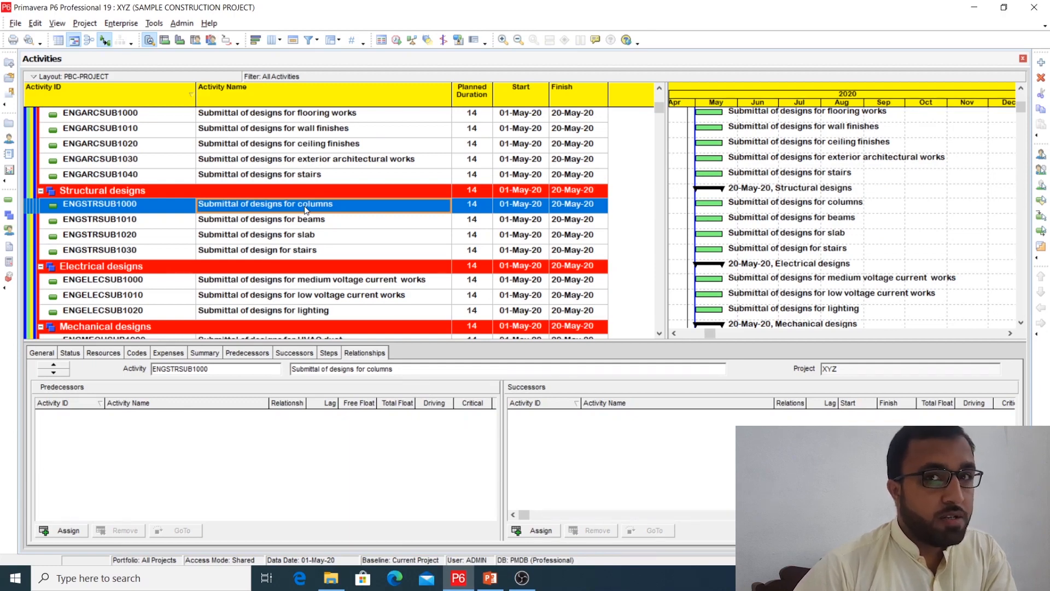
{"action": "left_click", "coordinate": [68, 529]}
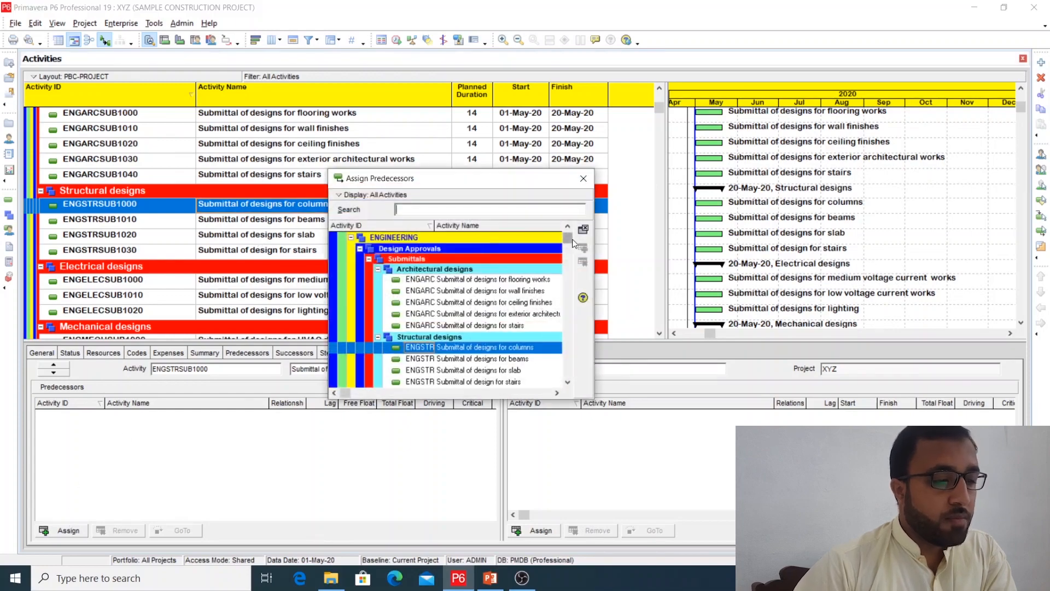
{"action": "scroll", "coordinate": [469, 279], "scroll_direction": "up", "scroll_amount": 3}
{"action": "left_click", "coordinate": [481, 290]}
{"action": "double_click", "coordinate": [481, 292]}
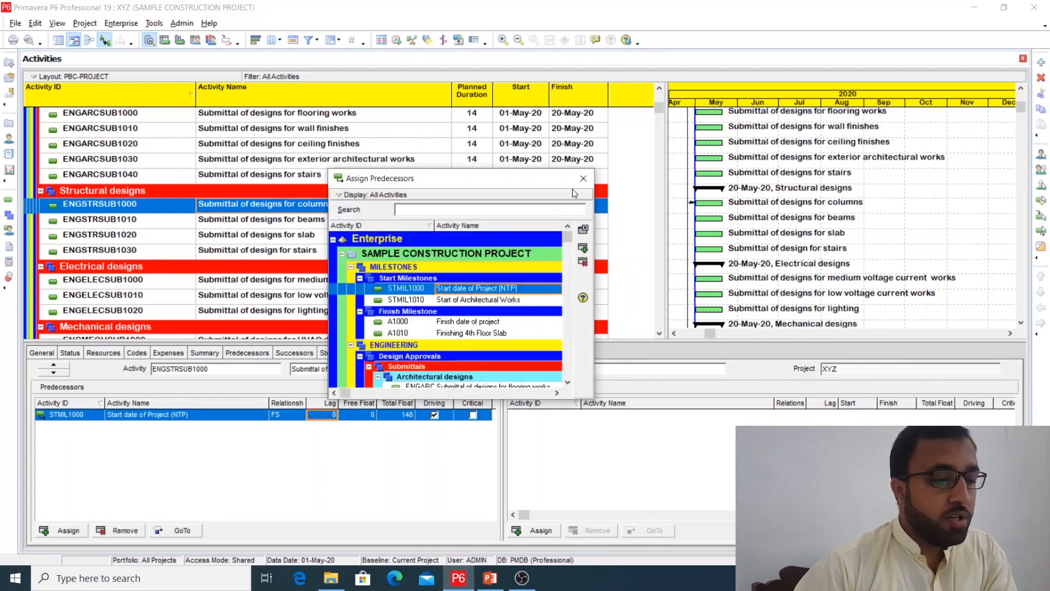
{"action": "left_click", "coordinate": [583, 179]}
- Set the lag between the project start milestone and the column design submittal to 21, and reschedule the project
{"action": "left_click", "coordinate": [330, 417]}
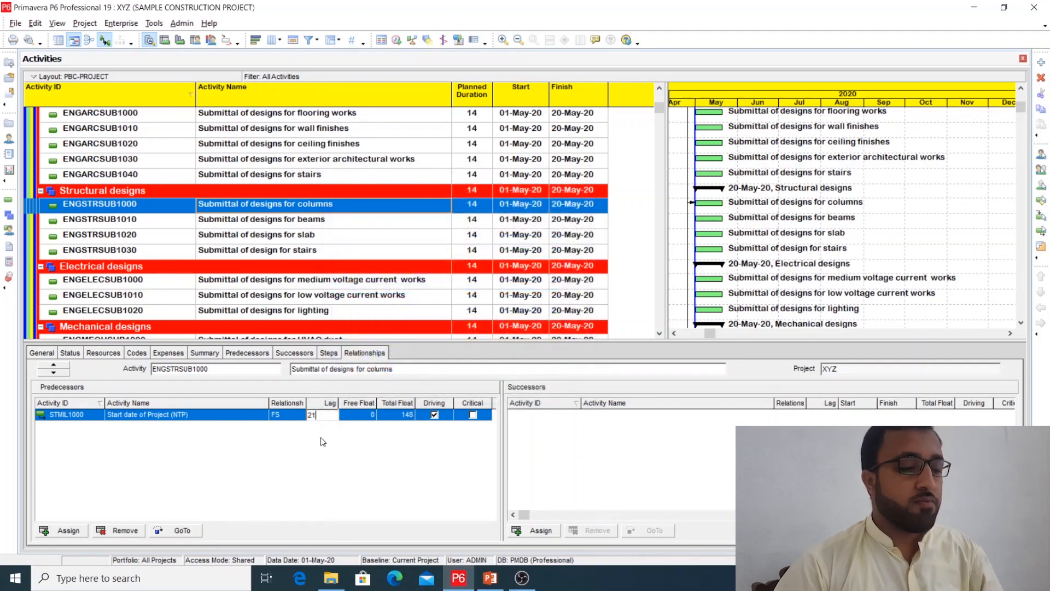
{"action": "type", "text": "21"}
{"action": "key", "text": "Return"}
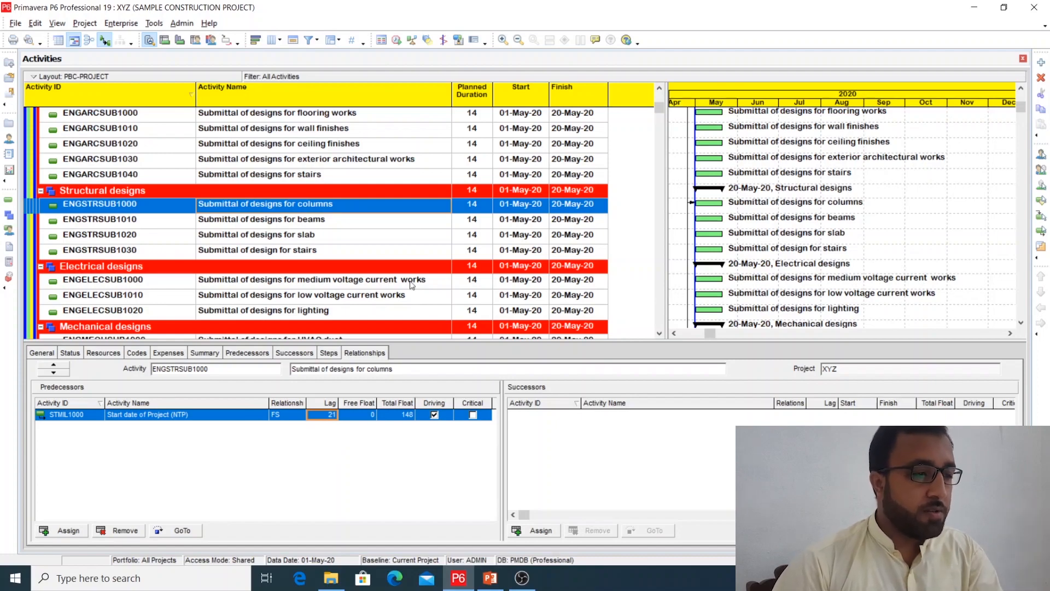
{"action": "left_click", "coordinate": [397, 41]}
{"action": "left_click", "coordinate": [645, 243]}
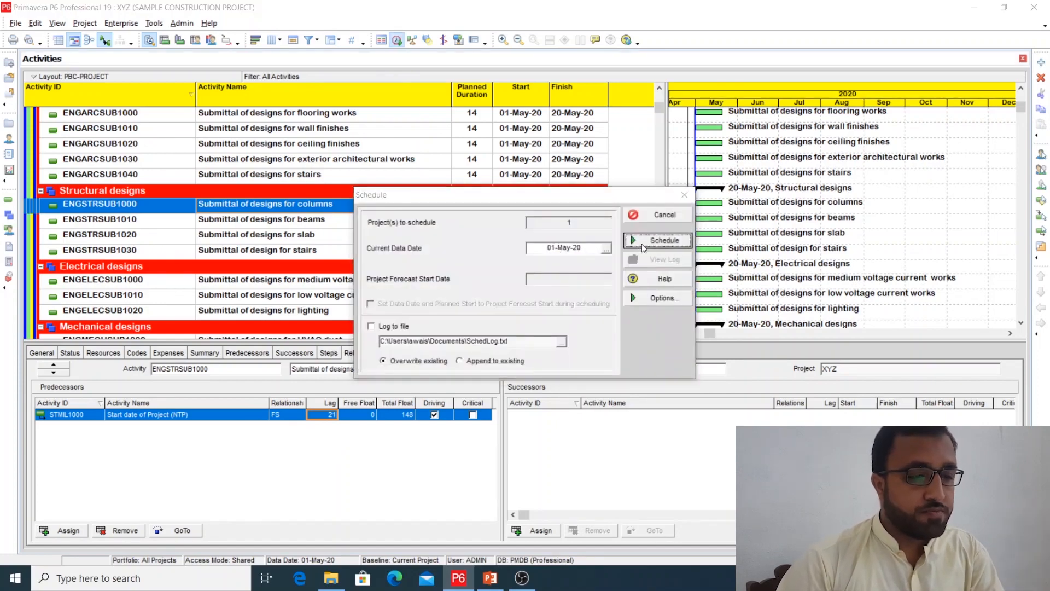
{"action": "left_click", "coordinate": [493, 324]}
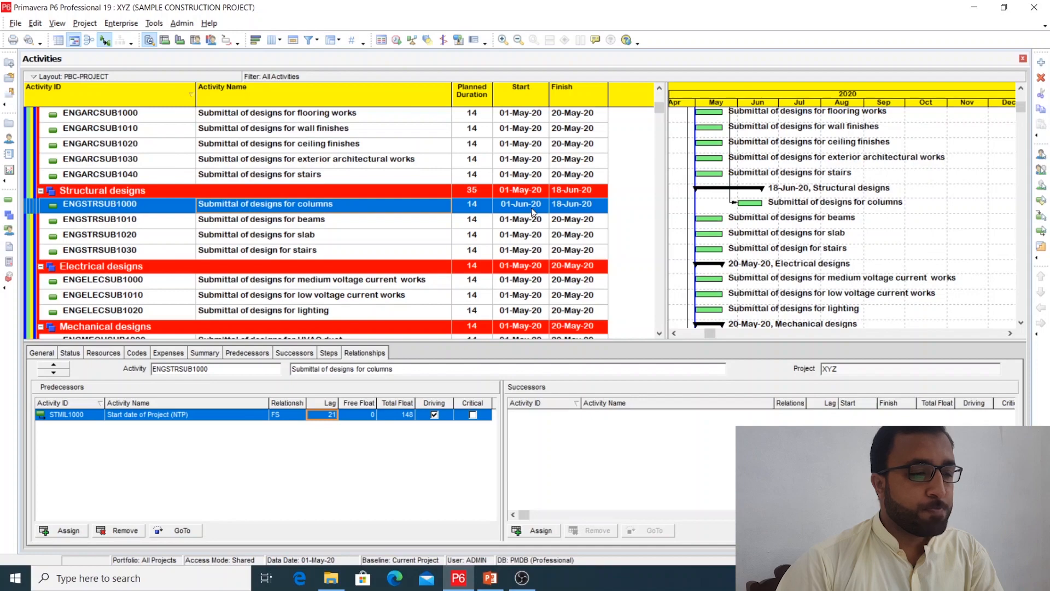
- Assign Approval of designs for columns as successor of Submittal of designs for columns
{"action": "left_click", "coordinate": [554, 532]}
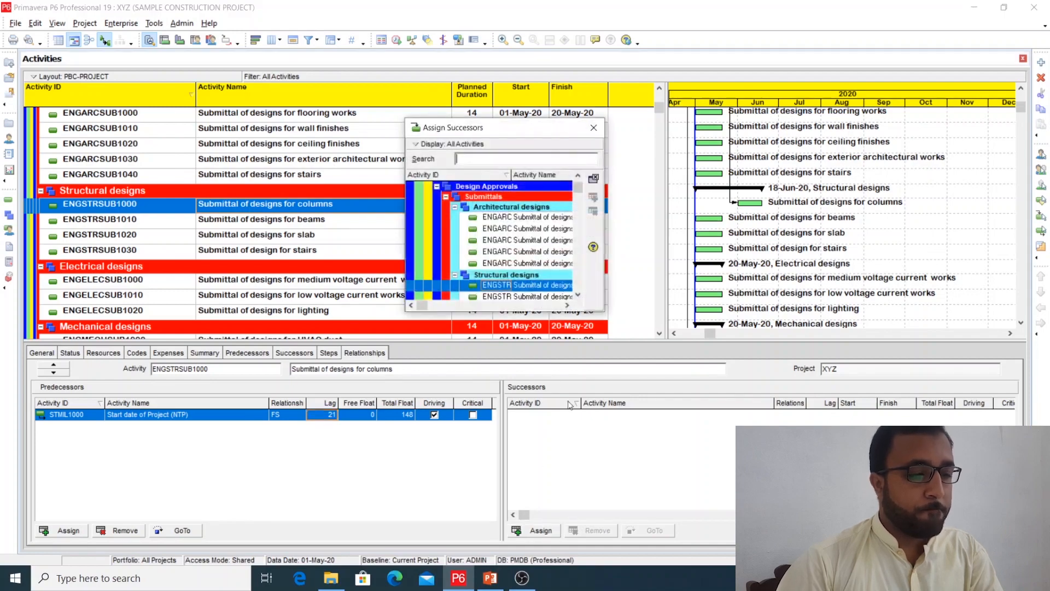
{"action": "left_click", "coordinate": [578, 295]}
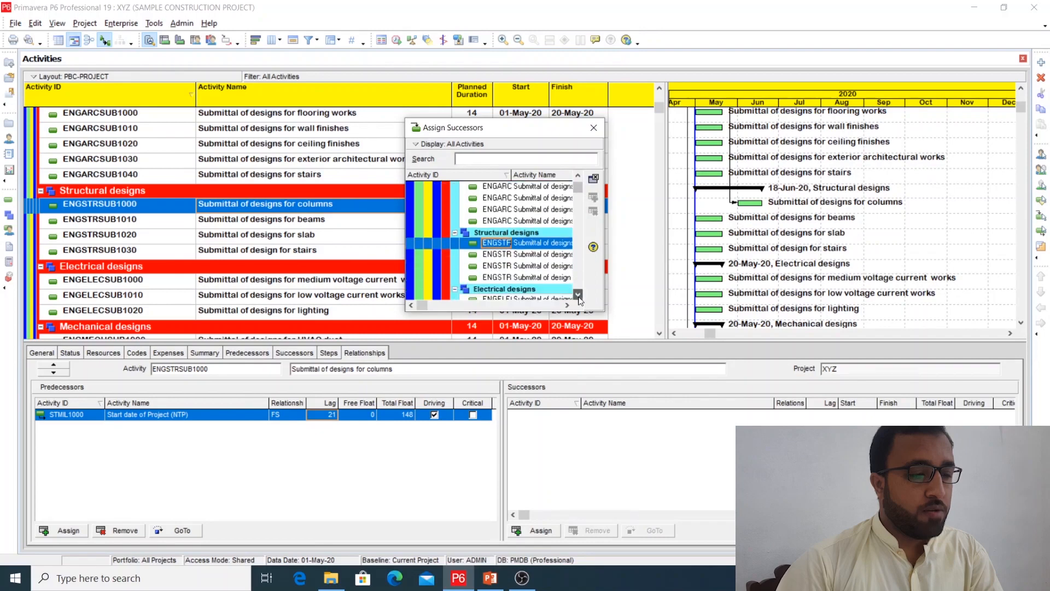
{"action": "left_click_drag", "start_coordinate": [578, 295], "coordinate": [578, 295]}
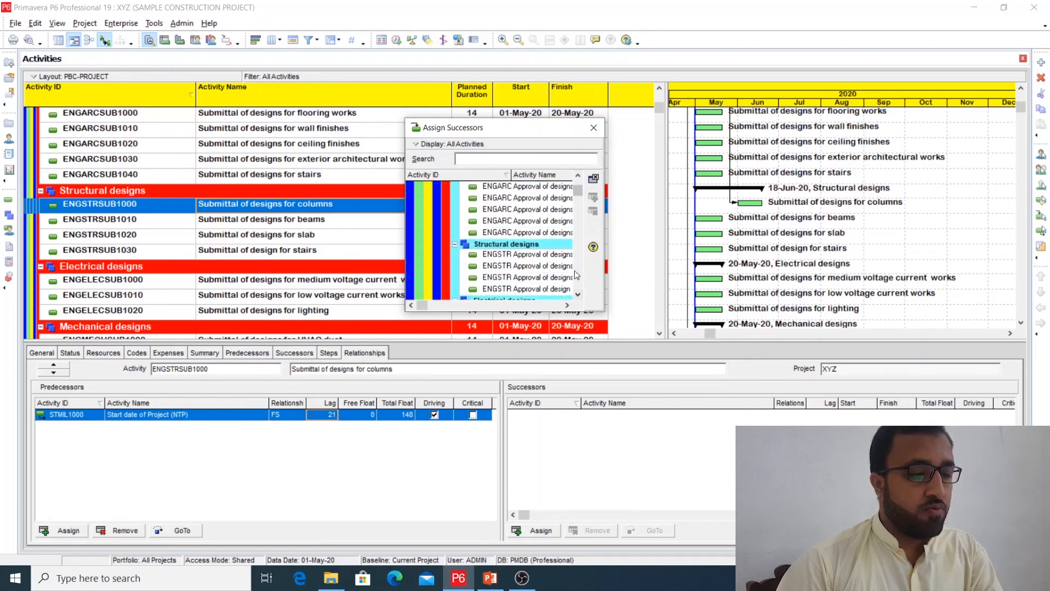
{"action": "left_click_drag", "start_coordinate": [606, 269], "coordinate": [709, 268]}
{"action": "double_click", "coordinate": [598, 254]}
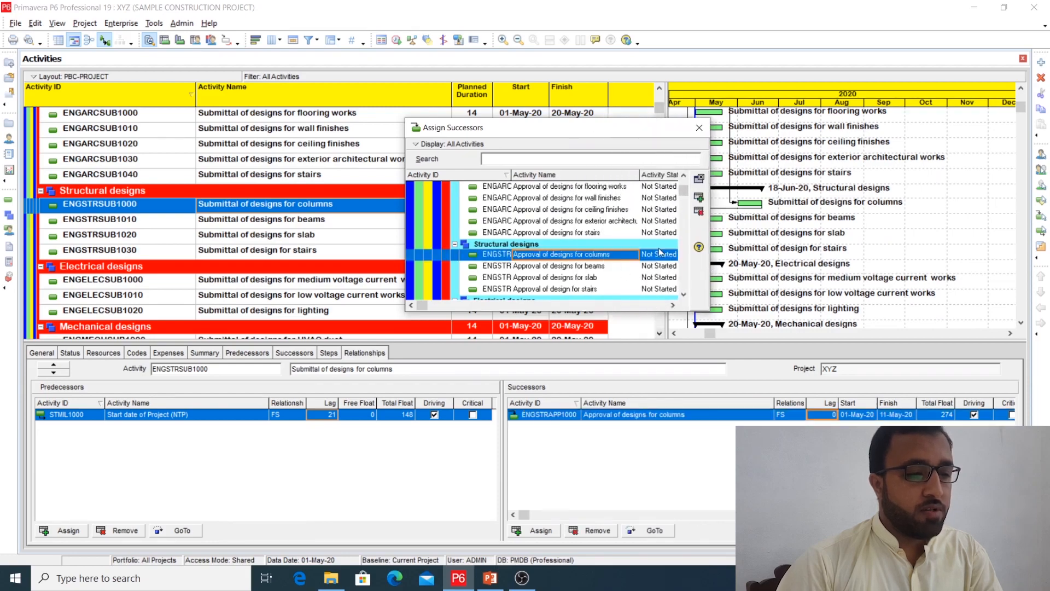
{"action": "left_click", "coordinate": [699, 128]}
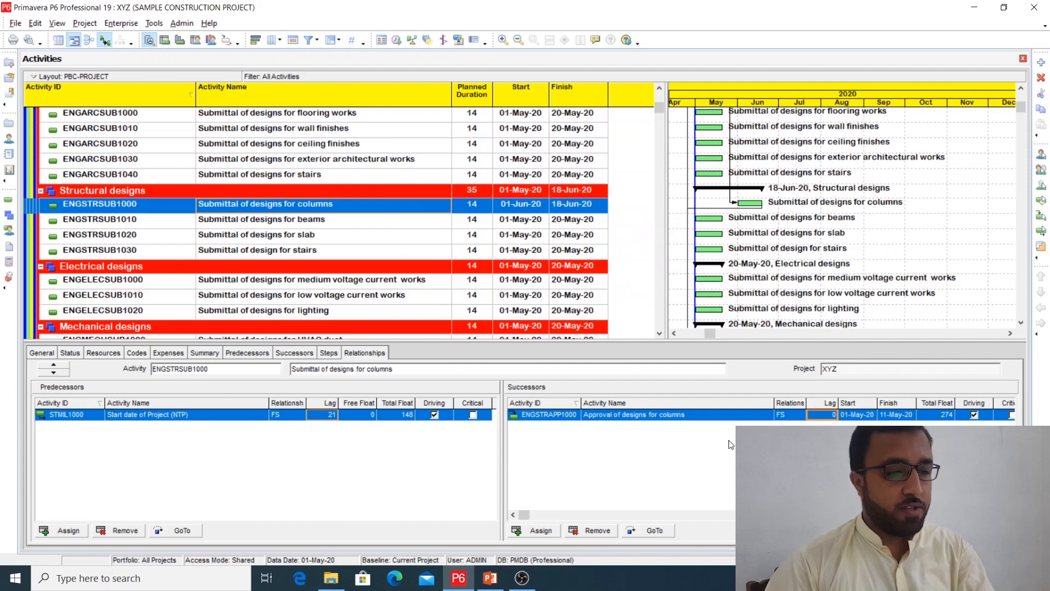
- Reschedule the project to apply the link from the column design submittal to its approval
{"action": "left_click", "coordinate": [397, 40]}
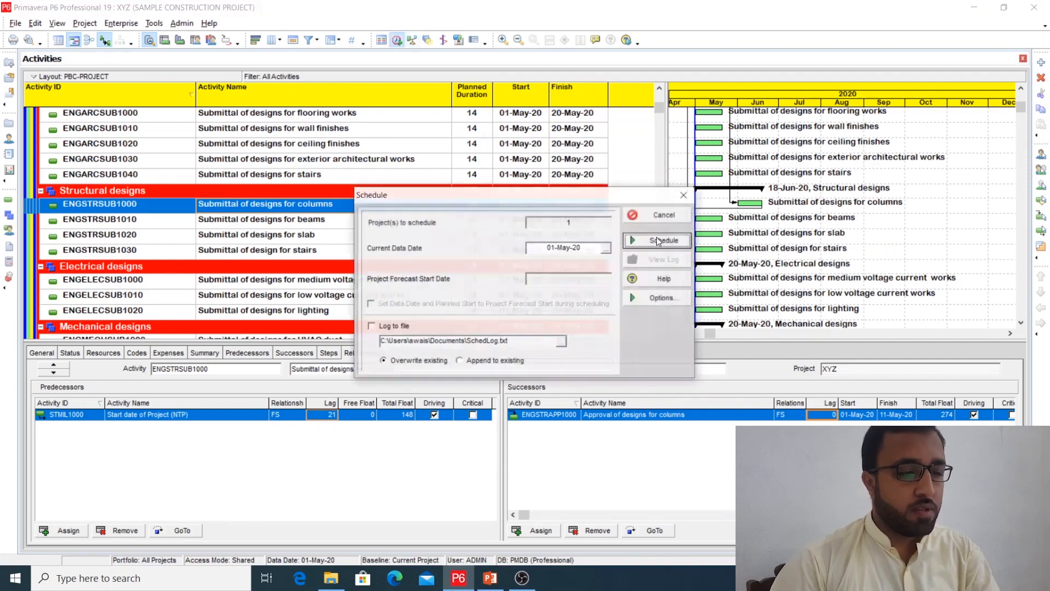
{"action": "left_click", "coordinate": [664, 240]}
{"action": "left_click", "coordinate": [493, 323]}
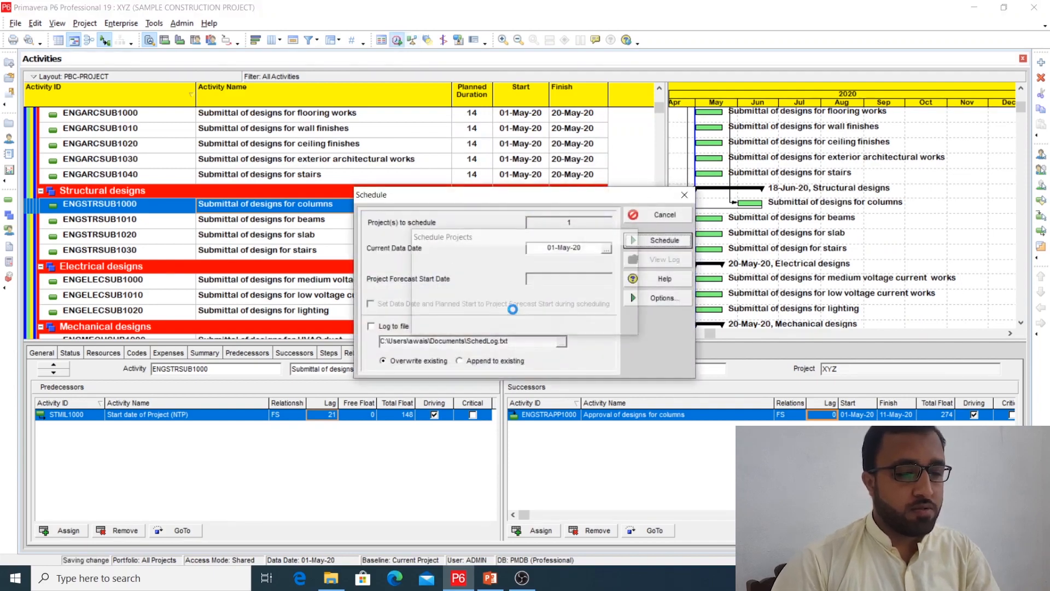
{"action": "left_click", "coordinate": [769, 239]}
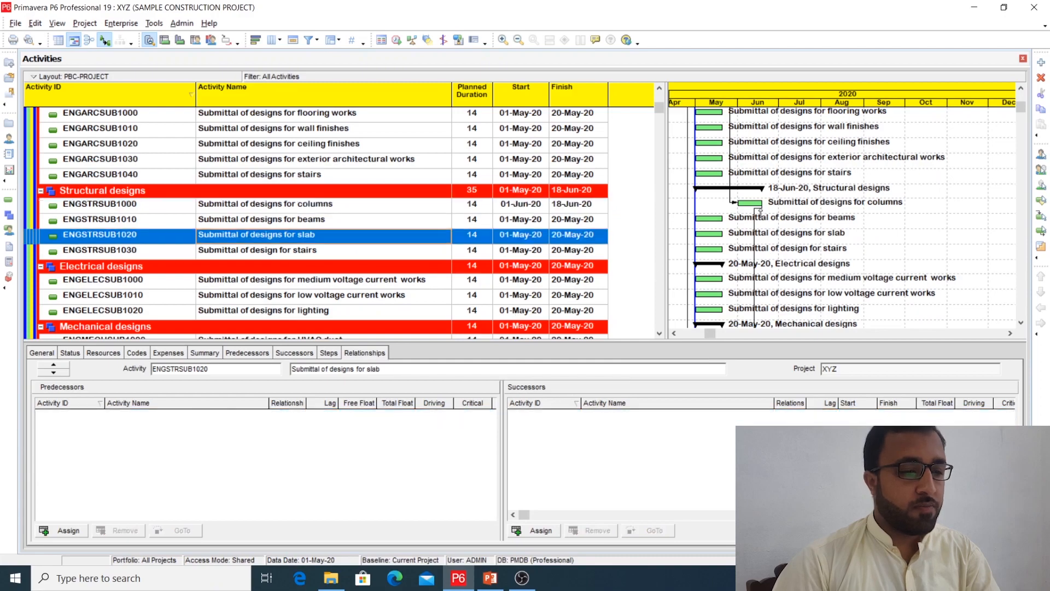
- Go from Submittal of designs for columns to its successor activity, Approval of designs for columns (ENGSTRAPP1000), and select it
{"action": "left_click", "coordinate": [321, 205]}
{"action": "scroll", "coordinate": [328, 219], "scroll_direction": "down", "scroll_amount": 2}
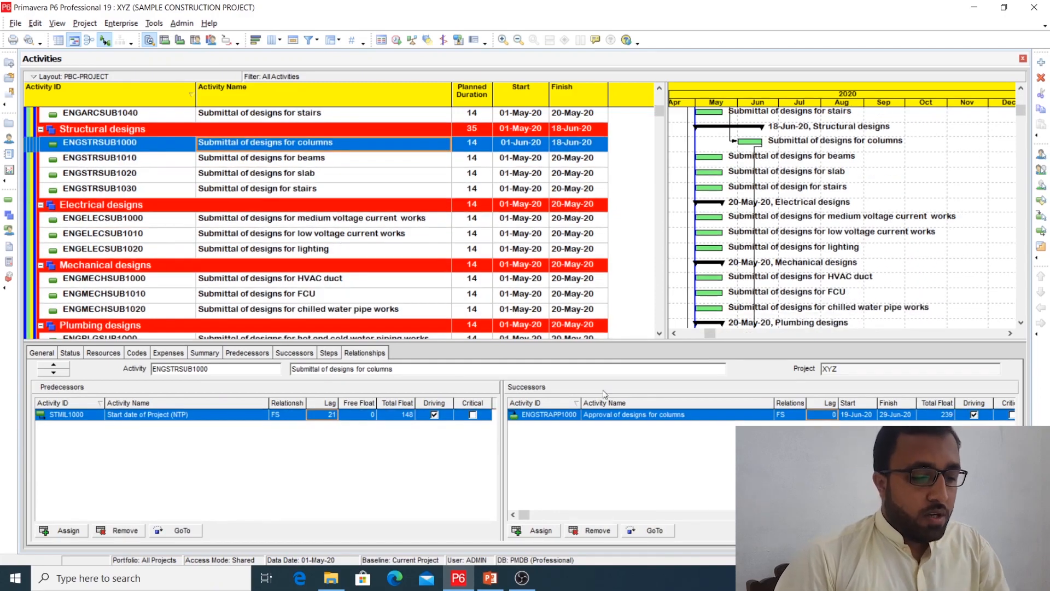
{"action": "left_click", "coordinate": [654, 531]}
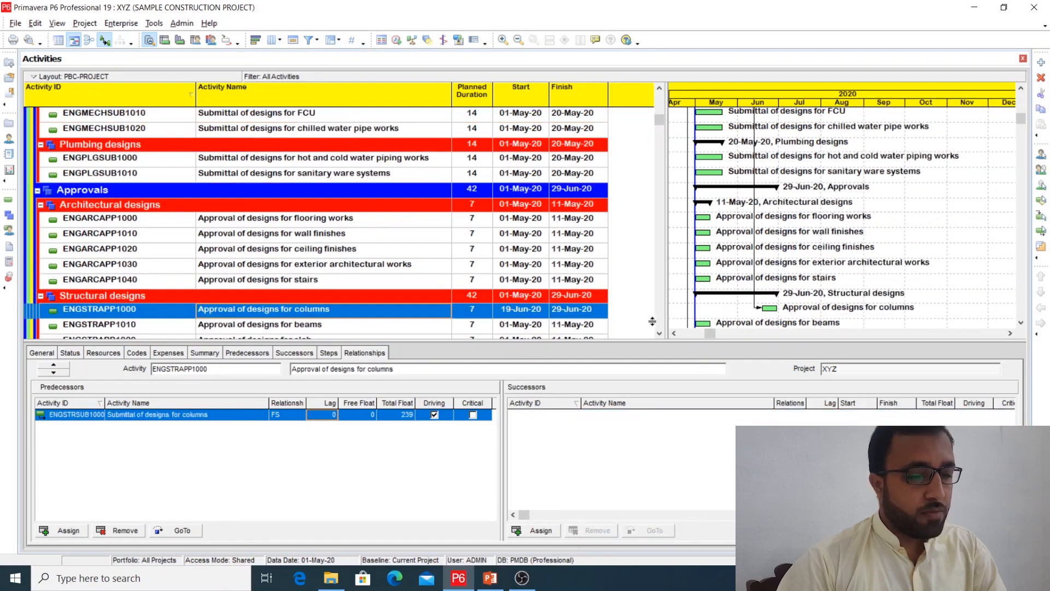
{"action": "scroll", "coordinate": [287, 257], "scroll_direction": "down", "scroll_amount": 2}
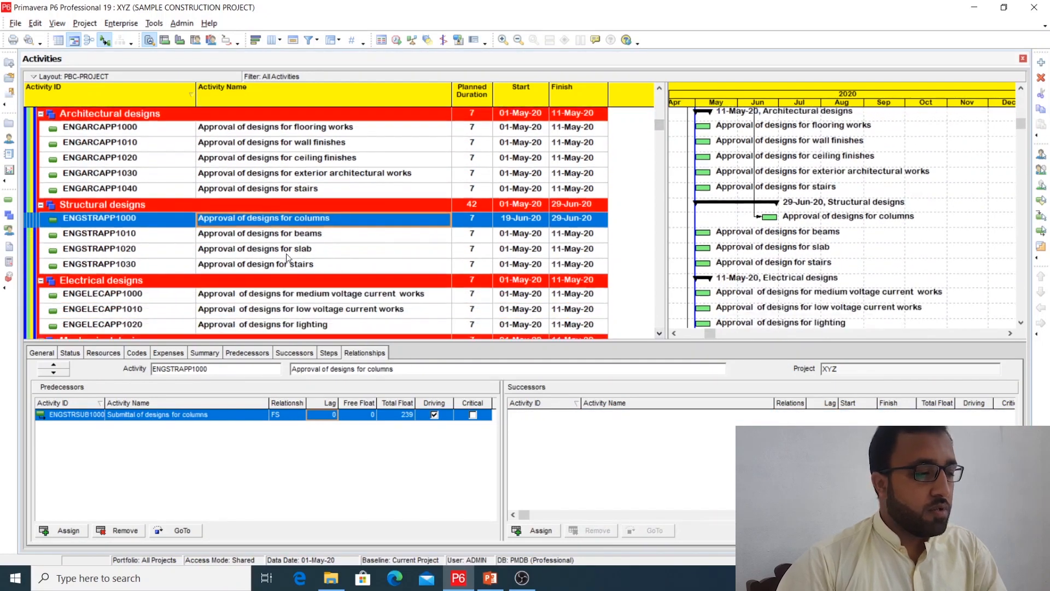
{"action": "left_click", "coordinate": [283, 239]}
{"action": "left_click", "coordinate": [284, 223]}
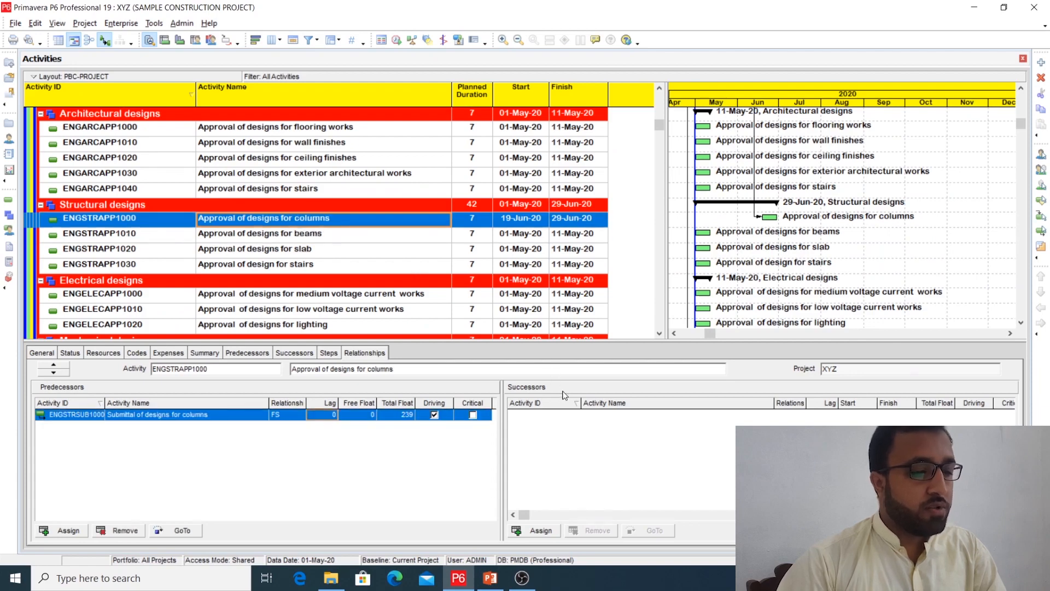
- Assign the basement floor's Rebar fixing for columns (BFSTCO-1000) as successor of Approval of designs for columns
{"action": "left_click", "coordinate": [551, 531]}
{"action": "left_click", "coordinate": [684, 296]}
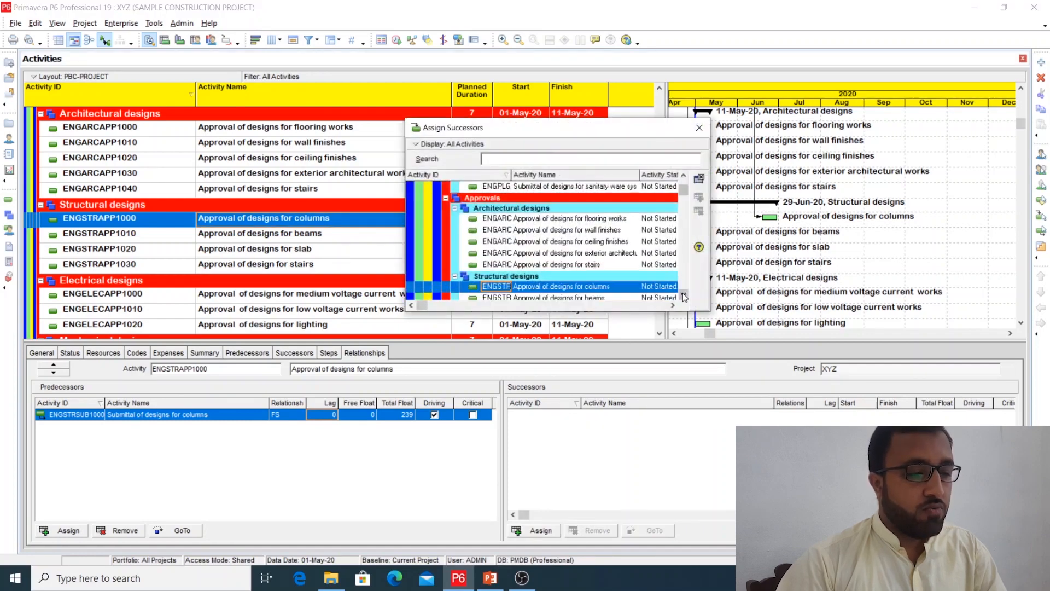
{"action": "left_click_drag", "start_coordinate": [684, 295], "coordinate": [683, 295]}
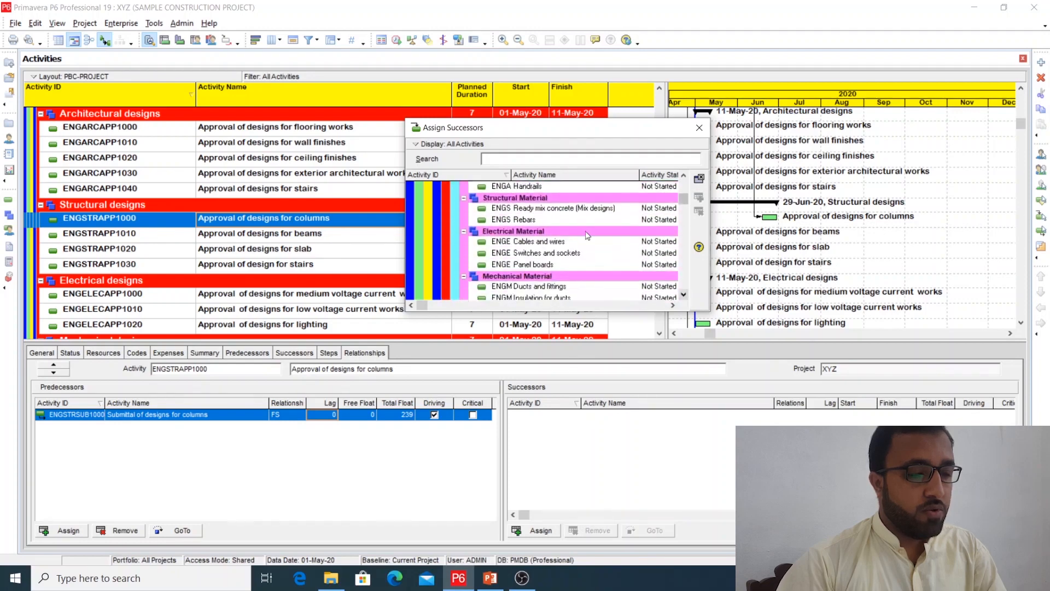
{"action": "right_click", "coordinate": [588, 232]}
{"action": "left_click", "coordinate": [651, 333]}
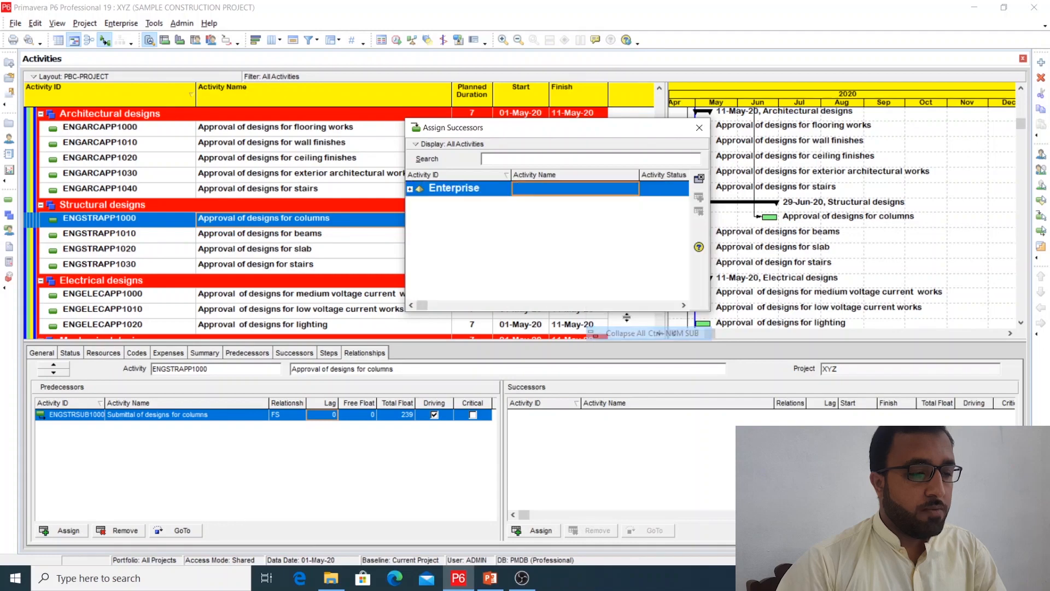
{"action": "left_click", "coordinate": [423, 206]}
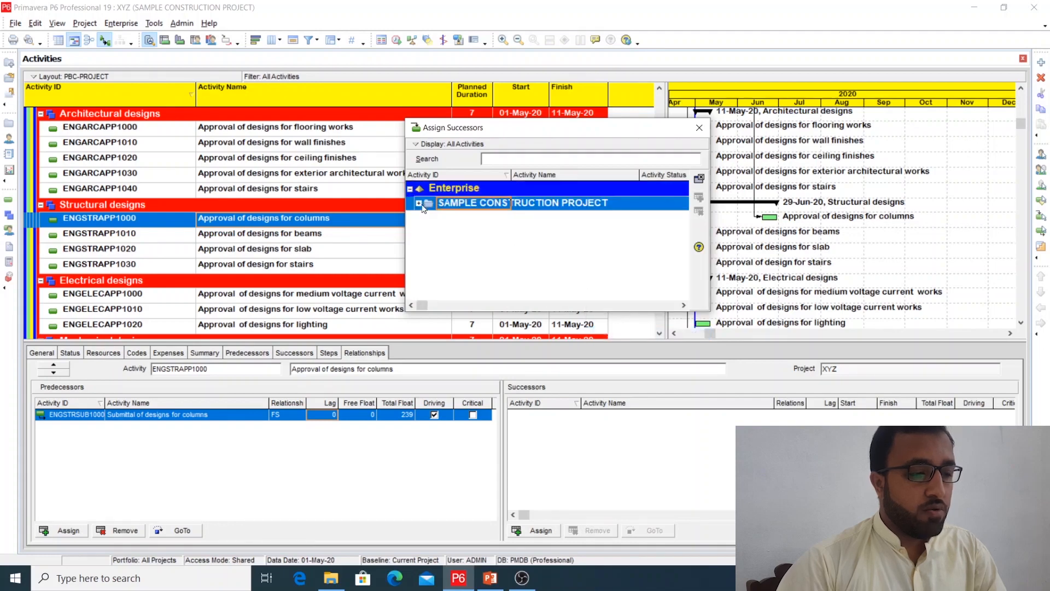
{"action": "left_click", "coordinate": [419, 204]}
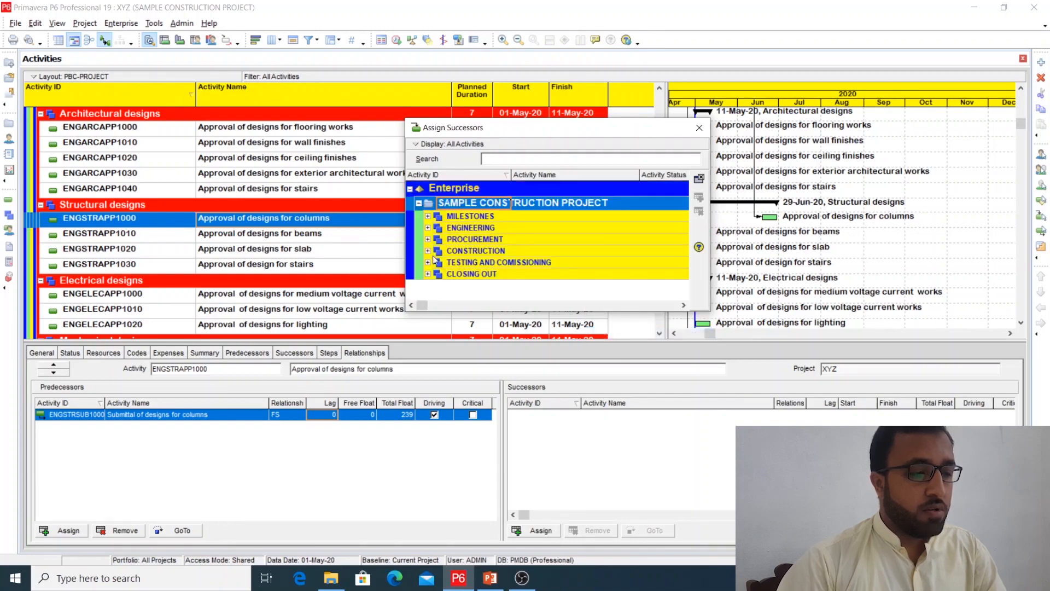
{"action": "left_click", "coordinate": [429, 251]}
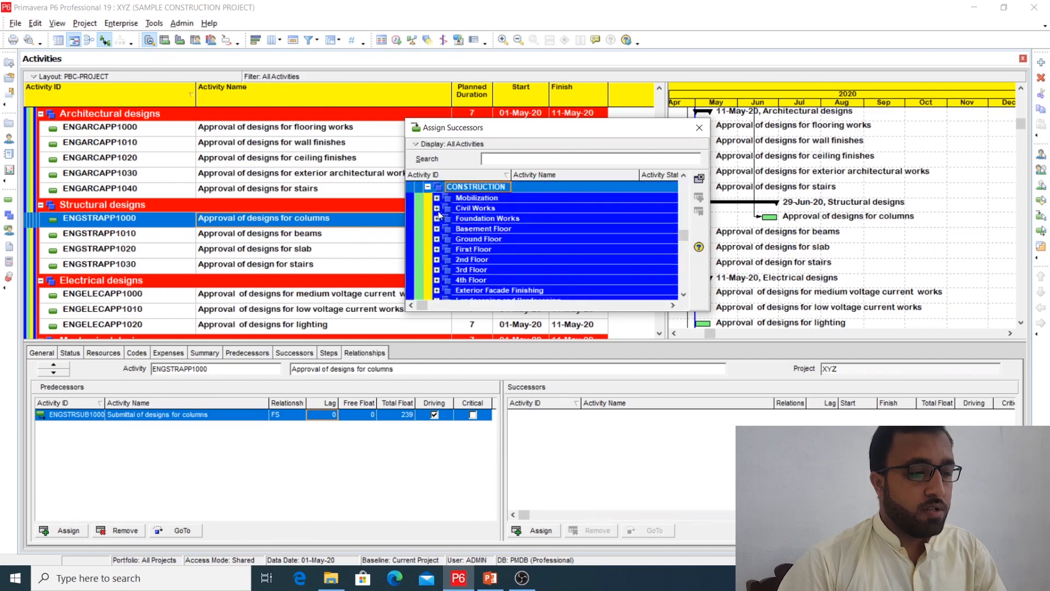
{"action": "left_click", "coordinate": [437, 229]}
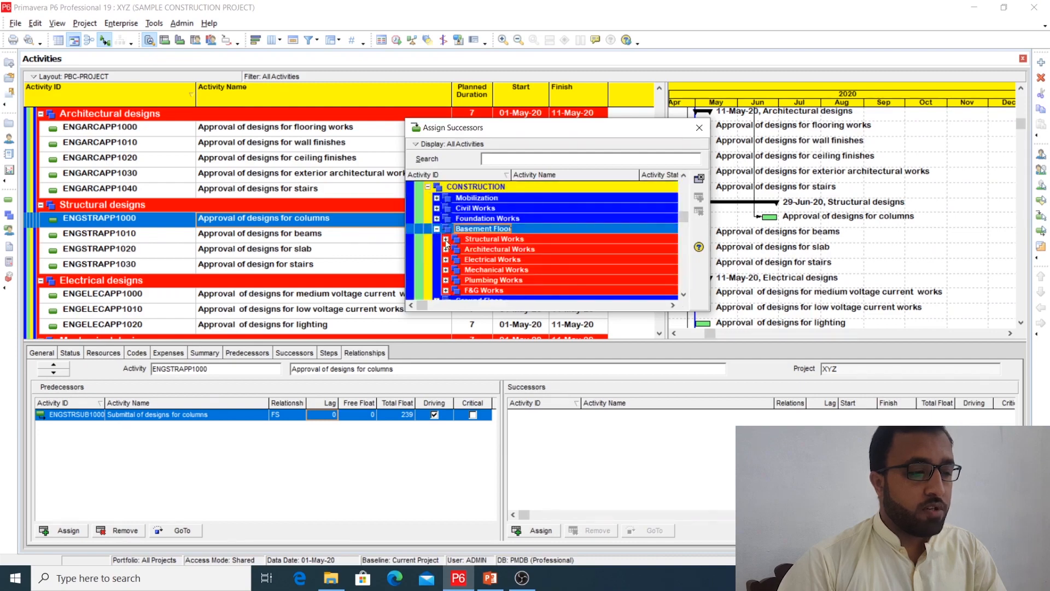
{"action": "left_click", "coordinate": [445, 239]}
{"action": "left_click", "coordinate": [455, 260]}
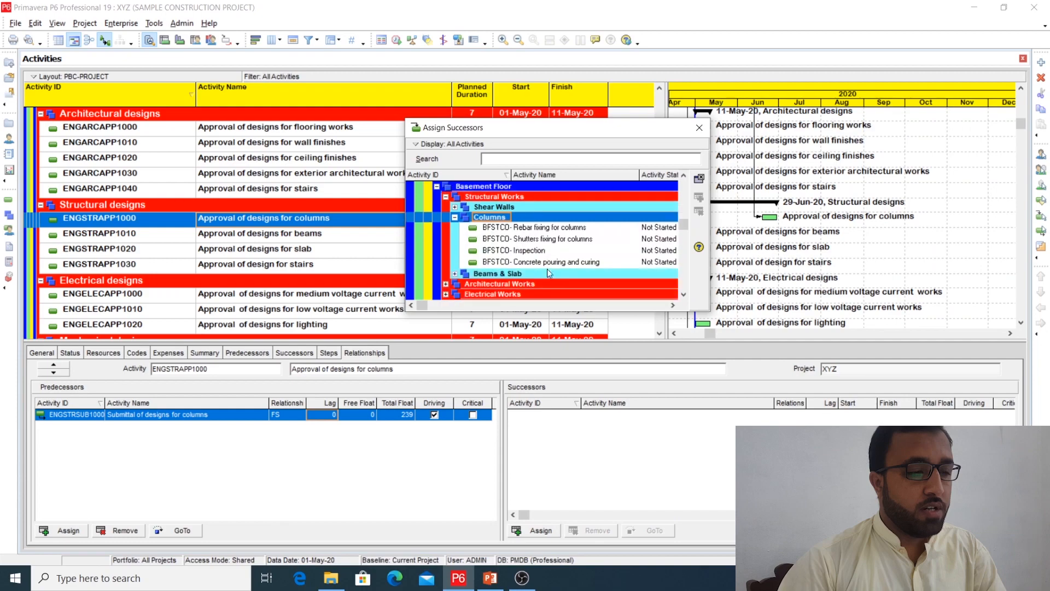
{"action": "double_click", "coordinate": [550, 231]}
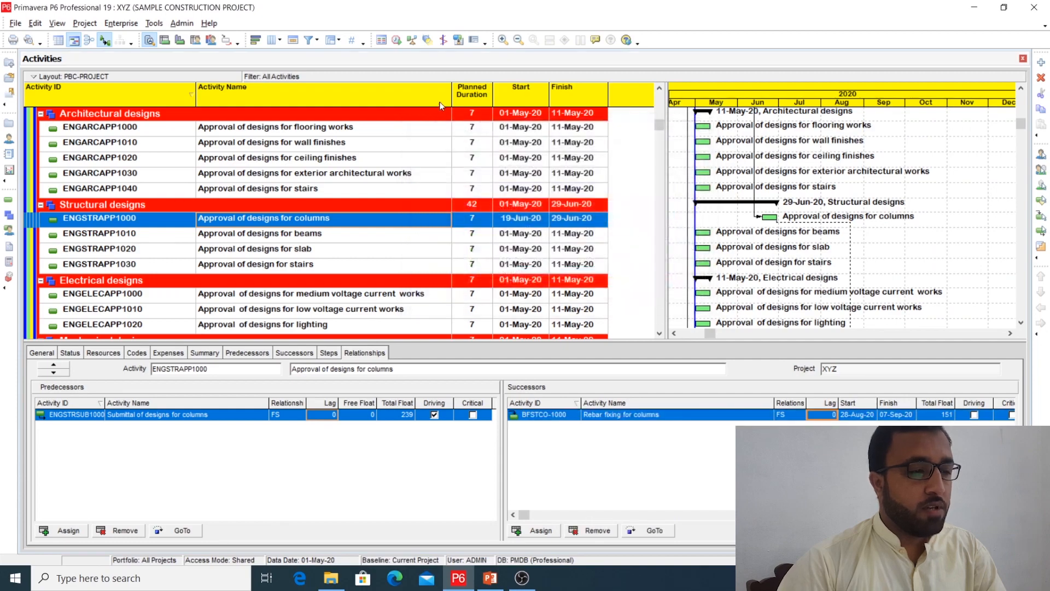
- Reschedule the project to apply the link from column design approval to basement column rebar fixing
{"action": "left_click", "coordinate": [397, 41]}
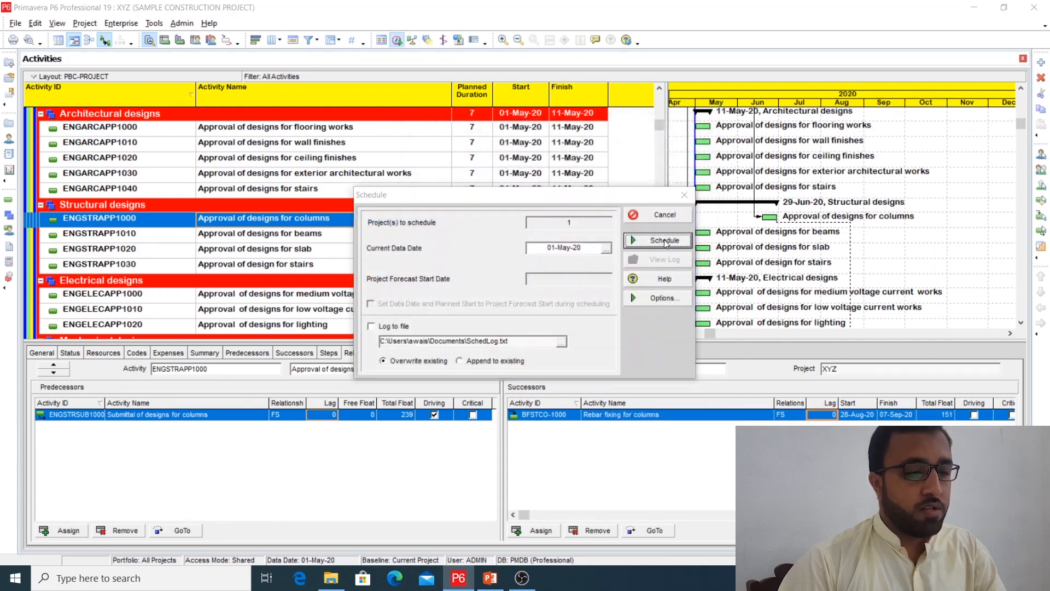
{"action": "left_click", "coordinate": [665, 240]}
{"action": "left_click", "coordinate": [493, 323]}
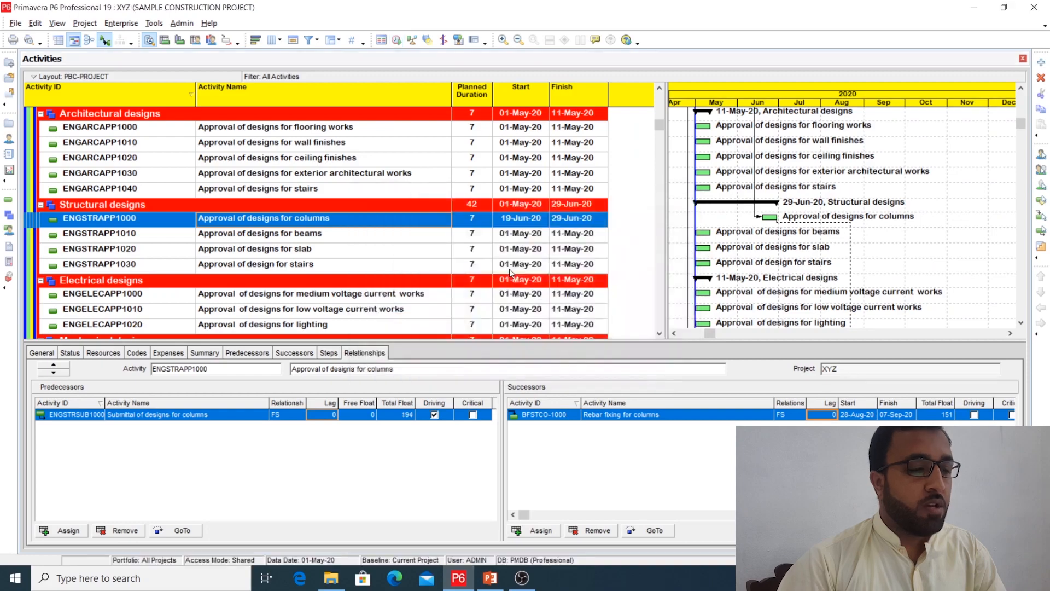
- Locate the long lead items' material submittals and select the architectural Marble submittal (ENGMATARCSUB1000)
{"action": "key", "text": "Down"}
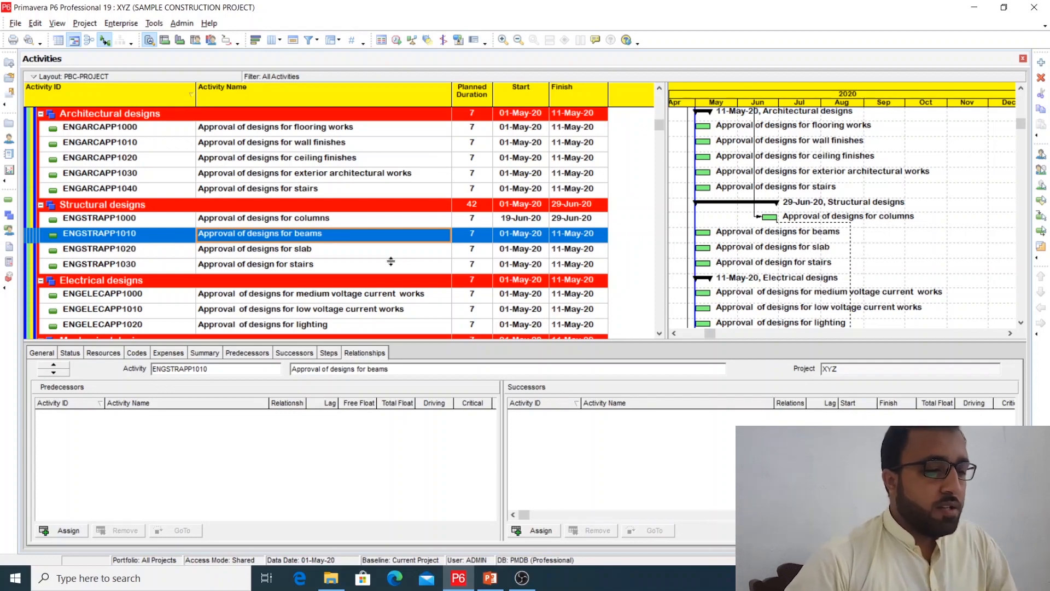
{"action": "scroll", "coordinate": [390, 261], "scroll_direction": "up", "scroll_amount": 15}
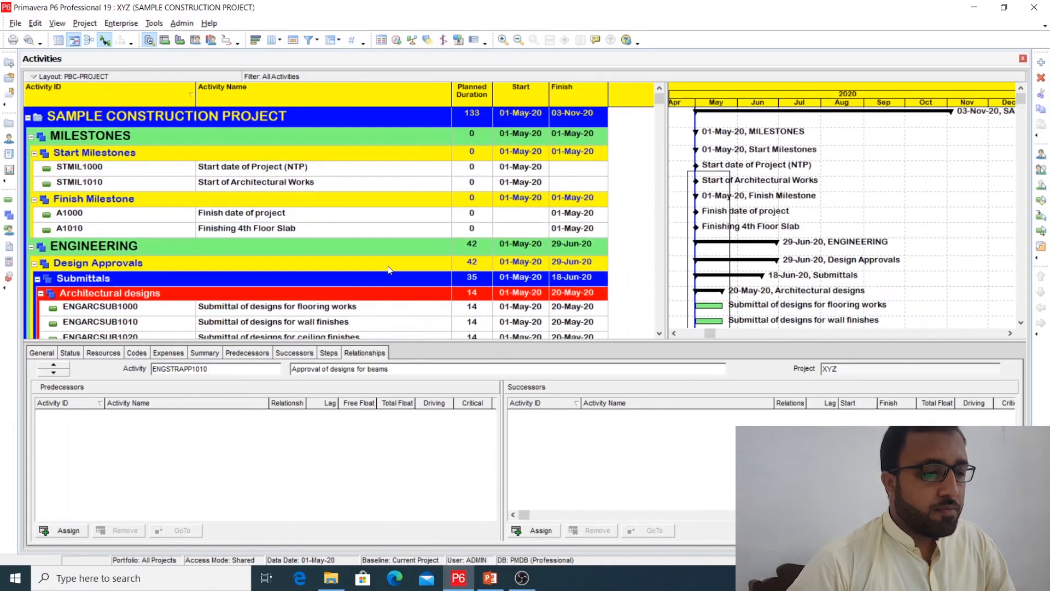
{"action": "left_click_drag", "start_coordinate": [666, 220], "coordinate": [668, 221]}
{"action": "scroll", "coordinate": [444, 243], "scroll_direction": "down", "scroll_amount": 8}
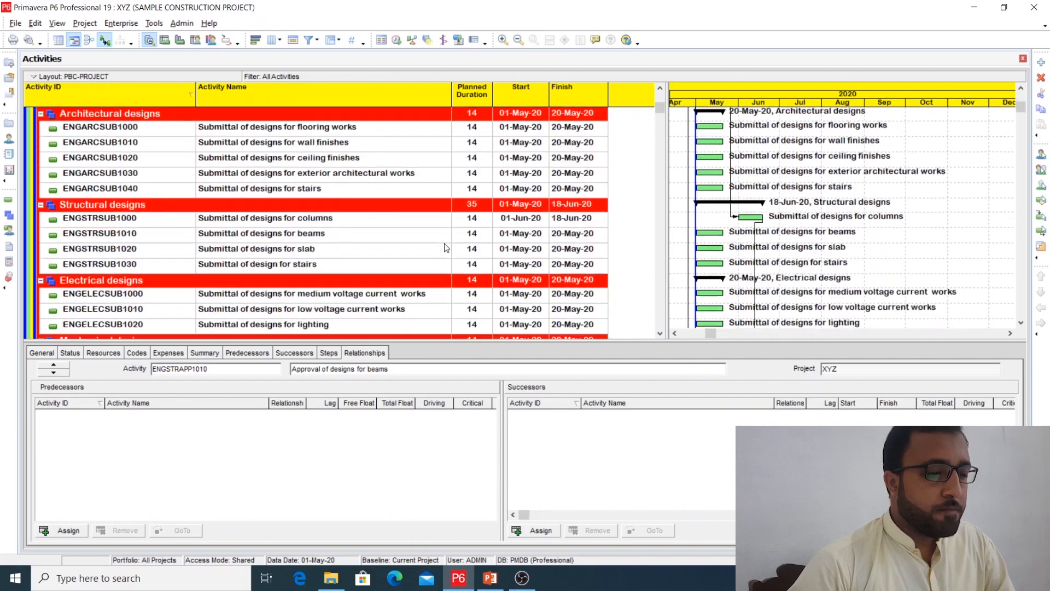
{"action": "scroll", "coordinate": [444, 243], "scroll_direction": "down", "scroll_amount": 12}
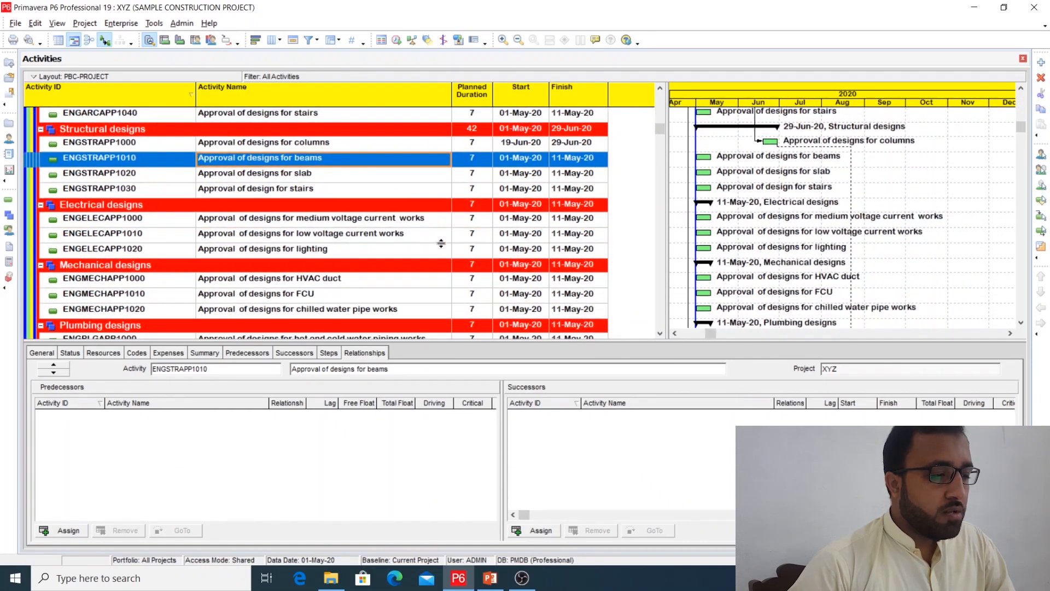
{"action": "scroll", "coordinate": [441, 243], "scroll_direction": "down", "scroll_amount": 6}
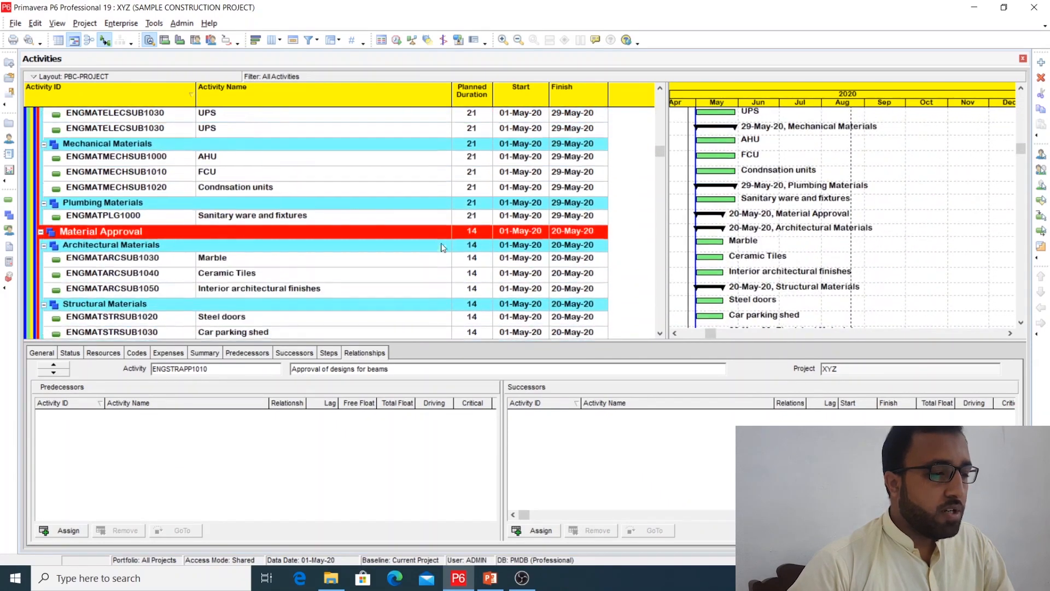
{"action": "scroll", "coordinate": [440, 243], "scroll_direction": "up", "scroll_amount": 6}
{"action": "scroll", "coordinate": [442, 248], "scroll_direction": "down", "scroll_amount": 1}
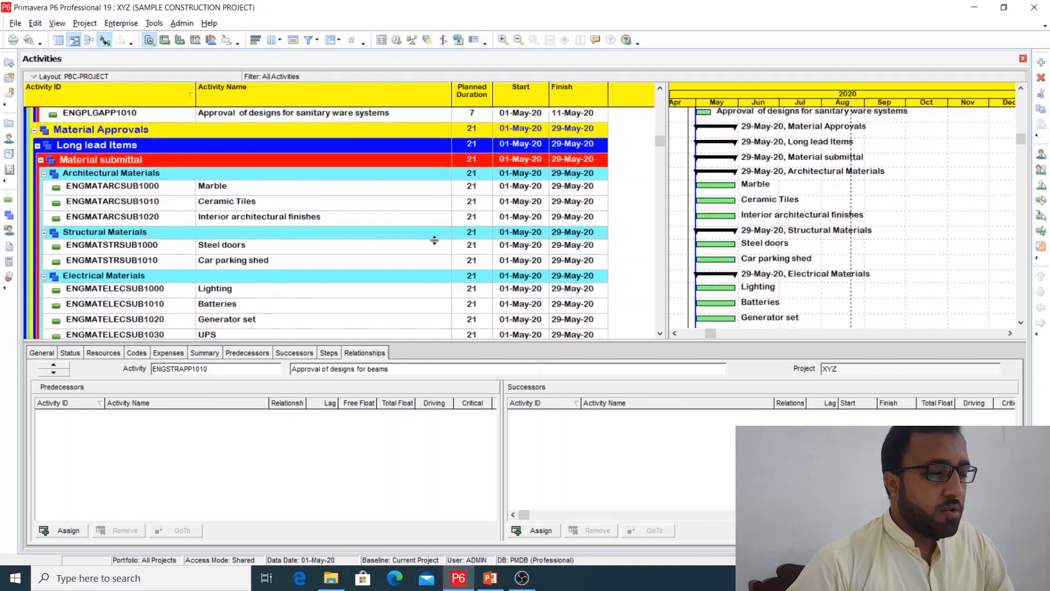
{"action": "left_click", "coordinate": [394, 189]}
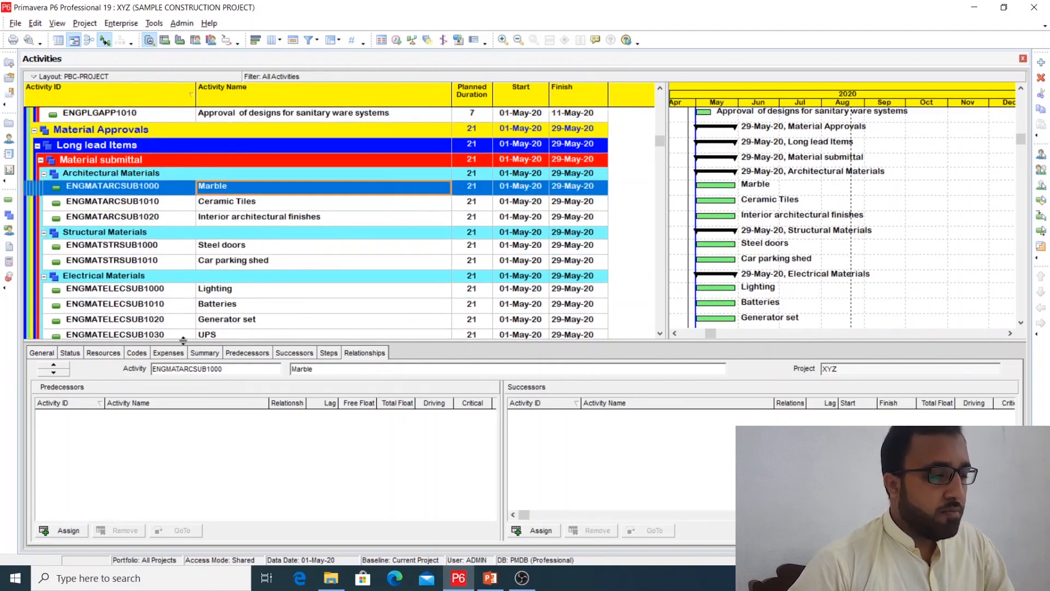
- Assign Start date of Project (NTP) as predecessor of the Marble submittal and set the relationship's lag to 56
{"action": "left_click", "coordinate": [73, 532]}
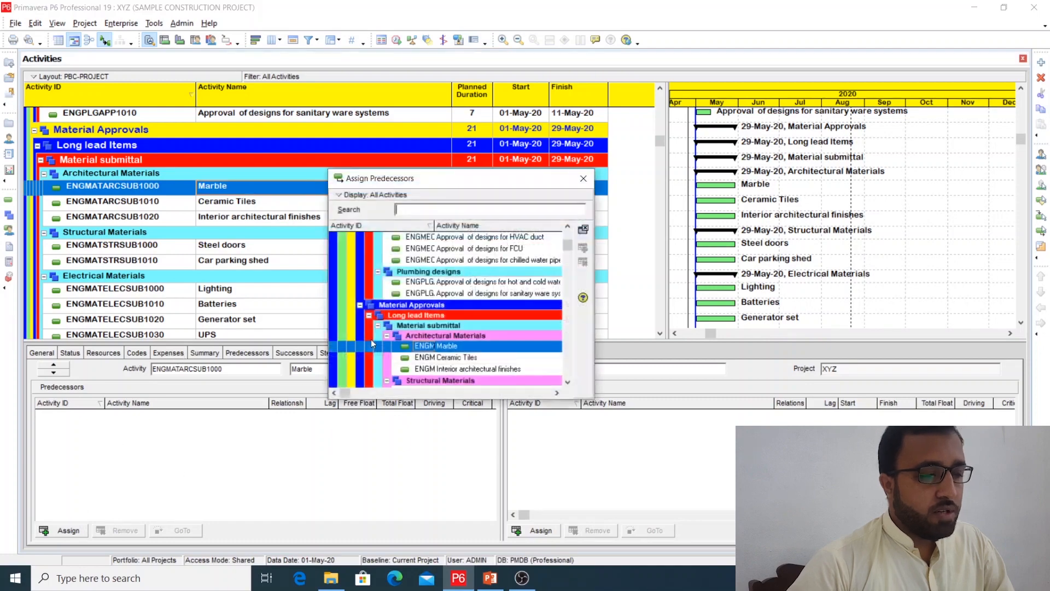
{"action": "left_click_drag", "start_coordinate": [567, 247], "coordinate": [567, 233]}
{"action": "double_click", "coordinate": [505, 288]}
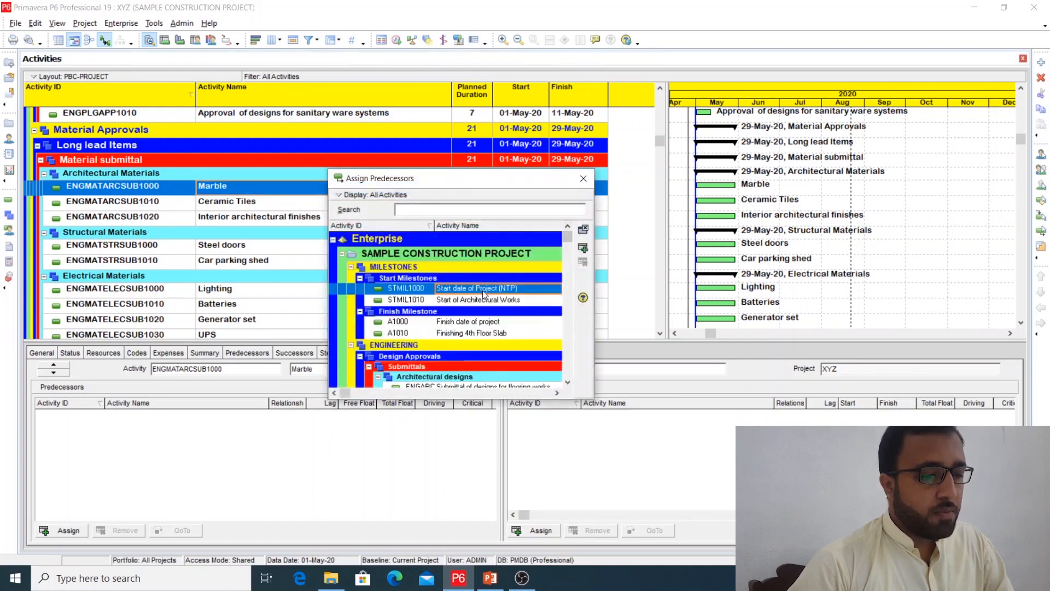
{"action": "left_click", "coordinate": [582, 179]}
{"action": "left_click", "coordinate": [335, 416]}
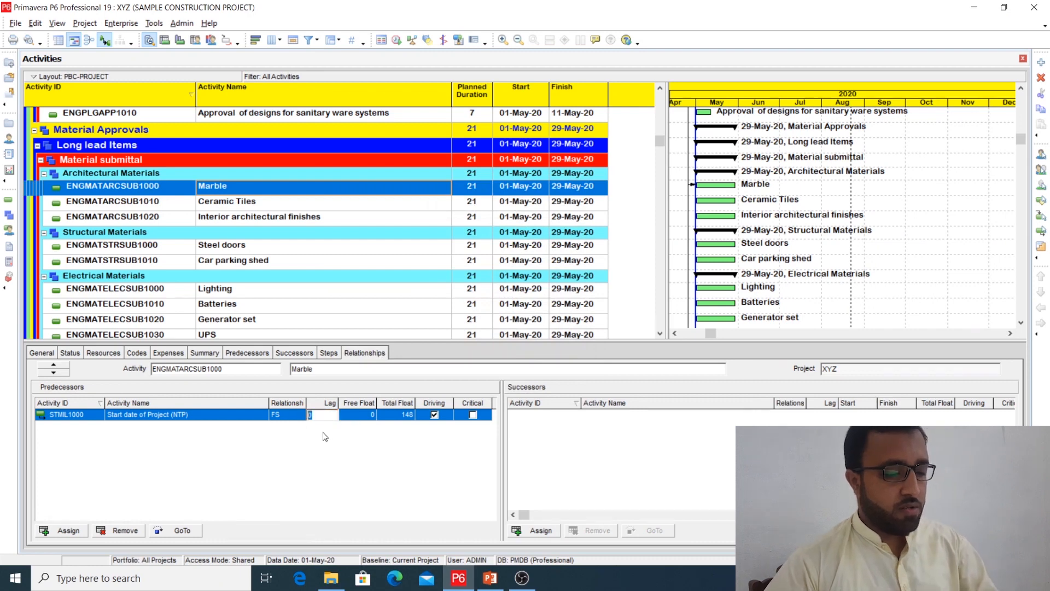
{"action": "type", "text": "56"}
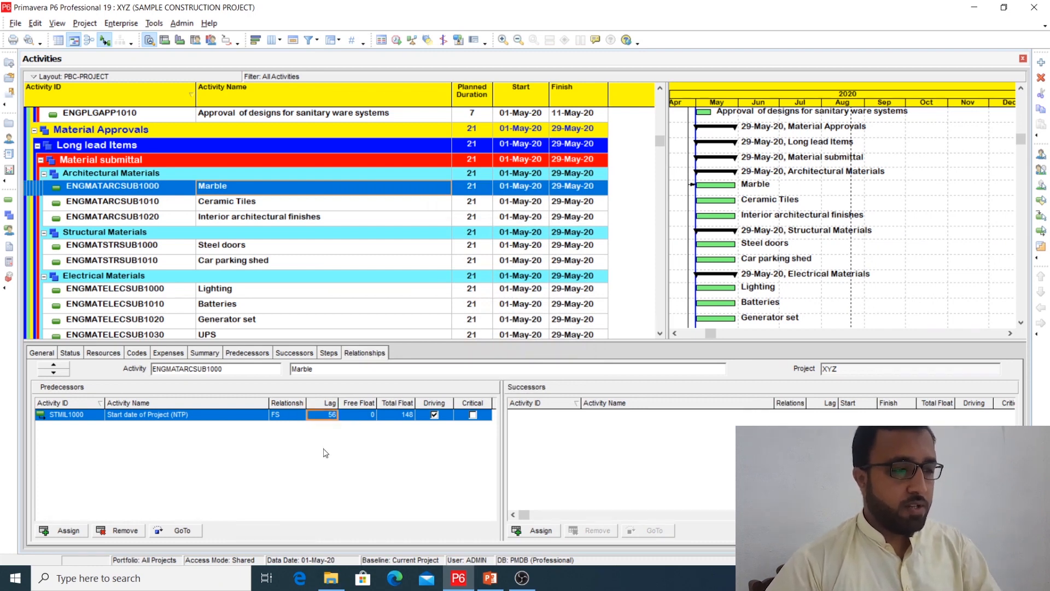
- Reschedule the project to apply the lagged link from the project start to the Marble submittal
{"action": "left_click", "coordinate": [396, 40]}
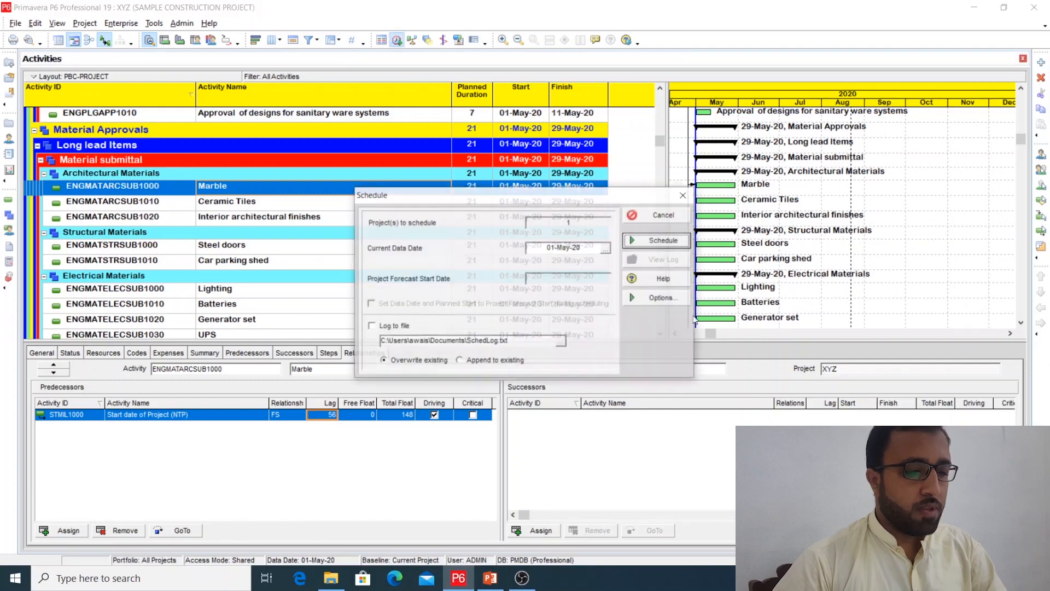
{"action": "left_click", "coordinate": [645, 251]}
{"action": "left_click", "coordinate": [501, 324]}
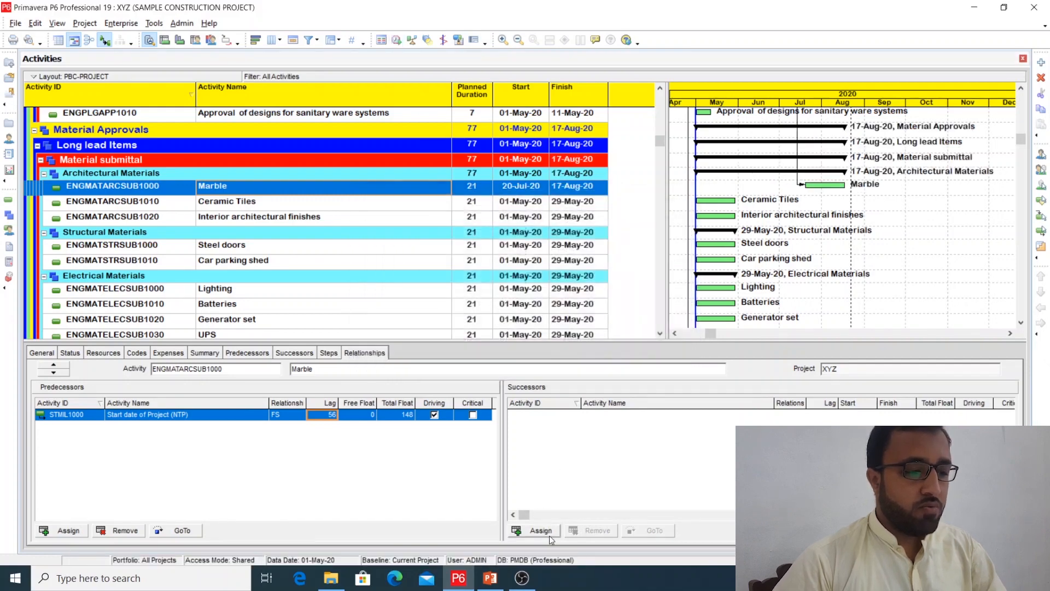
- Assign the Material Approval activity Marble (ENGMATARCSUB1030) as successor of the Marble submittal and go to it
{"action": "left_click", "coordinate": [539, 531]}
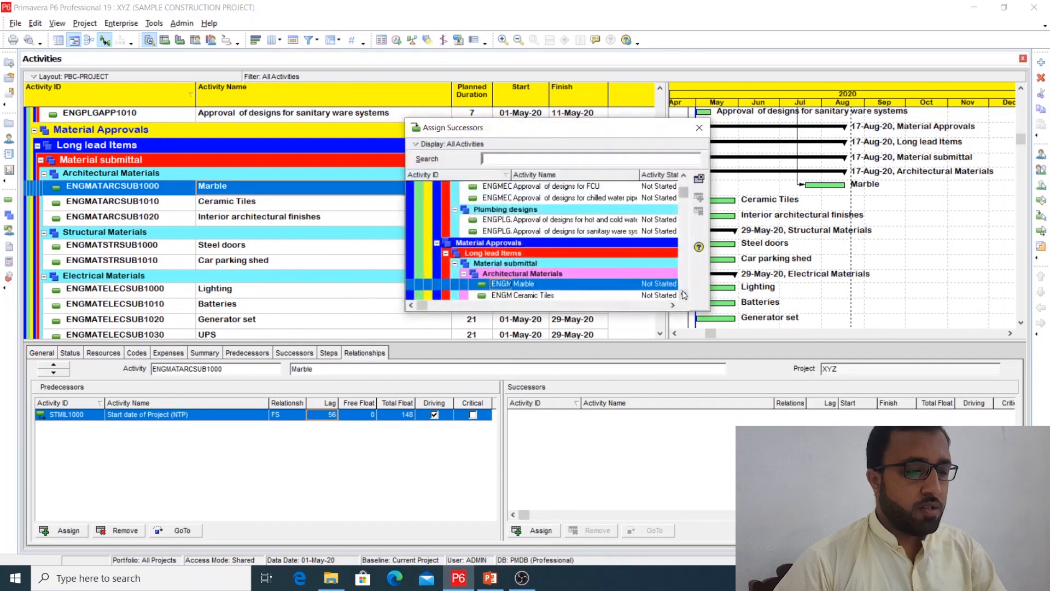
{"action": "left_click", "coordinate": [683, 295]}
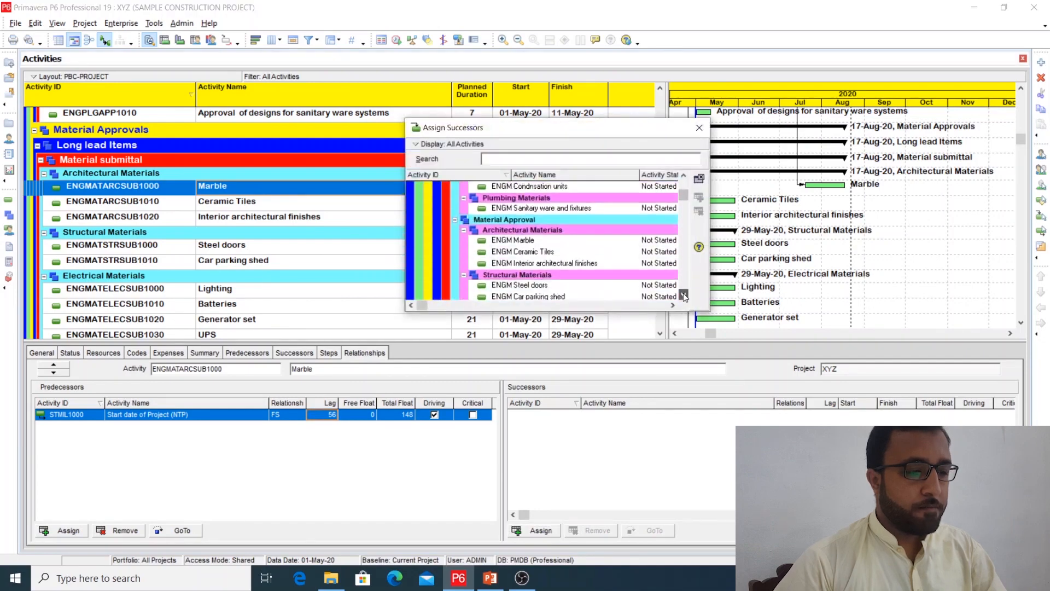
{"action": "left_click", "coordinate": [683, 295]}
{"action": "double_click", "coordinate": [531, 220]}
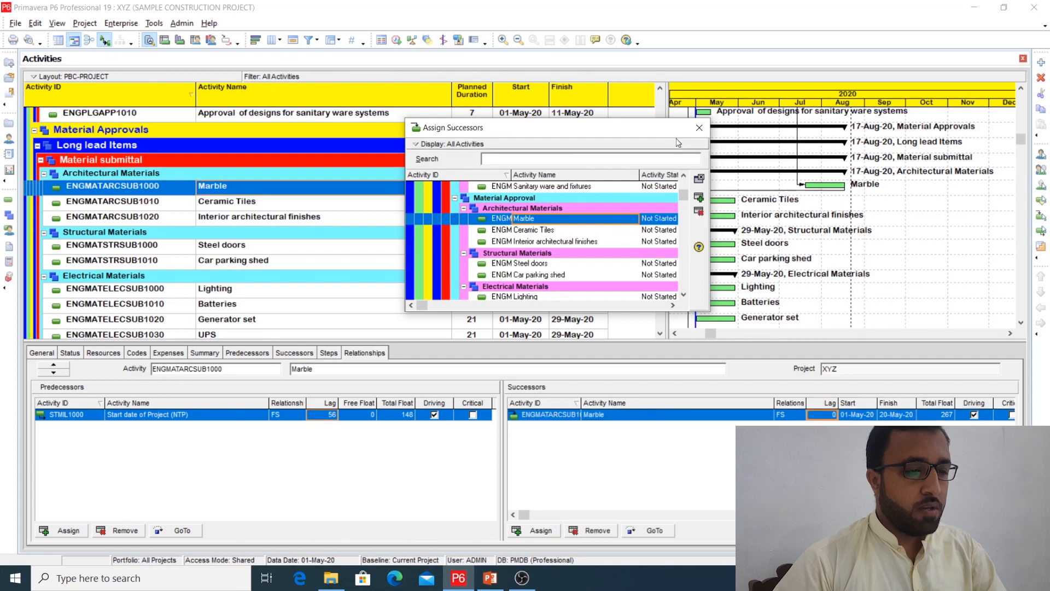
{"action": "left_click", "coordinate": [699, 127]}
{"action": "left_click", "coordinate": [651, 531]}
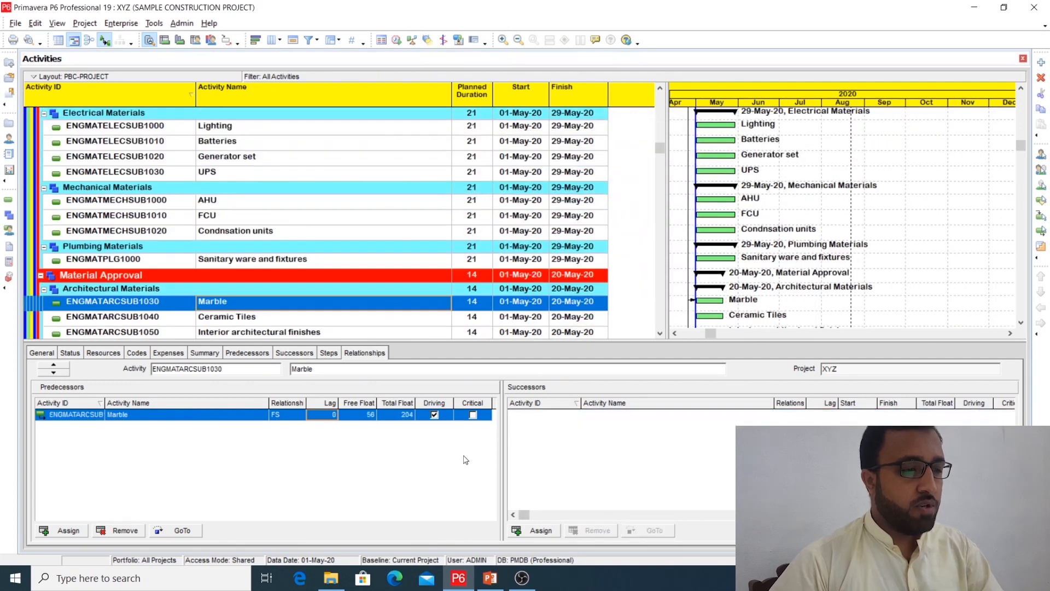
- Reschedule the project to apply the link from the Marble submittal to its approval
{"action": "left_click", "coordinate": [396, 40]}
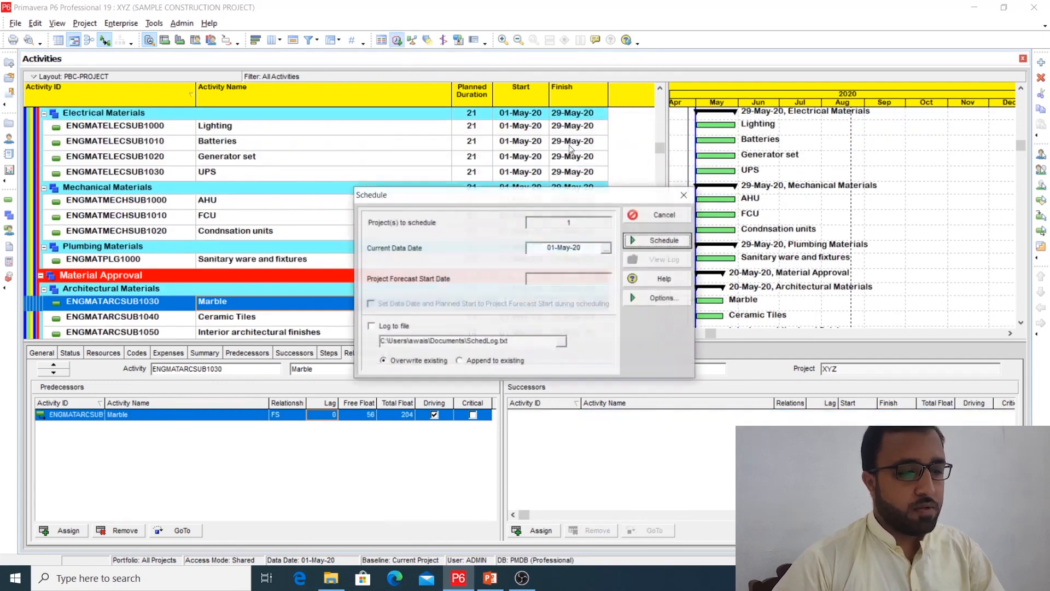
{"action": "left_click", "coordinate": [651, 243]}
{"action": "left_click", "coordinate": [501, 325]}
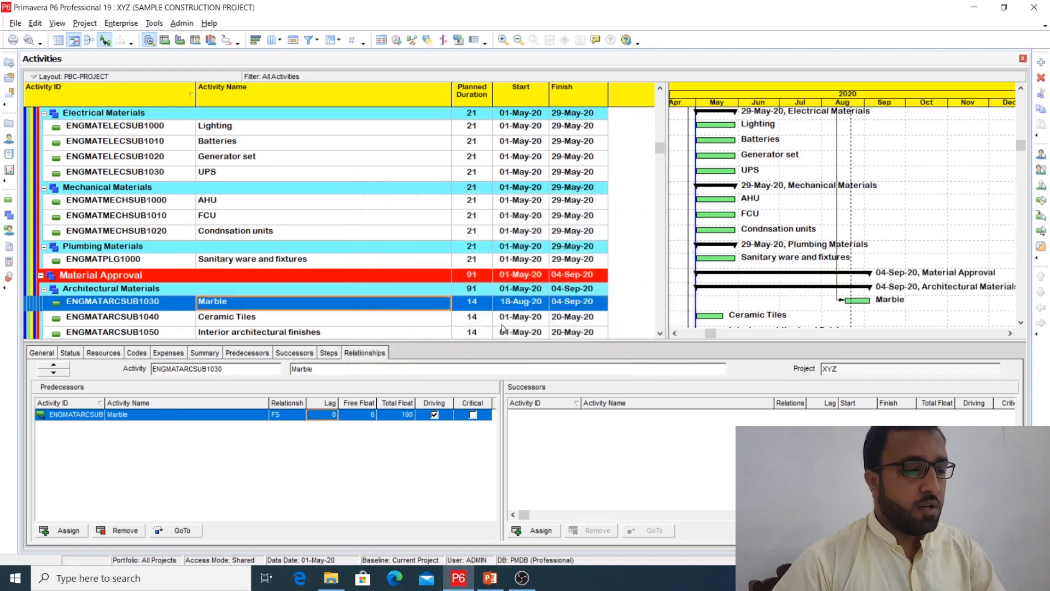
- Assign the Quotation and agreement activity Marble (PROQA1060) as successor of the Marble material approval and go to it
{"action": "left_click", "coordinate": [474, 247]}
{"action": "left_click", "coordinate": [472, 228]}
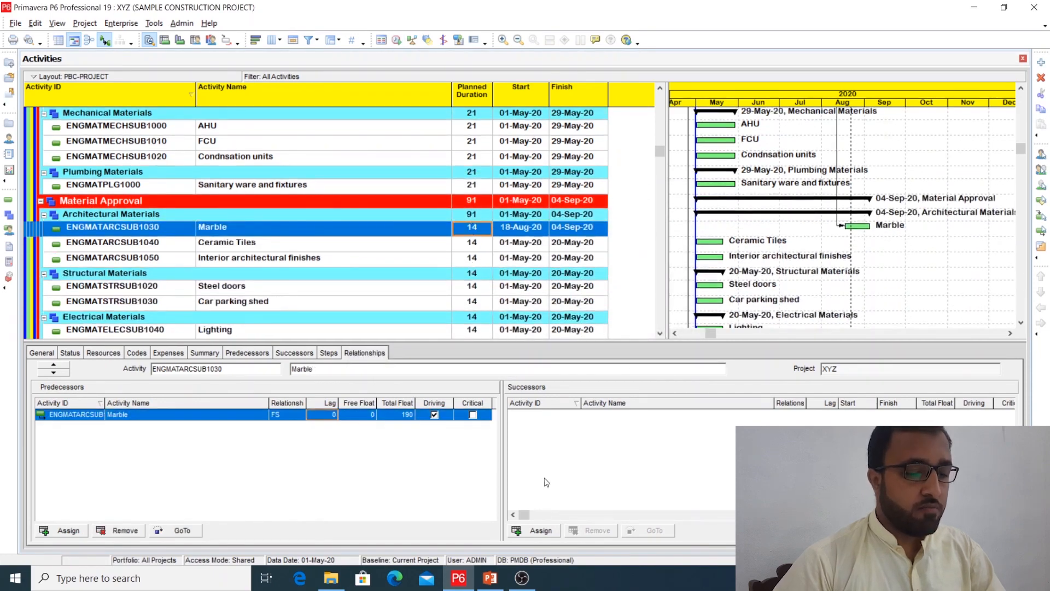
{"action": "left_click", "coordinate": [538, 530]}
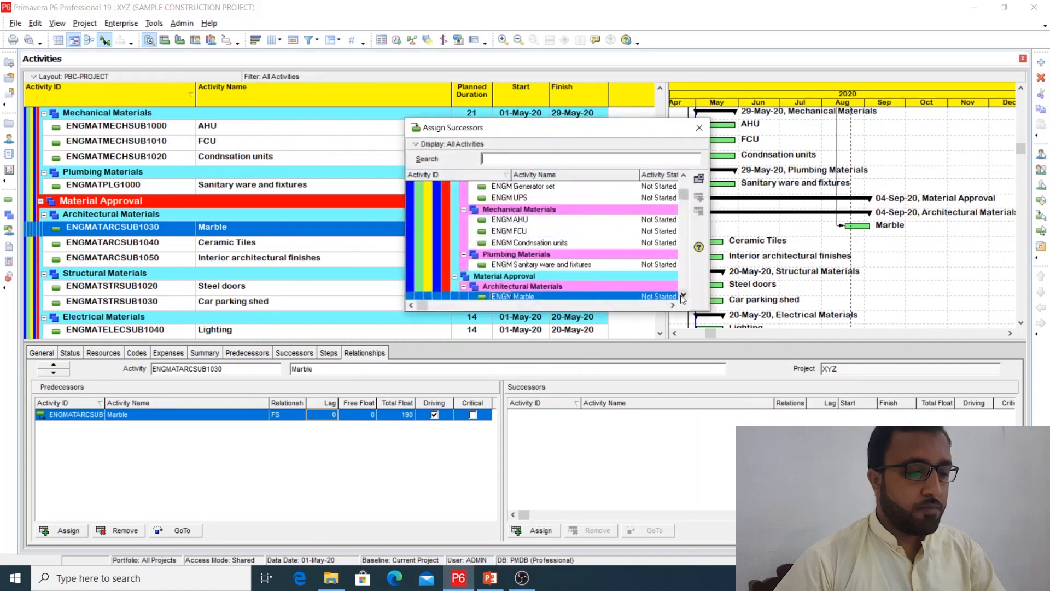
{"action": "scroll", "coordinate": [682, 298], "scroll_direction": "down", "scroll_amount": 6}
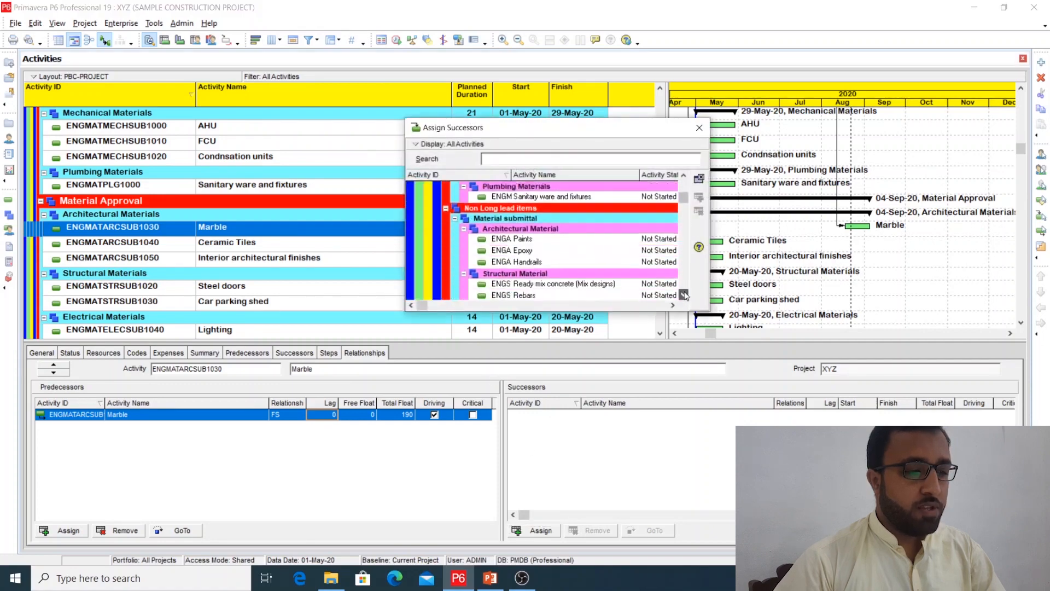
{"action": "scroll", "coordinate": [684, 296], "scroll_direction": "down", "scroll_amount": 8}
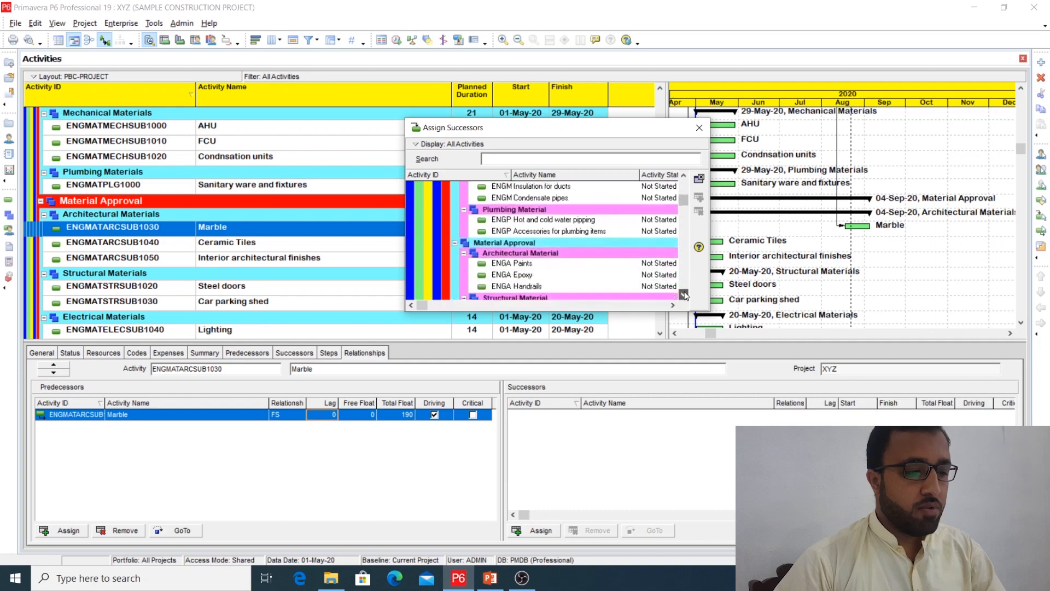
{"action": "scroll", "coordinate": [684, 295], "scroll_direction": "down", "scroll_amount": 10}
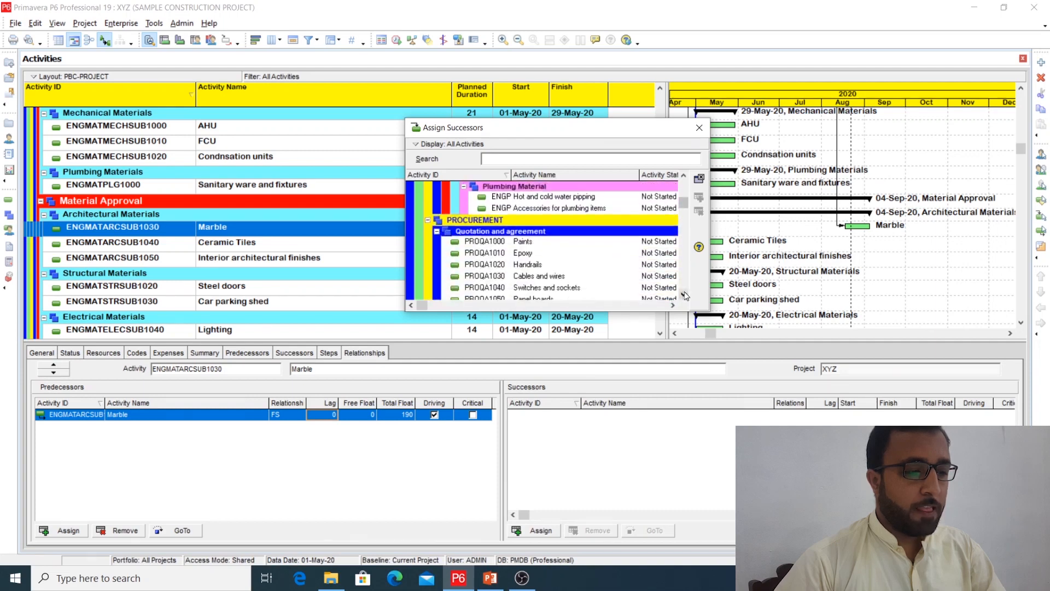
{"action": "scroll", "coordinate": [685, 296], "scroll_direction": "down", "scroll_amount": 3}
{"action": "scroll", "coordinate": [685, 296], "scroll_direction": "down", "scroll_amount": 3}
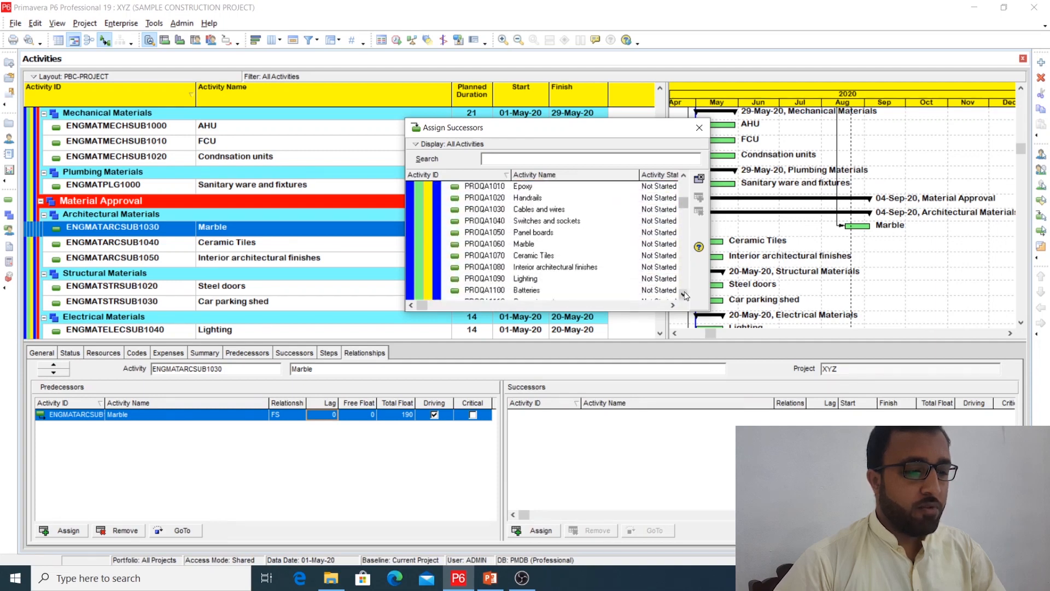
{"action": "double_click", "coordinate": [539, 246]}
{"action": "left_click", "coordinate": [698, 129]}
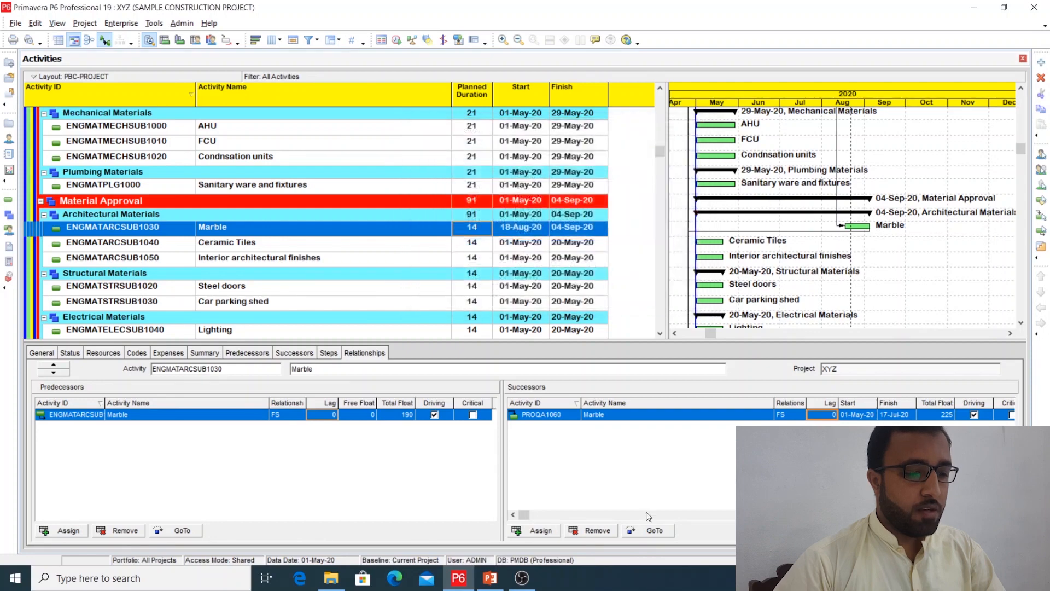
{"action": "left_click", "coordinate": [651, 529]}
- Assign the P.O issuance activity Marble (PROPO1060) as successor of the Marble quotation and agreement and go to it
{"action": "left_click", "coordinate": [535, 530]}
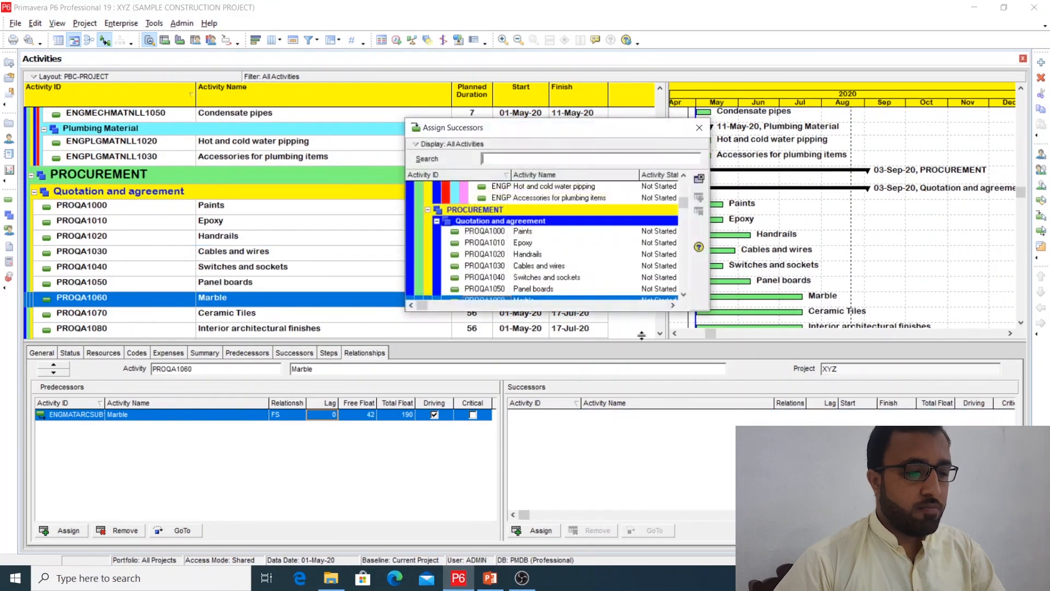
{"action": "left_click", "coordinate": [683, 295]}
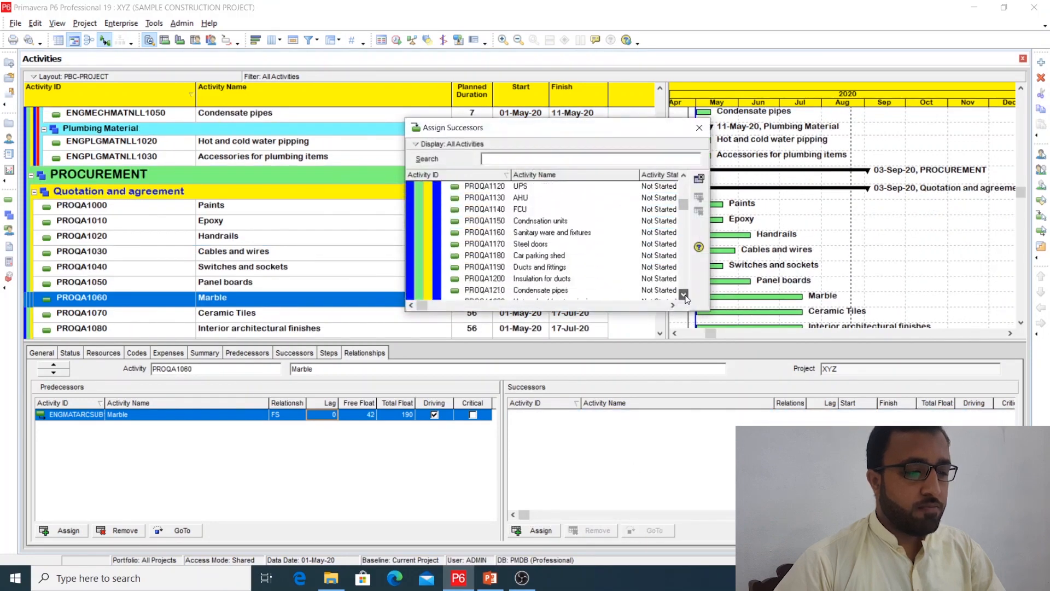
{"action": "left_click_drag", "start_coordinate": [684, 298], "coordinate": [685, 298]}
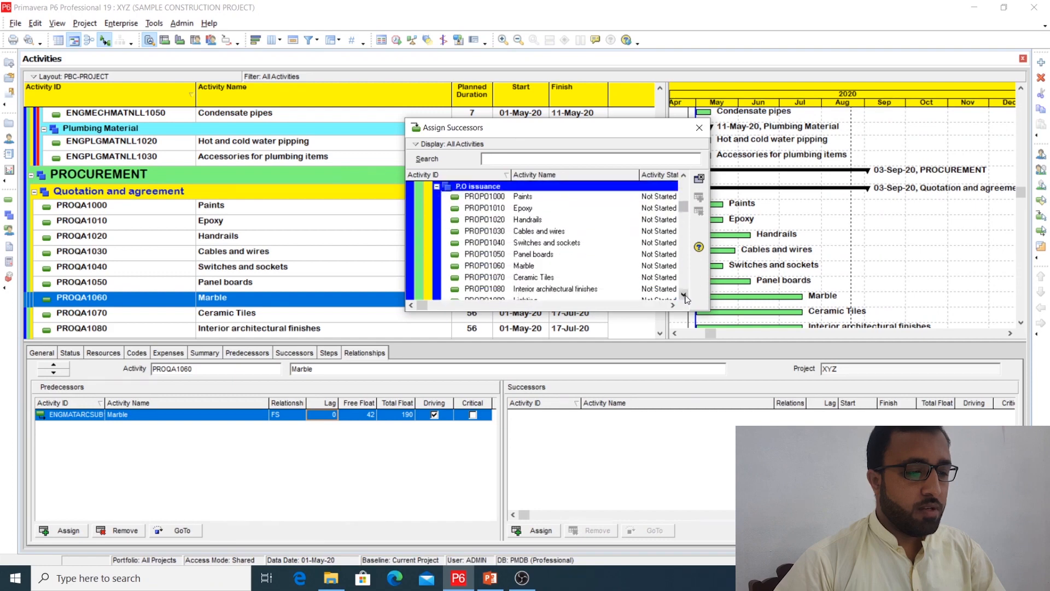
{"action": "double_click", "coordinate": [528, 267]}
{"action": "left_click", "coordinate": [652, 530]}
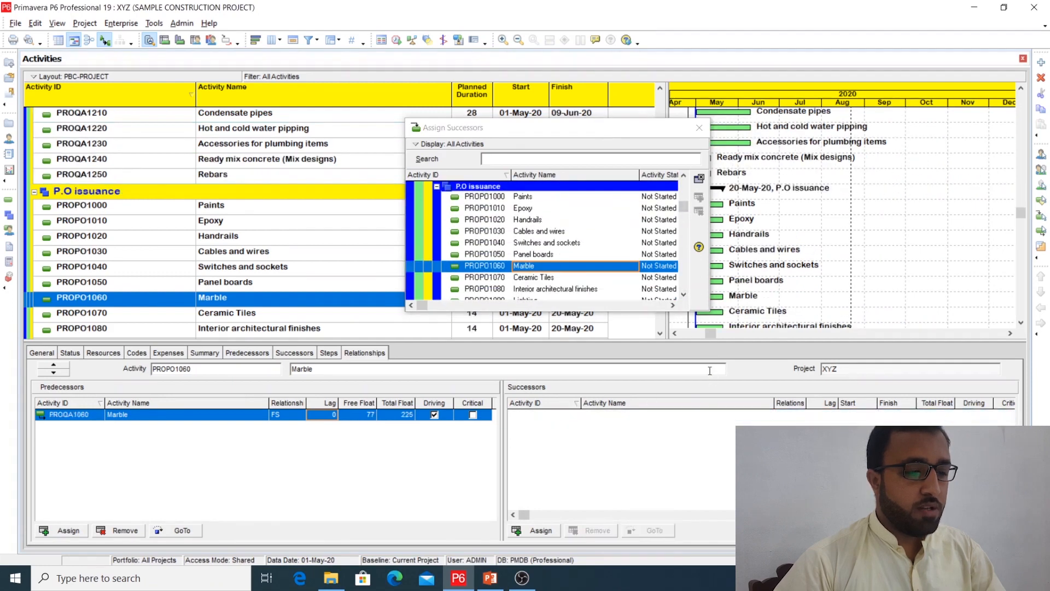
- Assign the Delivery to the Site activity Marble (PRODS1060) as successor of the Marble P.O issuance and go to it
{"action": "left_click", "coordinate": [684, 295]}
{"action": "left_click", "coordinate": [684, 297]}
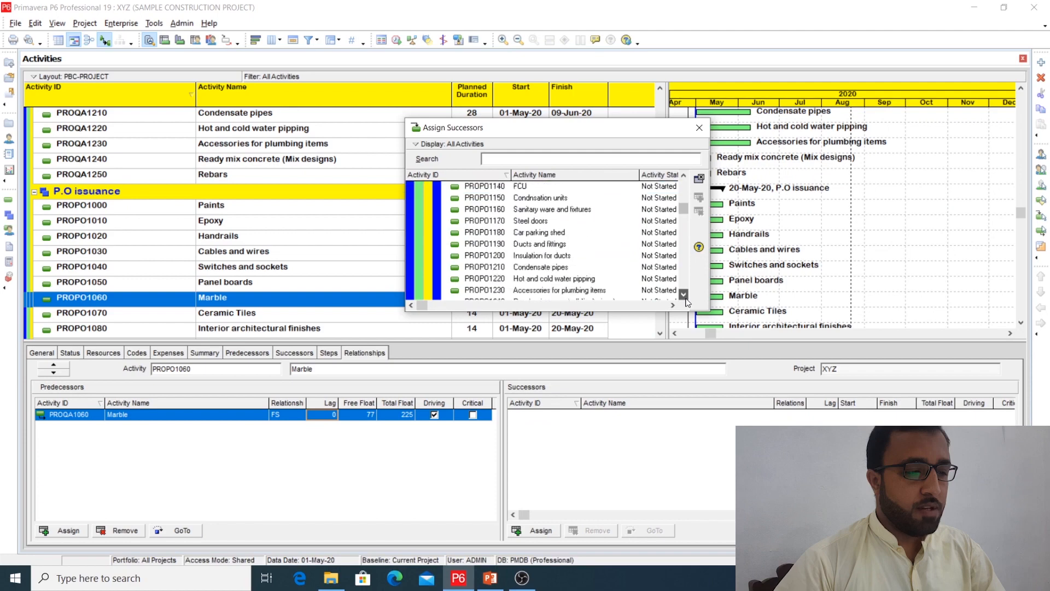
{"action": "left_click", "coordinate": [685, 296]}
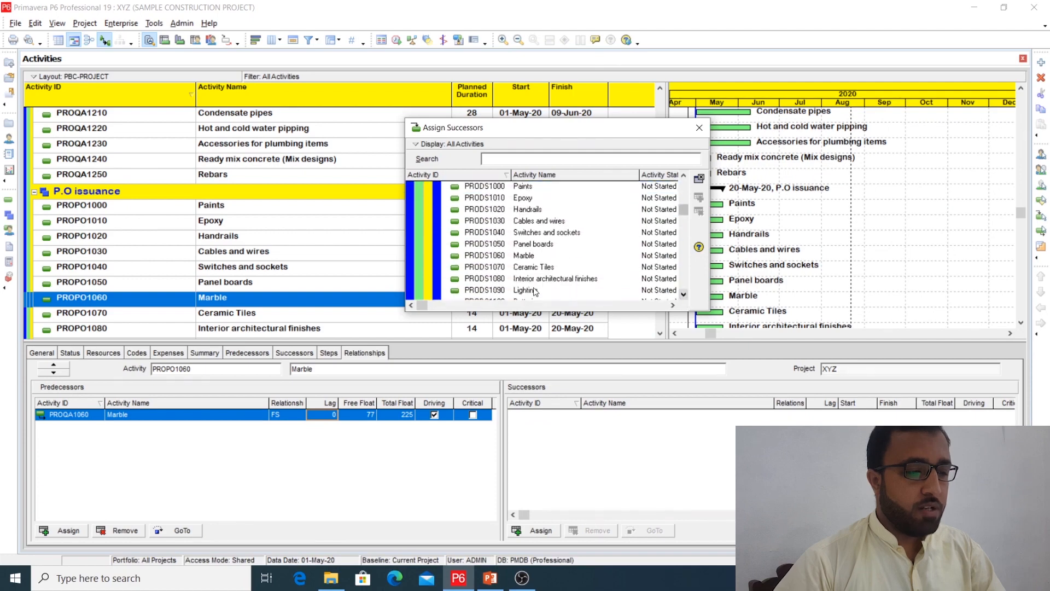
{"action": "double_click", "coordinate": [523, 255]}
{"action": "left_click", "coordinate": [656, 531]}
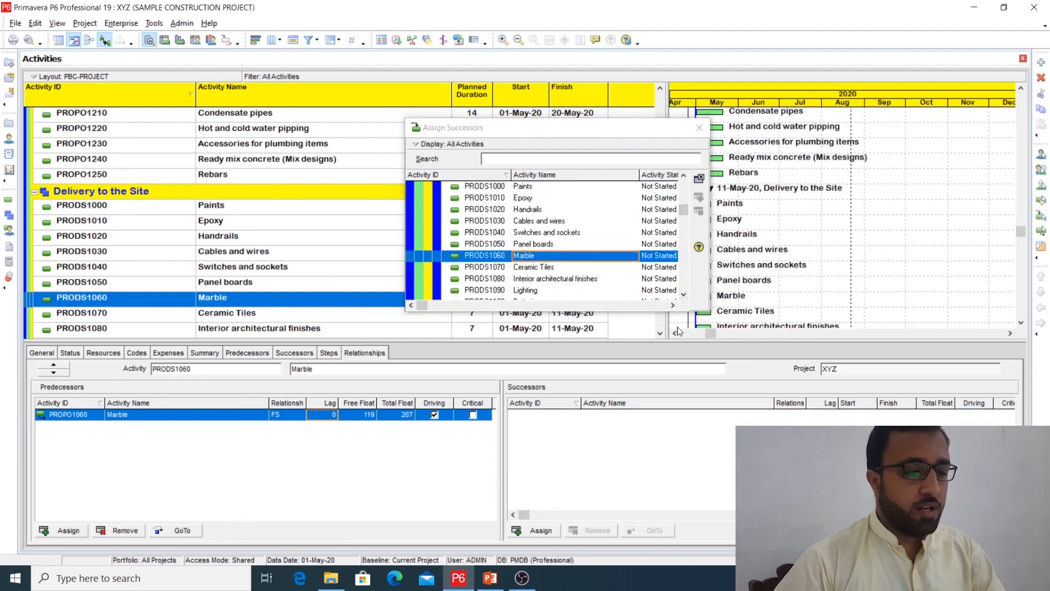
- Assign the ground floor Marble fixing activity (GFARCFF-1020) as successor of the Marble delivery to the site
{"action": "left_click_drag", "start_coordinate": [684, 297], "coordinate": [684, 297]}
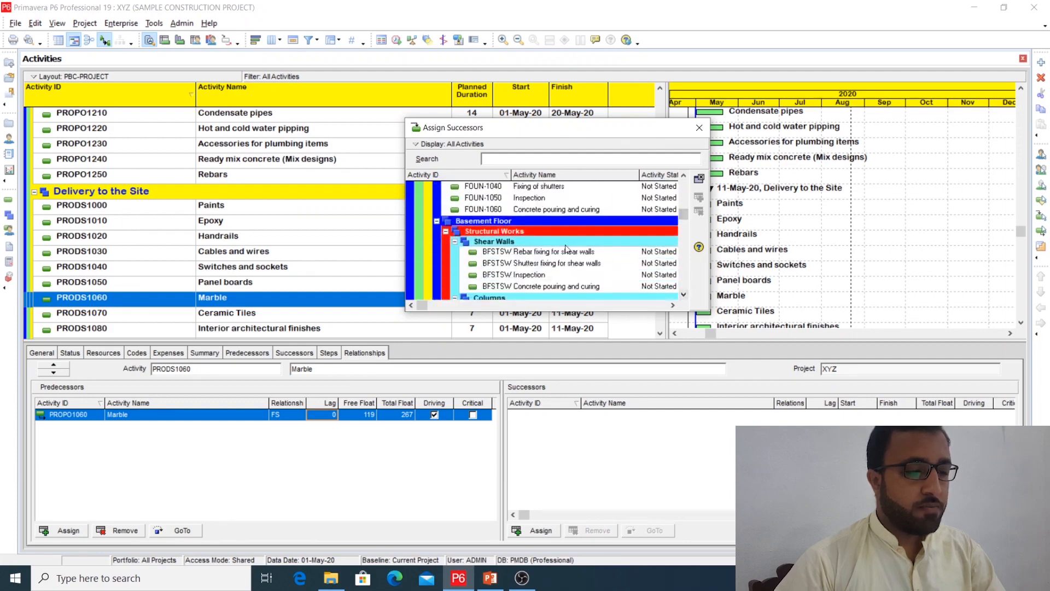
{"action": "scroll", "coordinate": [565, 249], "scroll_direction": "down", "scroll_amount": 2}
{"action": "scroll", "coordinate": [565, 249], "scroll_direction": "down", "scroll_amount": 5}
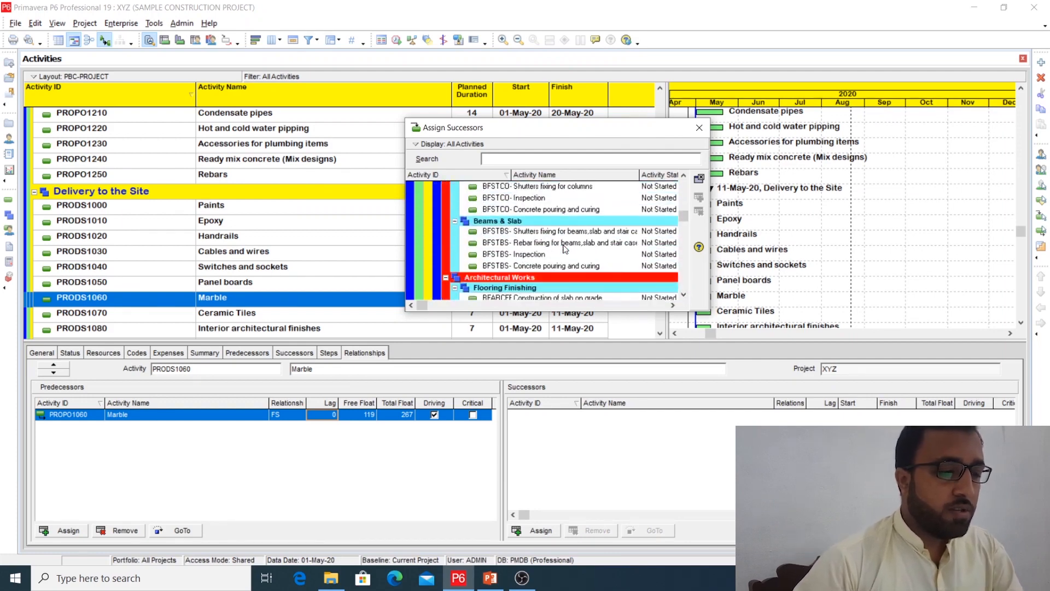
{"action": "scroll", "coordinate": [565, 248], "scroll_direction": "down", "scroll_amount": 5}
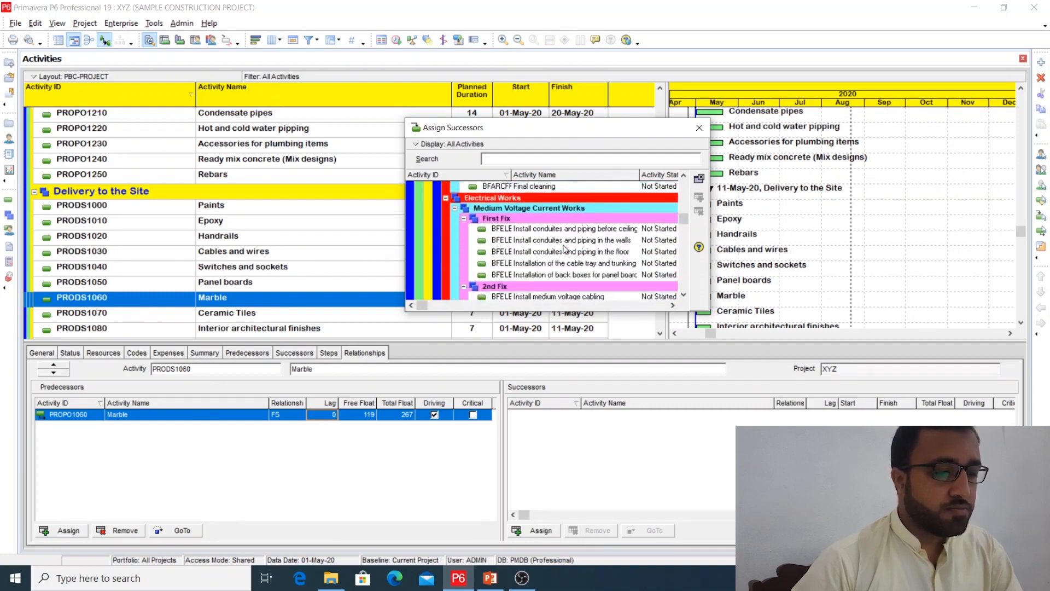
{"action": "scroll", "coordinate": [565, 249], "scroll_direction": "down", "scroll_amount": 5}
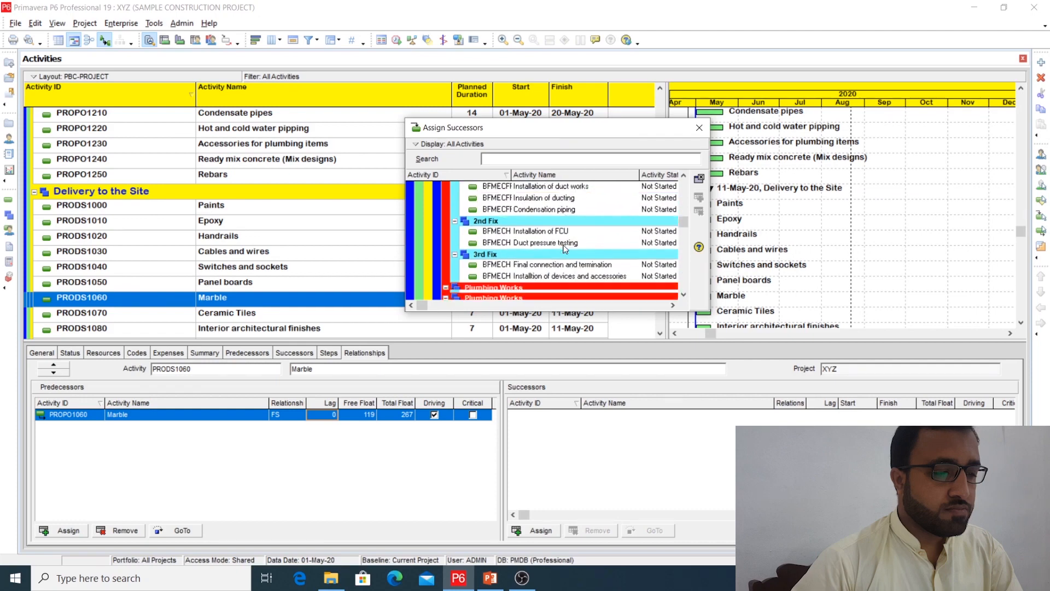
{"action": "scroll", "coordinate": [565, 249], "scroll_direction": "down", "scroll_amount": 5}
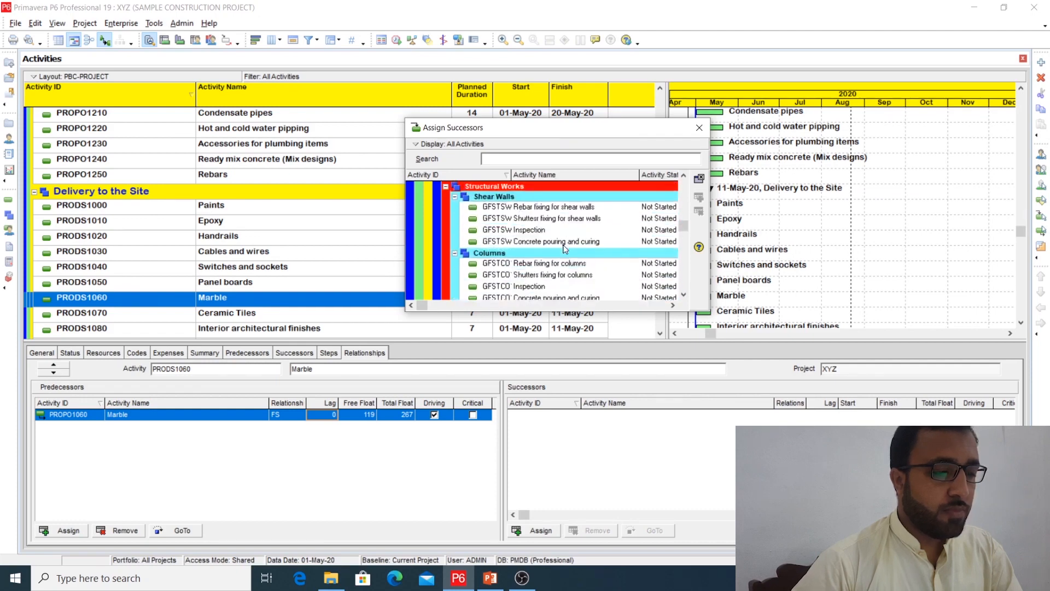
{"action": "scroll", "coordinate": [565, 249], "scroll_direction": "up", "scroll_amount": 1}
{"action": "scroll", "coordinate": [527, 264], "scroll_direction": "down", "scroll_amount": 5}
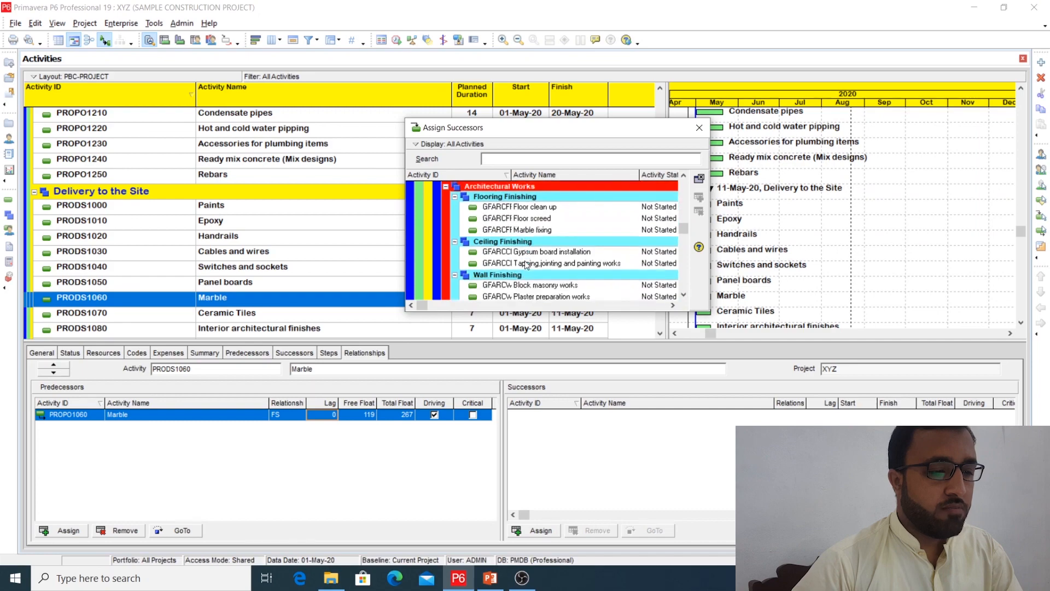
{"action": "double_click", "coordinate": [534, 230]}
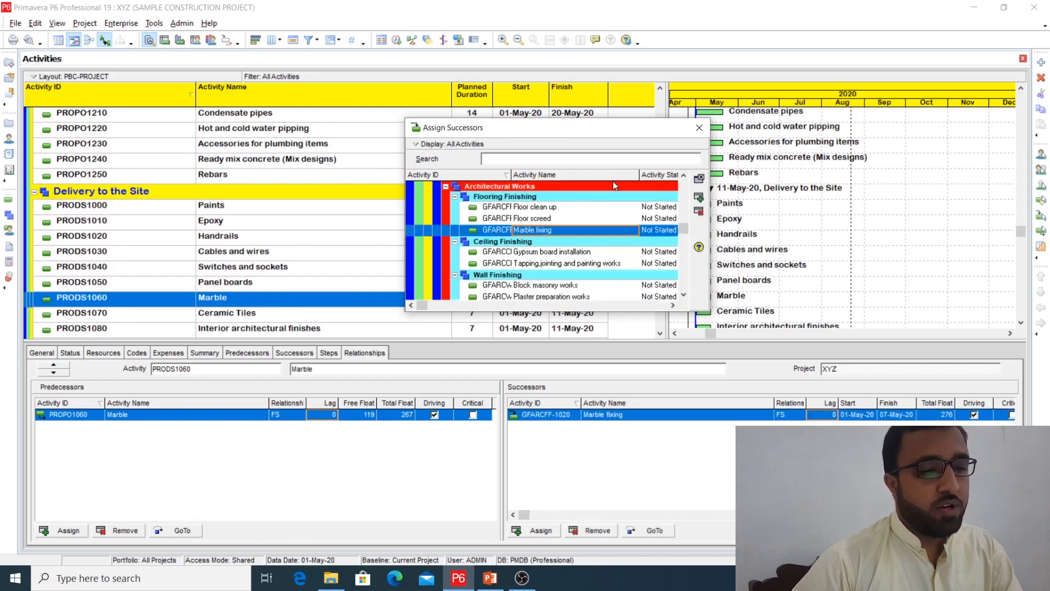
{"action": "left_click", "coordinate": [696, 129]}
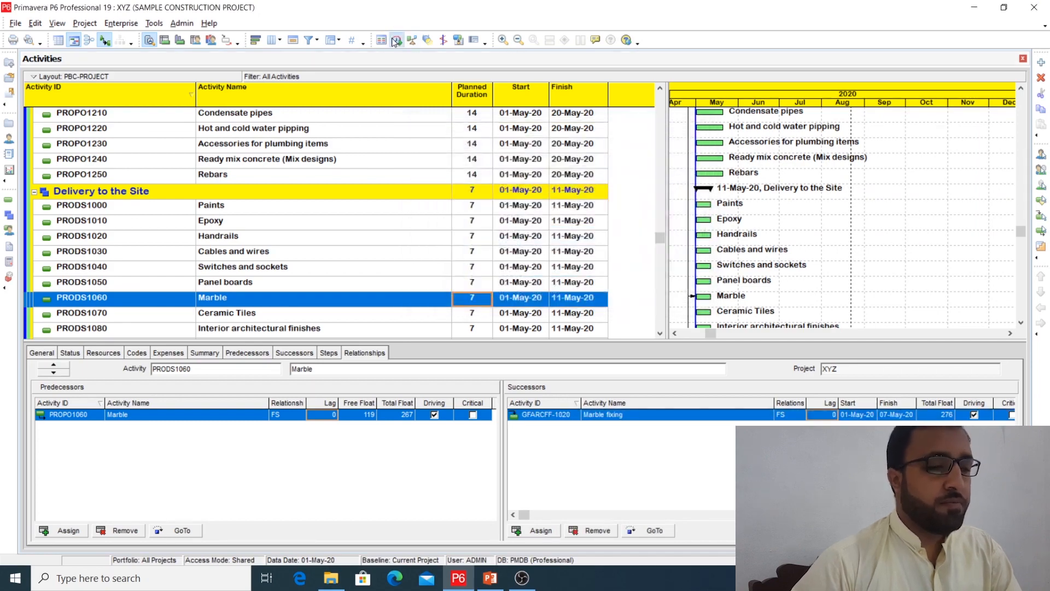
- Reschedule the project to apply the Marble procurement, delivery and fixing links
{"action": "left_click", "coordinate": [396, 40]}
{"action": "left_click", "coordinate": [659, 240]}
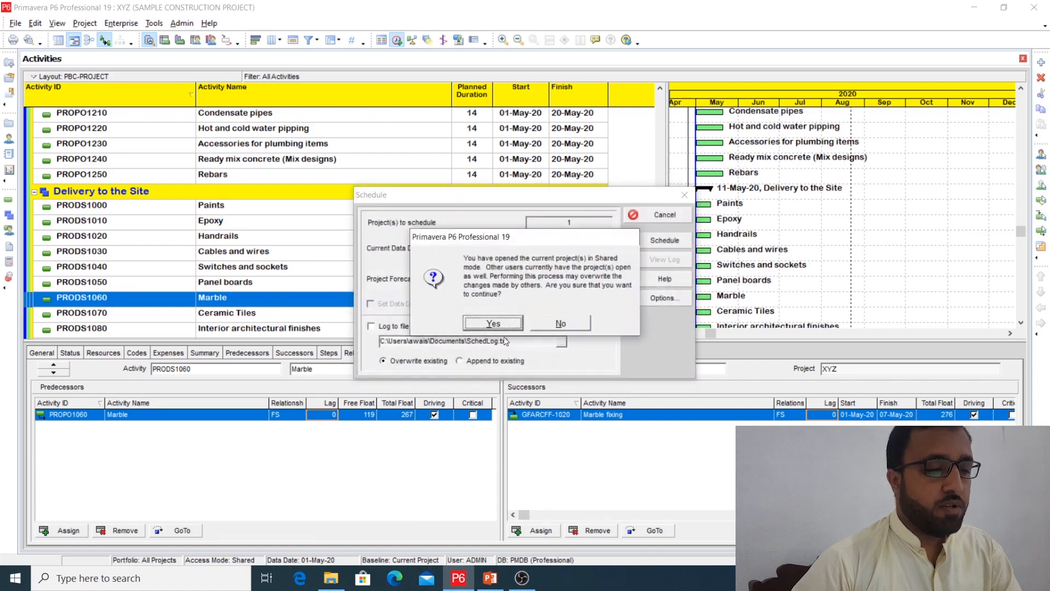
{"action": "left_click", "coordinate": [514, 321]}
- Review the rescheduled dates and bars from the delivery activities back up to the project summary, giving the Gantt chart slightly more width
{"action": "scroll", "coordinate": [559, 304], "scroll_direction": "up", "scroll_amount": 2}
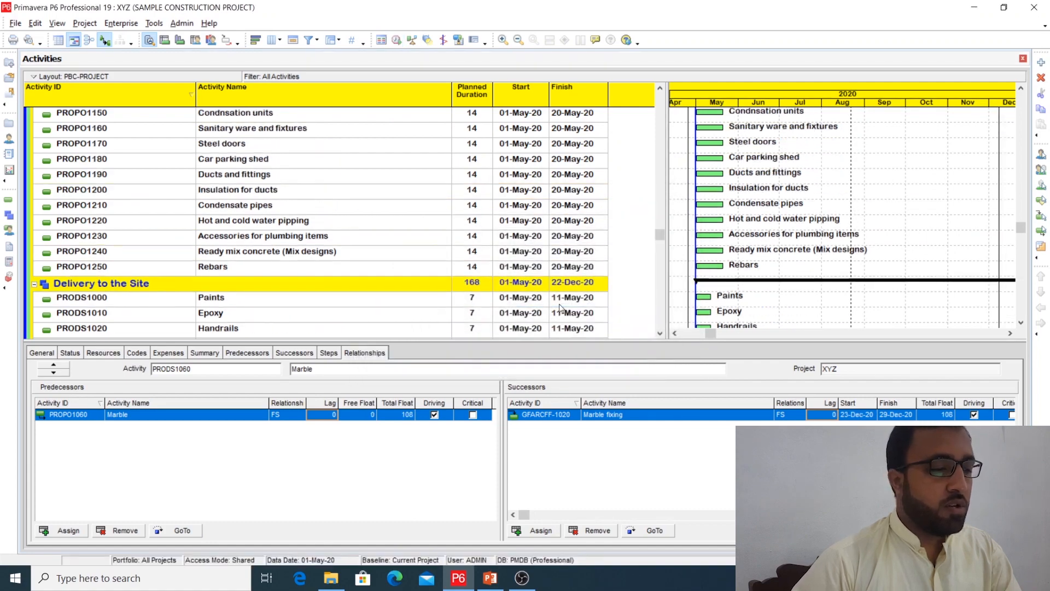
{"action": "scroll", "coordinate": [559, 303], "scroll_direction": "down", "scroll_amount": 1}
{"action": "scroll", "coordinate": [559, 304], "scroll_direction": "up", "scroll_amount": 10}
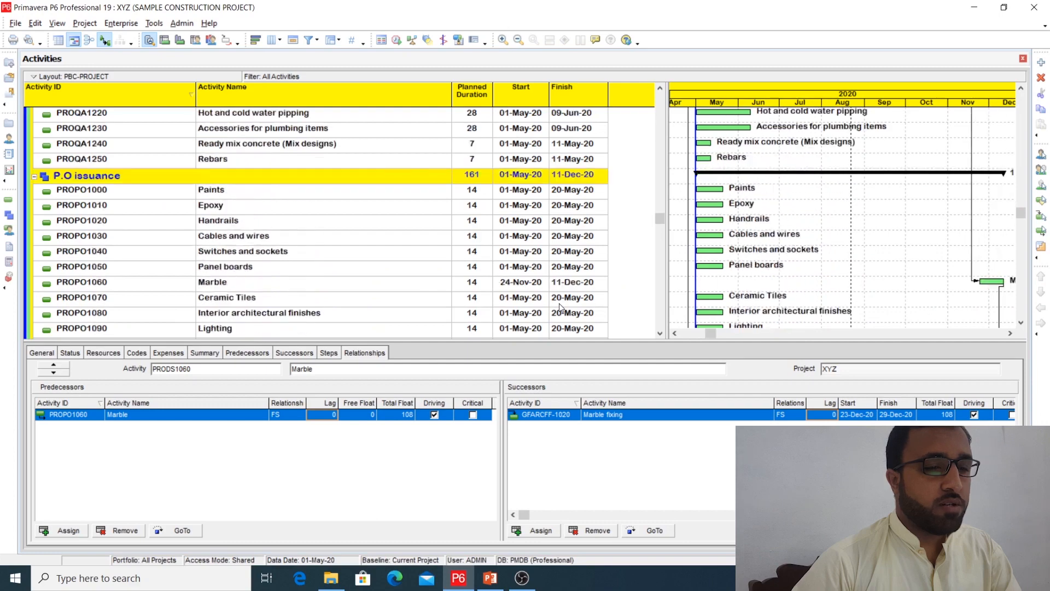
{"action": "scroll", "coordinate": [559, 303], "scroll_direction": "up", "scroll_amount": 15}
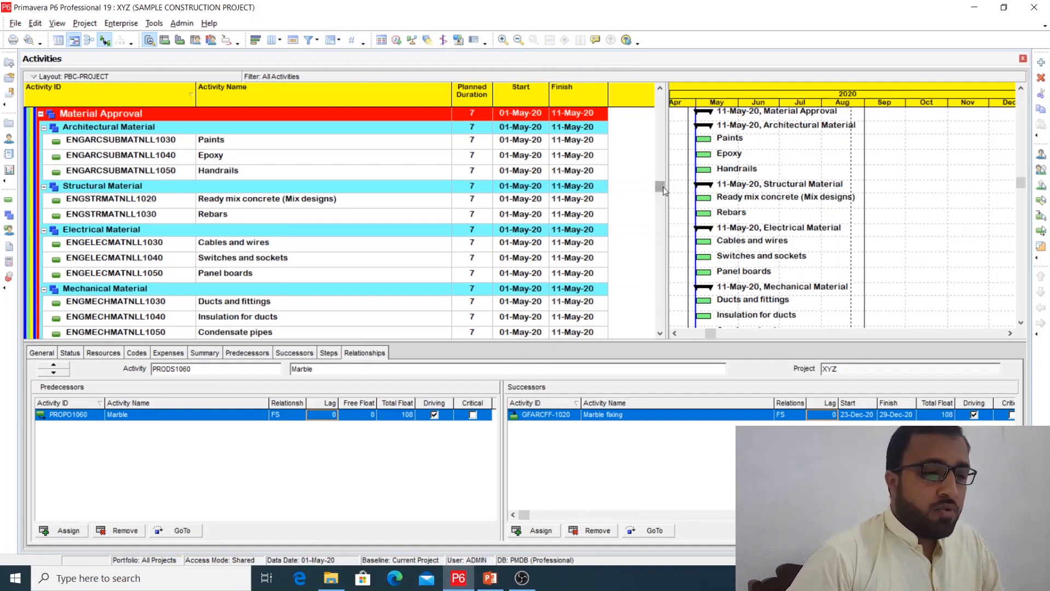
{"action": "left_click_drag", "start_coordinate": [663, 187], "coordinate": [662, 96]}
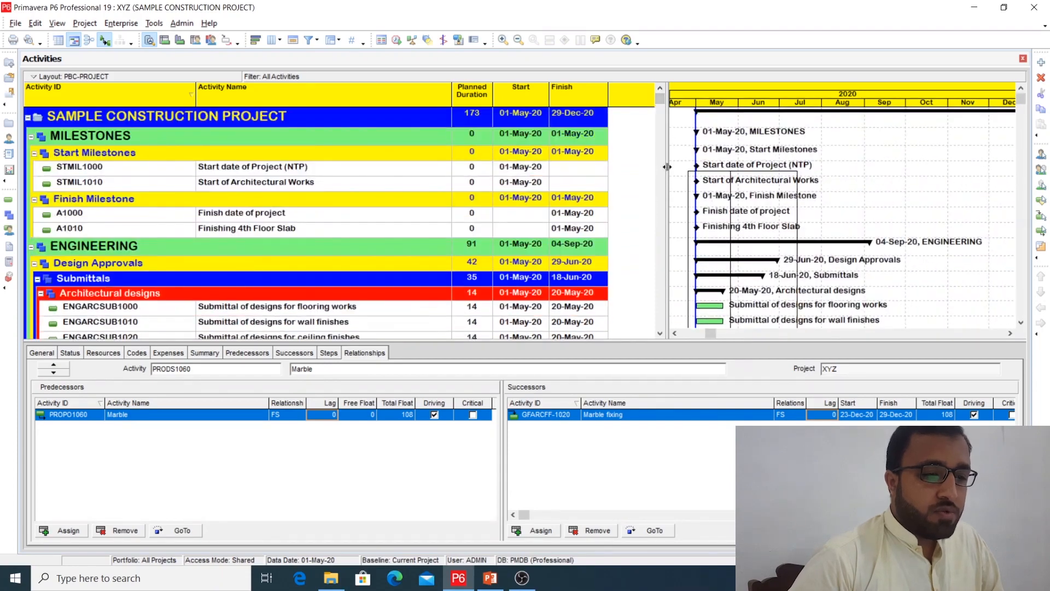
{"action": "left_click_drag", "start_coordinate": [667, 167], "coordinate": [650, 169]}
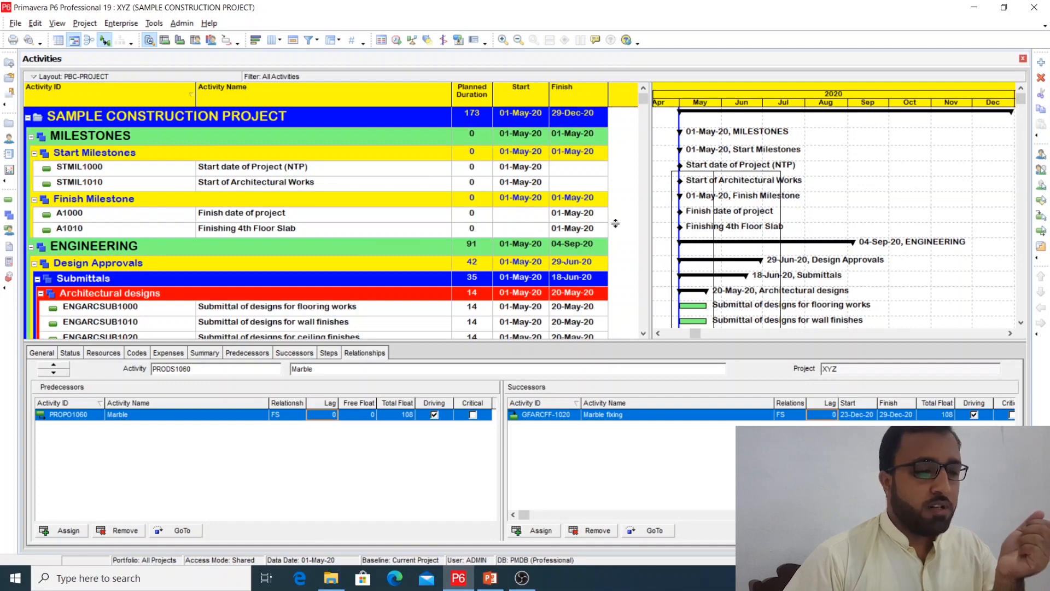
{"action": "left_click_drag", "start_coordinate": [651, 207], "coordinate": [644, 208]}
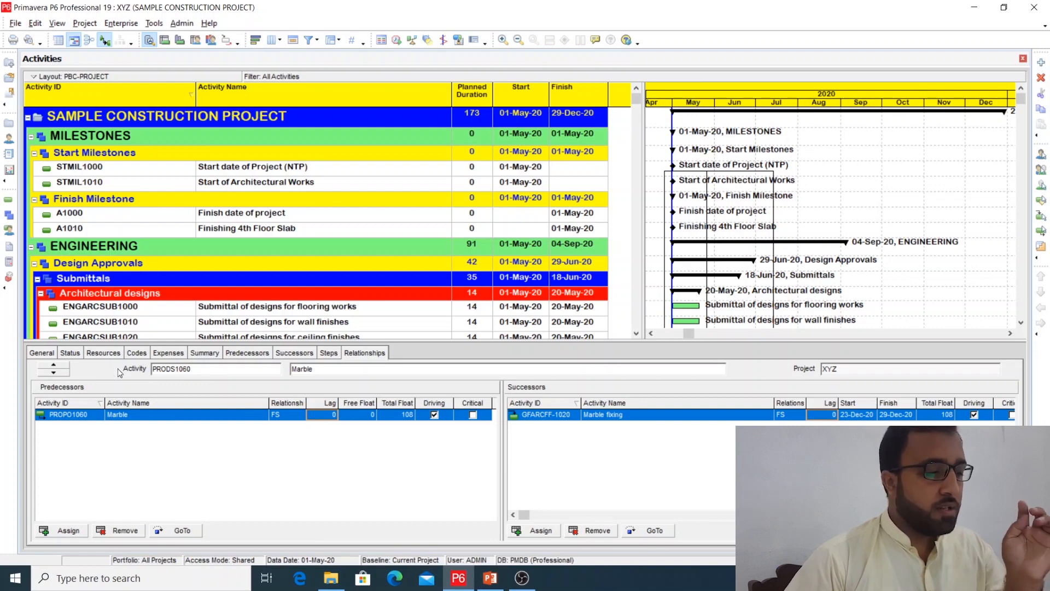
- Examine the Marble delivery activity's status and general details, including the available activity types
{"action": "left_click", "coordinate": [69, 353]}
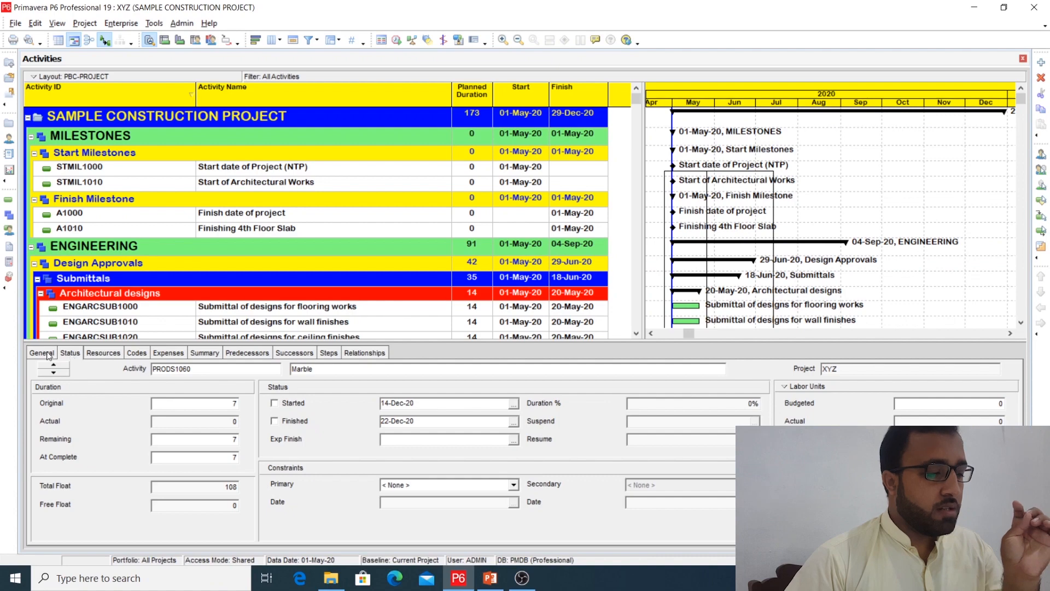
{"action": "left_click", "coordinate": [48, 354]}
{"action": "left_click", "coordinate": [109, 404]}
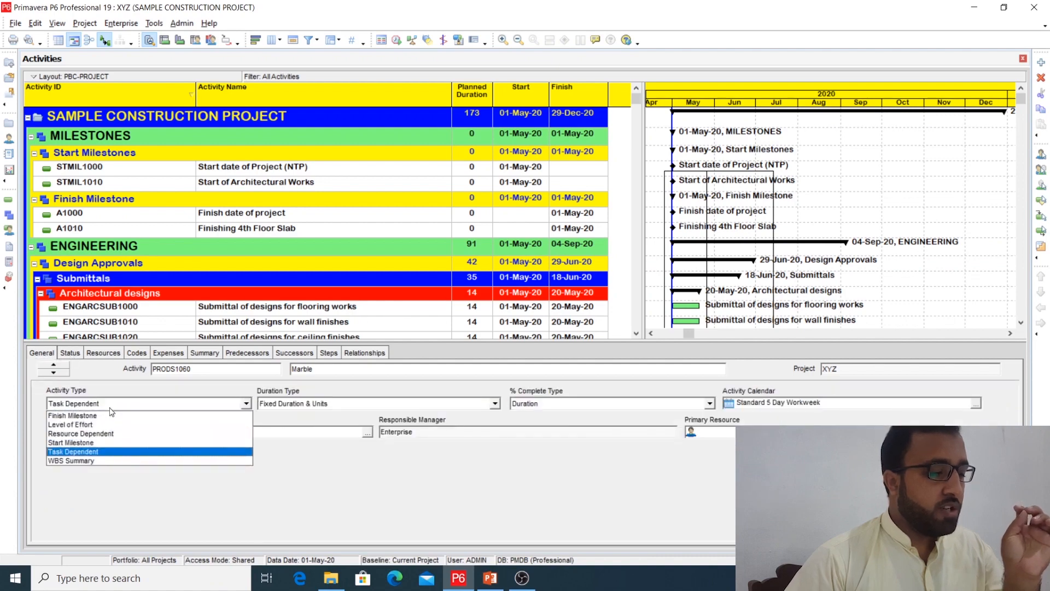
{"action": "left_click", "coordinate": [110, 407]}
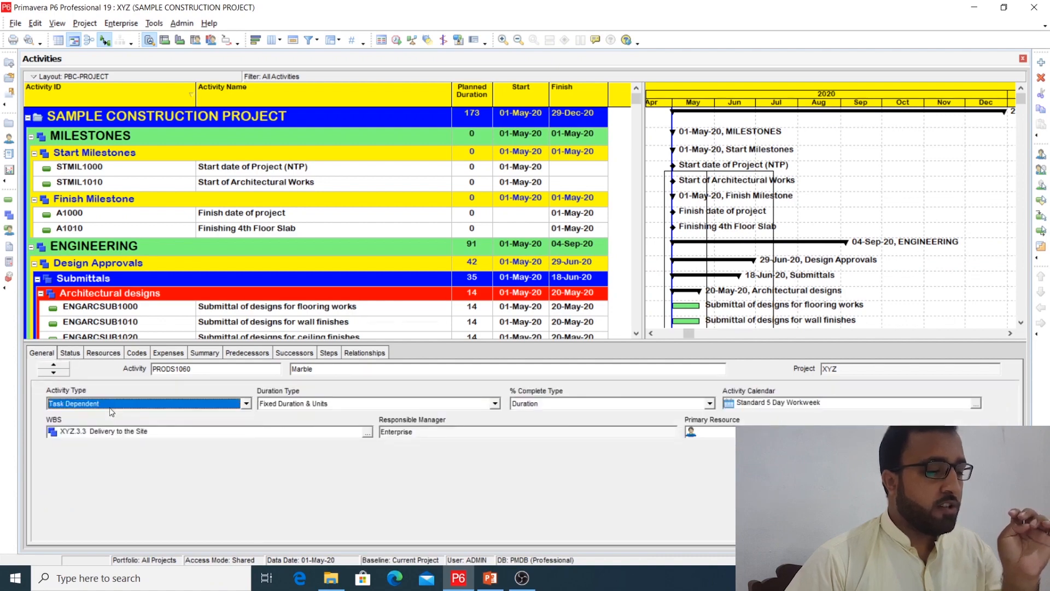